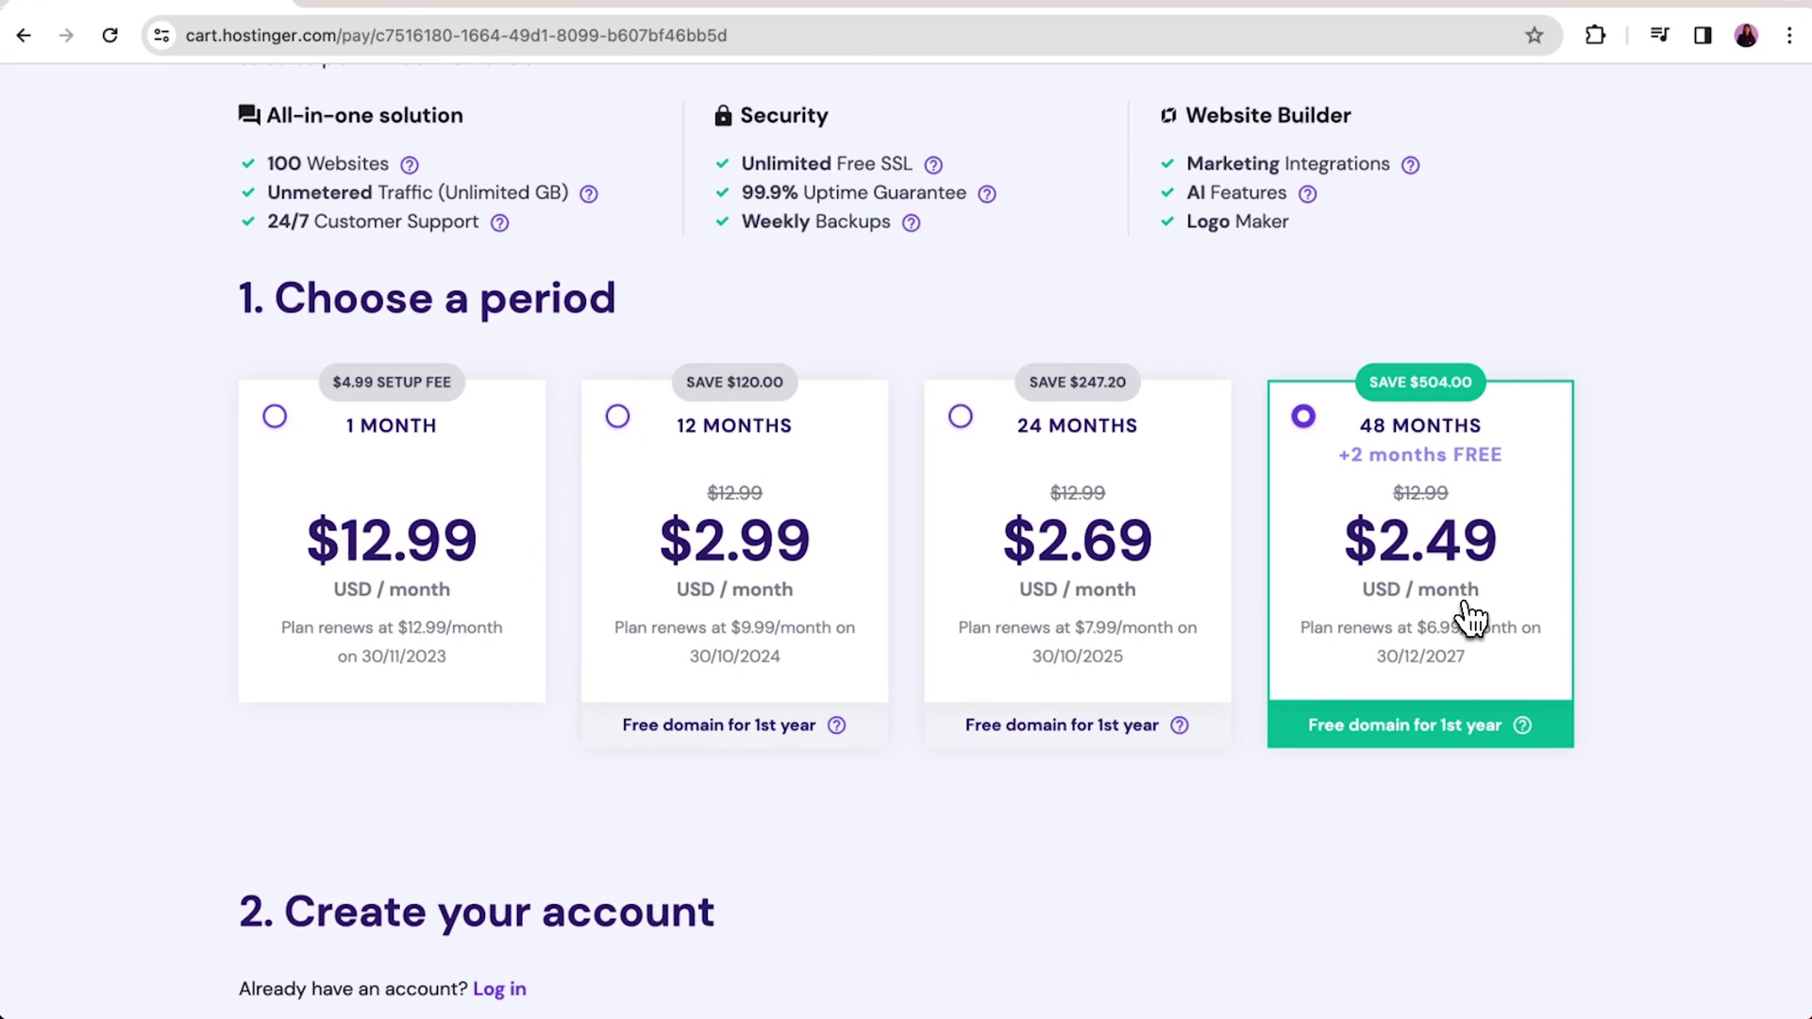
Apply coupon code WB10 to the 48-month Website Builder order, lowering the total to $130.16
{"action": "scroll", "coordinate": [1469, 618], "scroll_direction": "down", "scroll_amount": 7}
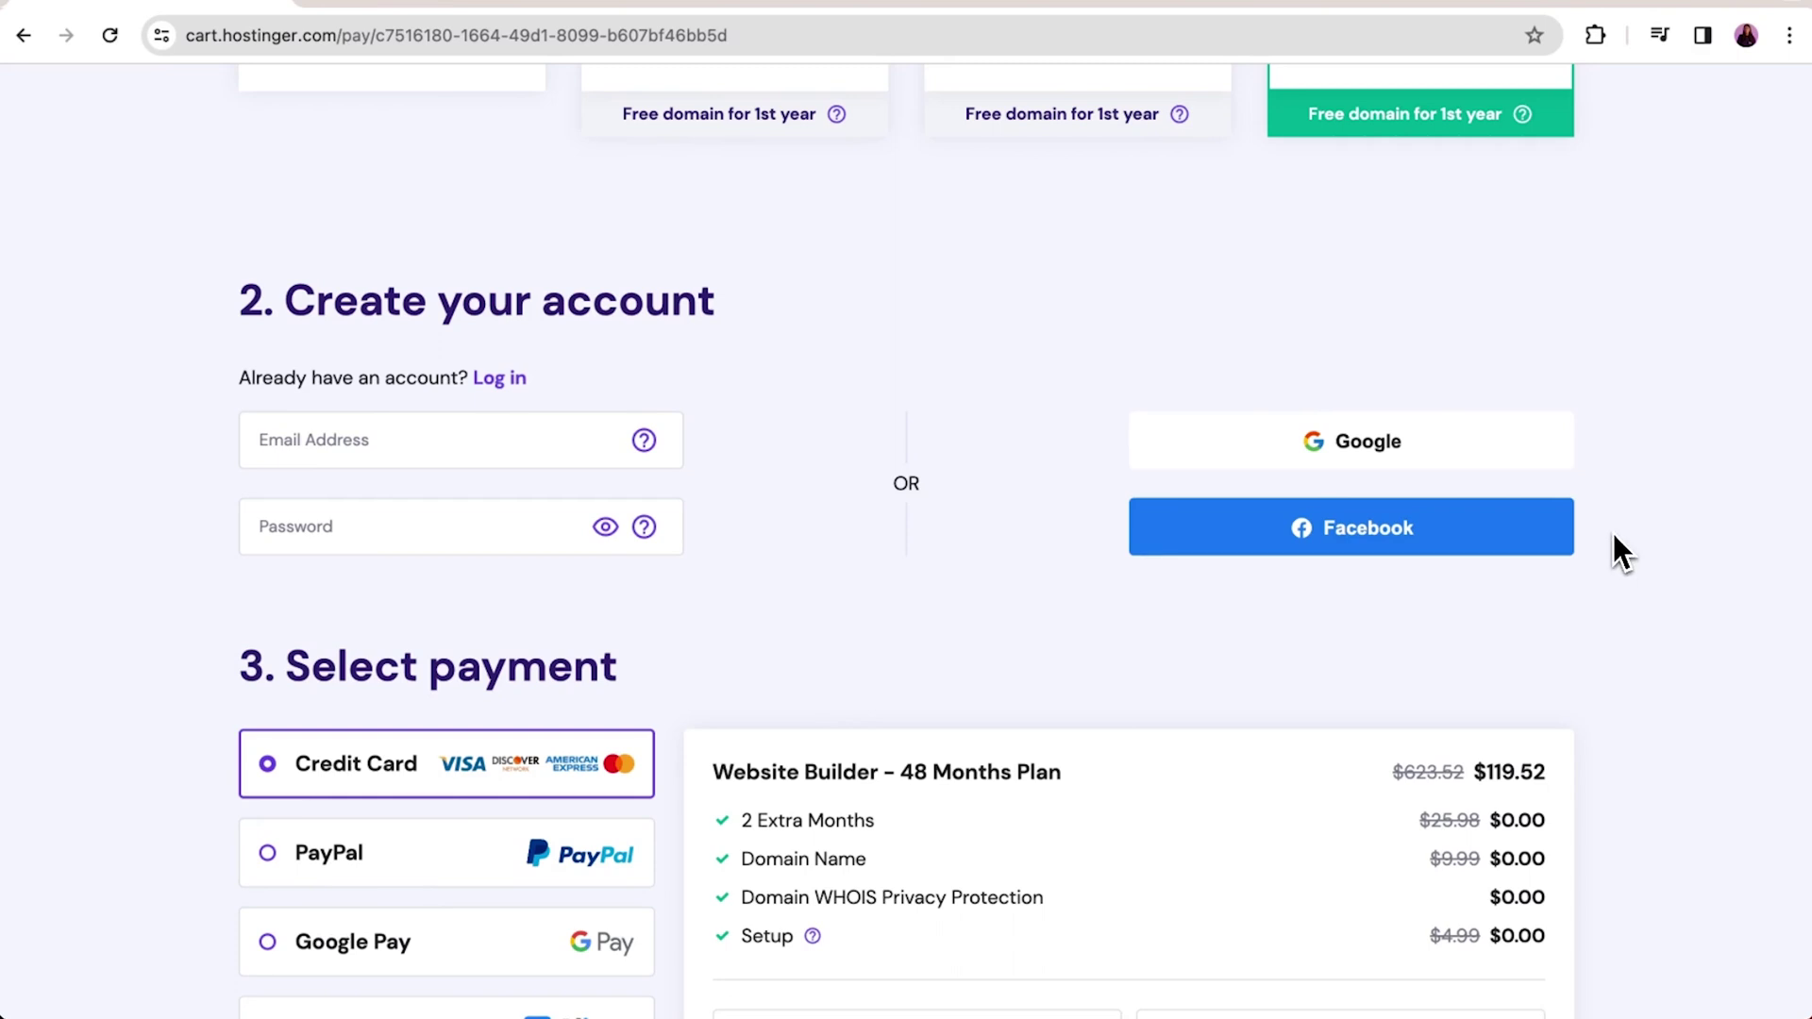
{"action": "scroll", "coordinate": [1616, 540], "scroll_direction": "down", "scroll_amount": 8}
{"action": "scroll", "coordinate": [1616, 552], "scroll_direction": "down", "scroll_amount": 5}
{"action": "left_click", "coordinate": [859, 474]}
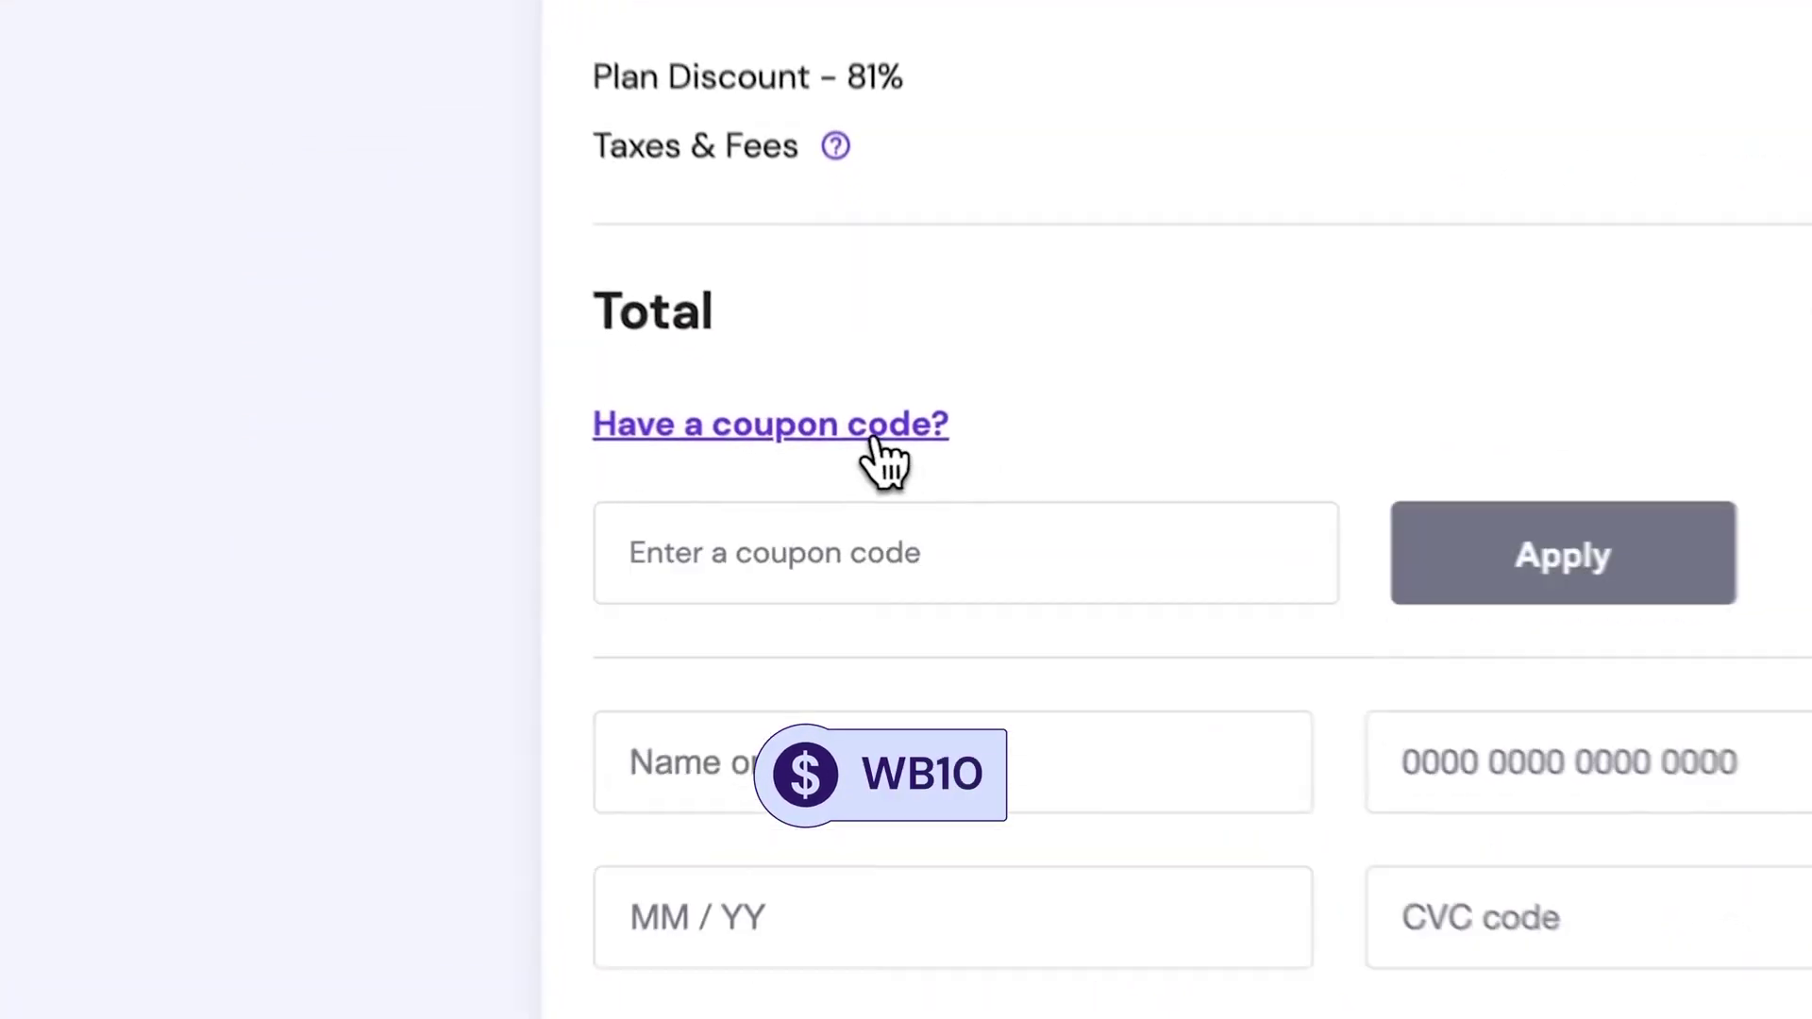
{"action": "left_click", "coordinate": [905, 551]}
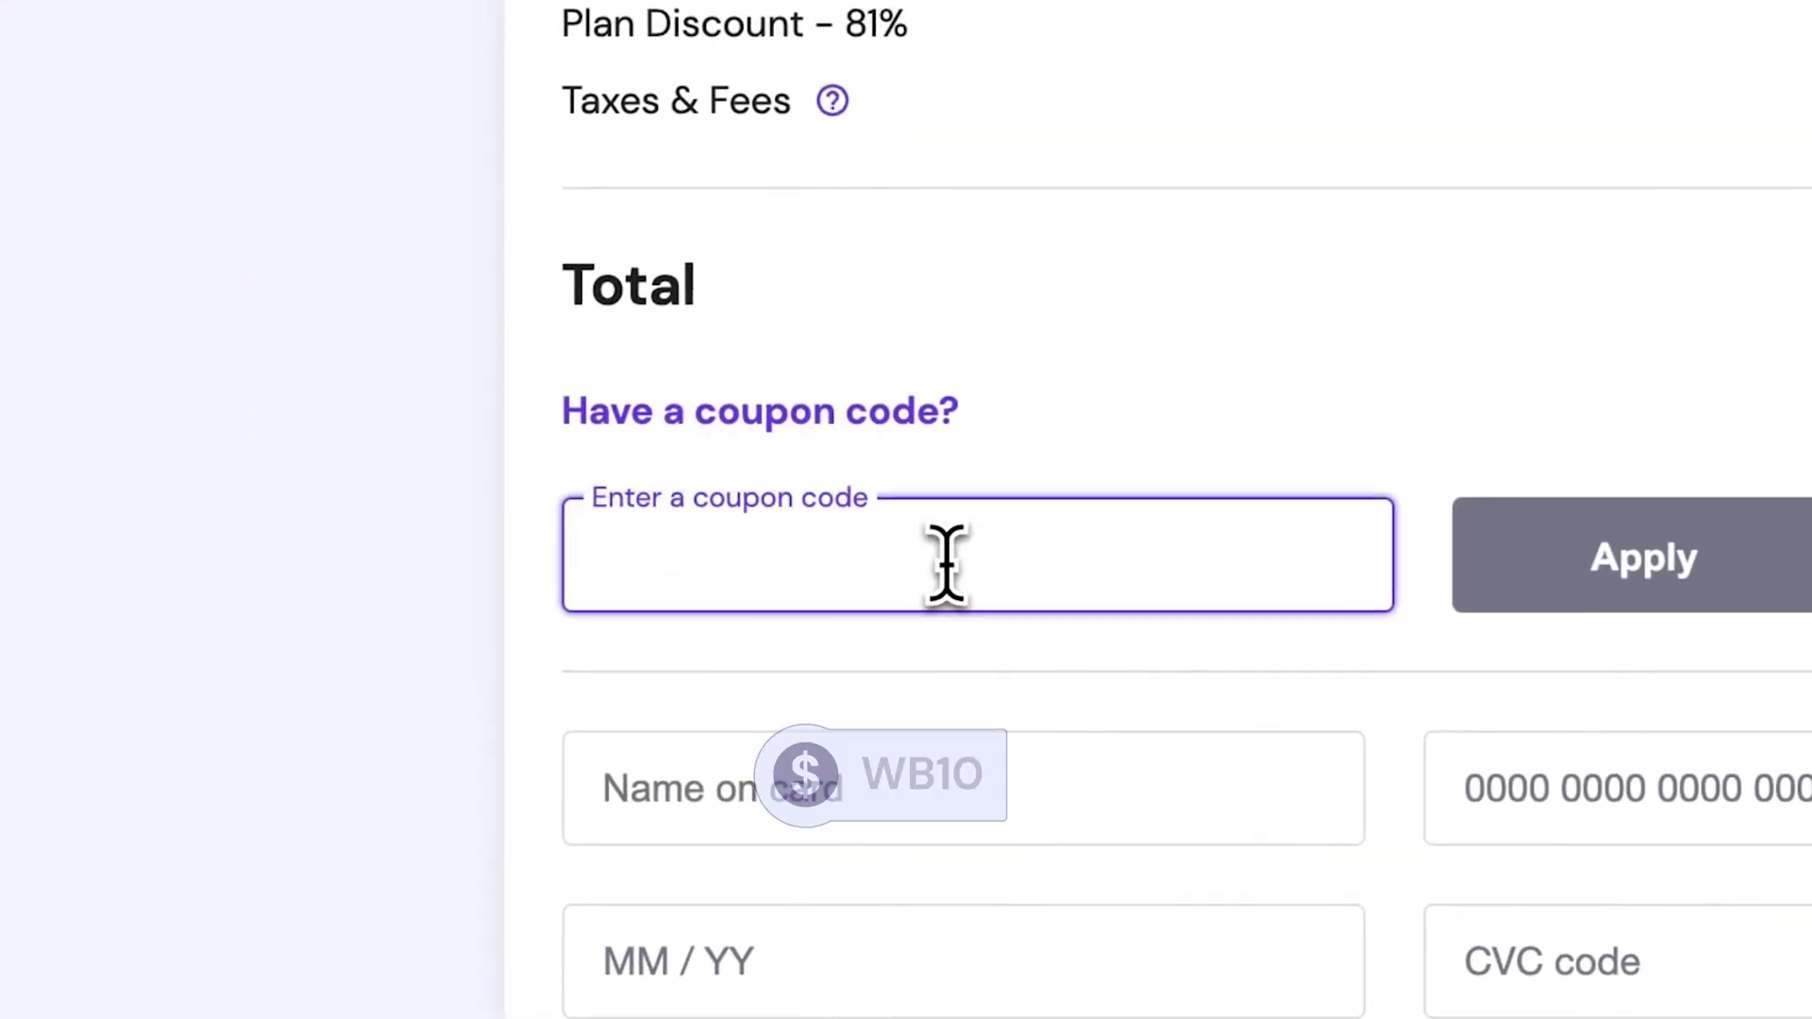
{"action": "type", "text": "WB10"}
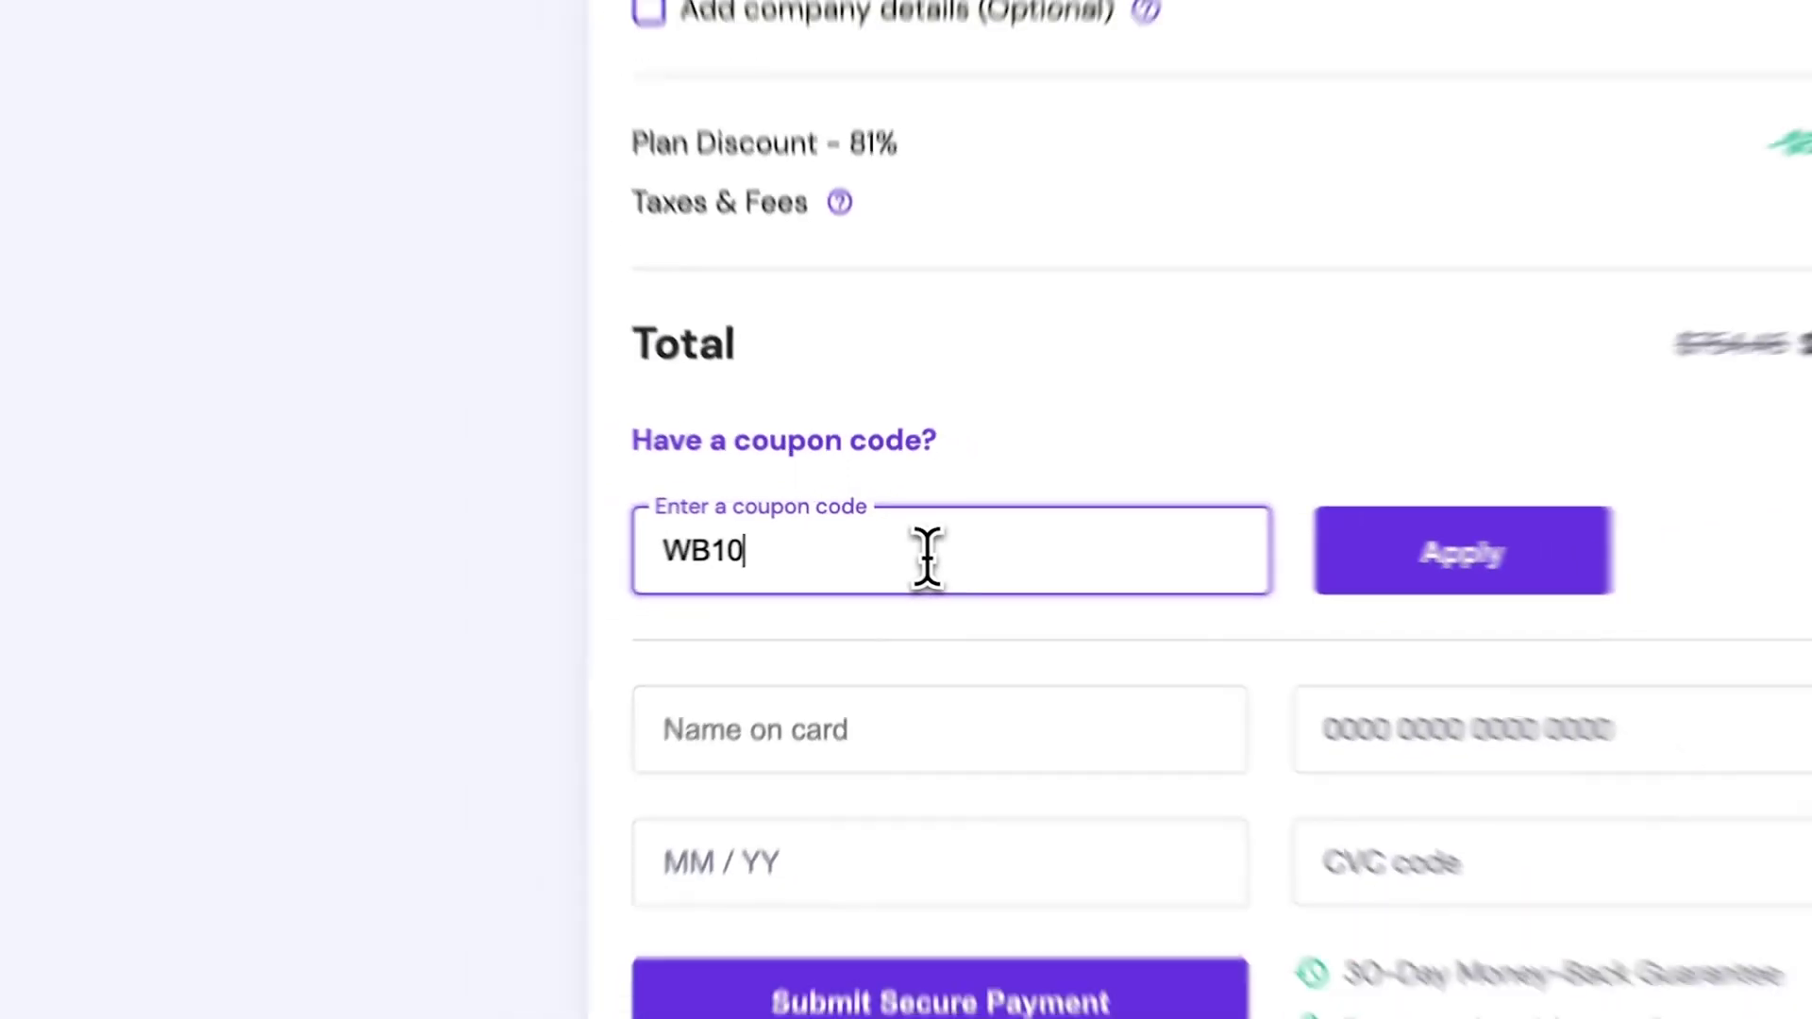
{"action": "key", "text": "Return"}
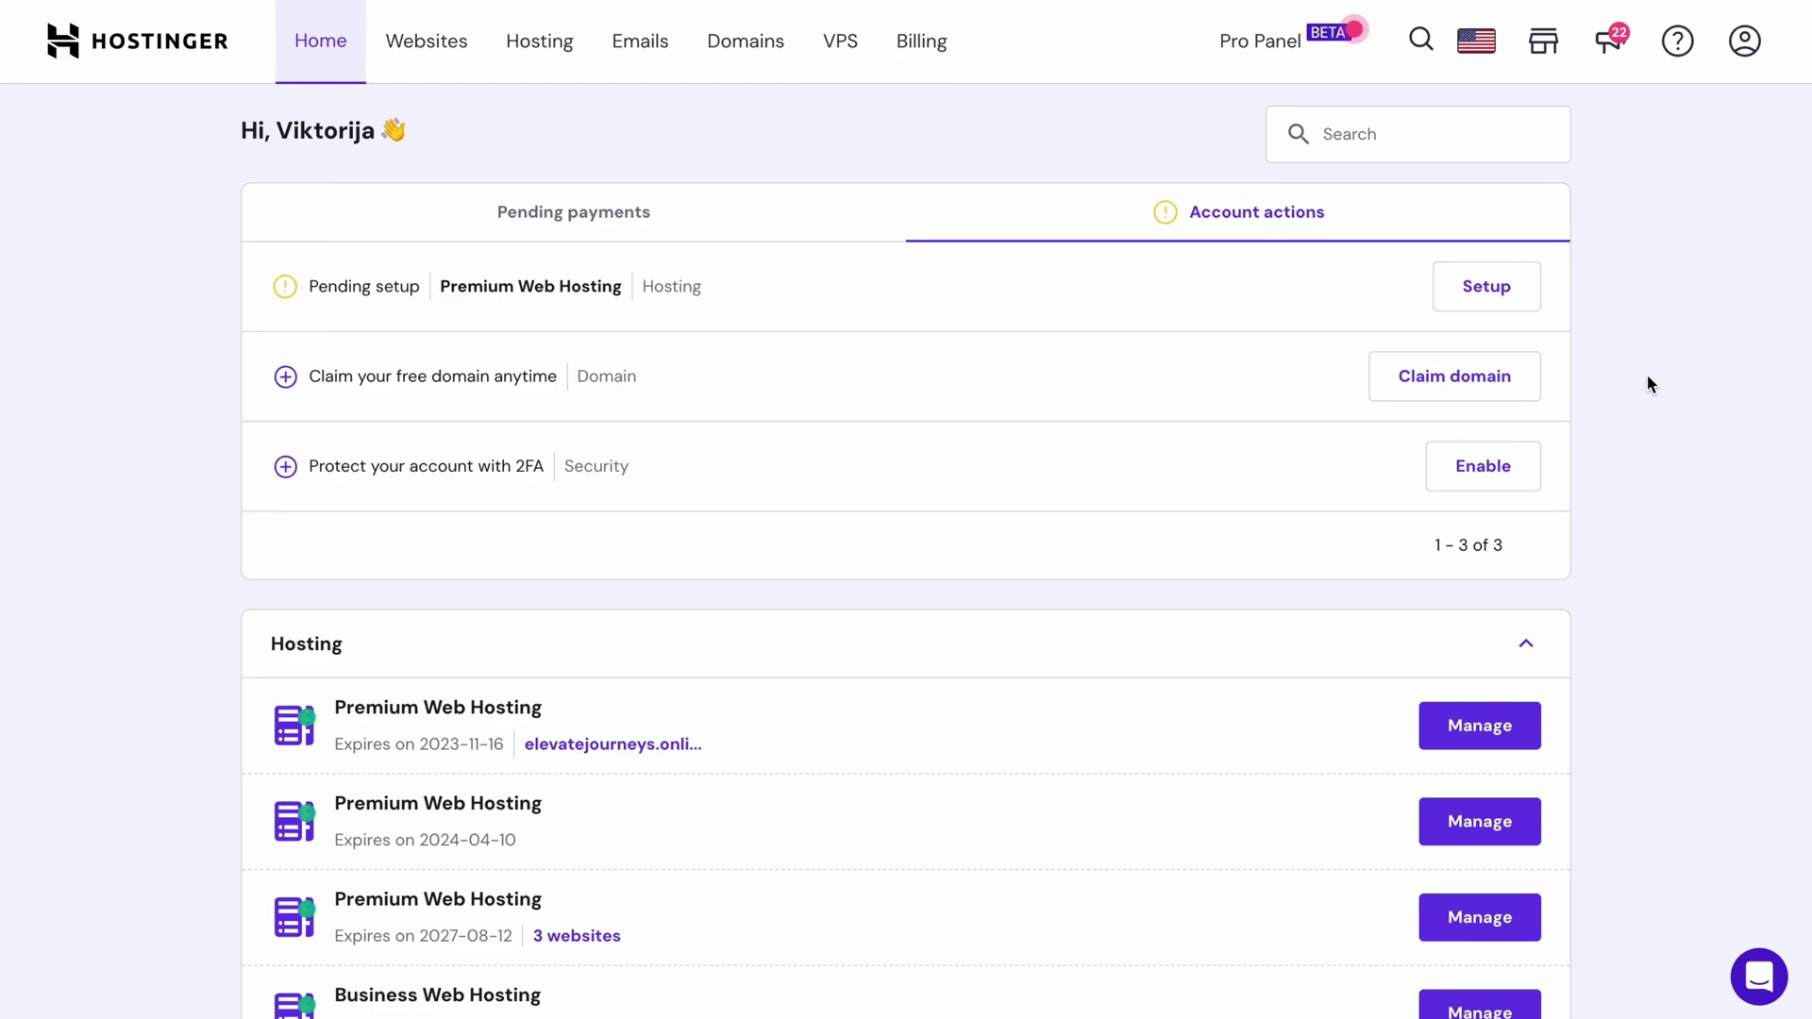
Set up the pending Premium Web Hosting as a new Hostinger Builder with AI site on a temporary domain
{"action": "left_click", "coordinate": [1508, 299]}
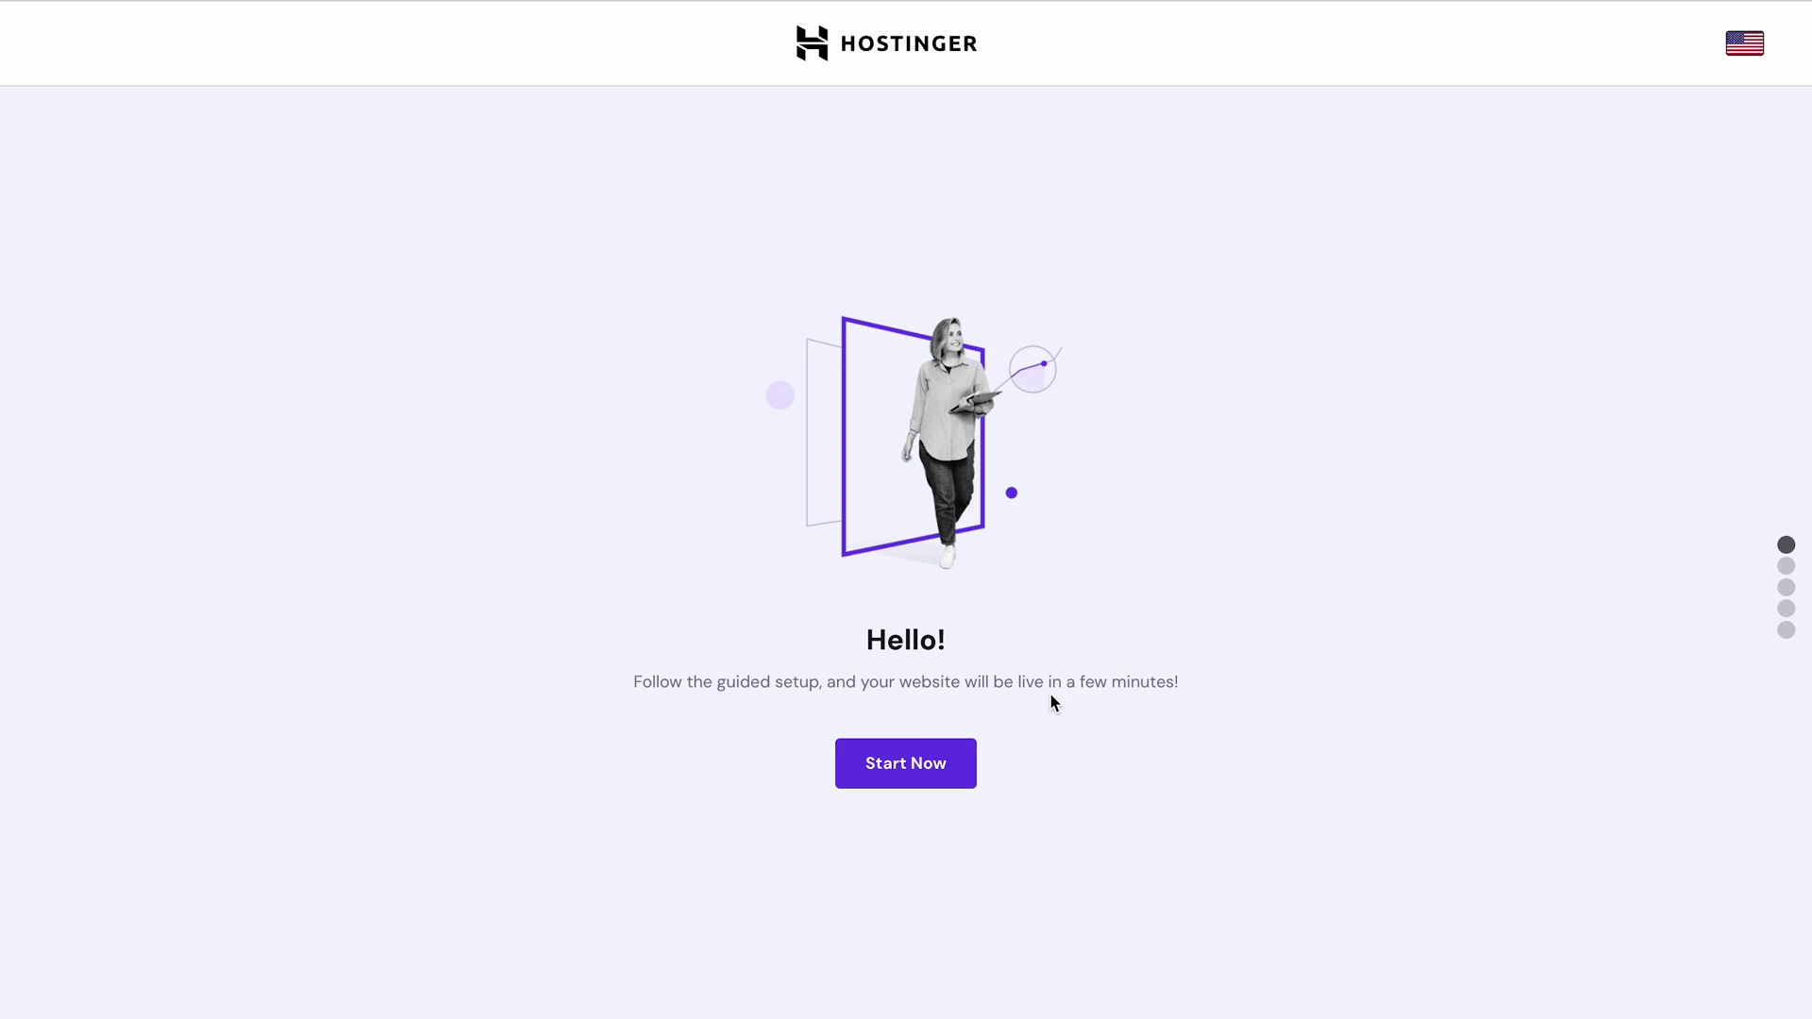
{"action": "left_click", "coordinate": [953, 763]}
{"action": "left_click", "coordinate": [804, 717]}
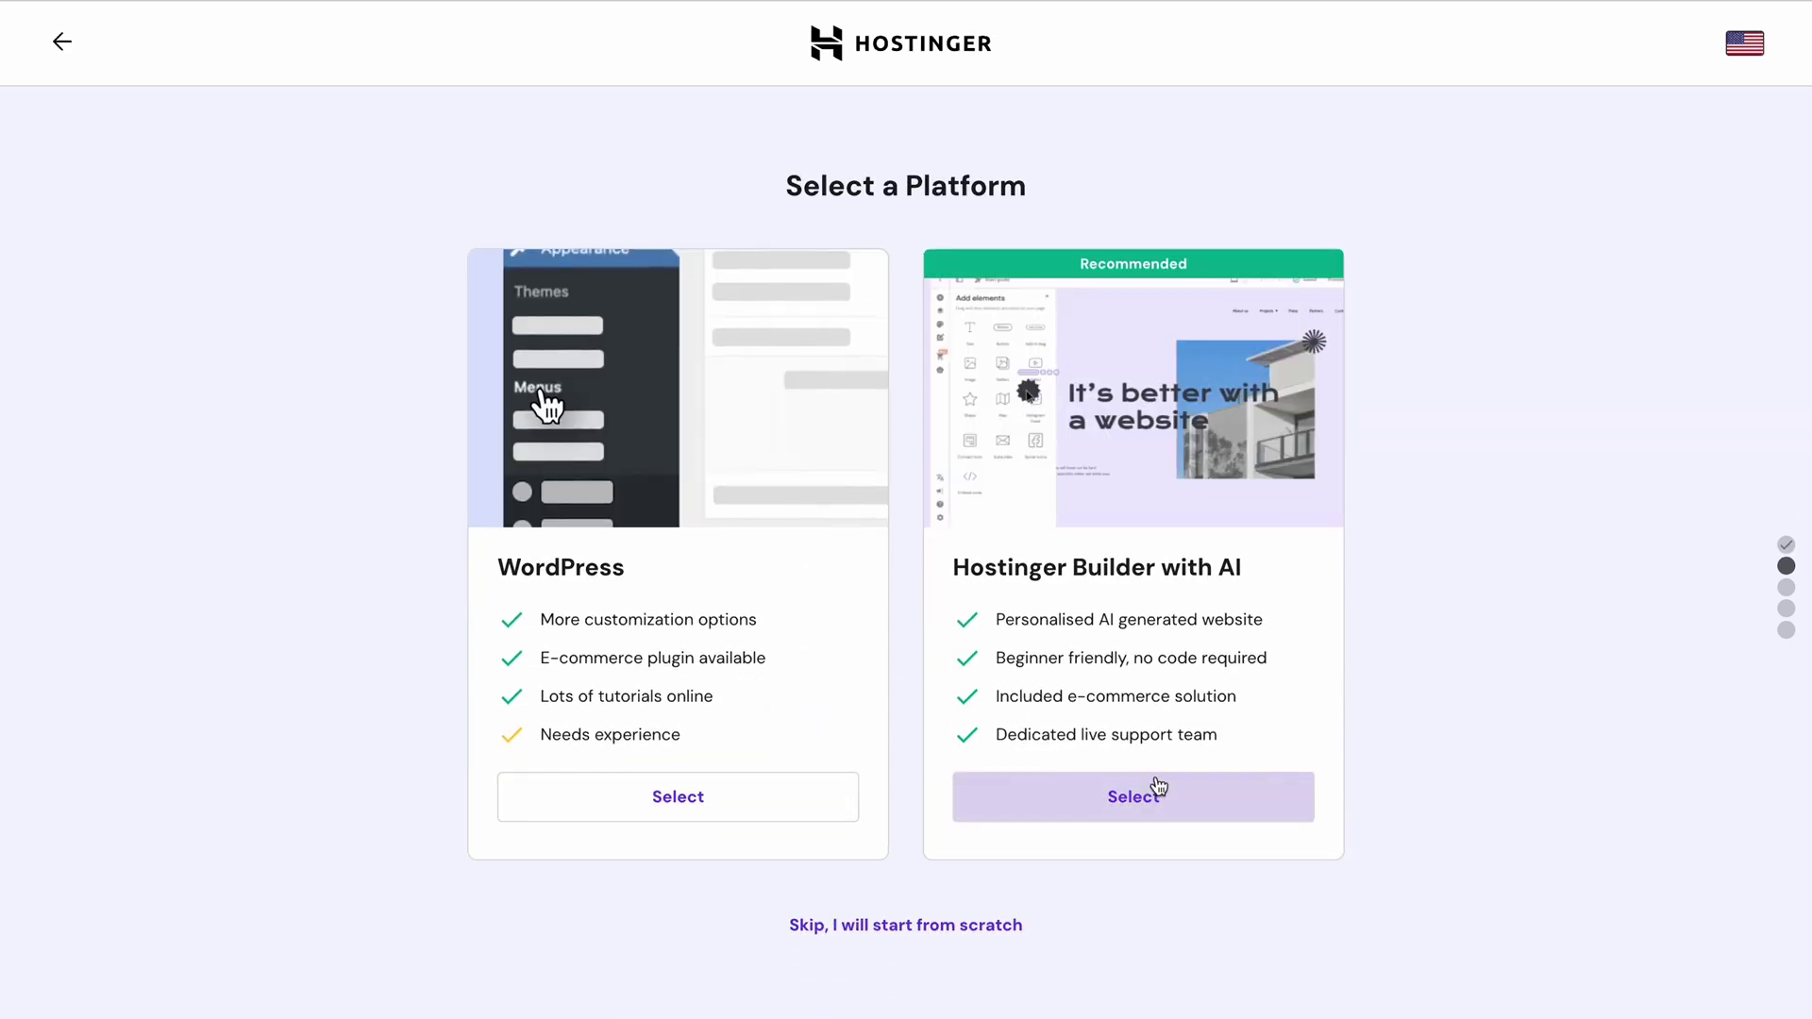
{"action": "left_click", "coordinate": [1155, 789]}
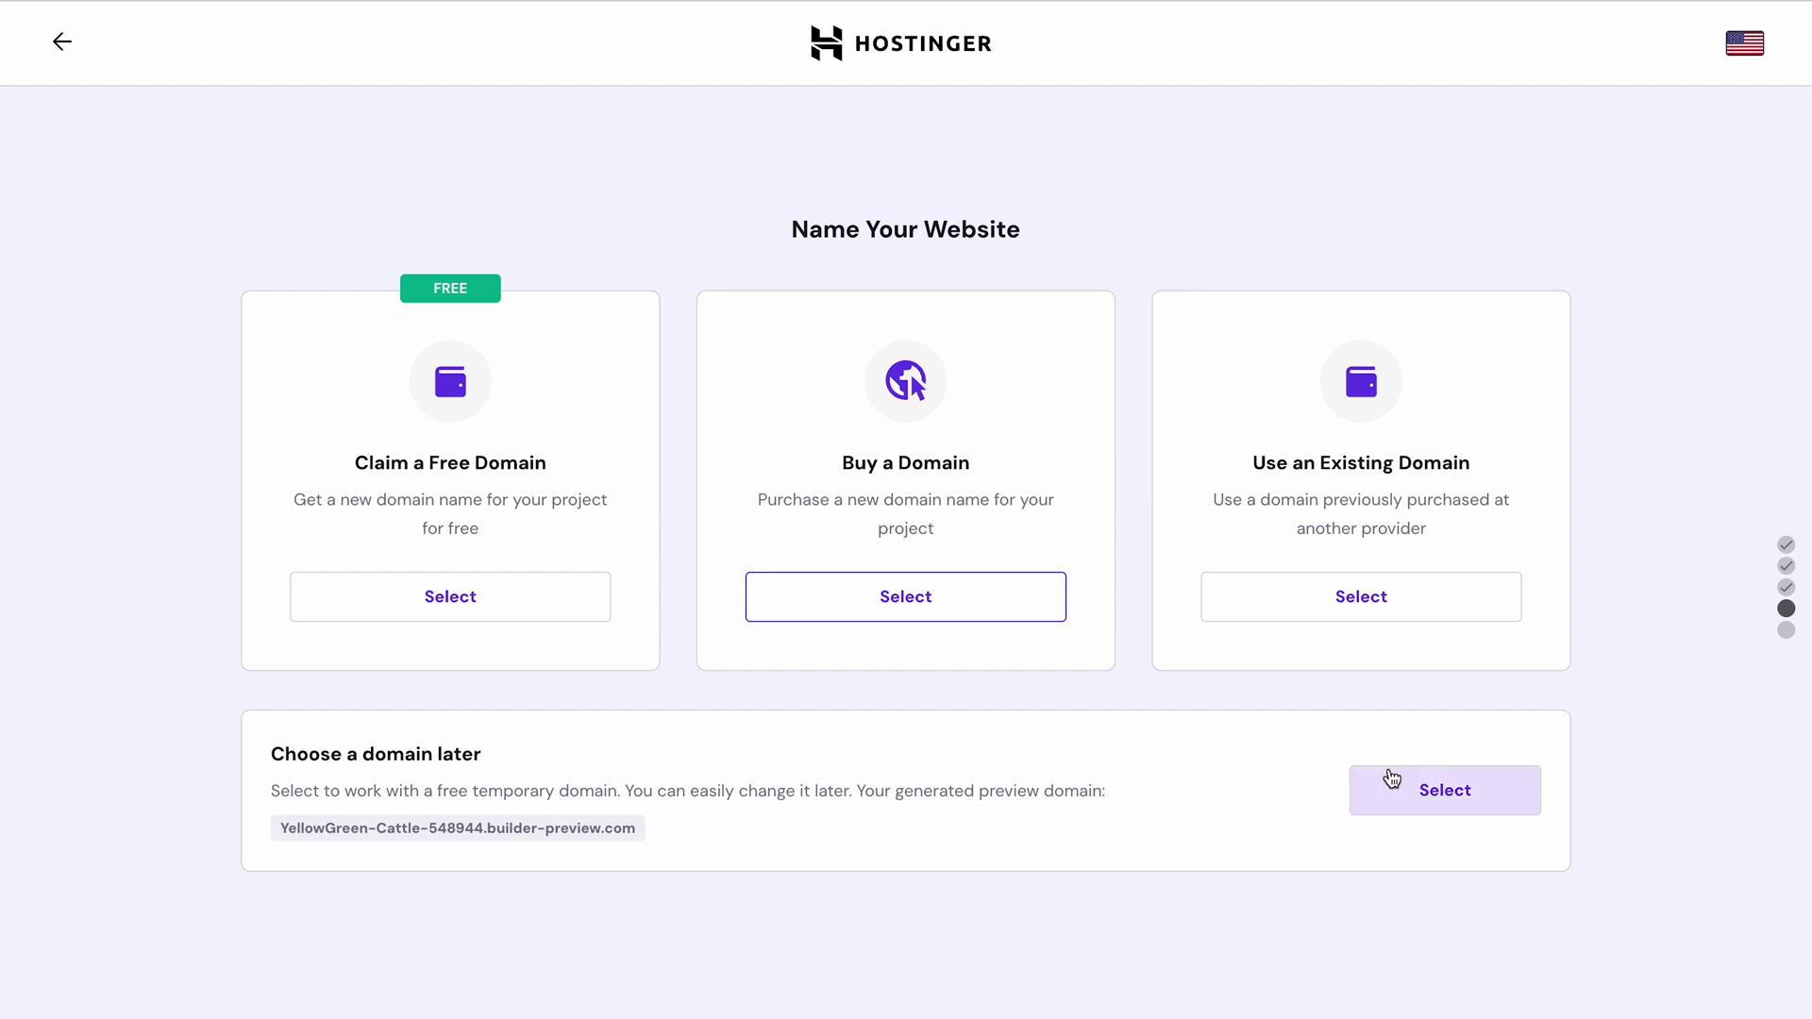
{"action": "left_click", "coordinate": [1429, 783]}
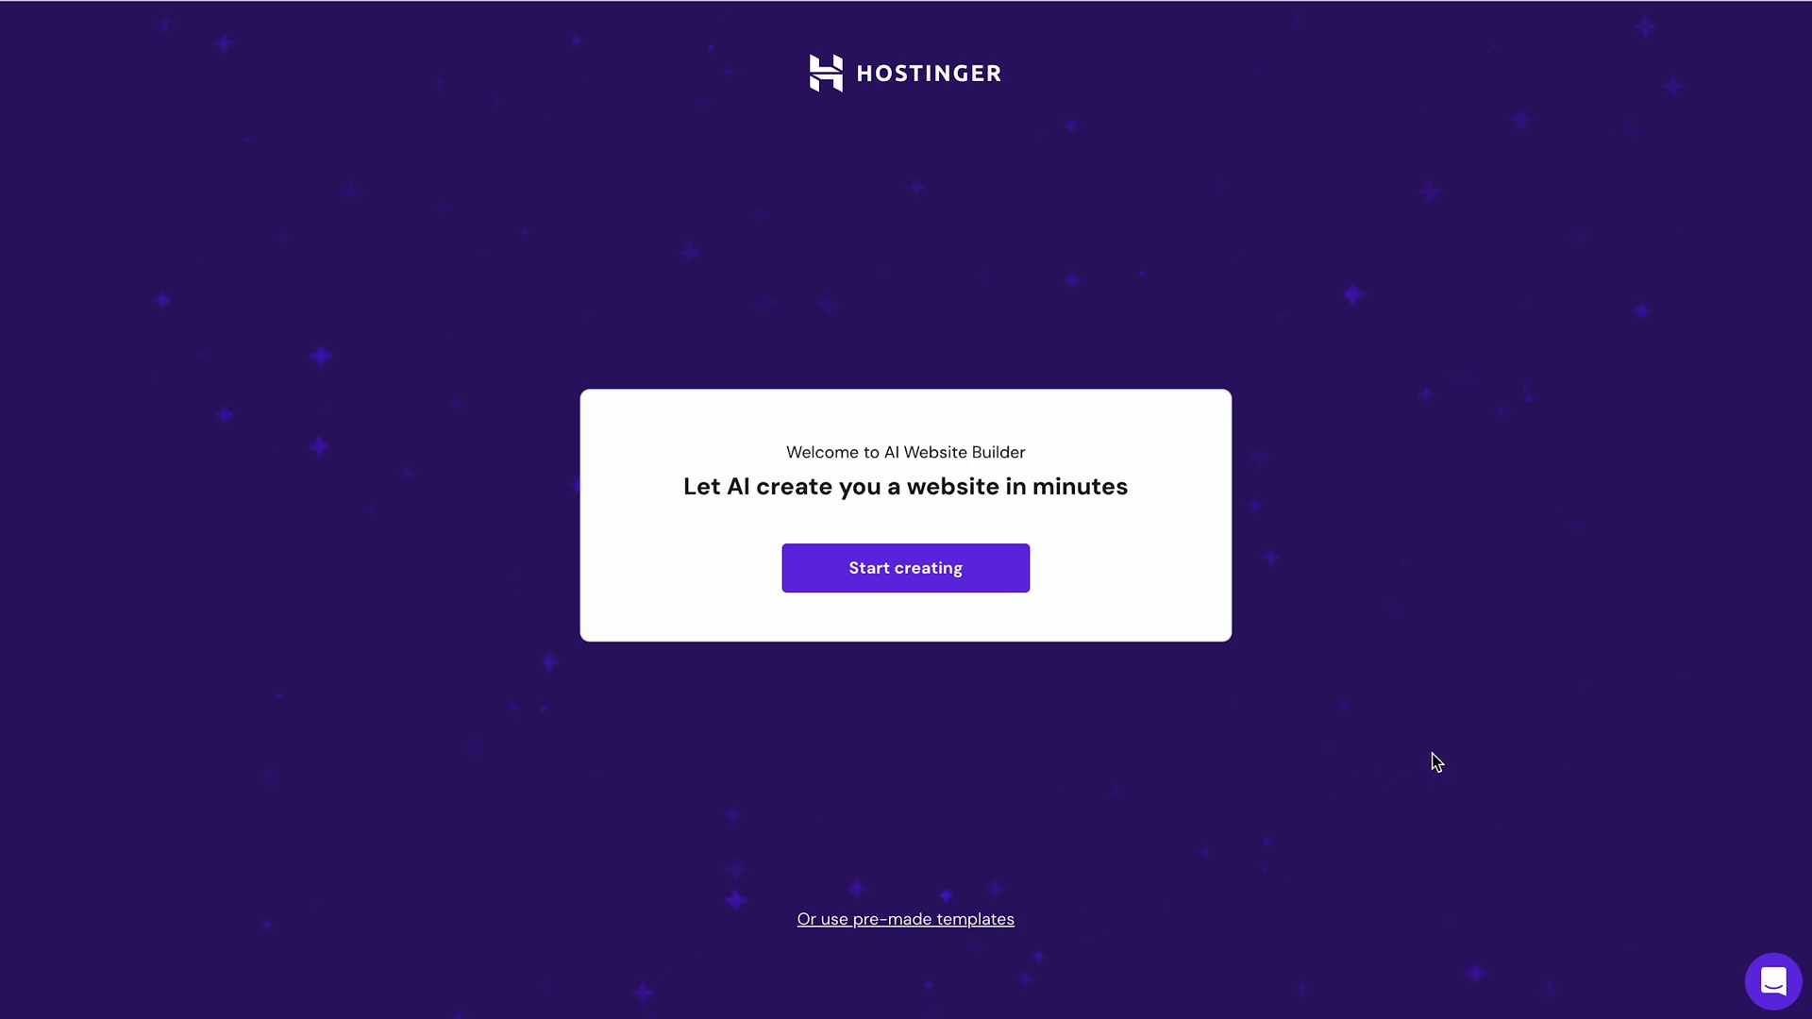
{"action": "scroll", "coordinate": [1706, 504], "scroll_direction": "down", "scroll_amount": 6}
{"action": "scroll", "coordinate": [1706, 504], "scroll_direction": "down", "scroll_amount": 4}
{"action": "scroll", "coordinate": [1706, 504], "scroll_direction": "down", "scroll_amount": 2}
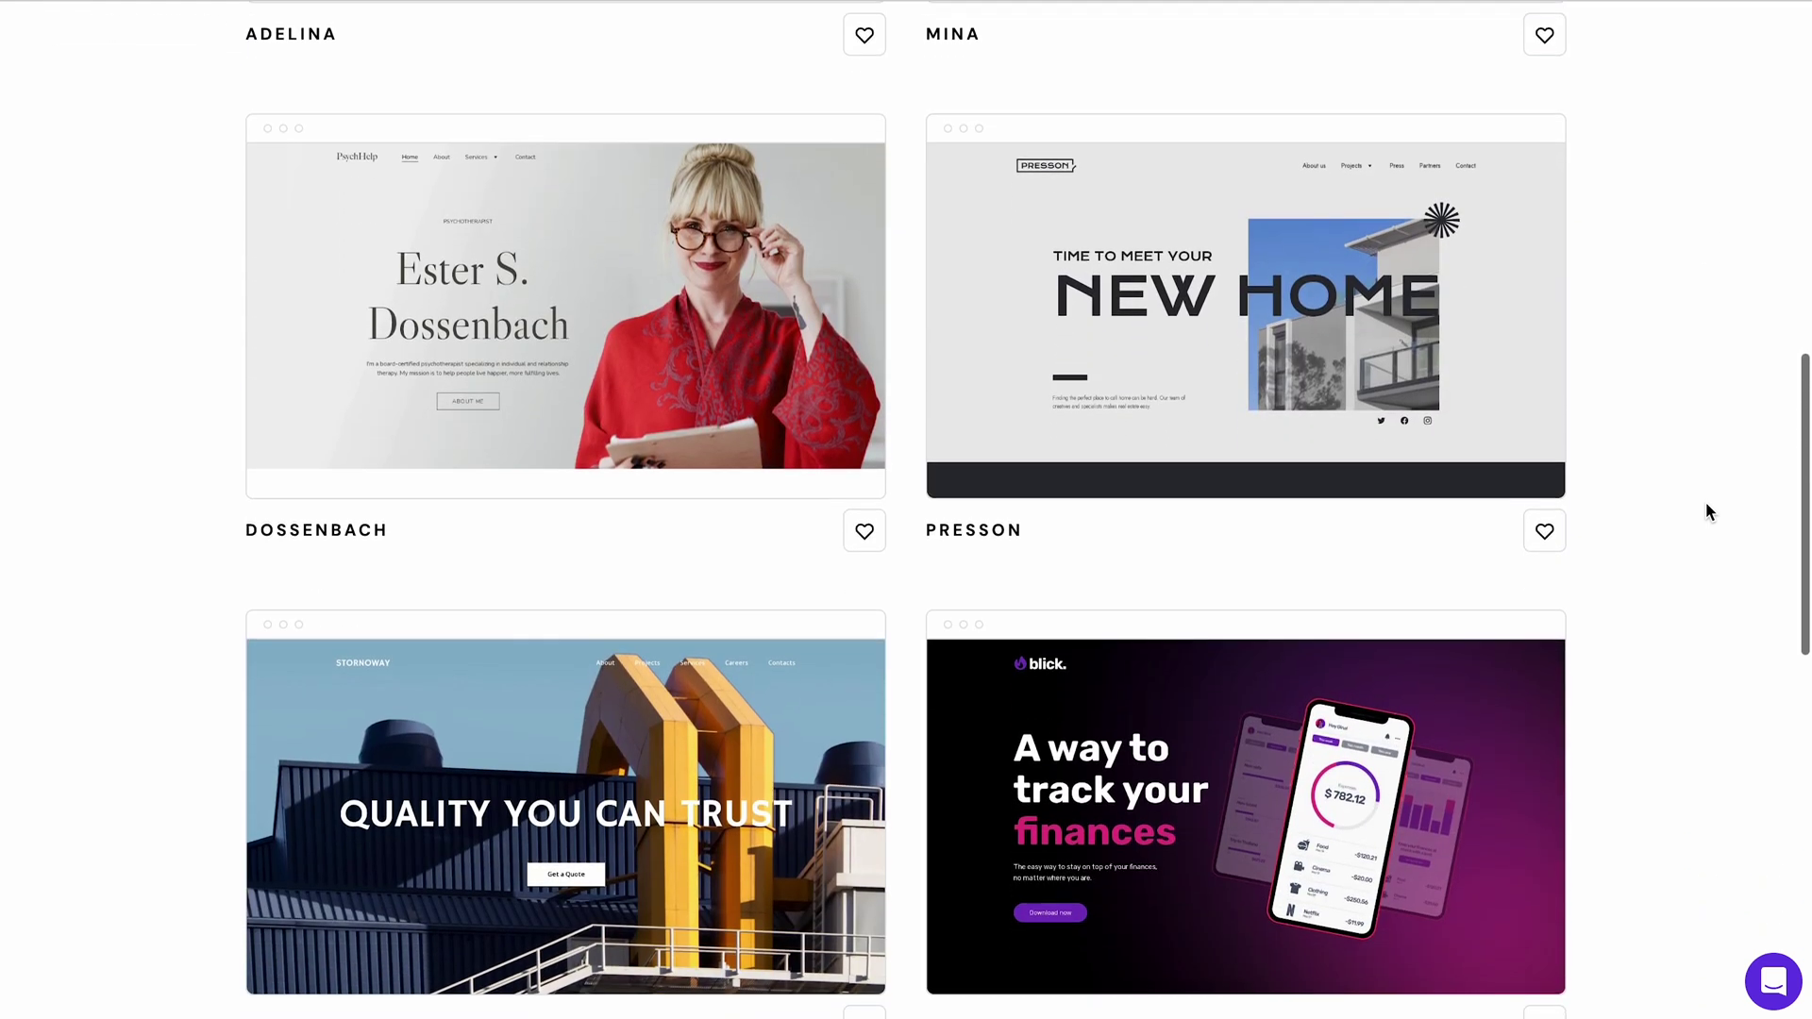
{"action": "scroll", "coordinate": [1706, 504], "scroll_direction": "down", "scroll_amount": 3}
{"action": "scroll", "coordinate": [1706, 502], "scroll_direction": "up", "scroll_amount": 10}
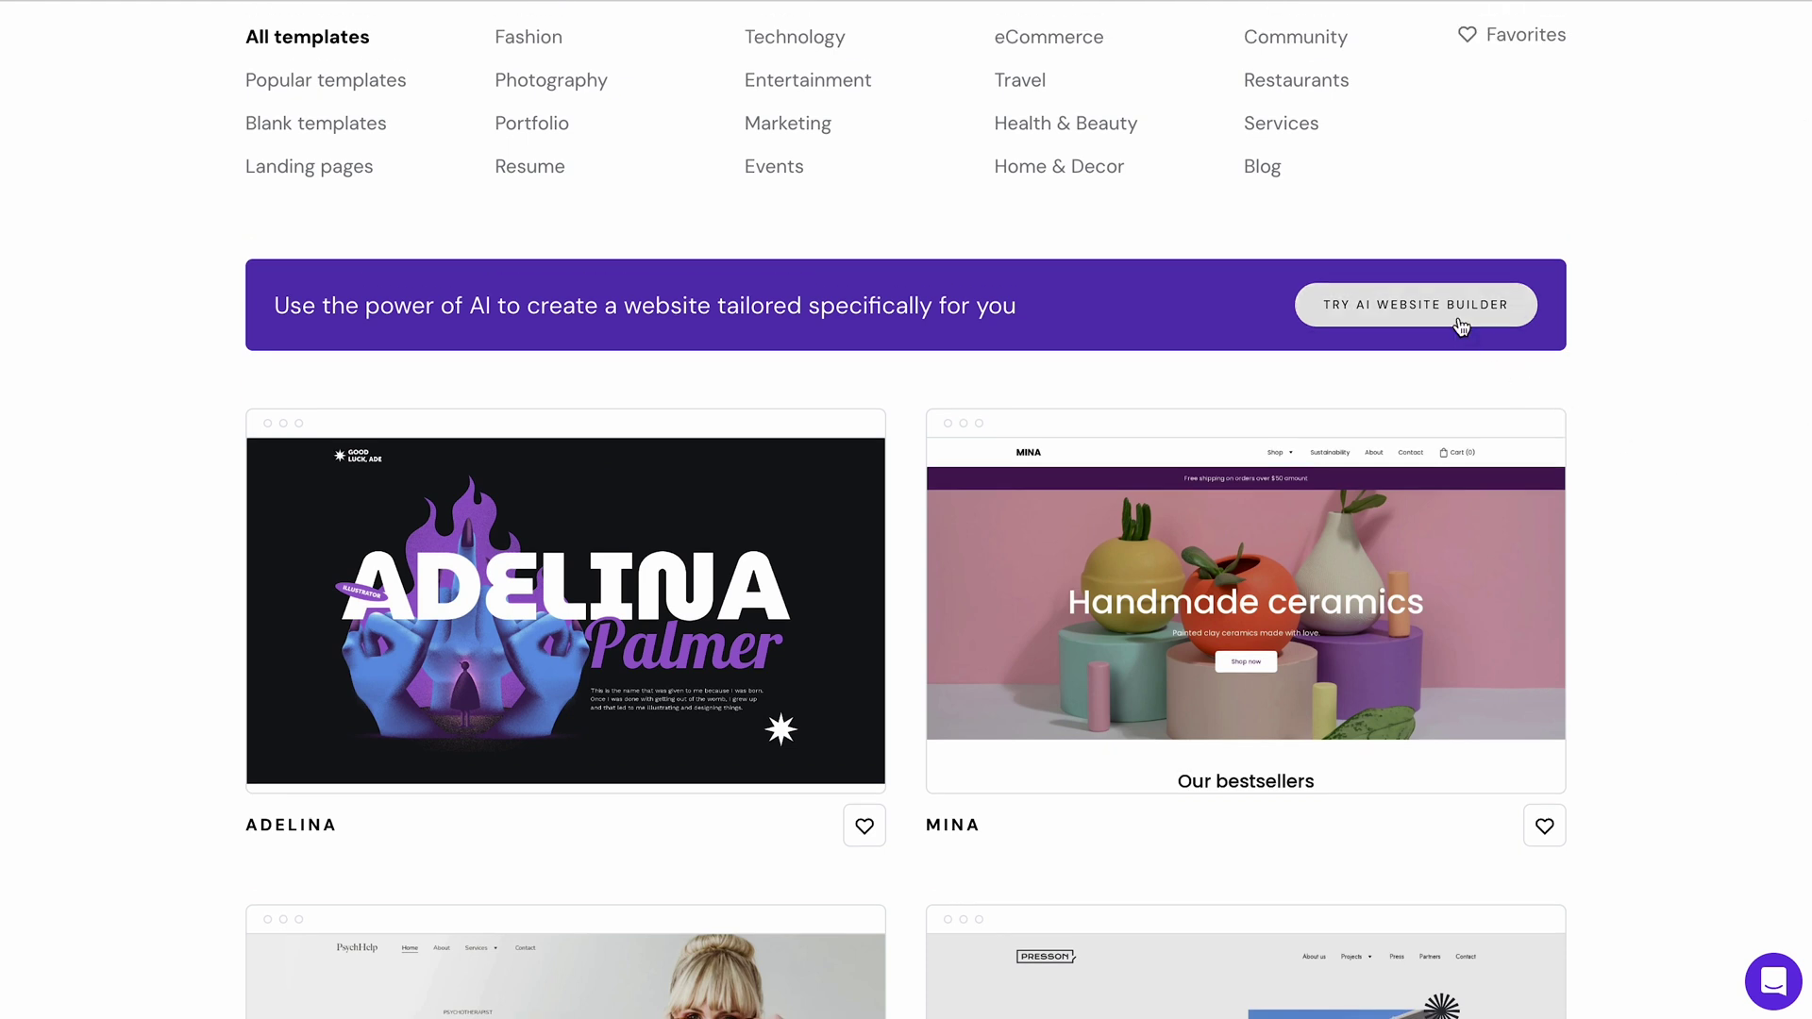
{"action": "left_click", "coordinate": [1461, 324]}
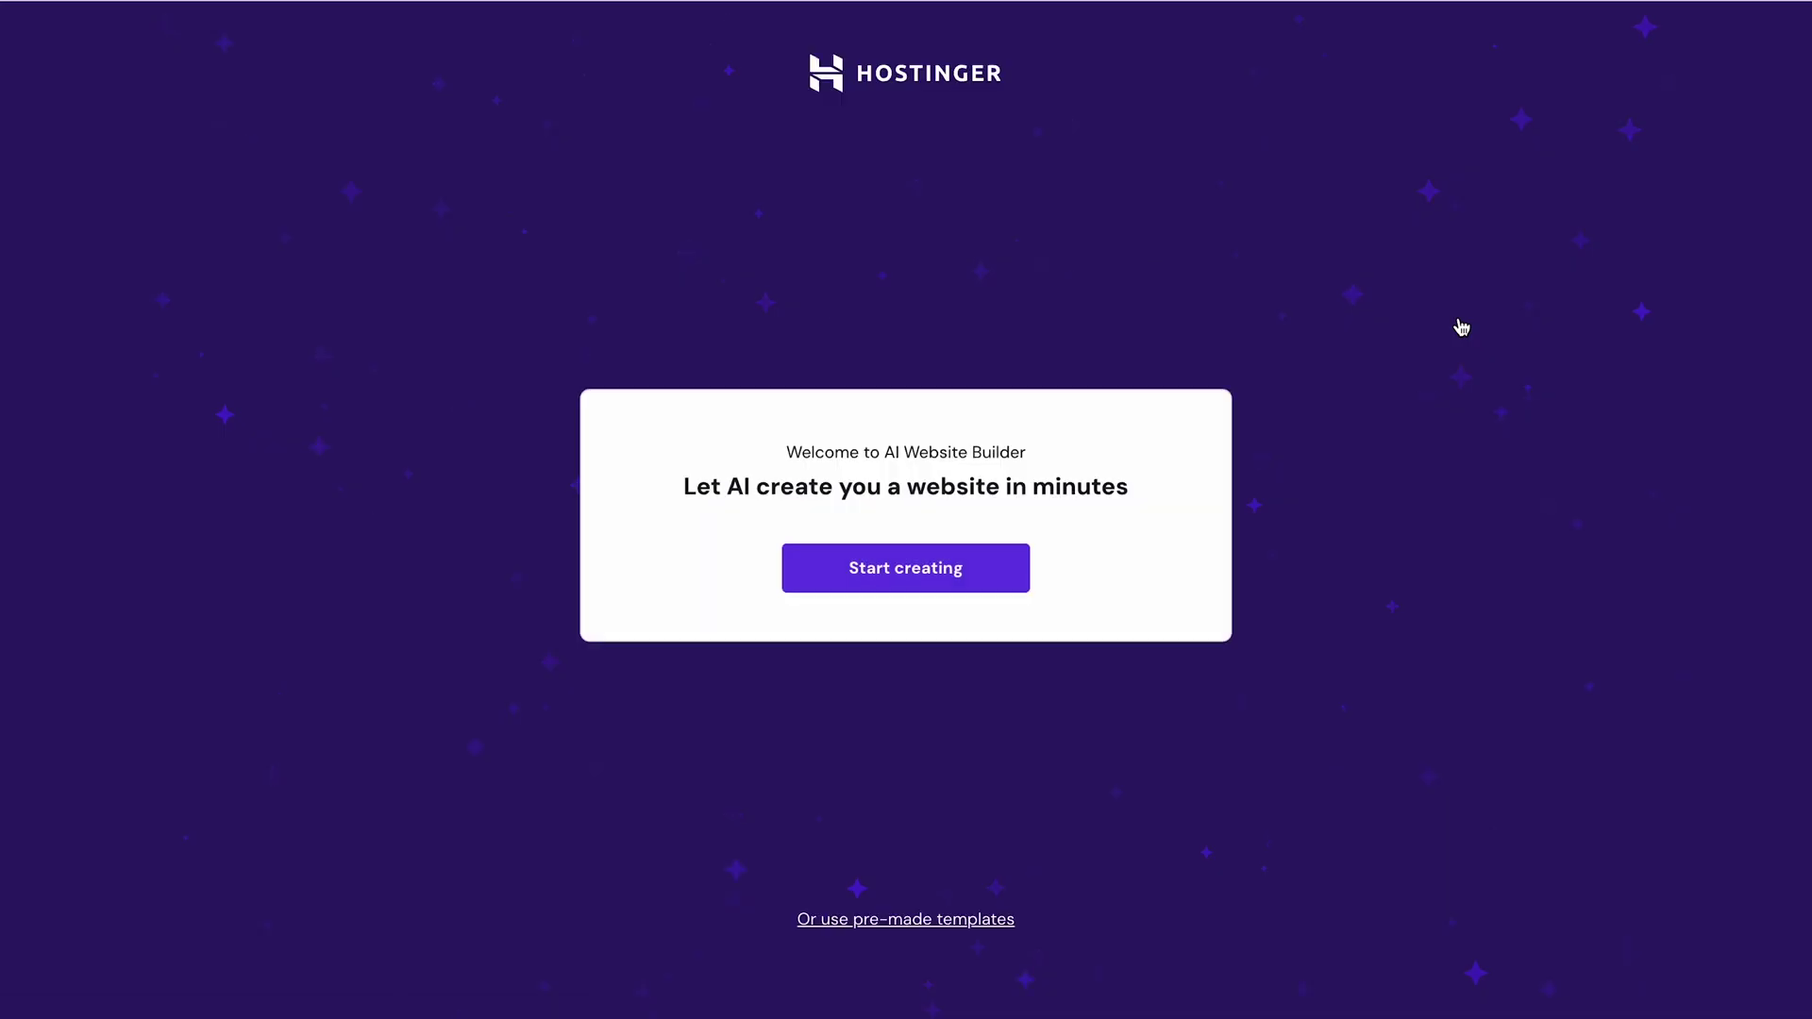
Enter 'ArtisanTerra Pottery' as the brand name and choose Online store as the website type
{"action": "left_click", "coordinate": [999, 564]}
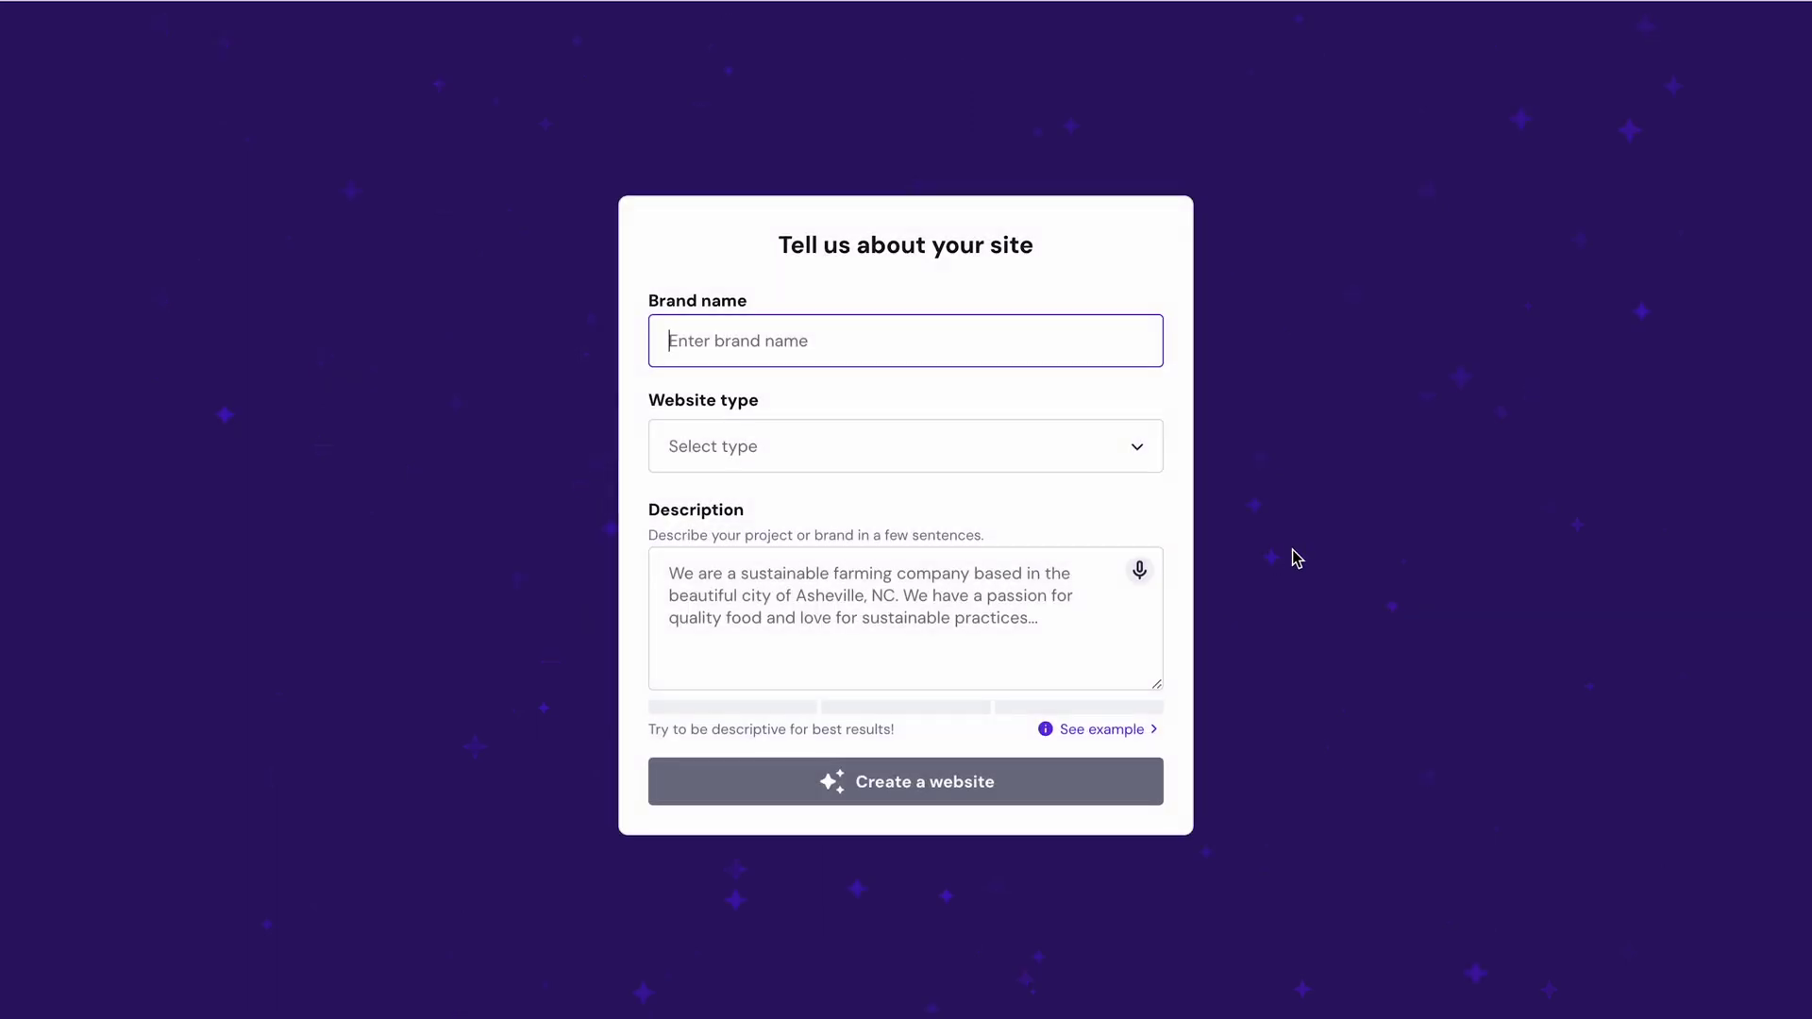
{"action": "left_click", "coordinate": [998, 331]}
{"action": "type", "text": "ArtisanTerra Pottery"}
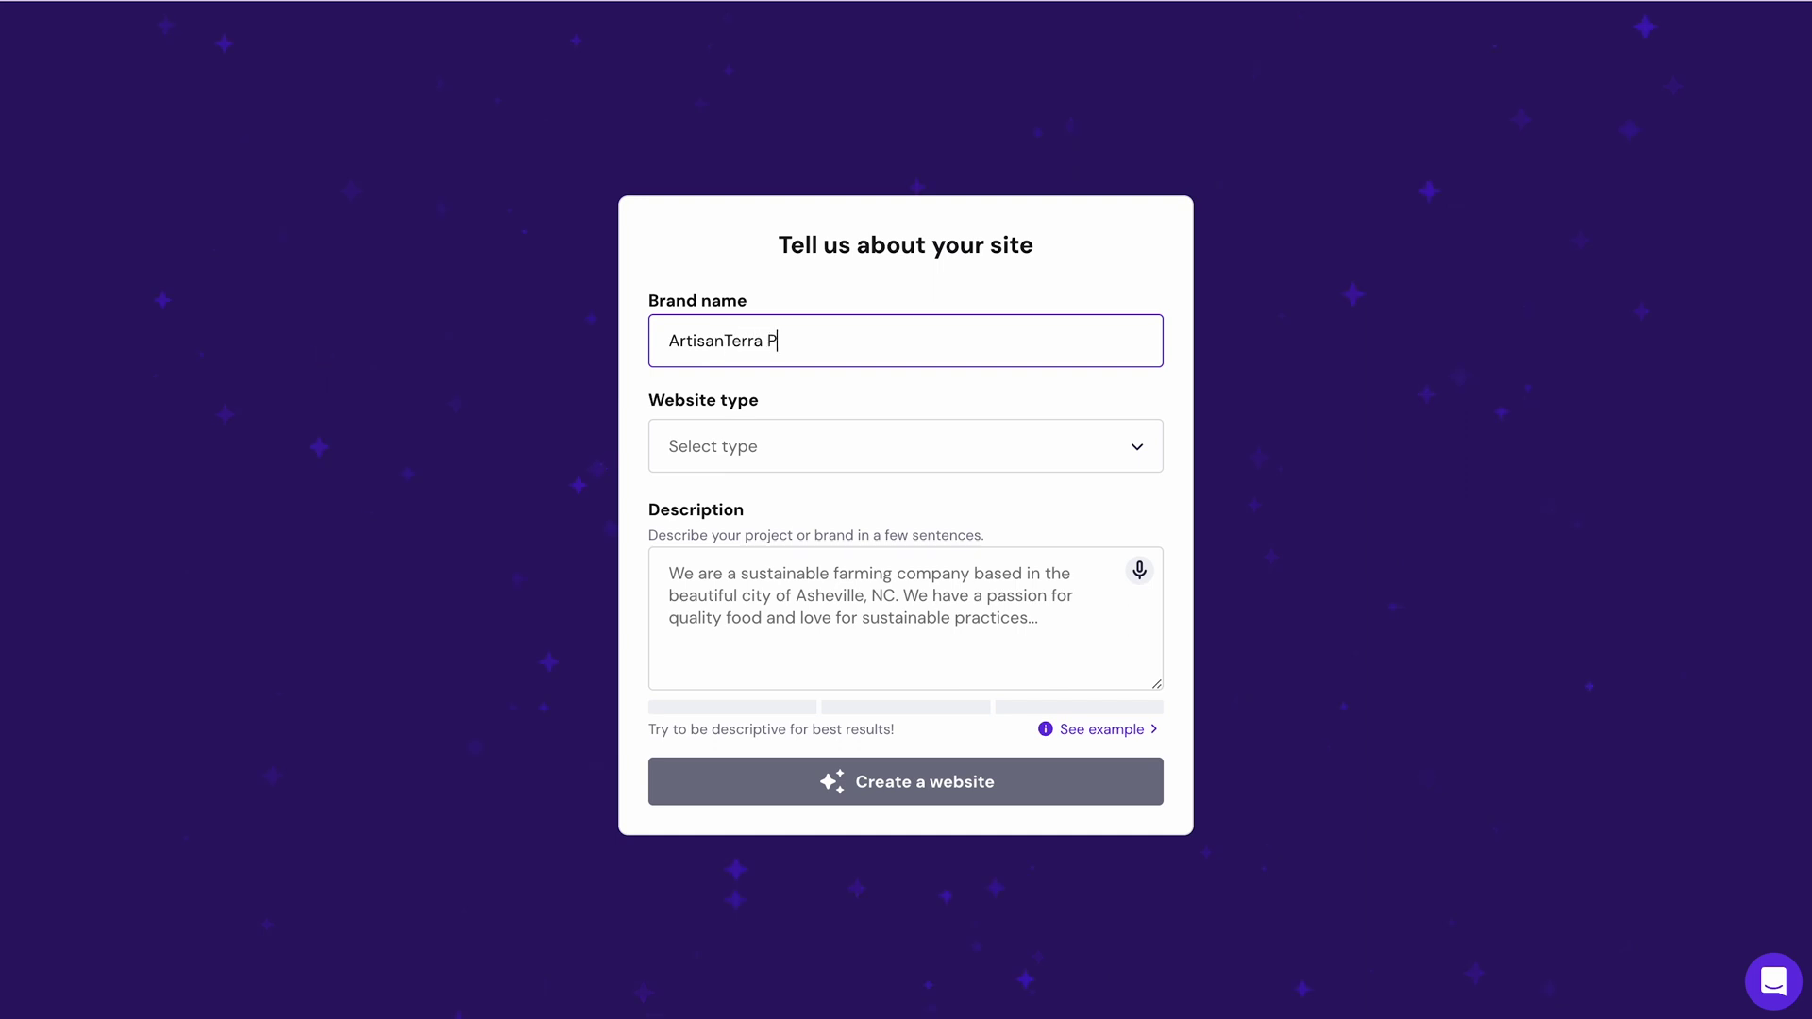
{"action": "left_click", "coordinate": [995, 453]}
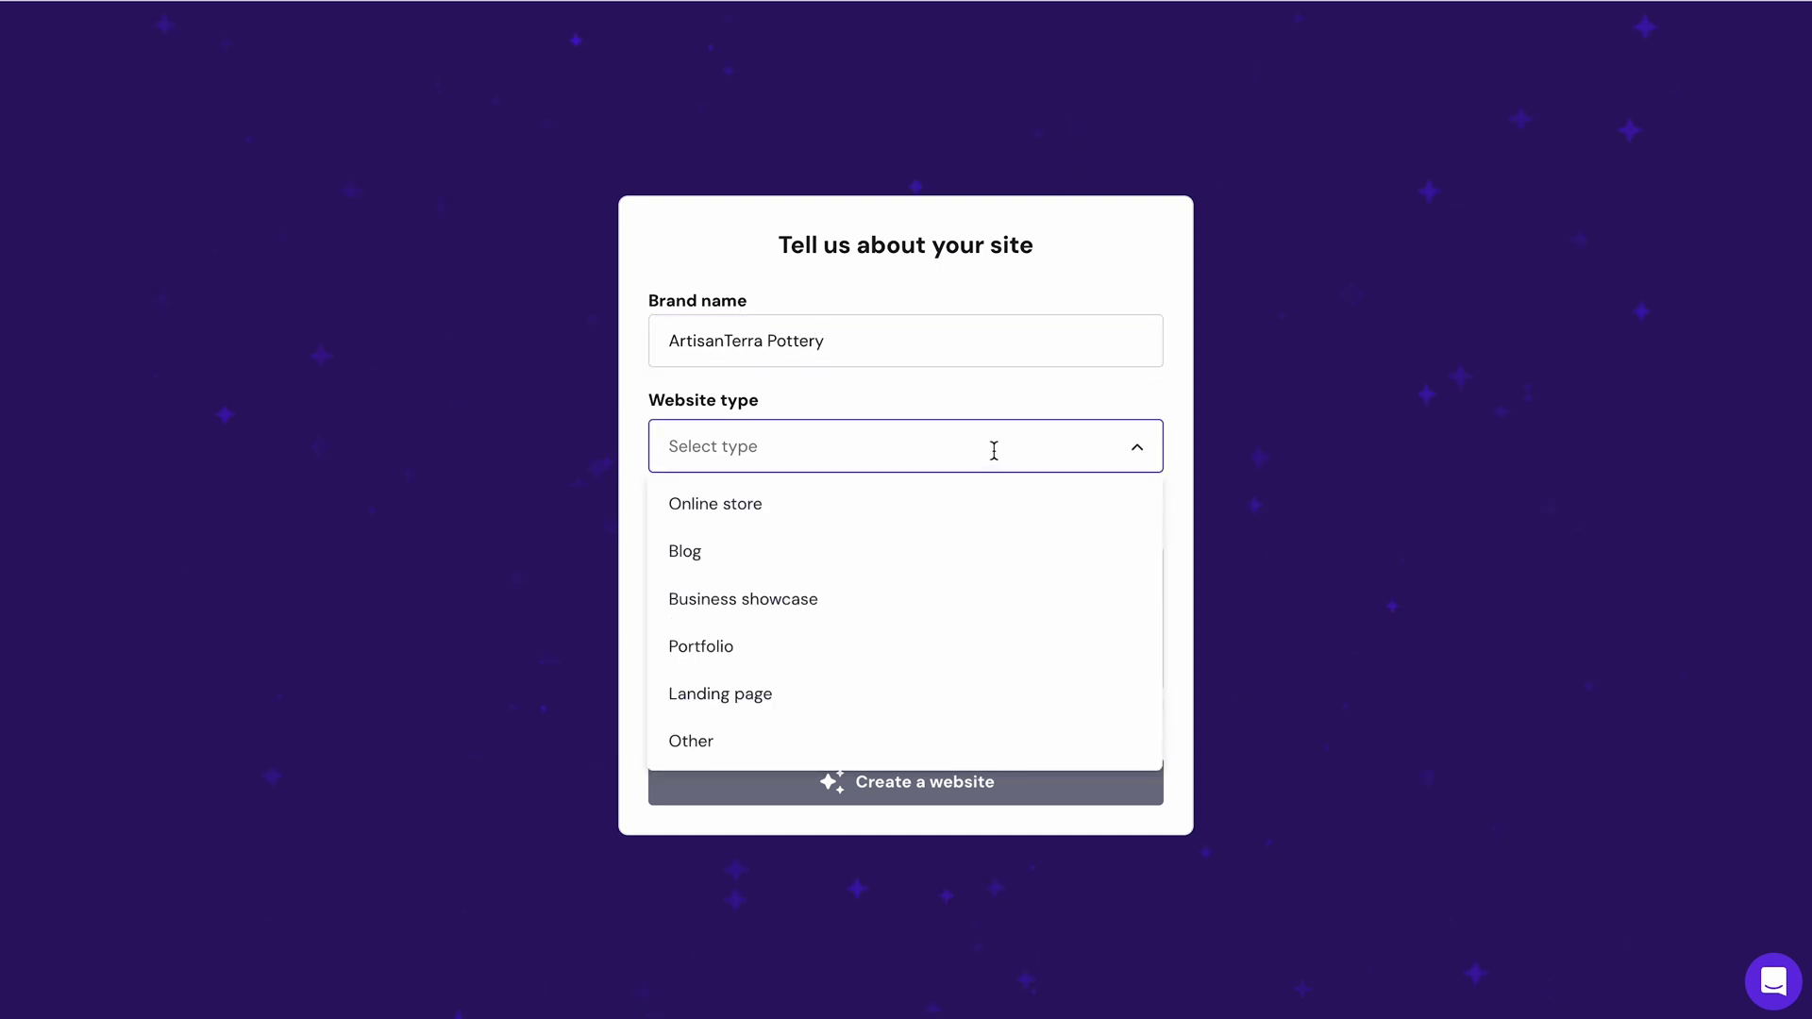
{"action": "left_click", "coordinate": [944, 513]}
Paste the store description plus a brand palette sentence and generate the website
{"action": "left_click", "coordinate": [885, 579]}
{"action": "type", "text": "We sell all sorts of pottery styles, from functional dinnerware to decorative pieces and unique gifts. Our brand exudes warmth and artistic charm, making you feel right at home in our world of pottery. You can browse through our virtual gallery, where you'll find handcrafted pottery that showcases the talent and dedication of skilled artisans."}
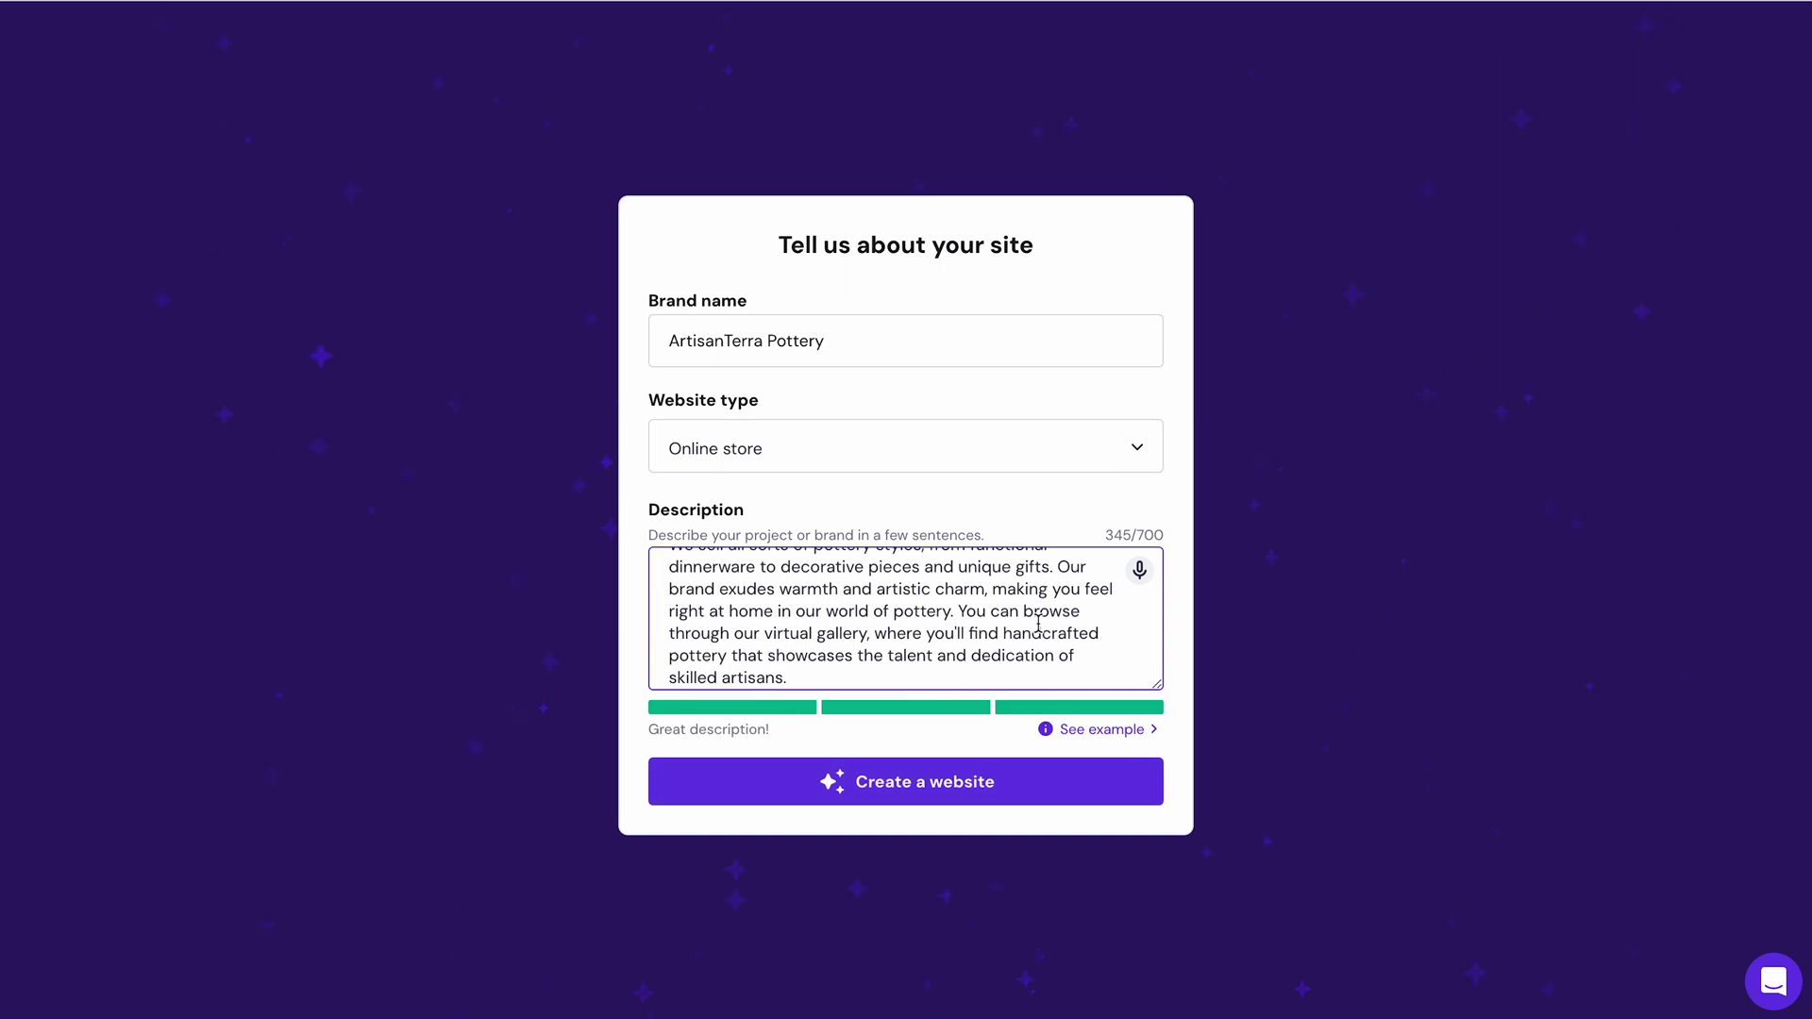
{"action": "left_click", "coordinate": [1137, 730]}
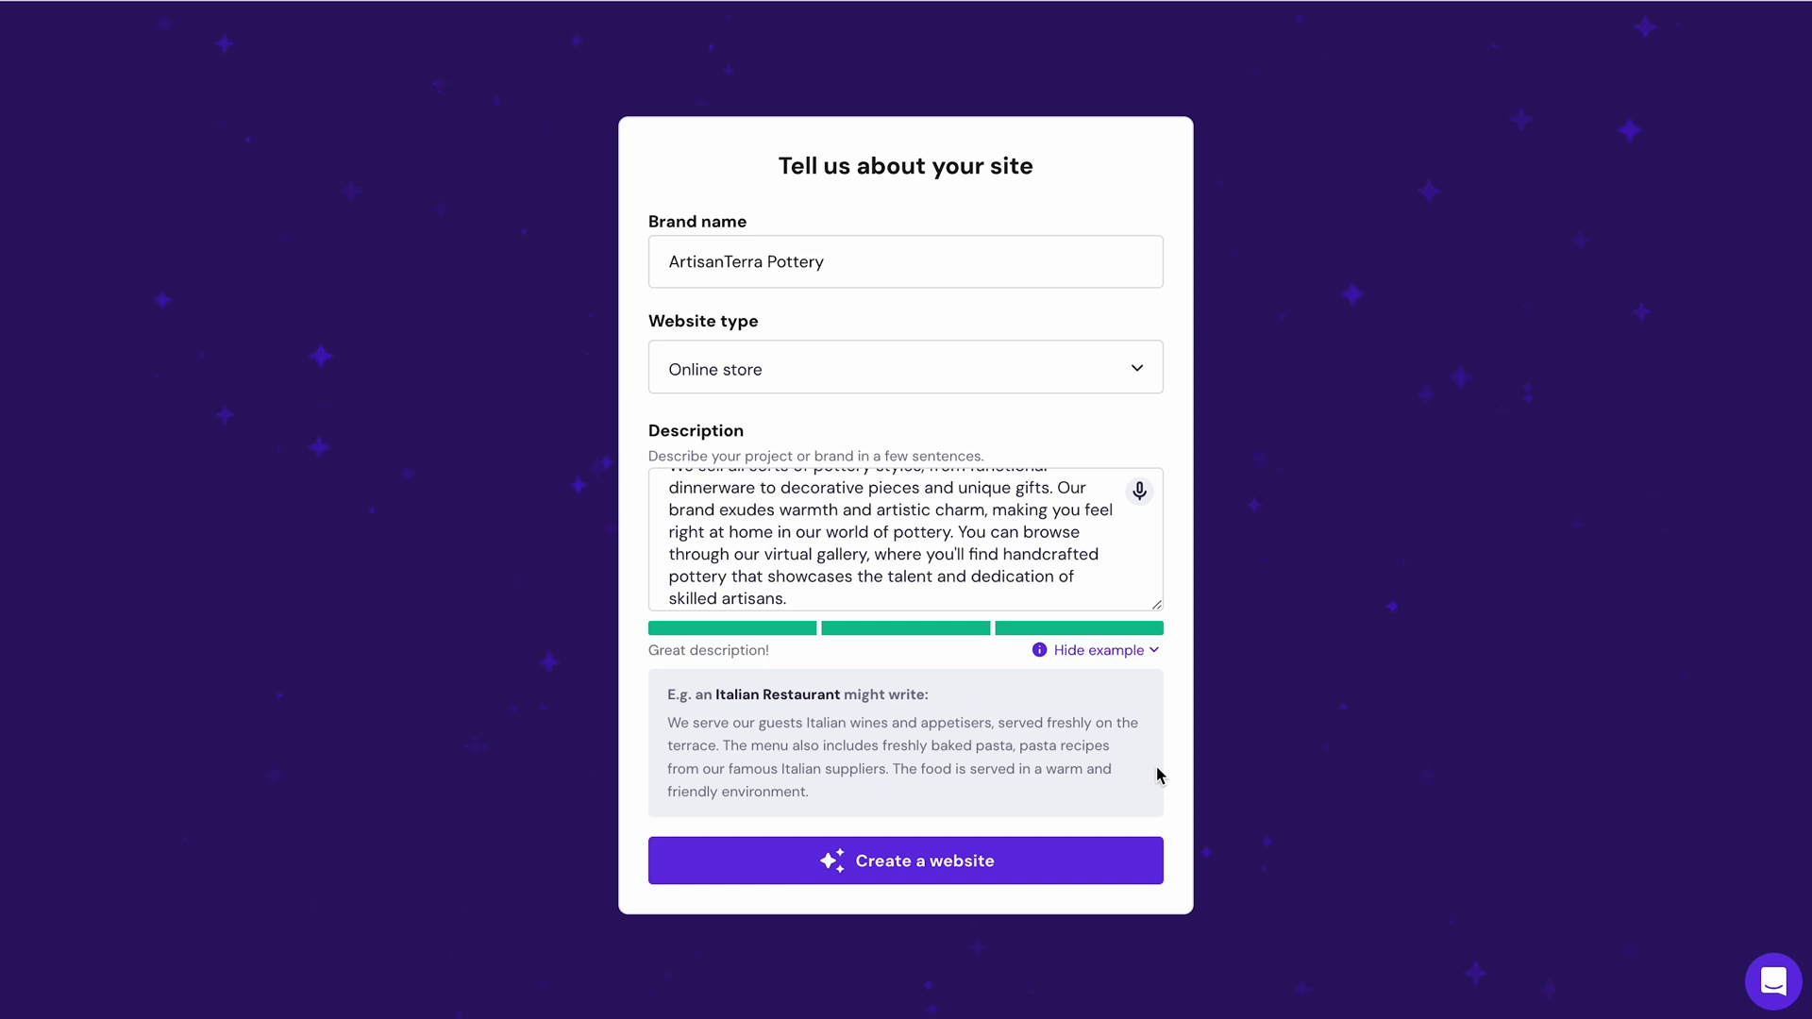
{"action": "left_click", "coordinate": [851, 586]}
{"action": "type", "text": "The brand pallet has earthy tones, cool blues, sage green, subtle grays and muted gold or copper."}
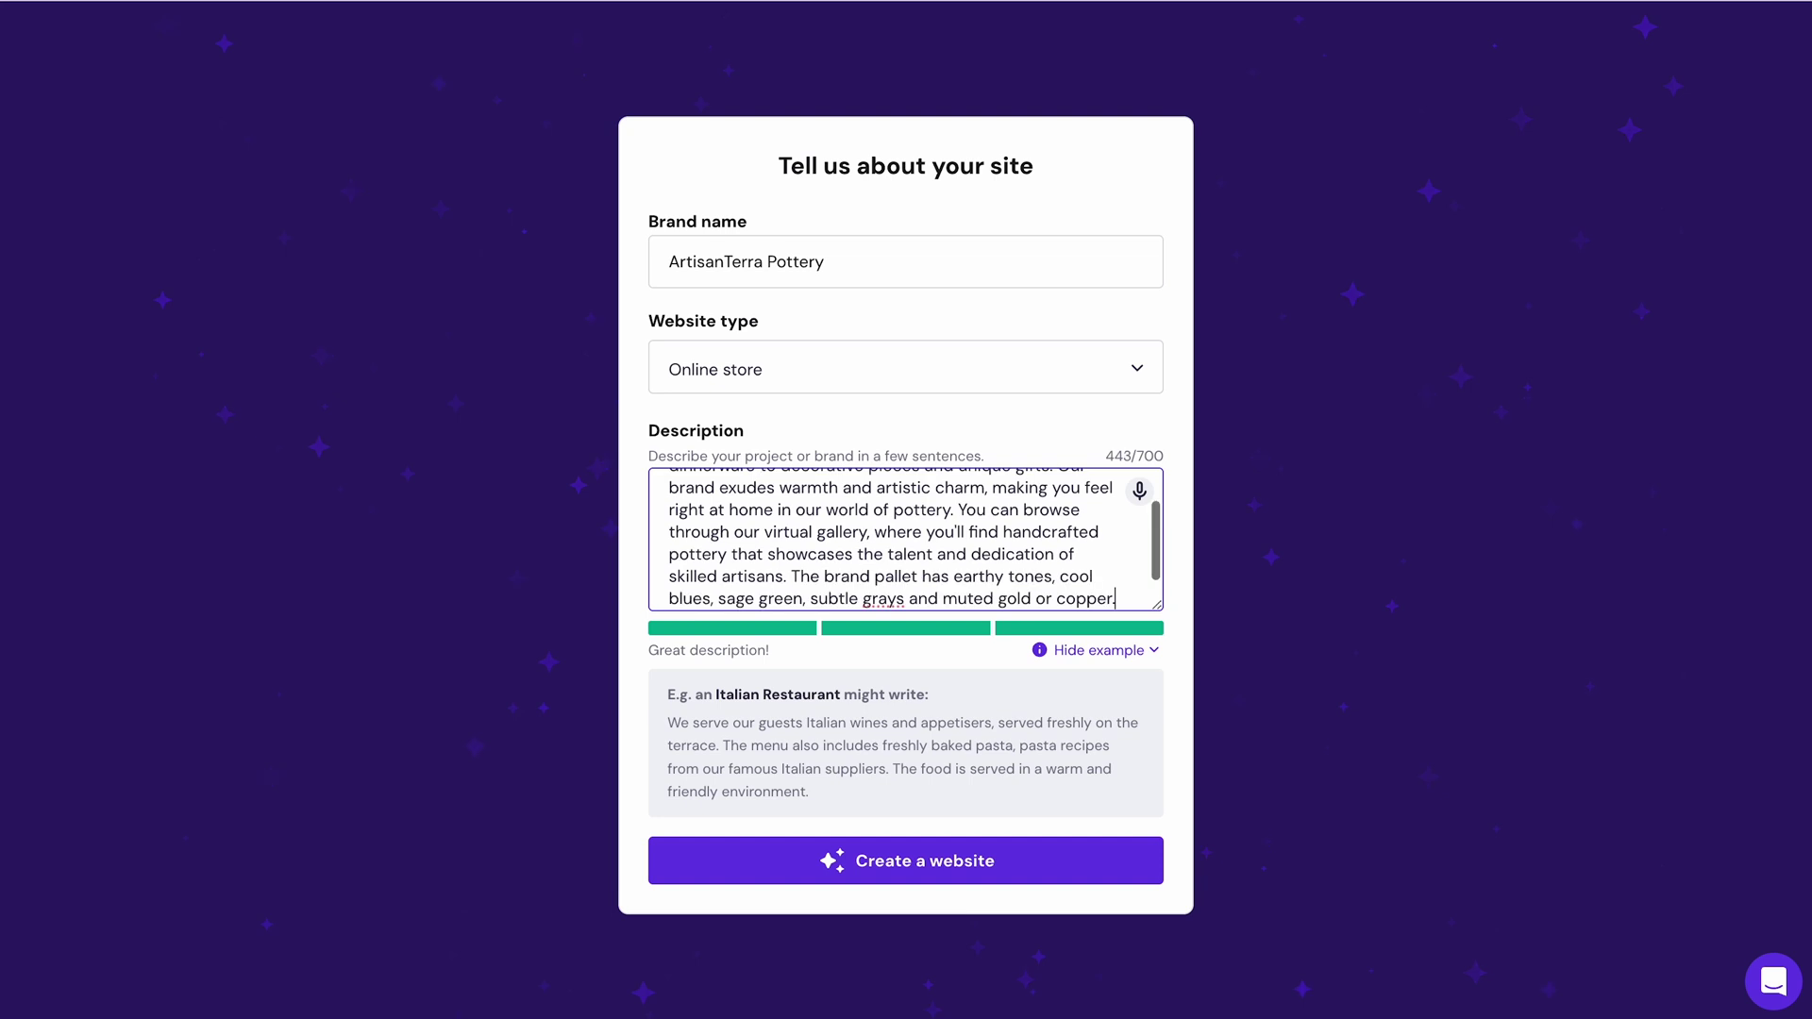
{"action": "scroll", "coordinate": [1125, 584], "scroll_direction": "down", "scroll_amount": 1}
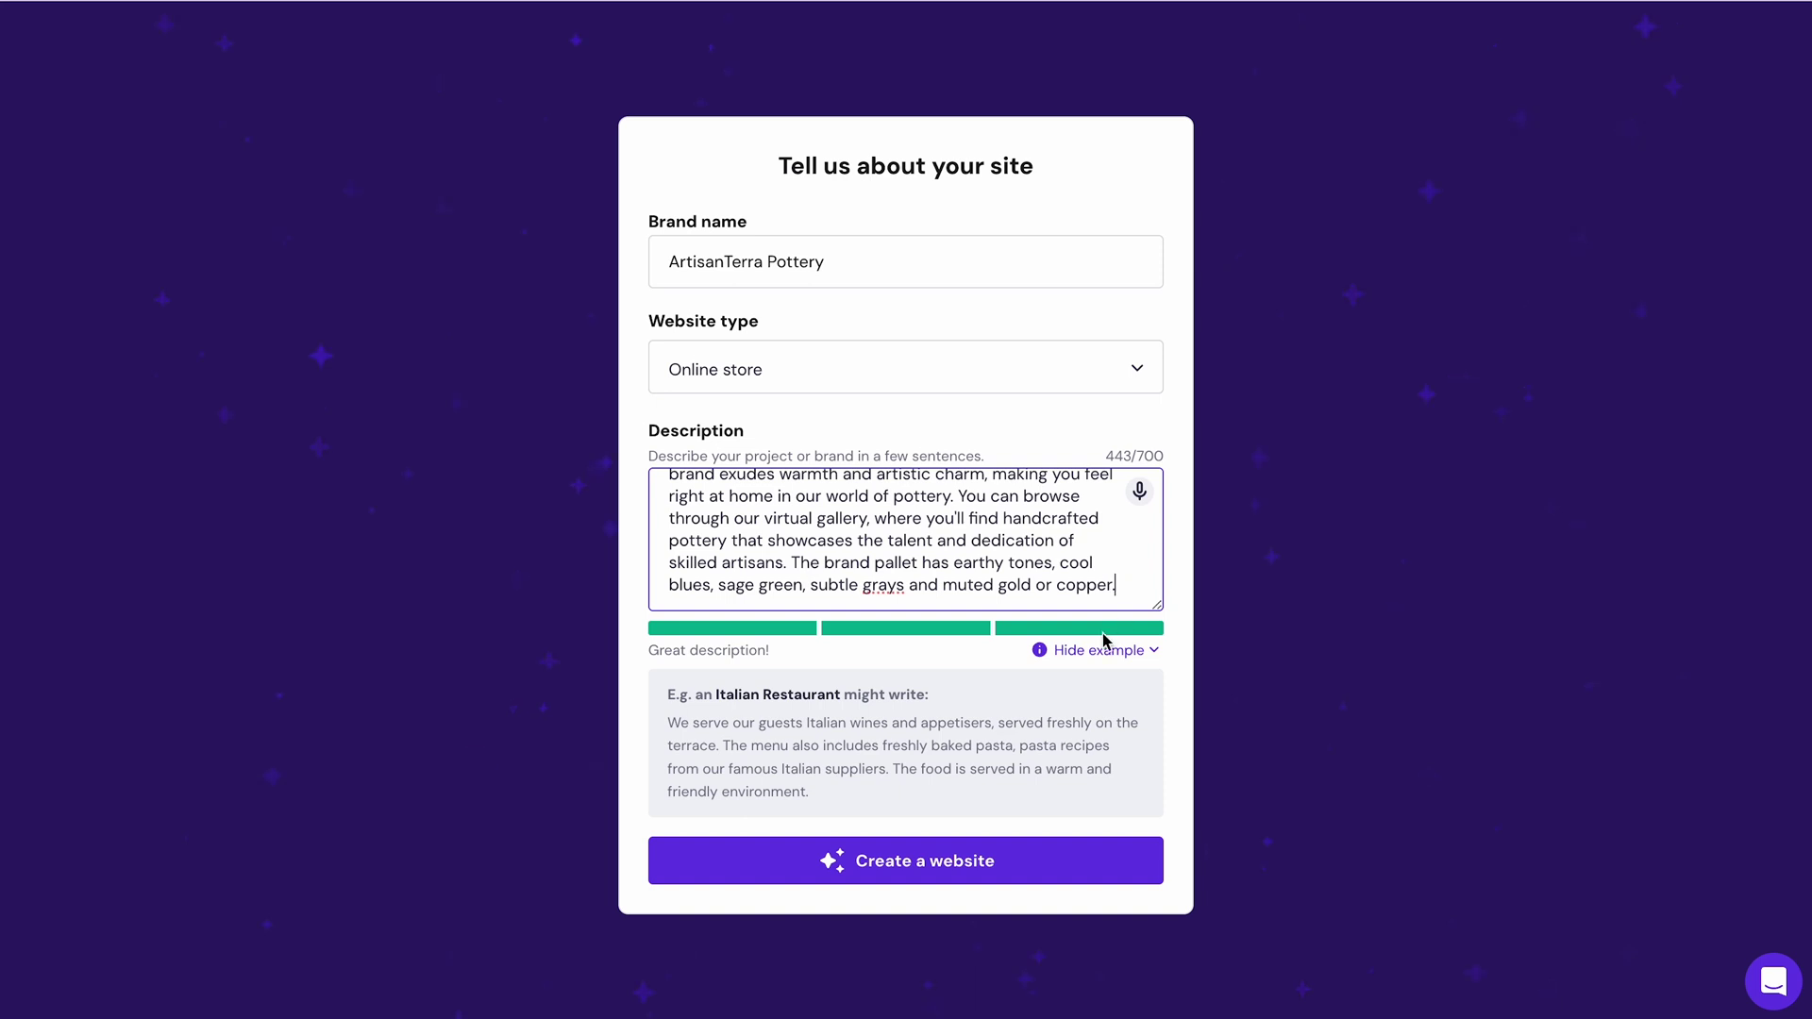
{"action": "left_click", "coordinate": [988, 876]}
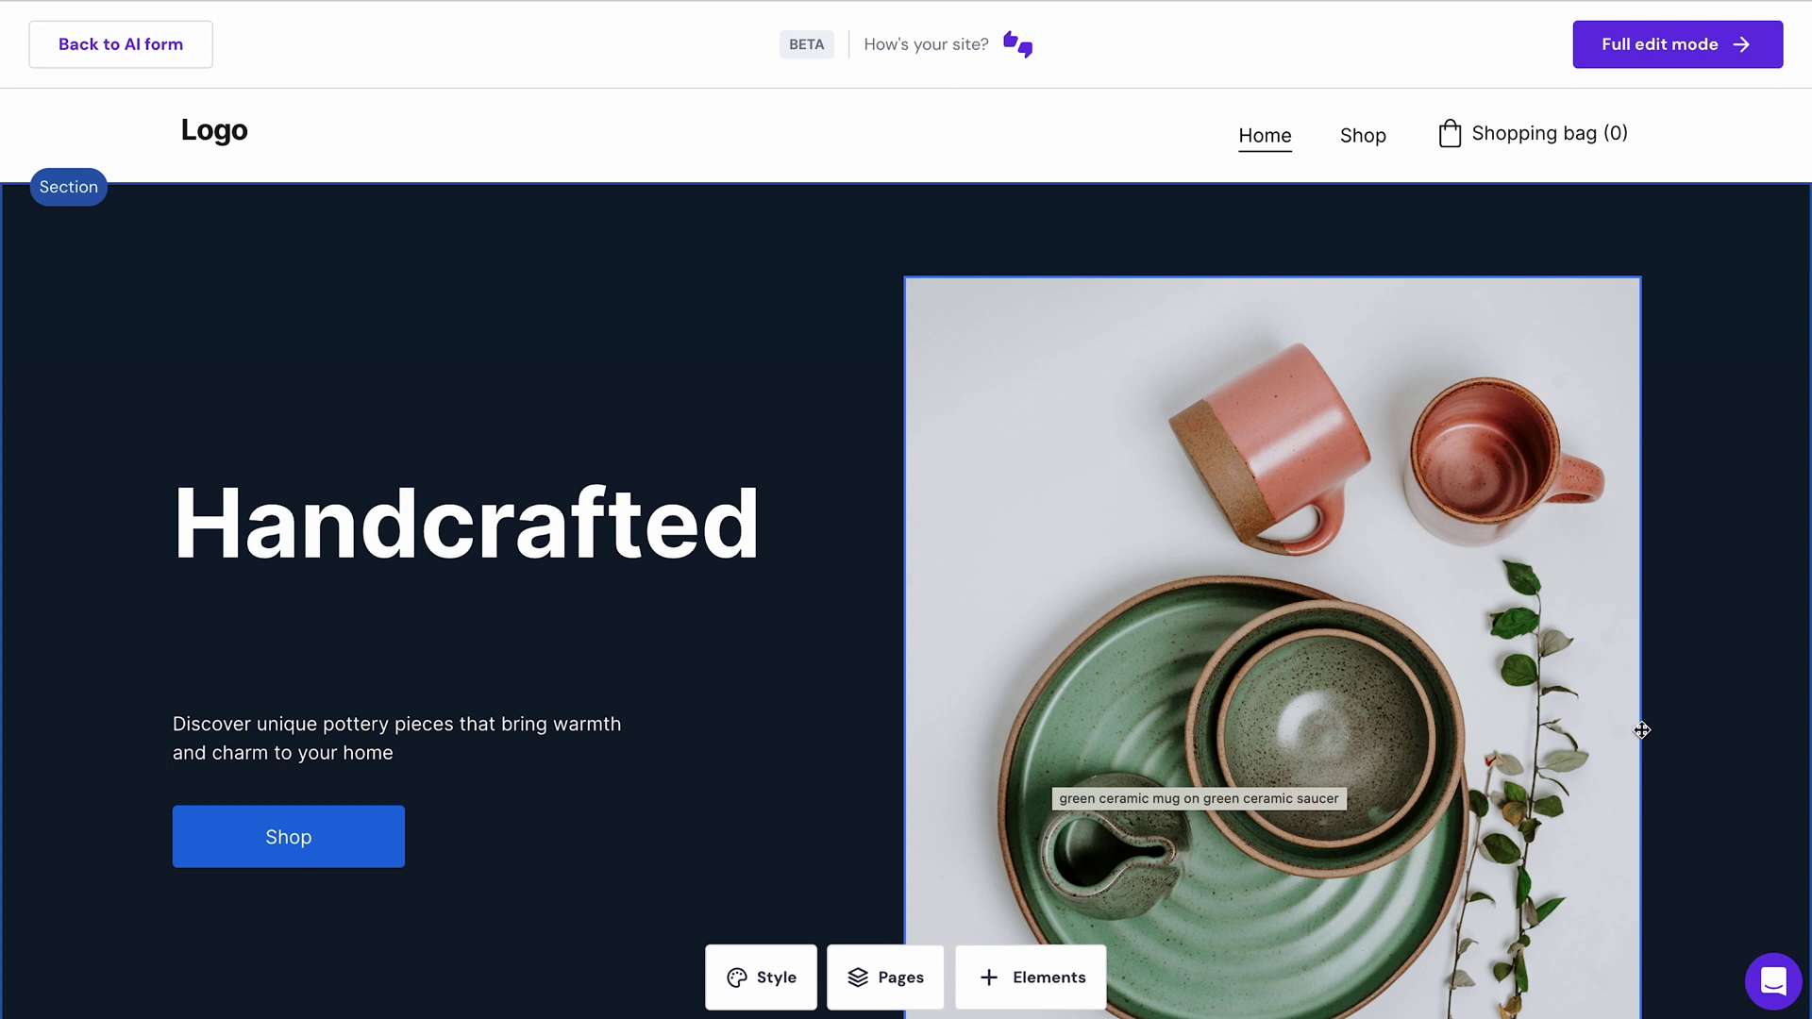
Scroll through the generated store, from the Handcrafted hero past the shop categories to the newsletter footer
{"action": "scroll", "coordinate": [1737, 715], "scroll_direction": "down", "scroll_amount": 6}
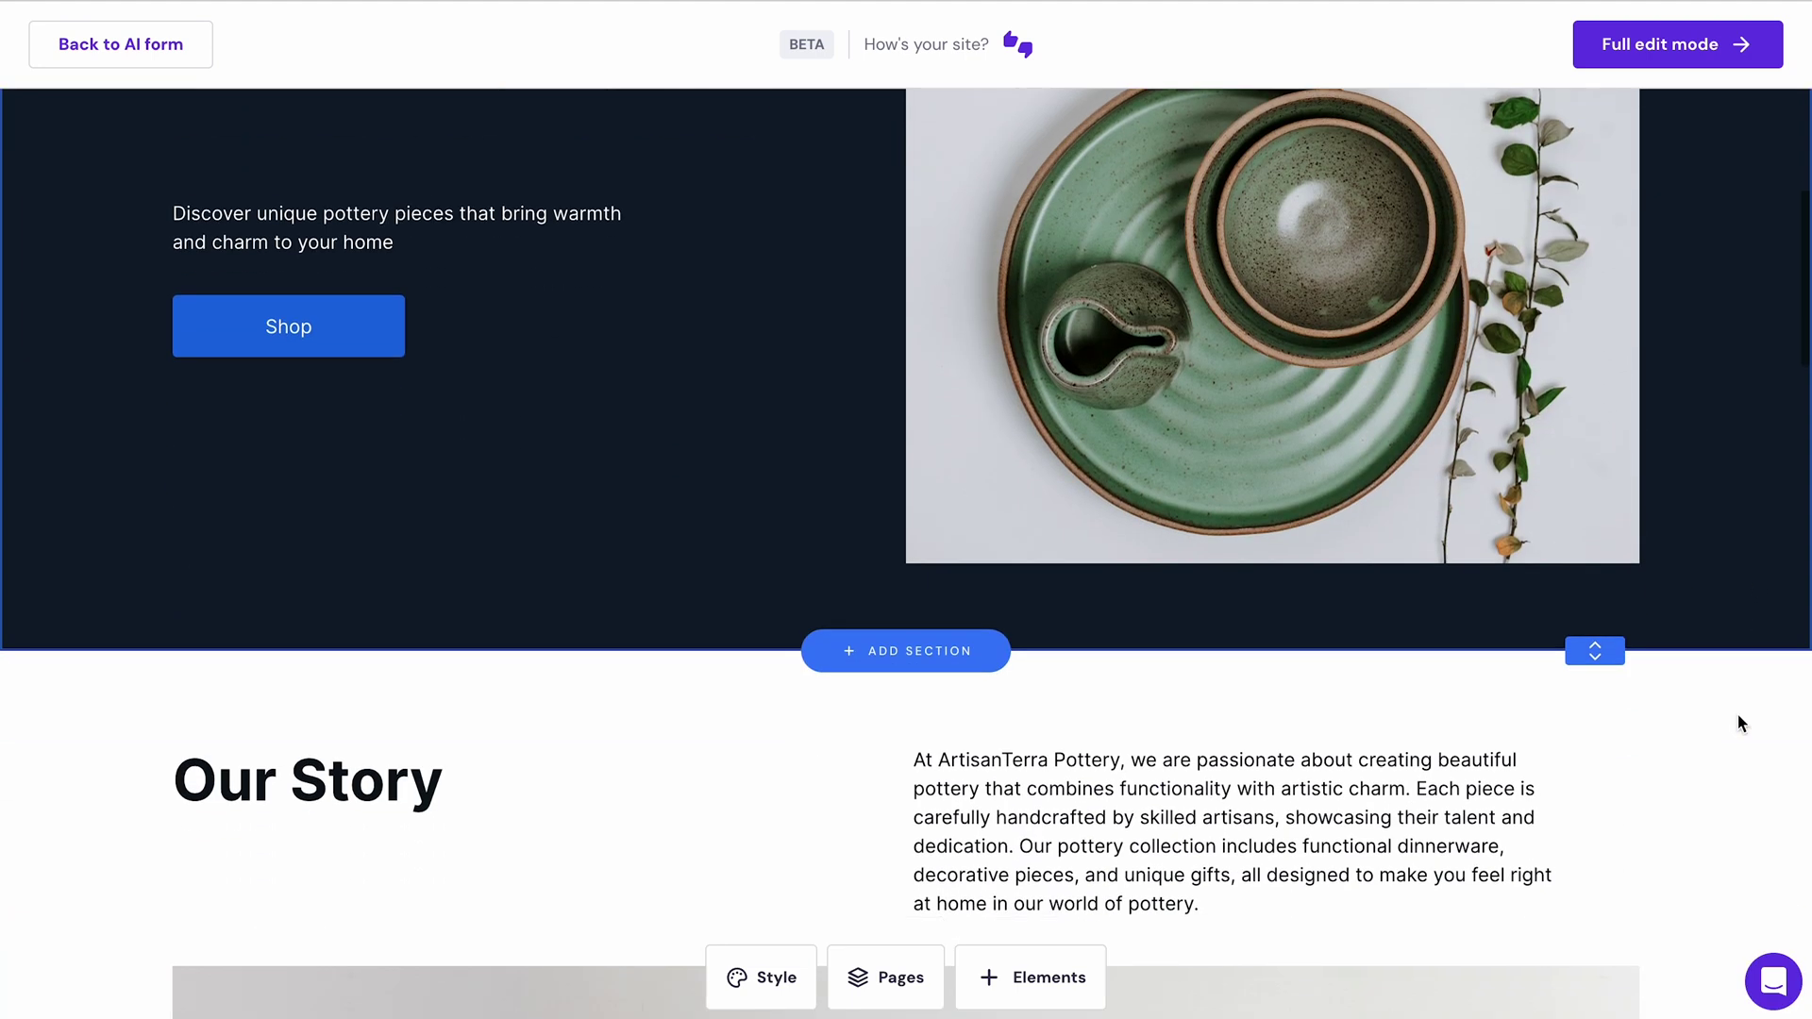
{"action": "scroll", "coordinate": [1737, 715], "scroll_direction": "down", "scroll_amount": 10}
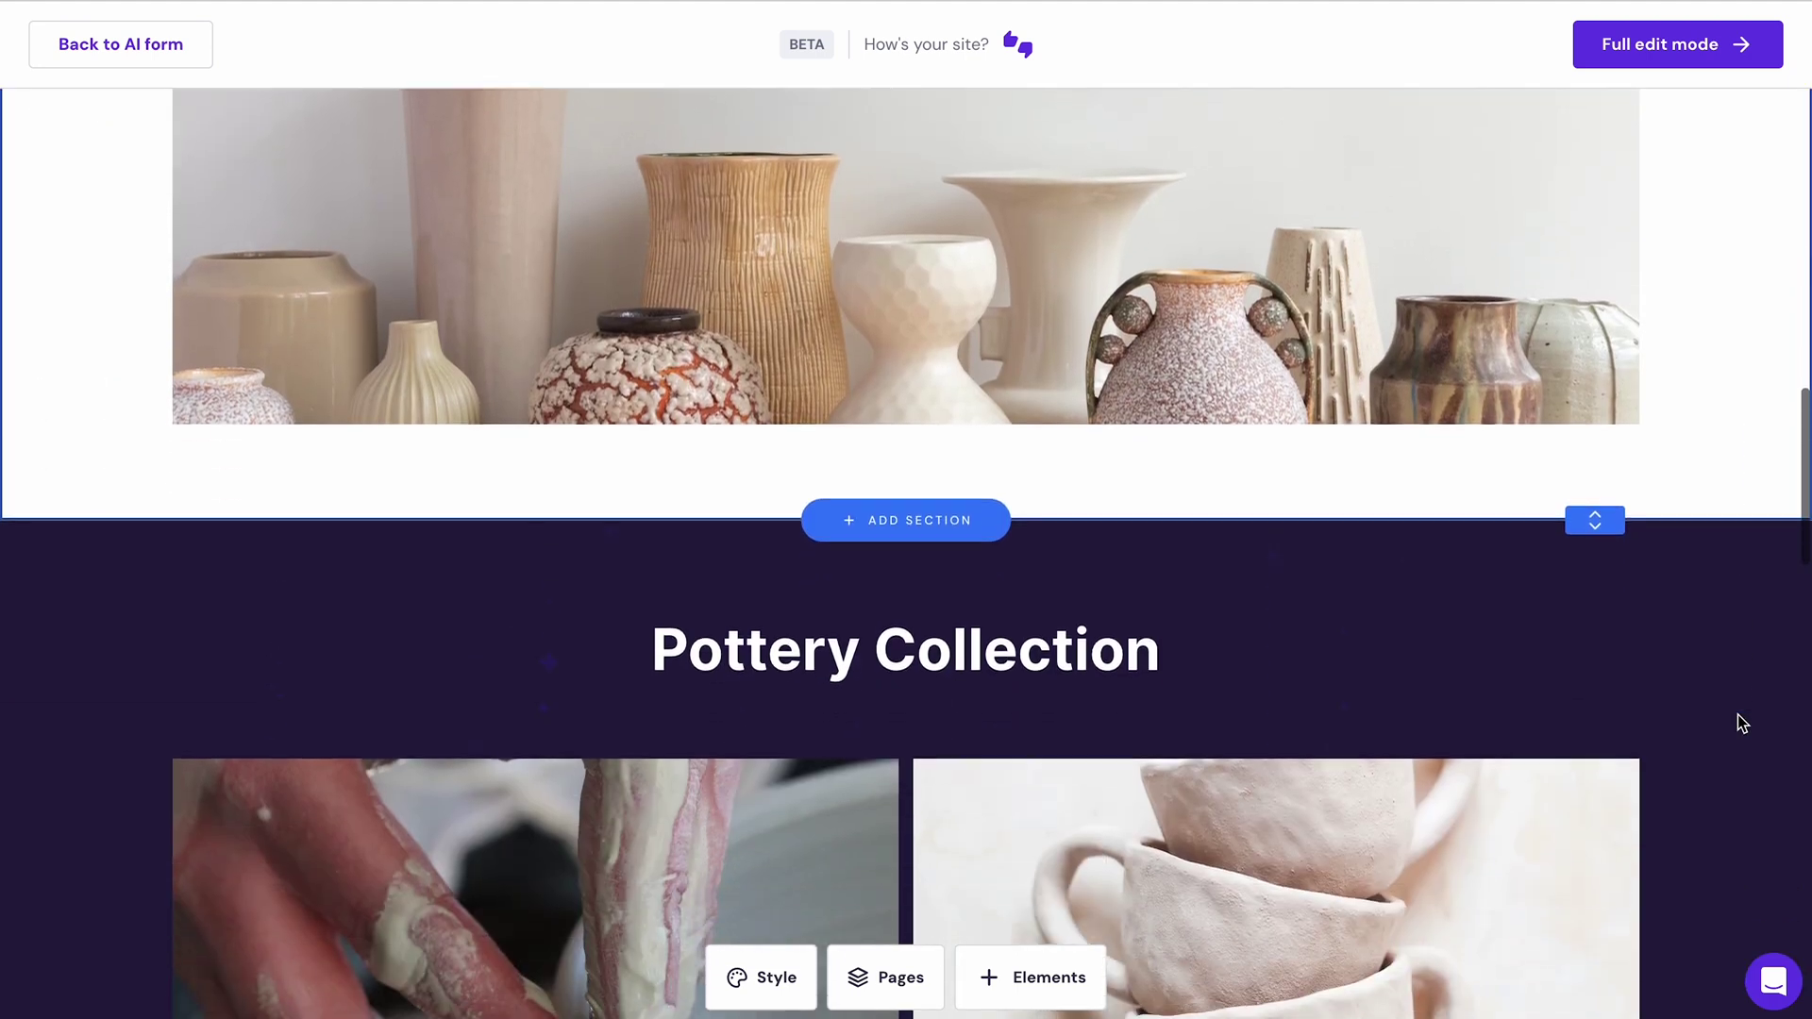
{"action": "scroll", "coordinate": [1736, 714], "scroll_direction": "down", "scroll_amount": 4}
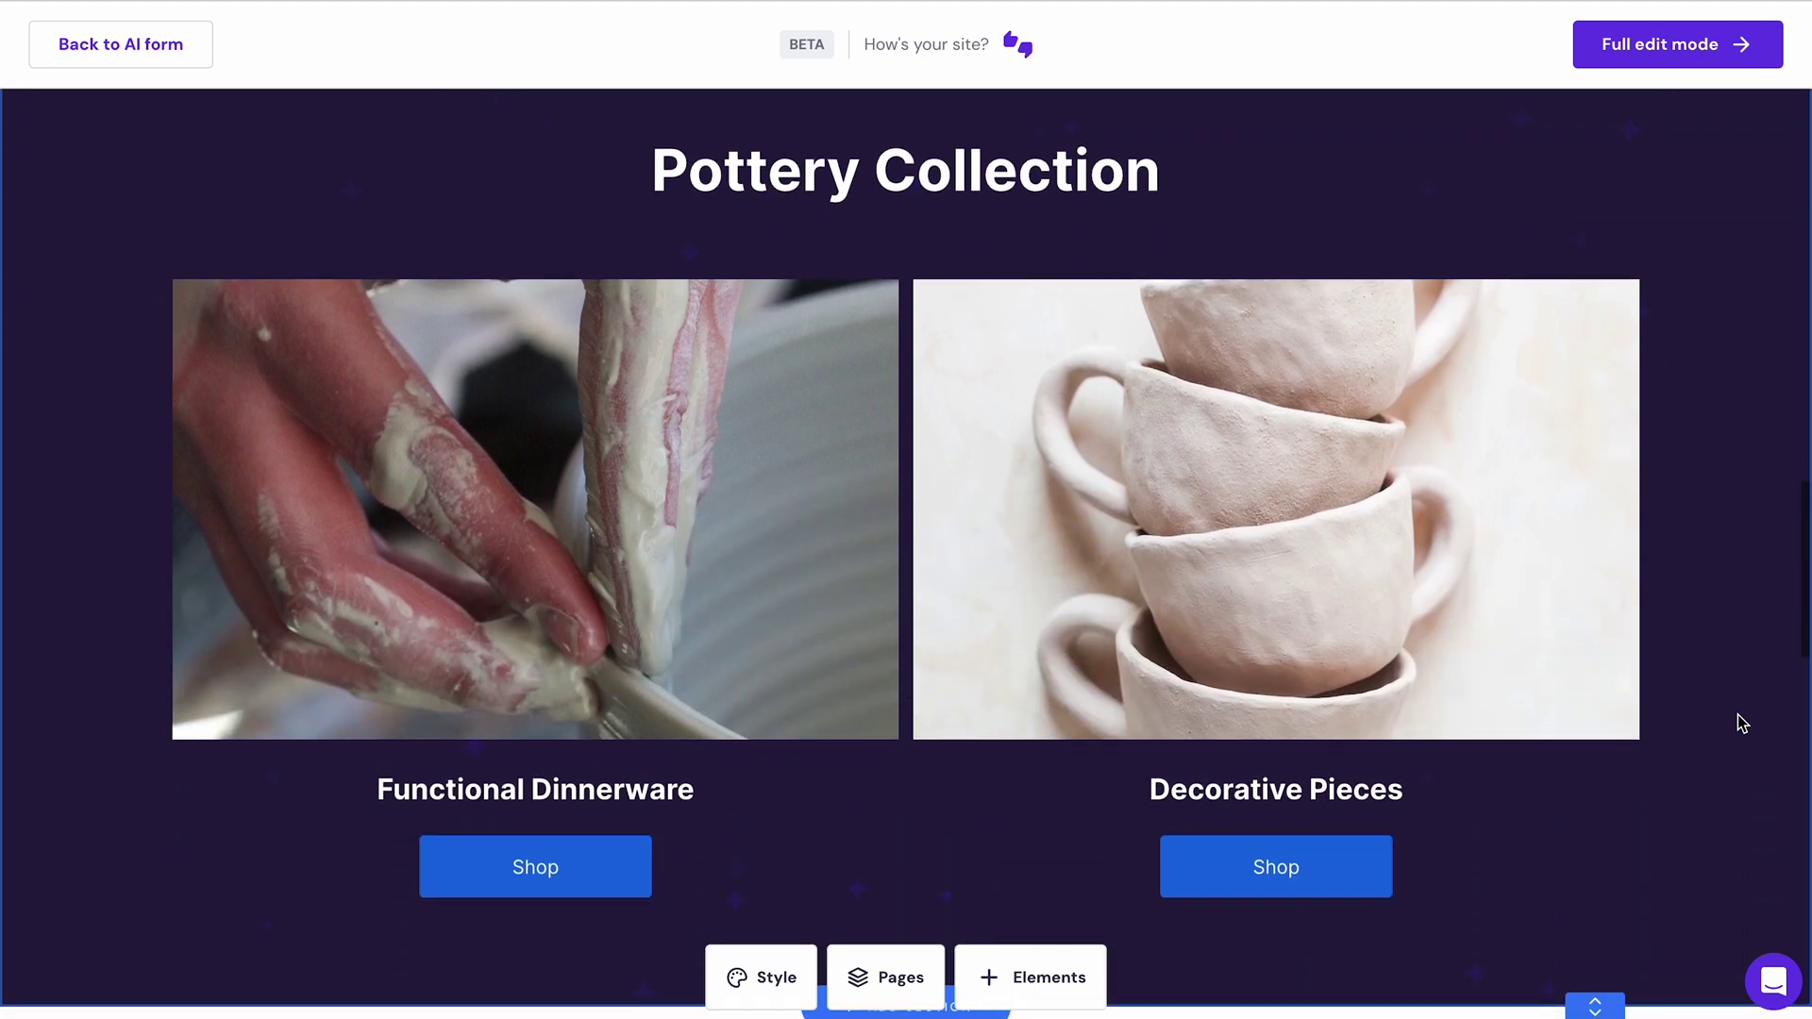
{"action": "scroll", "coordinate": [1736, 714], "scroll_direction": "down", "scroll_amount": 4}
{"action": "scroll", "coordinate": [1741, 723], "scroll_direction": "down", "scroll_amount": 1}
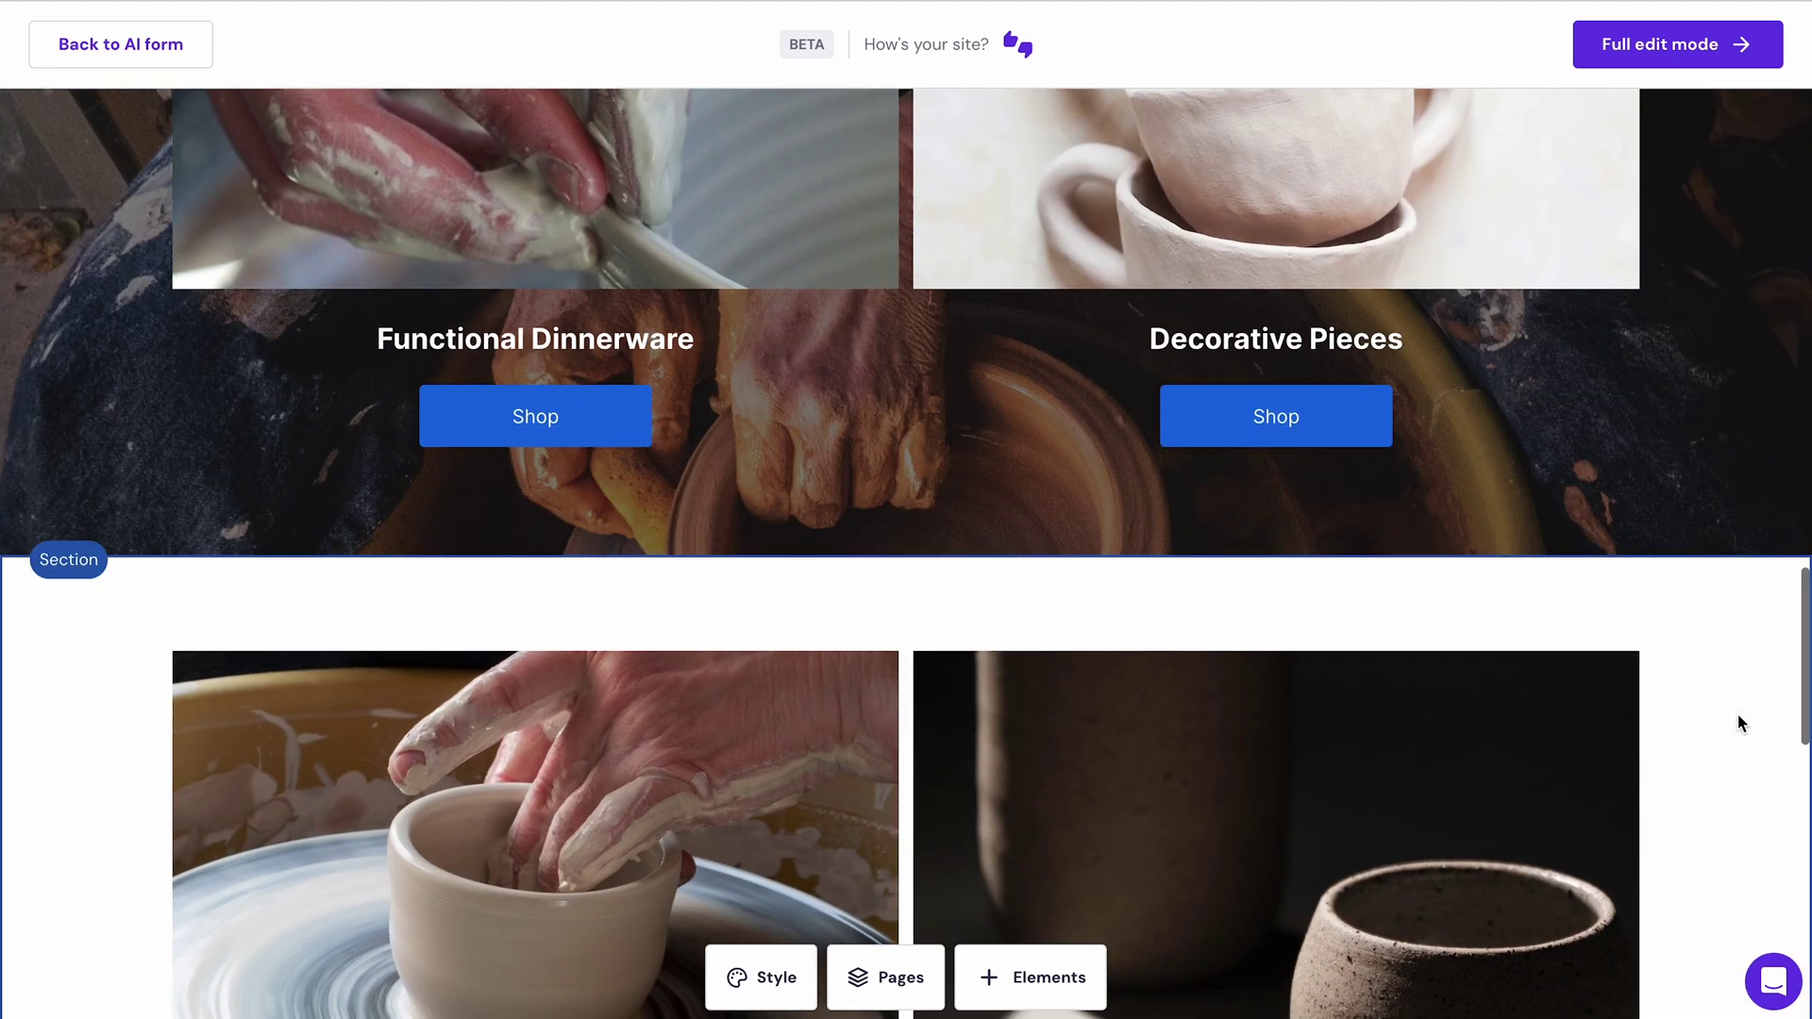
{"action": "scroll", "coordinate": [1741, 723], "scroll_direction": "down", "scroll_amount": 4}
{"action": "scroll", "coordinate": [1741, 723], "scroll_direction": "down", "scroll_amount": 6}
{"action": "scroll", "coordinate": [1737, 715], "scroll_direction": "down", "scroll_amount": 5}
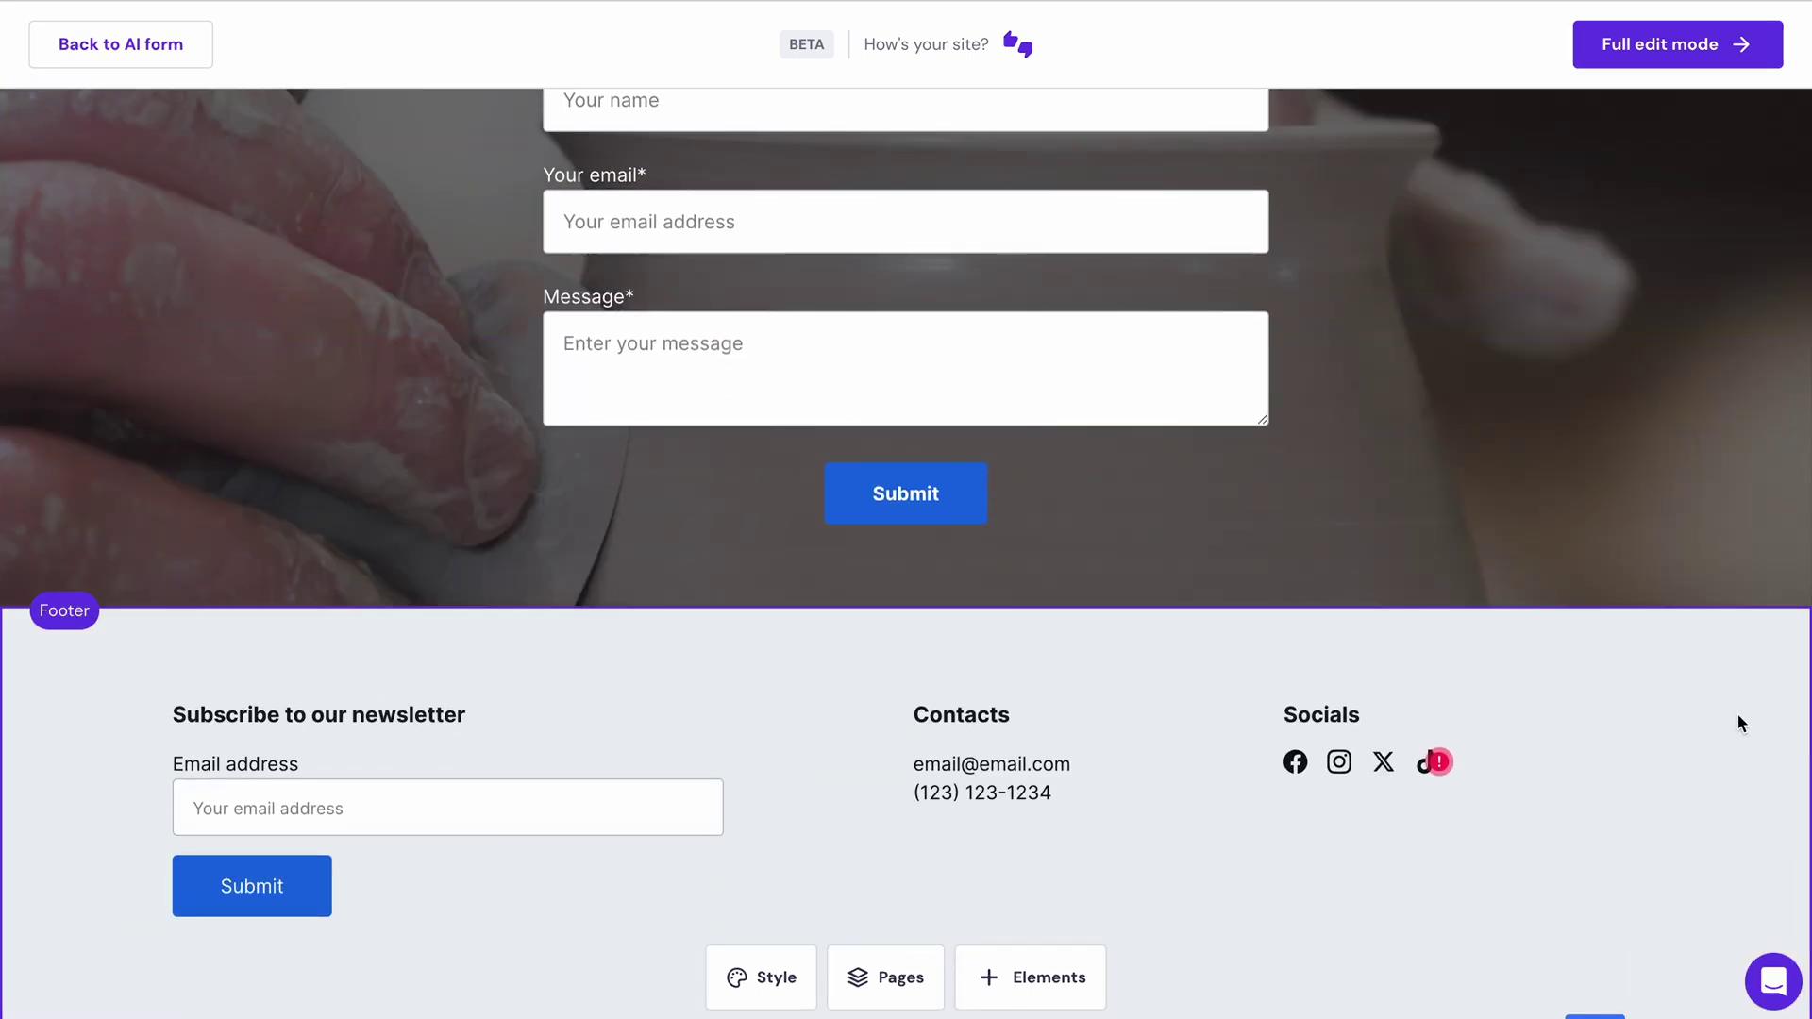
{"action": "left_click", "coordinate": [131, 41]}
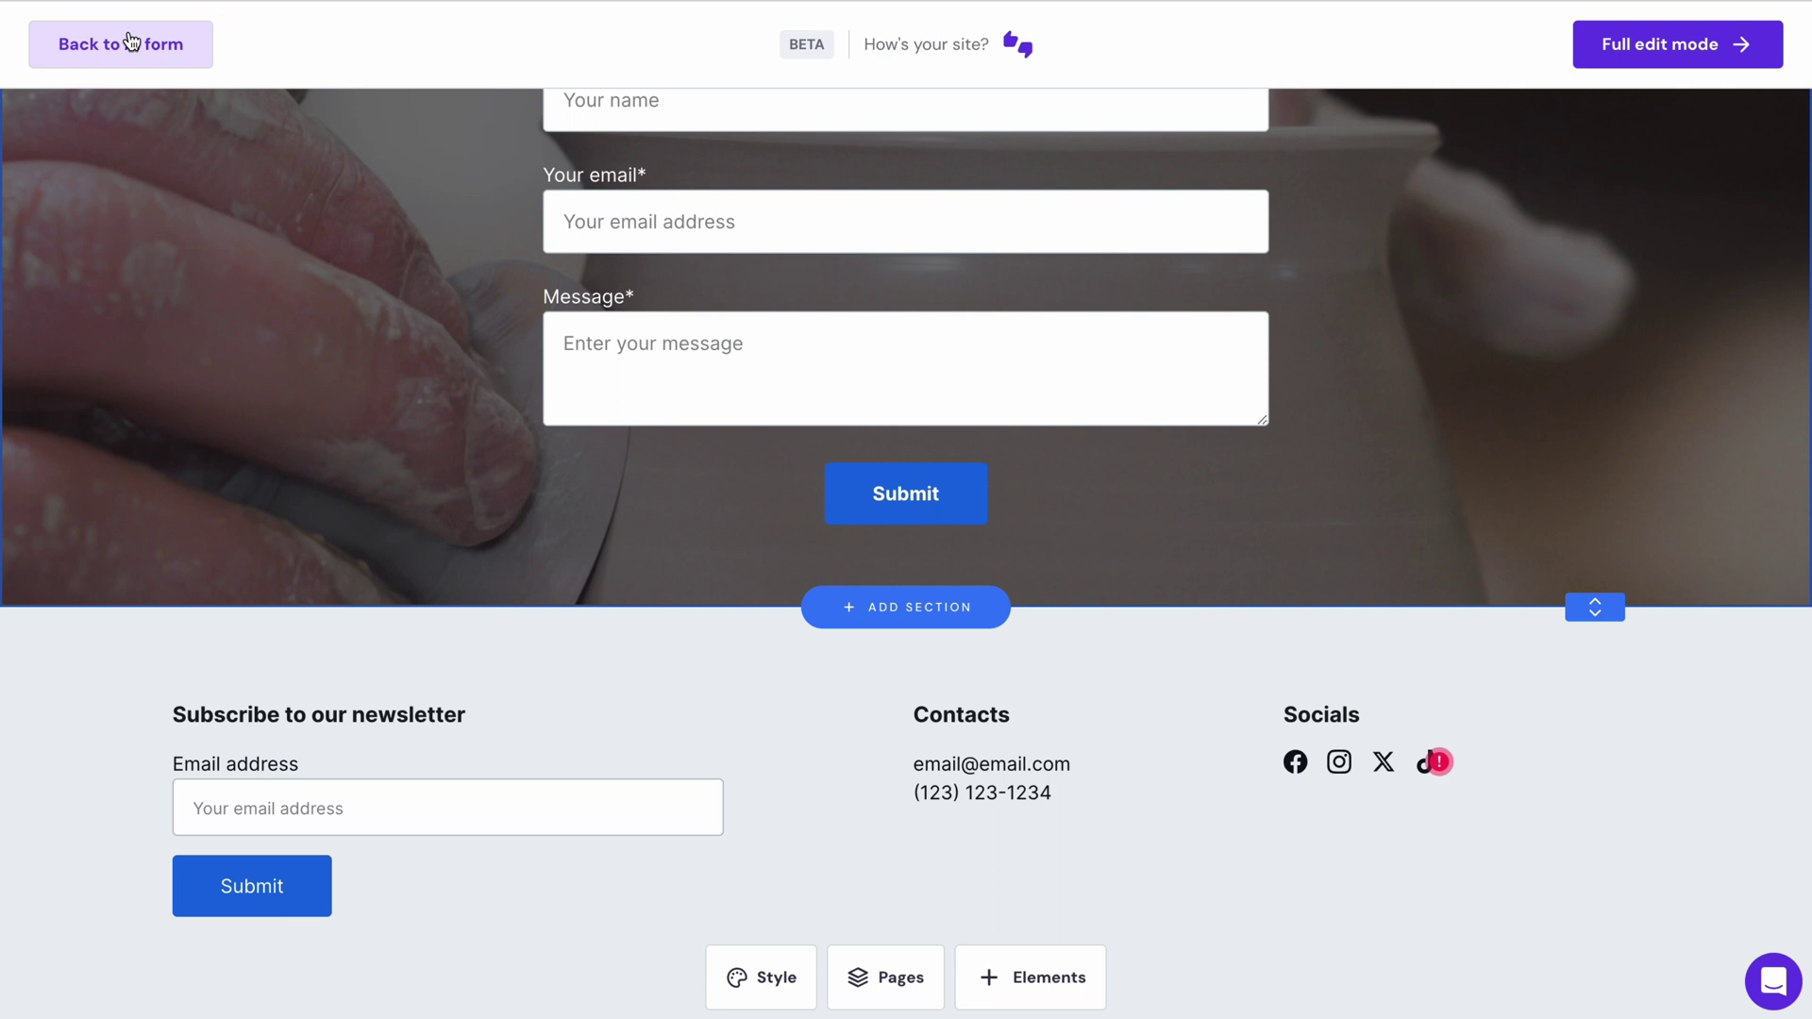
Bring up the 'How's your site?' feedback prompt for the generated ArtisanTerra store
{"action": "left_click", "coordinate": [898, 46]}
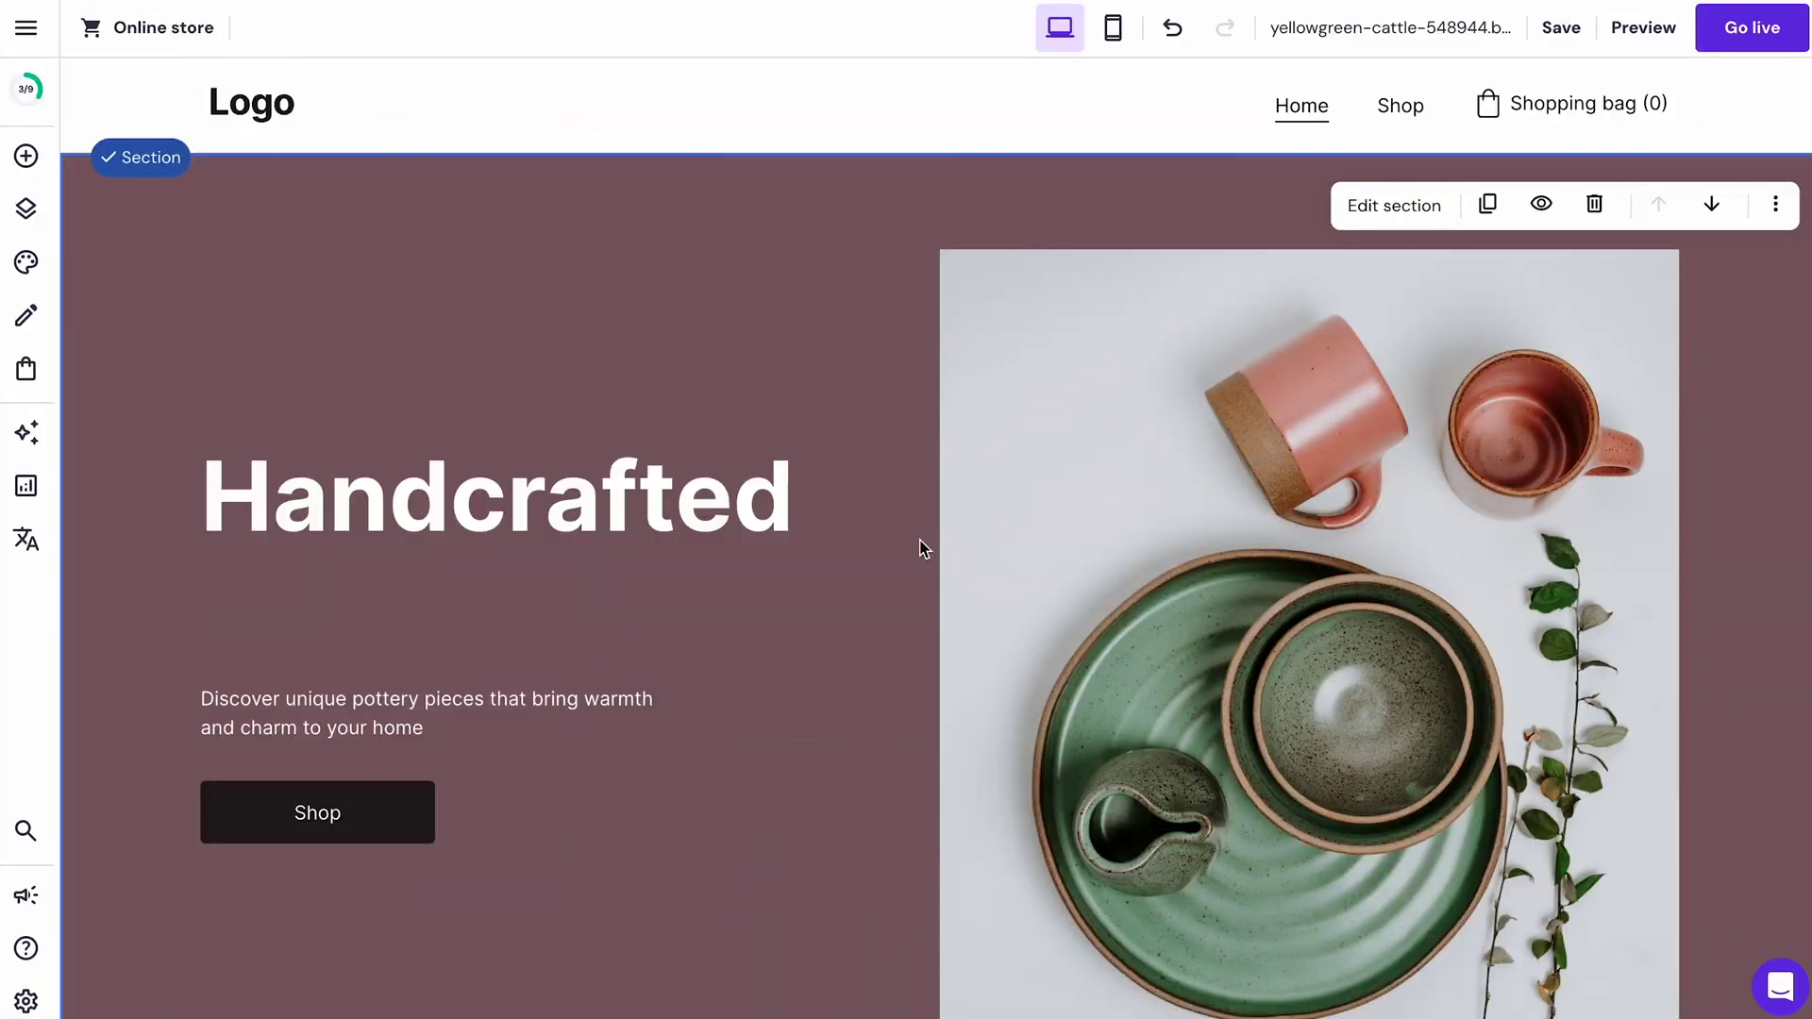
Open the site-wide colour styles and close them without changing the black colour
{"action": "left_click", "coordinate": [28, 265]}
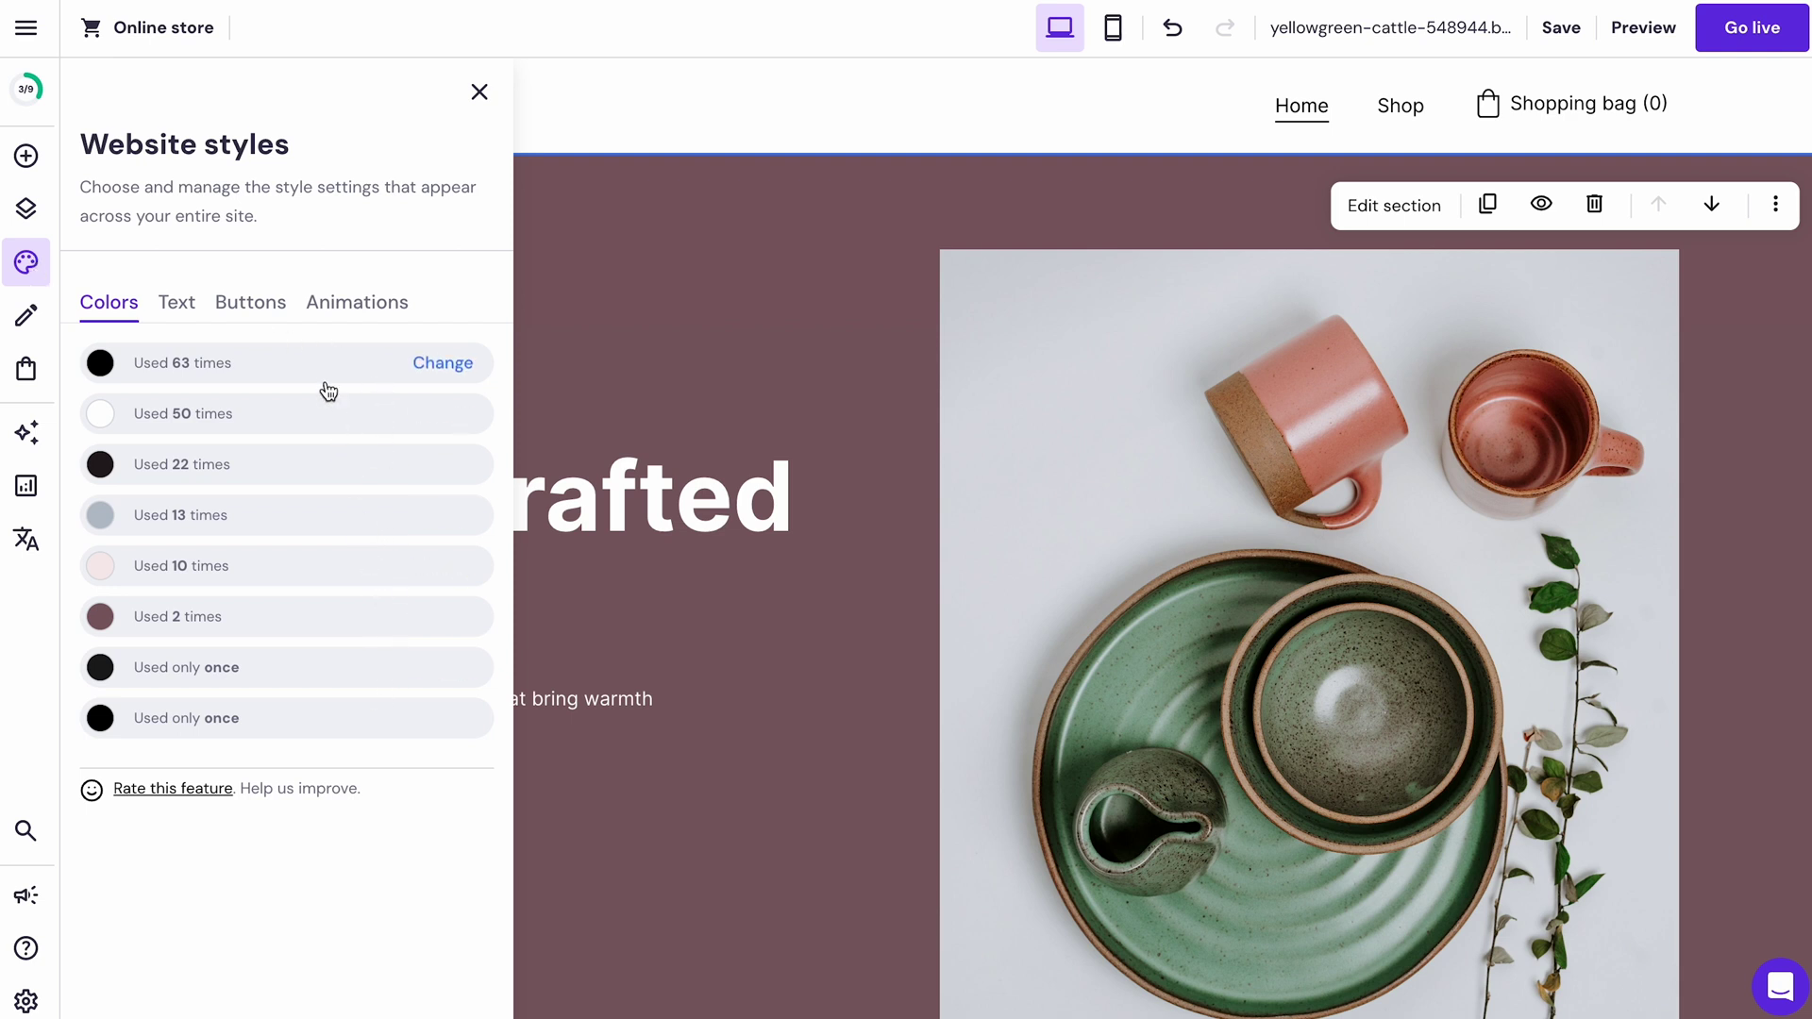
{"action": "left_click", "coordinate": [443, 364]}
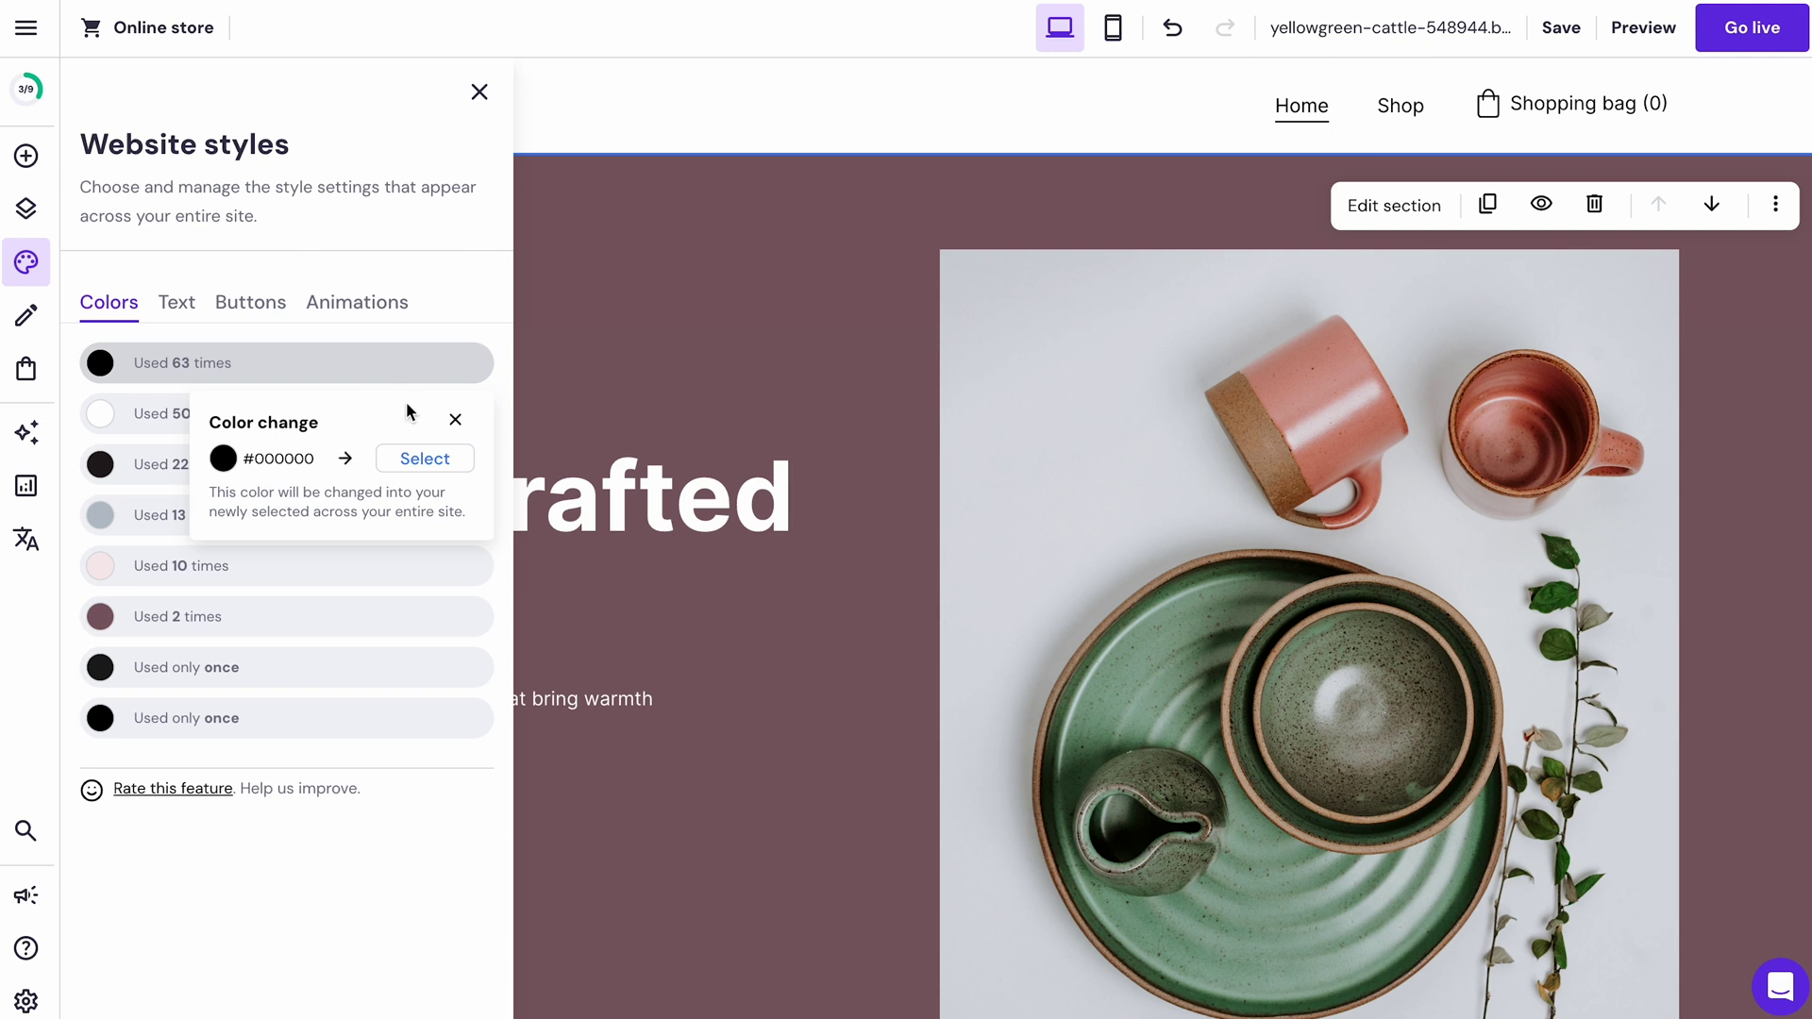
{"action": "left_click", "coordinate": [685, 388]}
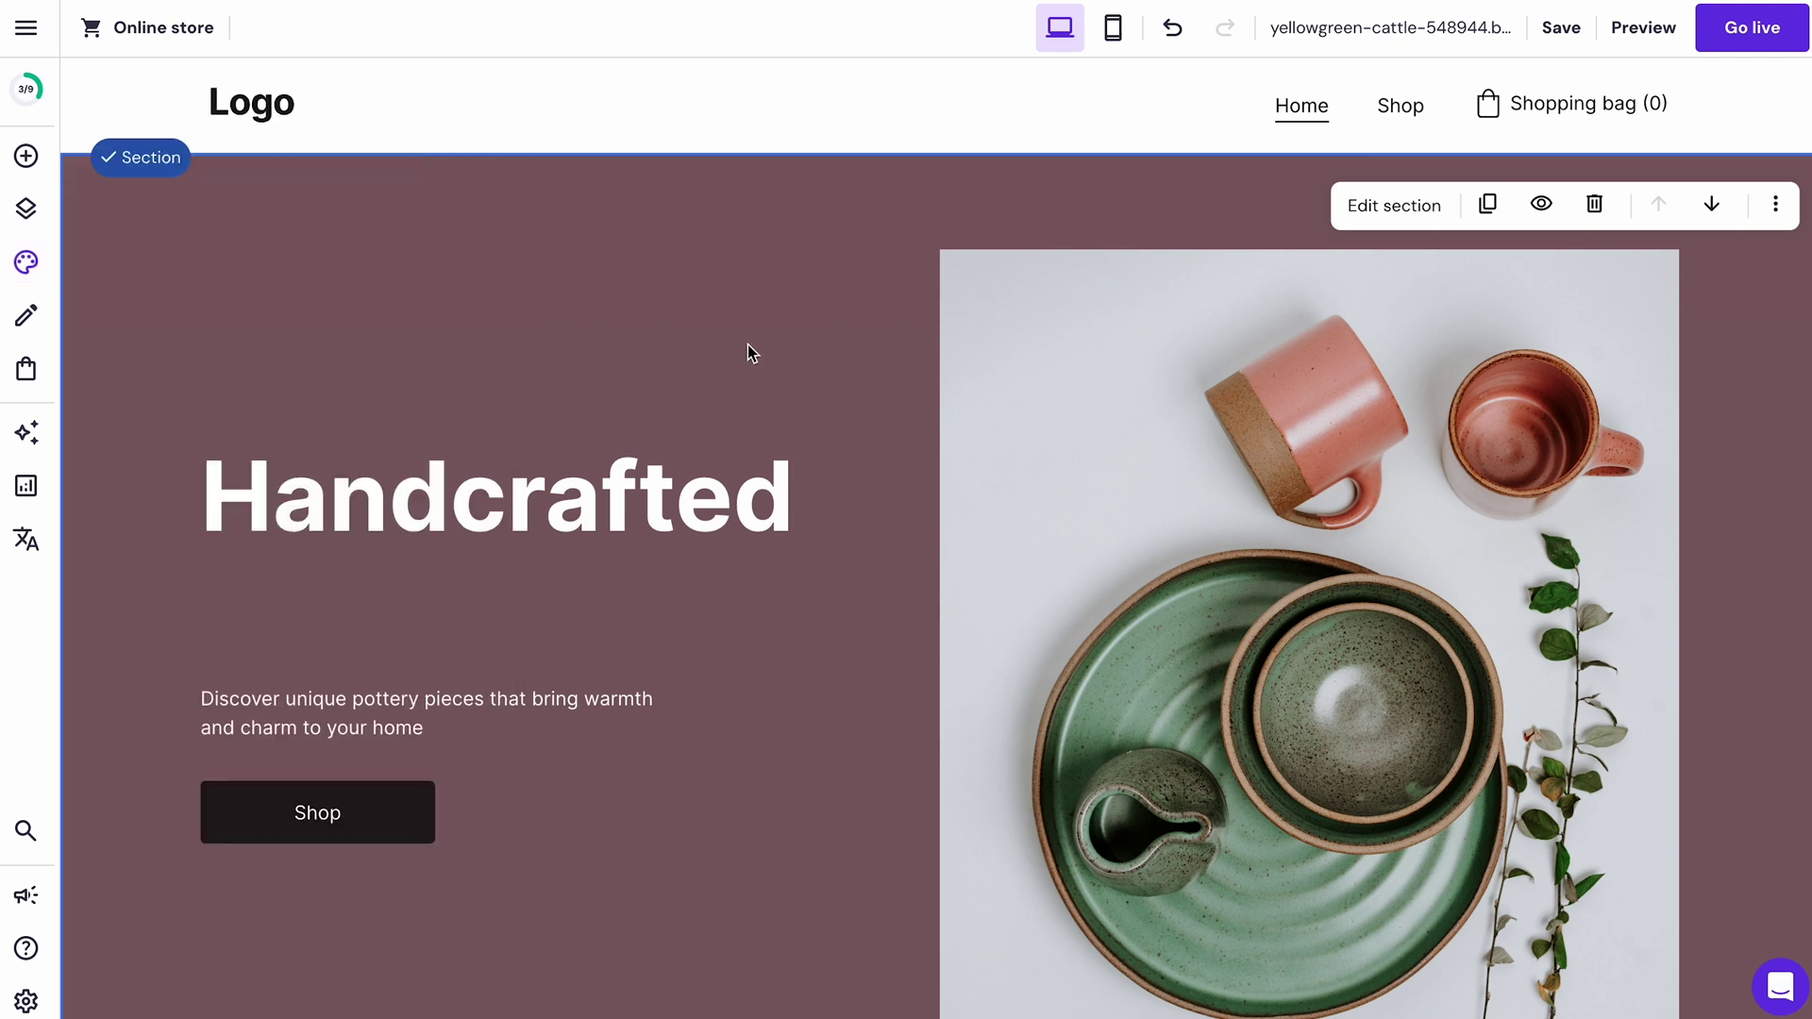
Give the Handcrafted hero section a mauve #806065 background colour
{"action": "left_click", "coordinate": [1347, 205]}
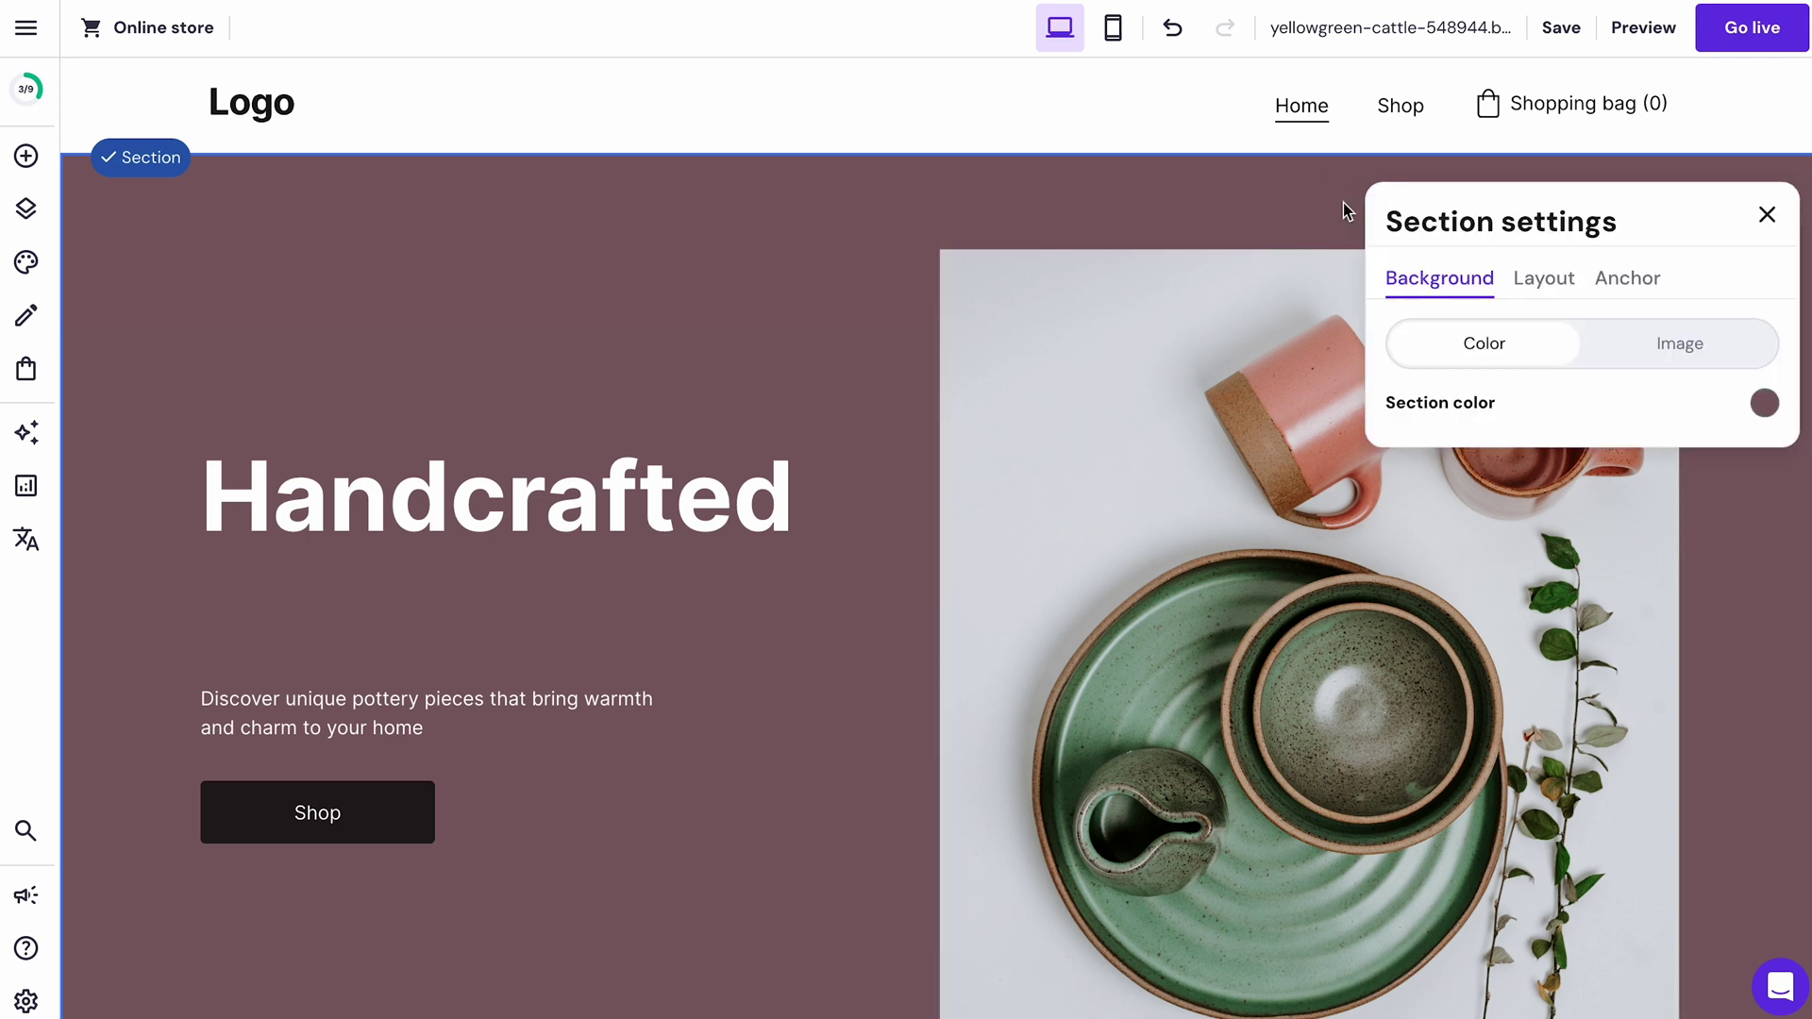
{"action": "left_click", "coordinate": [1586, 409]}
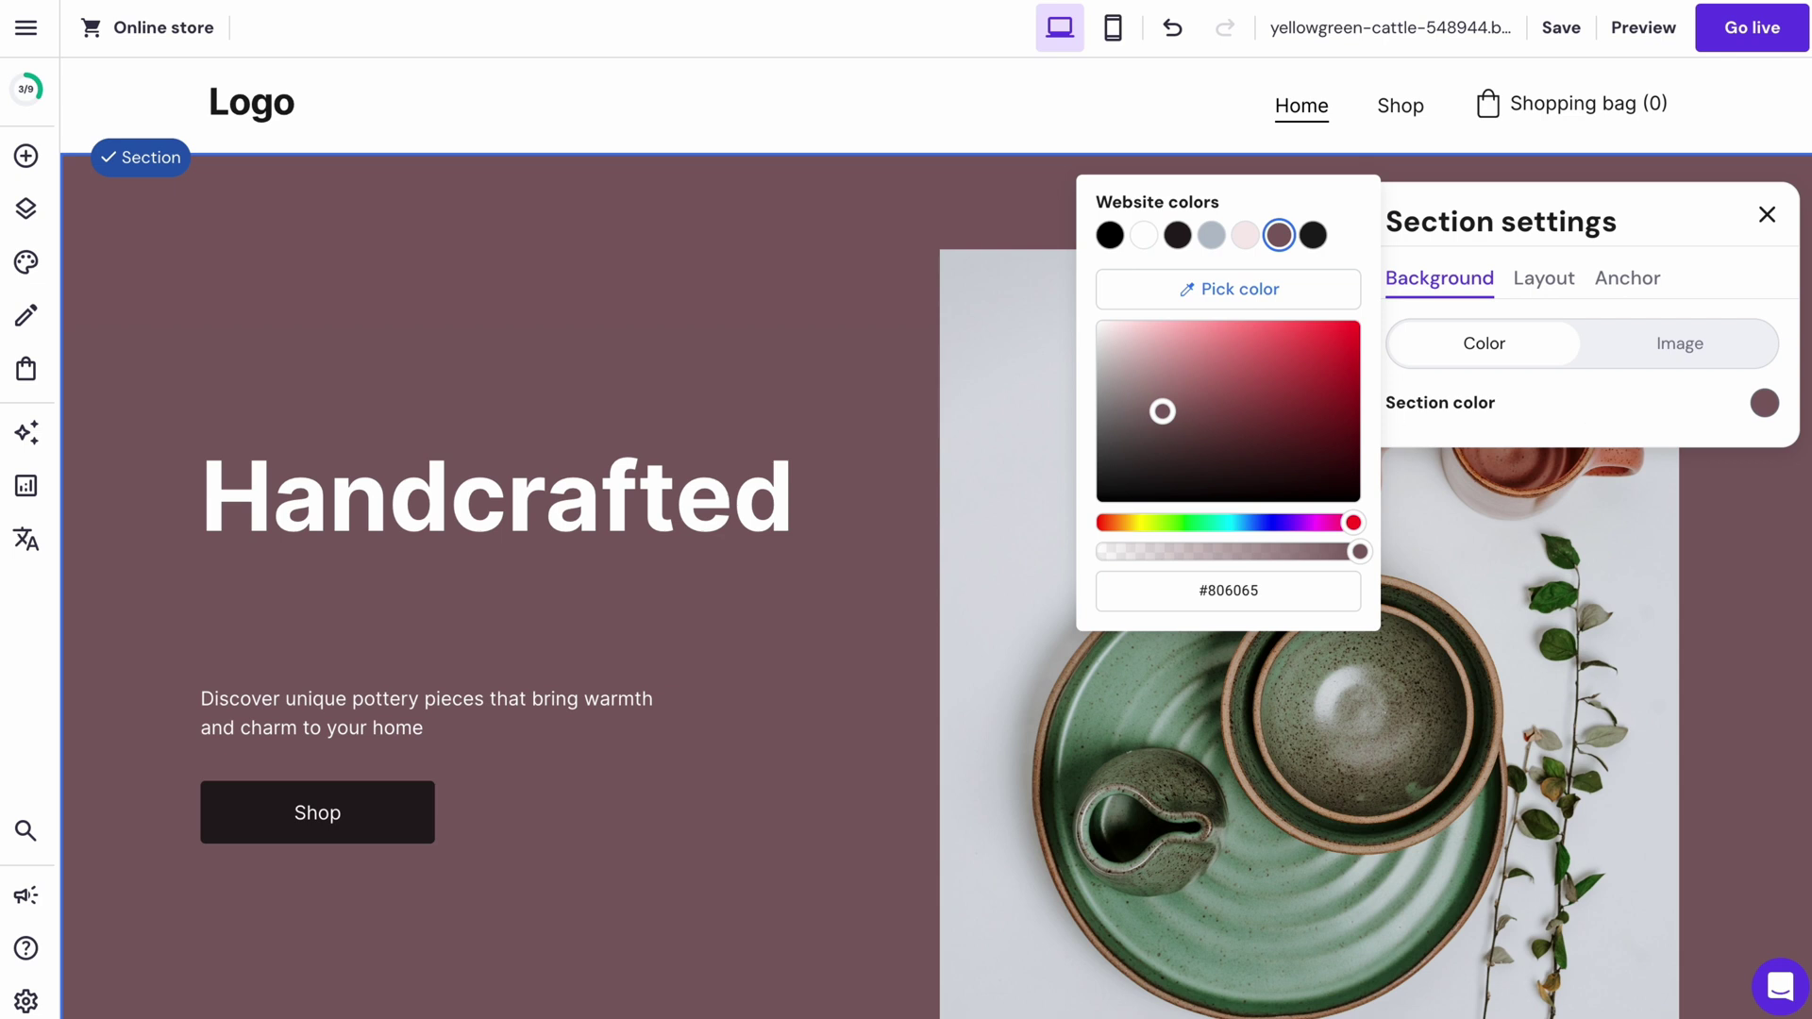
{"action": "left_click", "coordinate": [885, 353]}
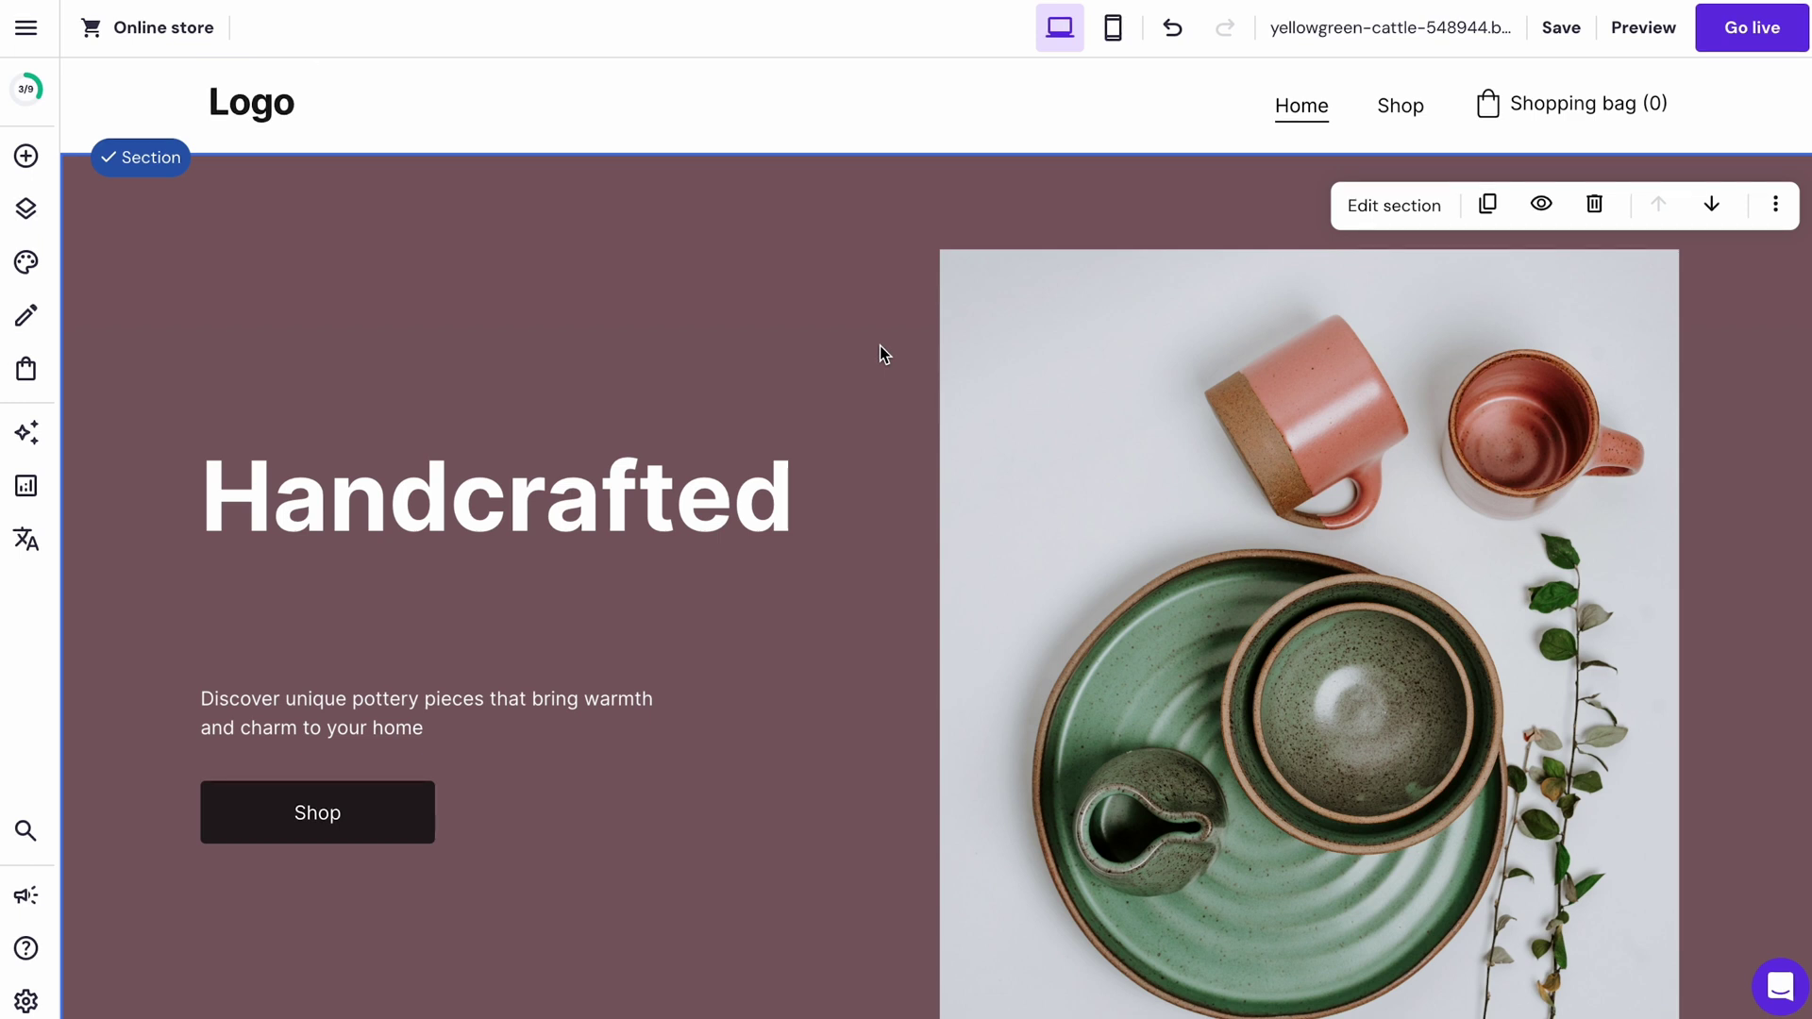
Open the header's Logo settings, then the AI tools list containing the logo maker
{"action": "left_click", "coordinate": [836, 111]}
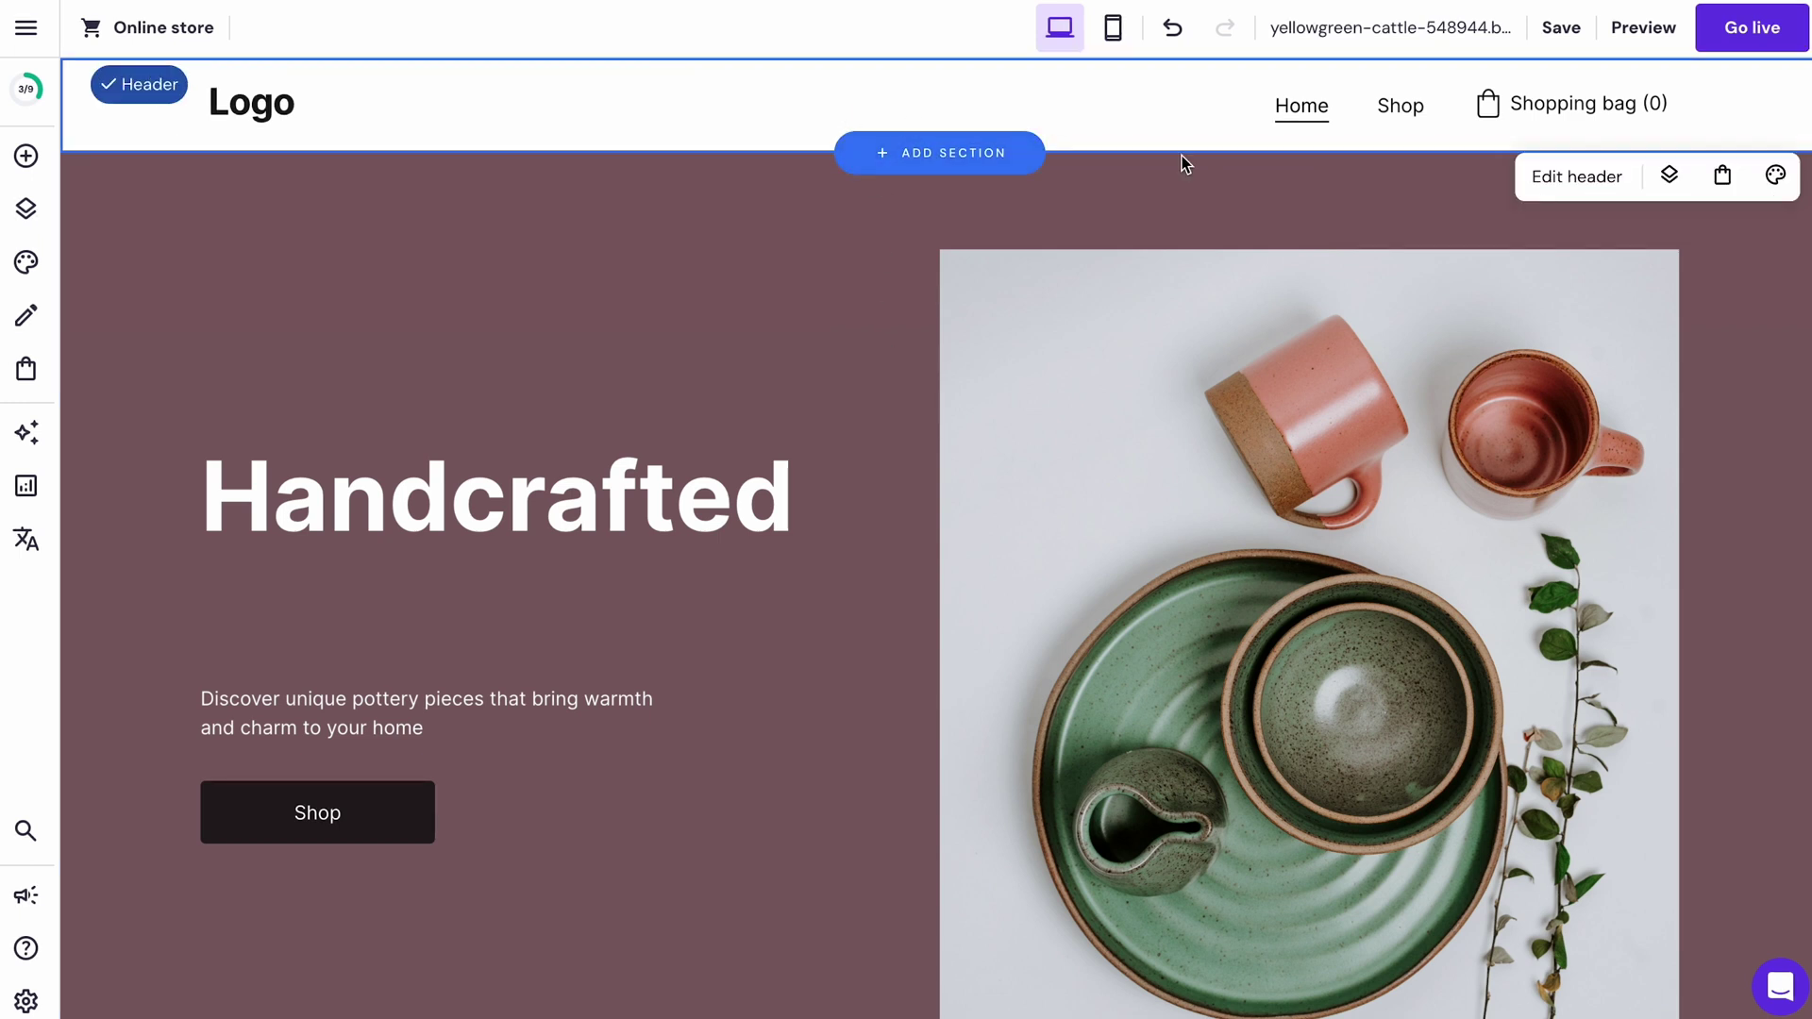
{"action": "left_click", "coordinate": [1538, 180]}
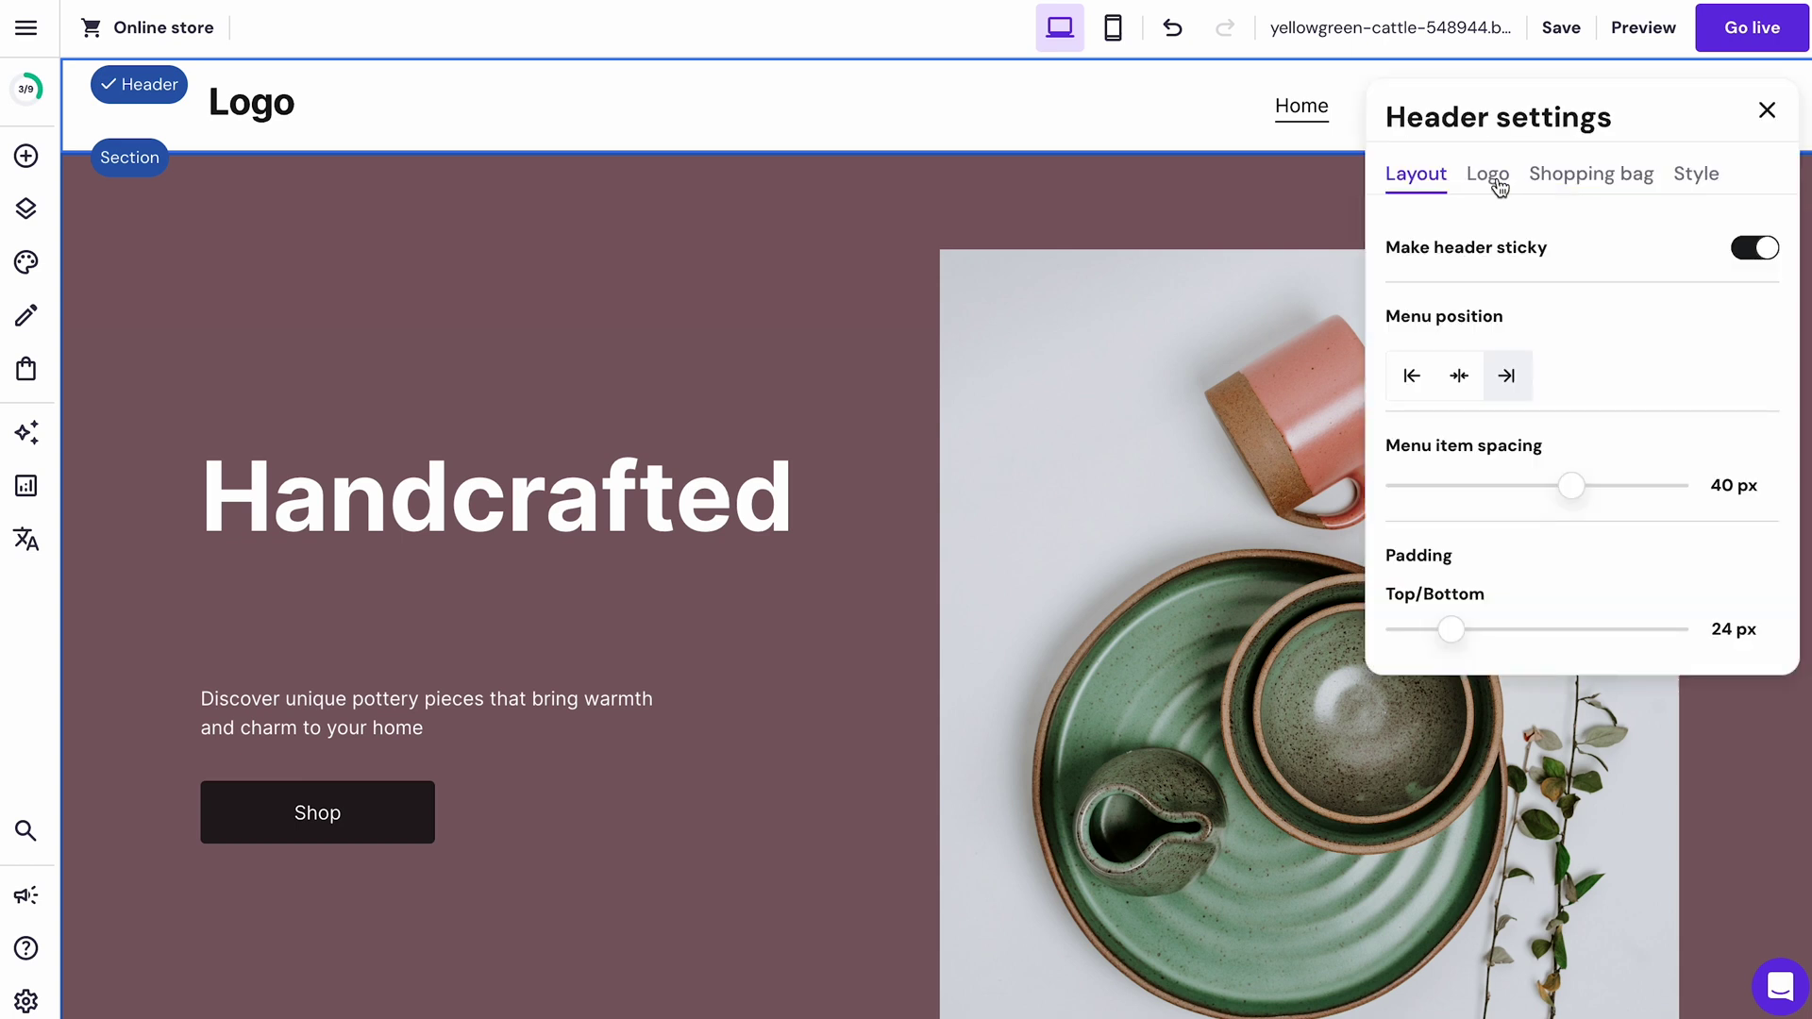
{"action": "left_click", "coordinate": [1499, 181]}
{"action": "left_click", "coordinate": [1578, 440]}
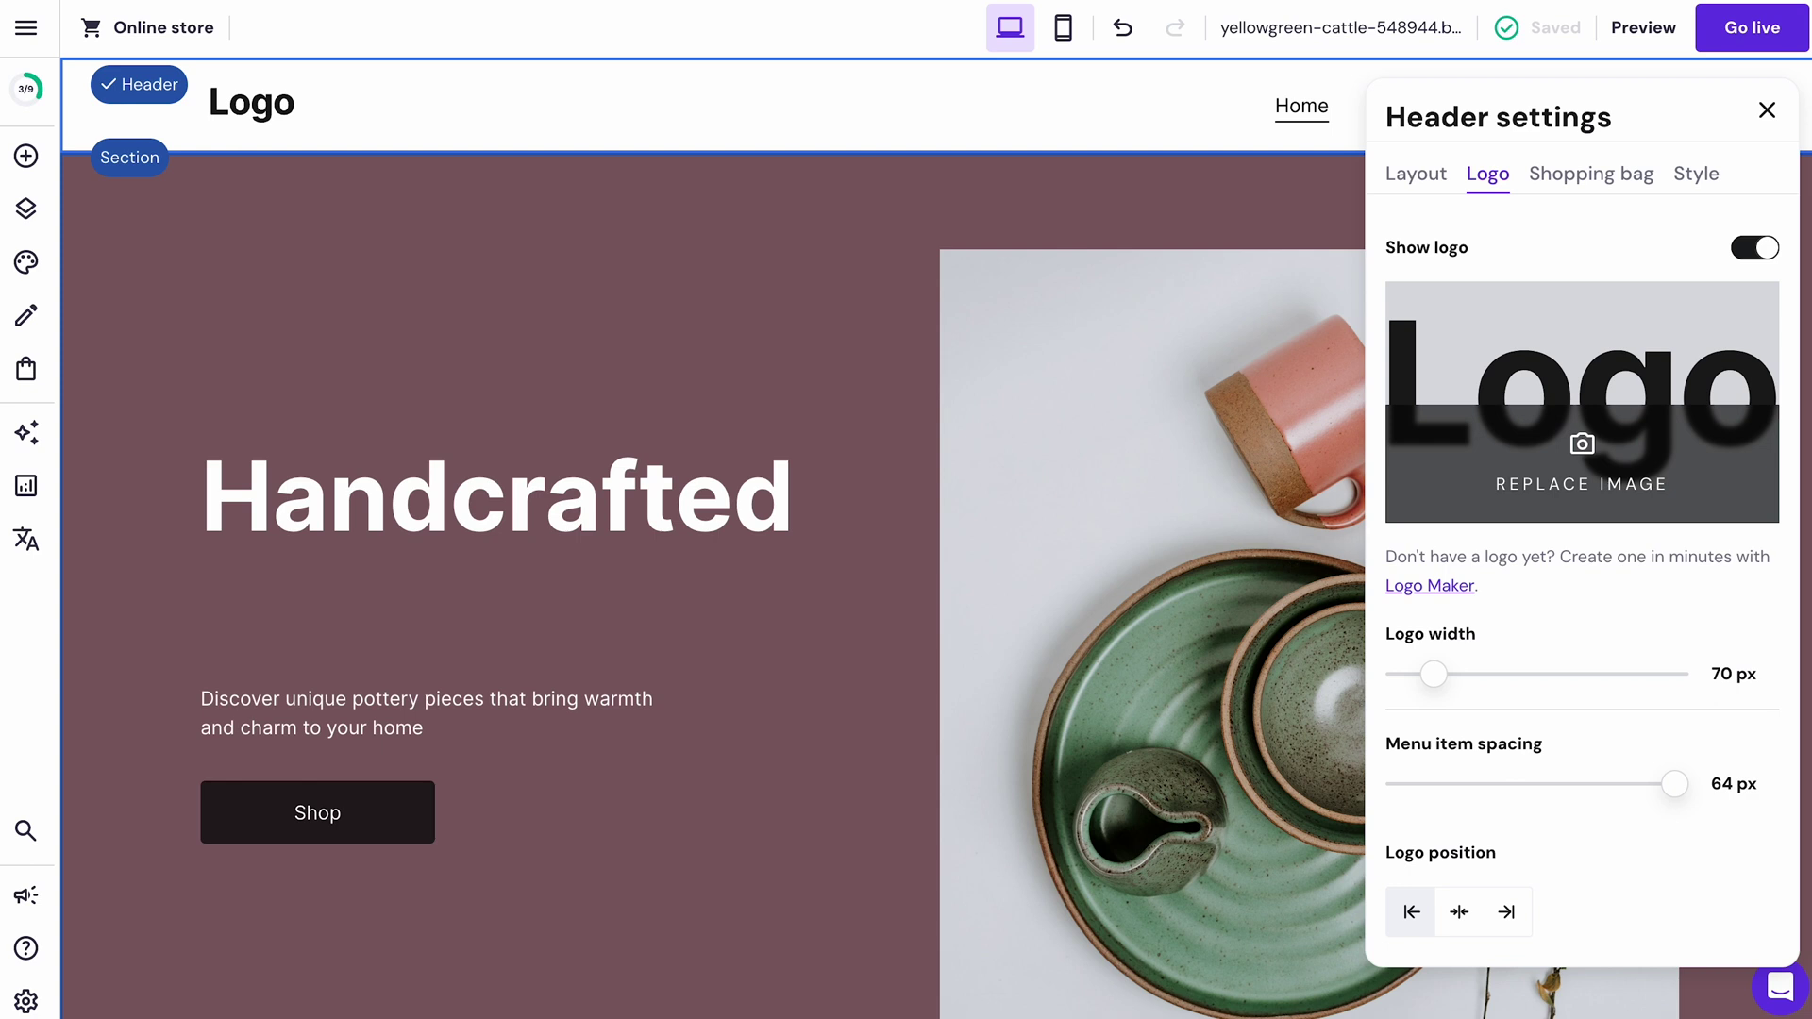
{"action": "left_click", "coordinate": [25, 432]}
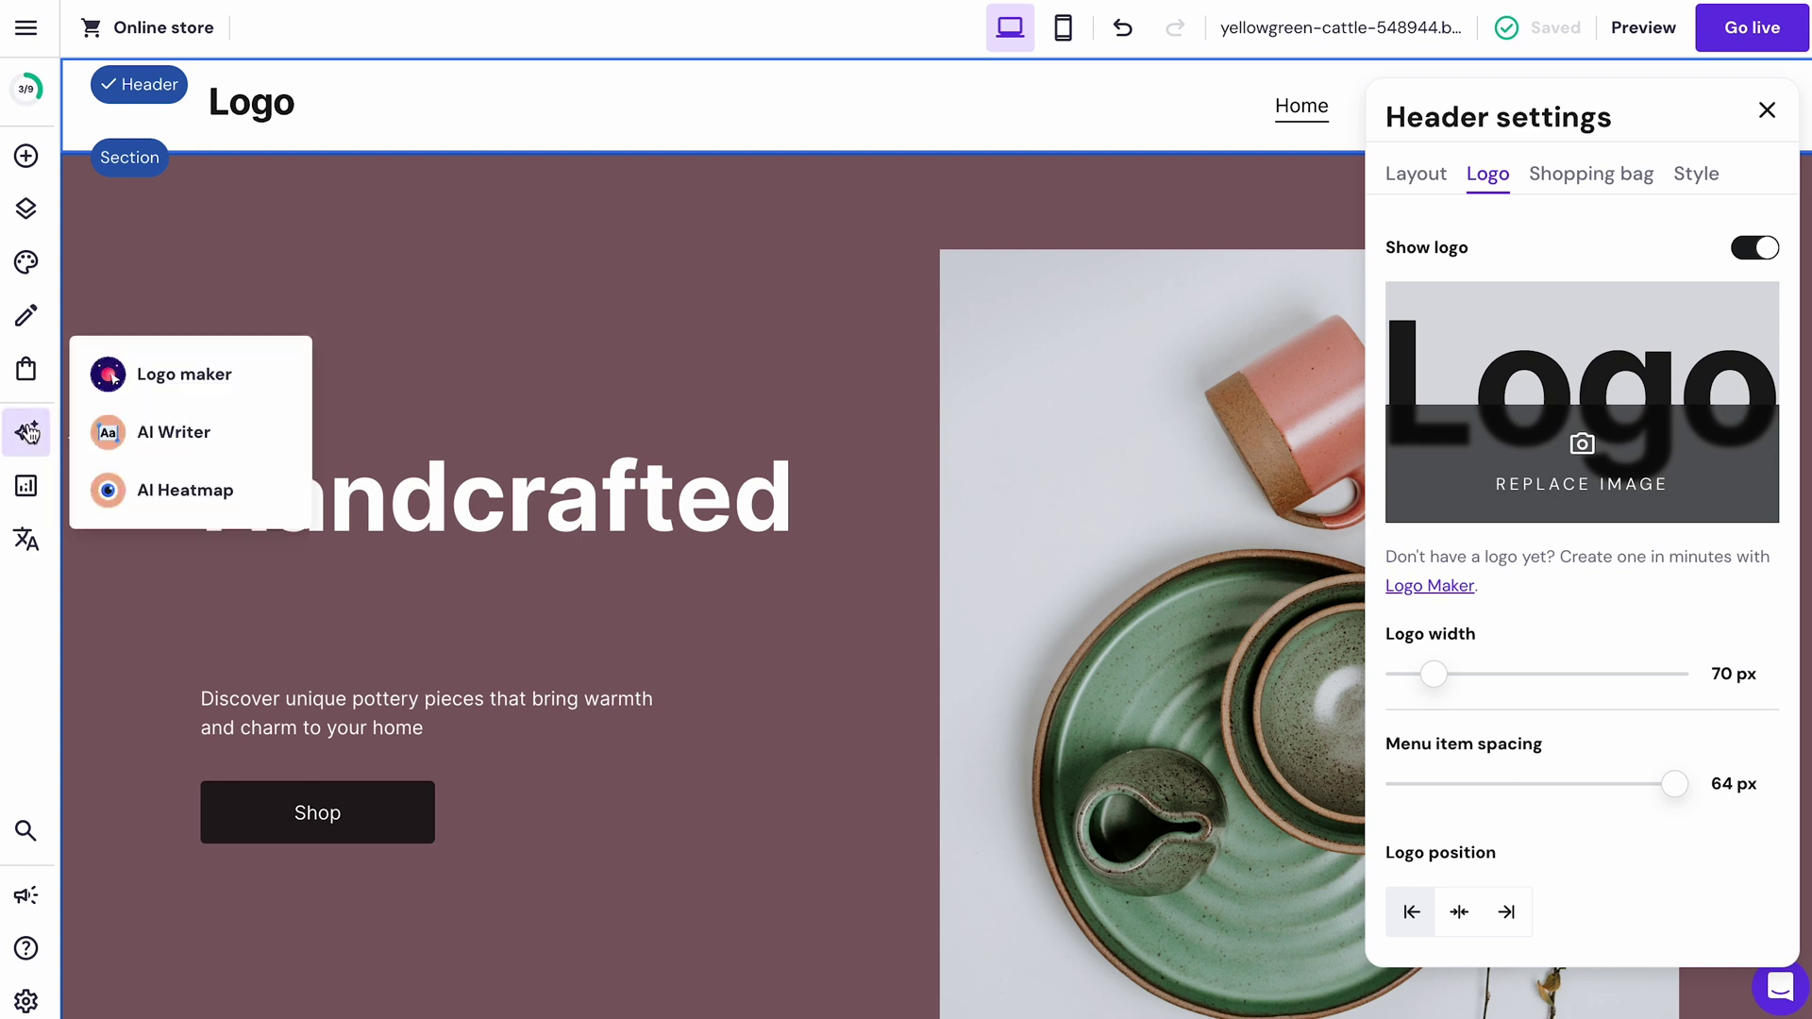
Generate logo icons from a ceramic vase description and pick the striped vase icon
{"action": "left_click", "coordinate": [203, 395]}
{"action": "left_click", "coordinate": [488, 389]}
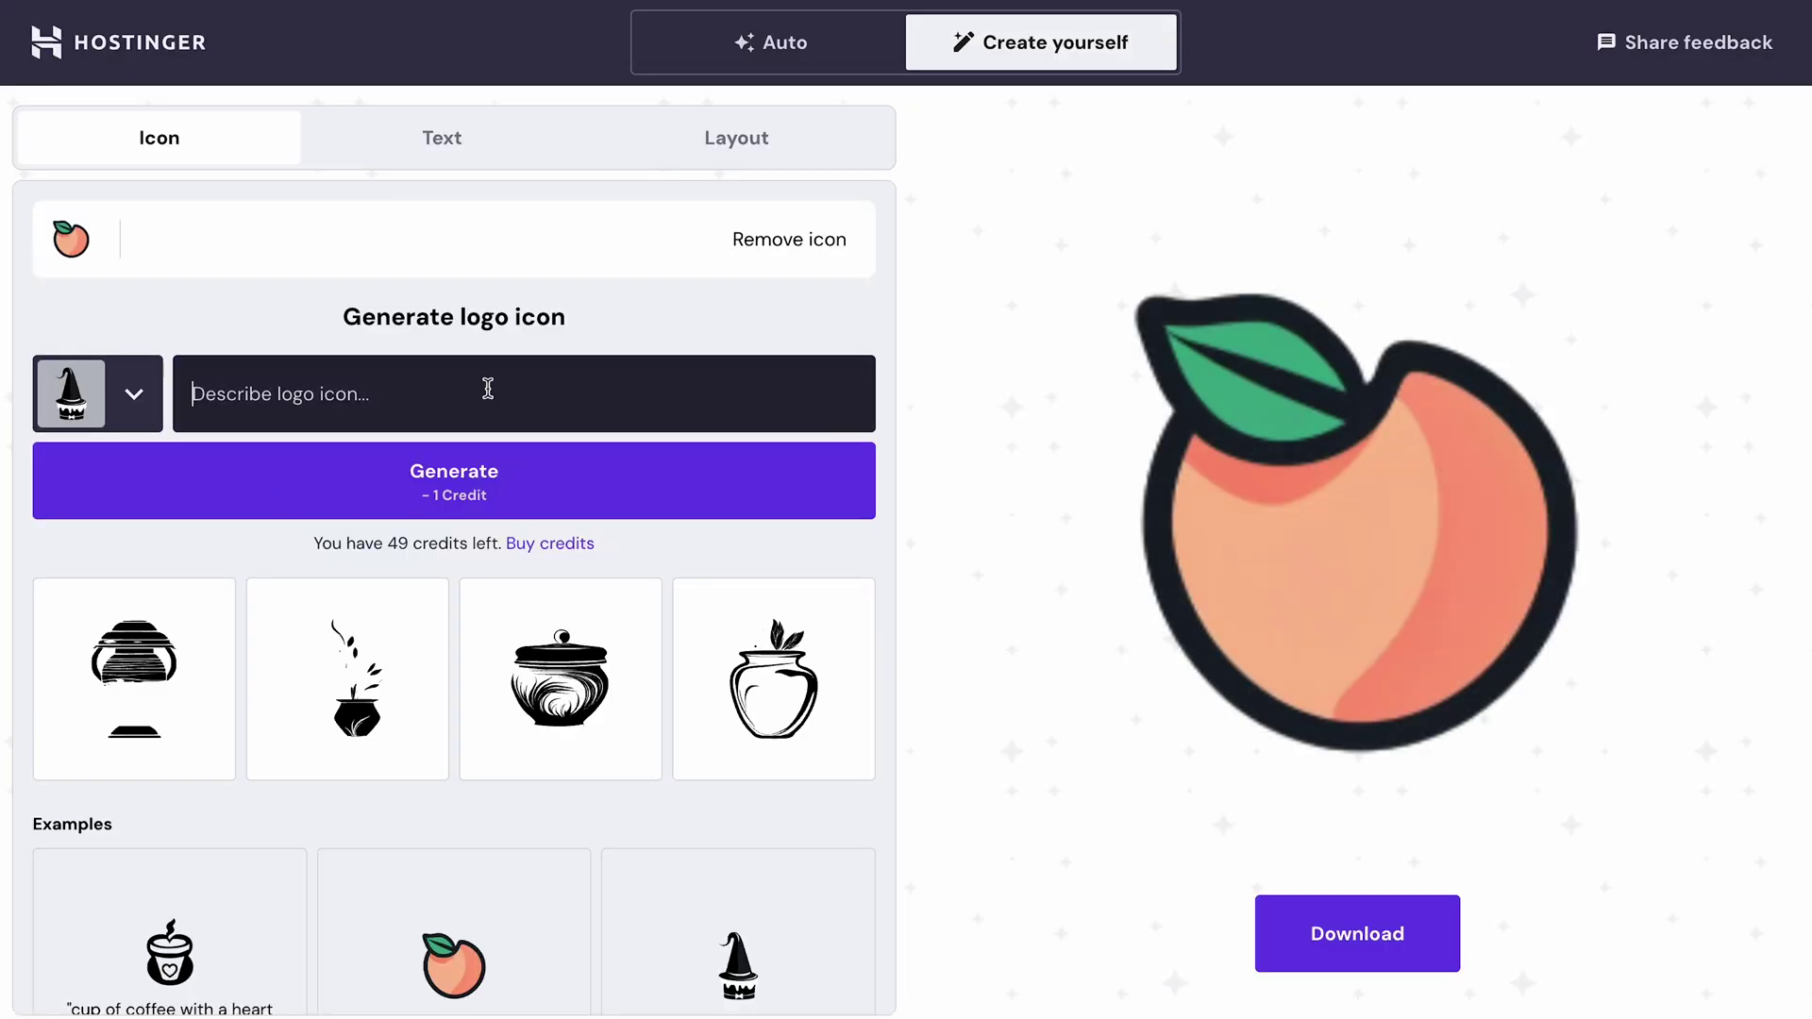
{"action": "type", "text": "showcases a graceful ceramic vase with artistic, handcrafted details"}
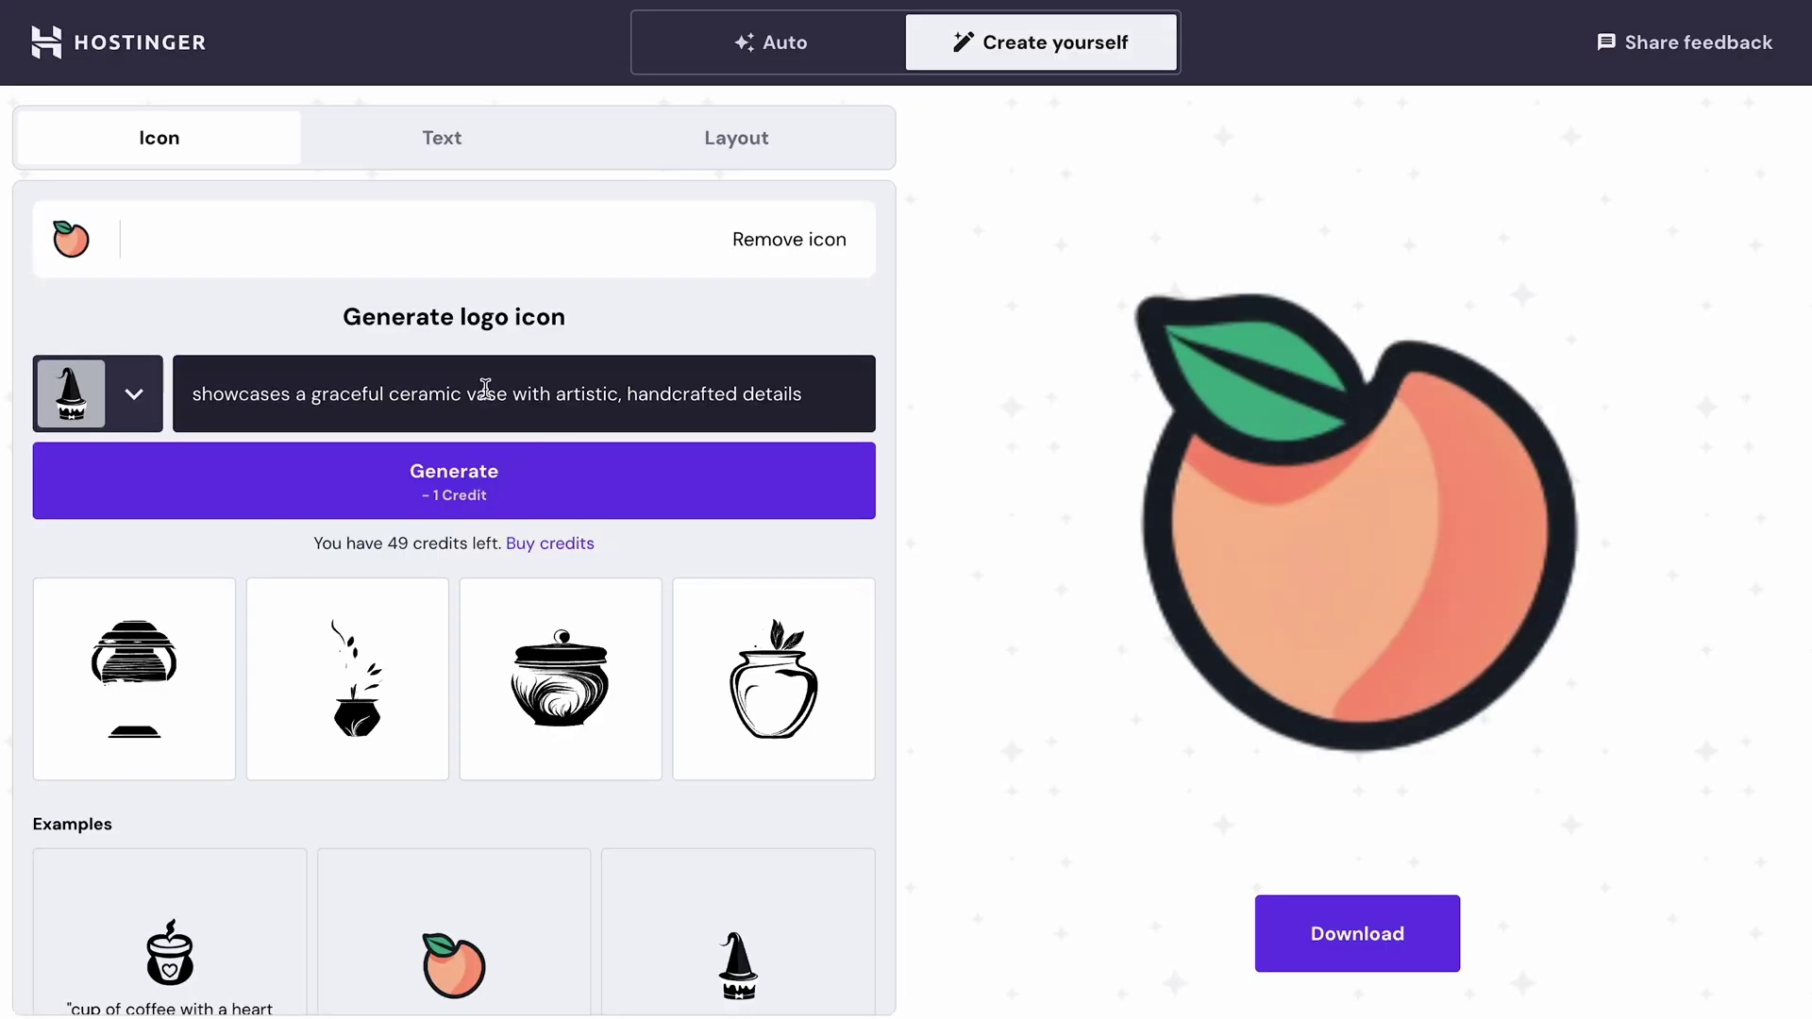
{"action": "left_click", "coordinate": [511, 499]}
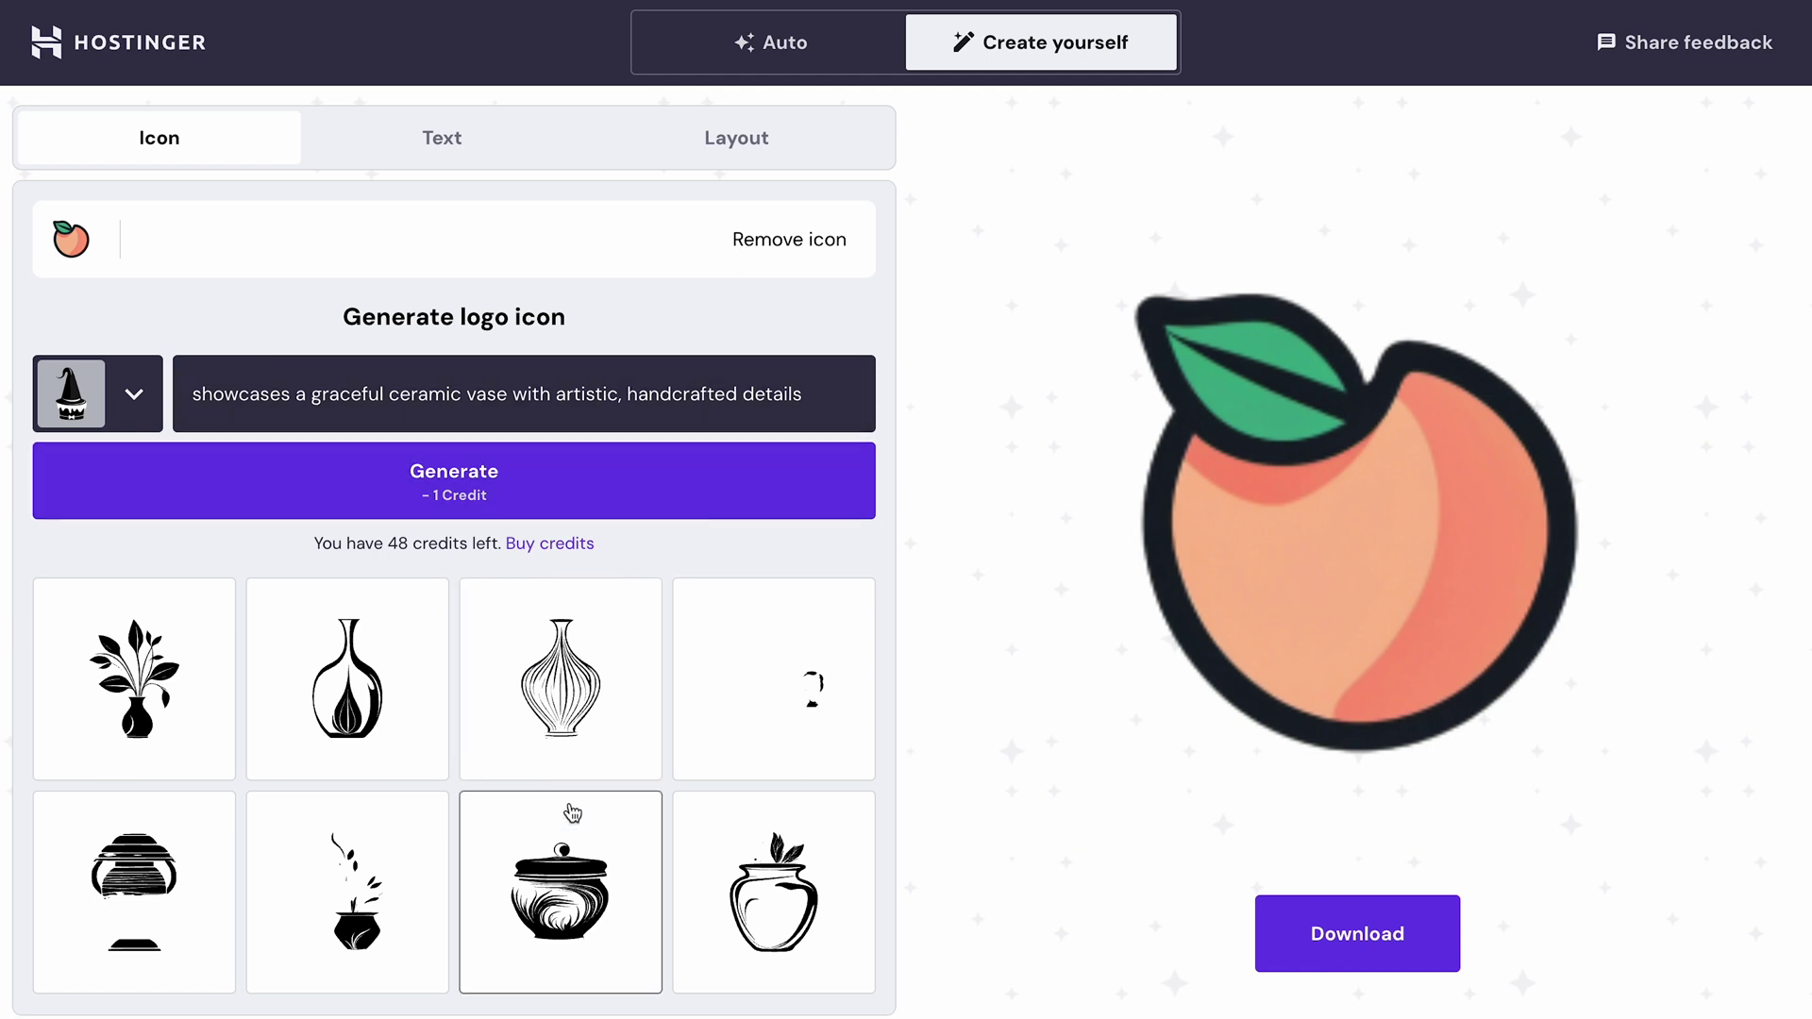
{"action": "scroll", "coordinate": [573, 813], "scroll_direction": "down", "scroll_amount": 1}
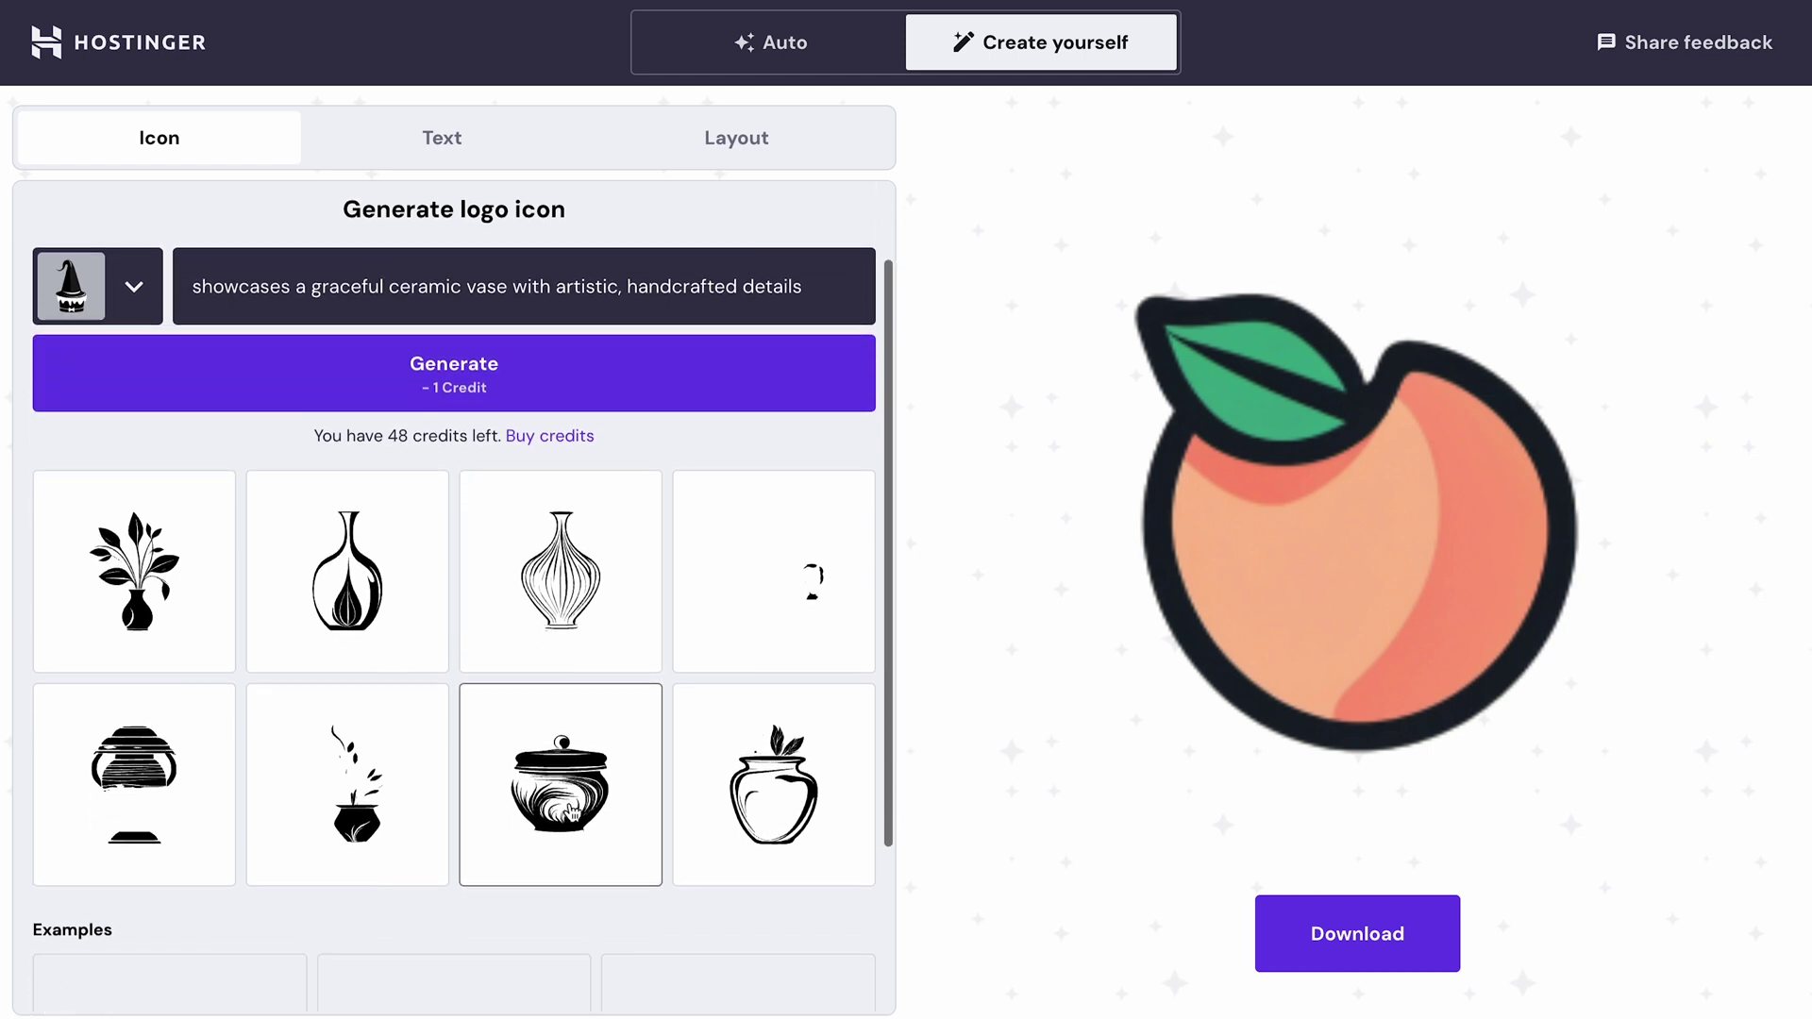
{"action": "left_click", "coordinate": [613, 620]}
{"action": "scroll", "coordinate": [623, 576], "scroll_direction": "up", "scroll_amount": 1}
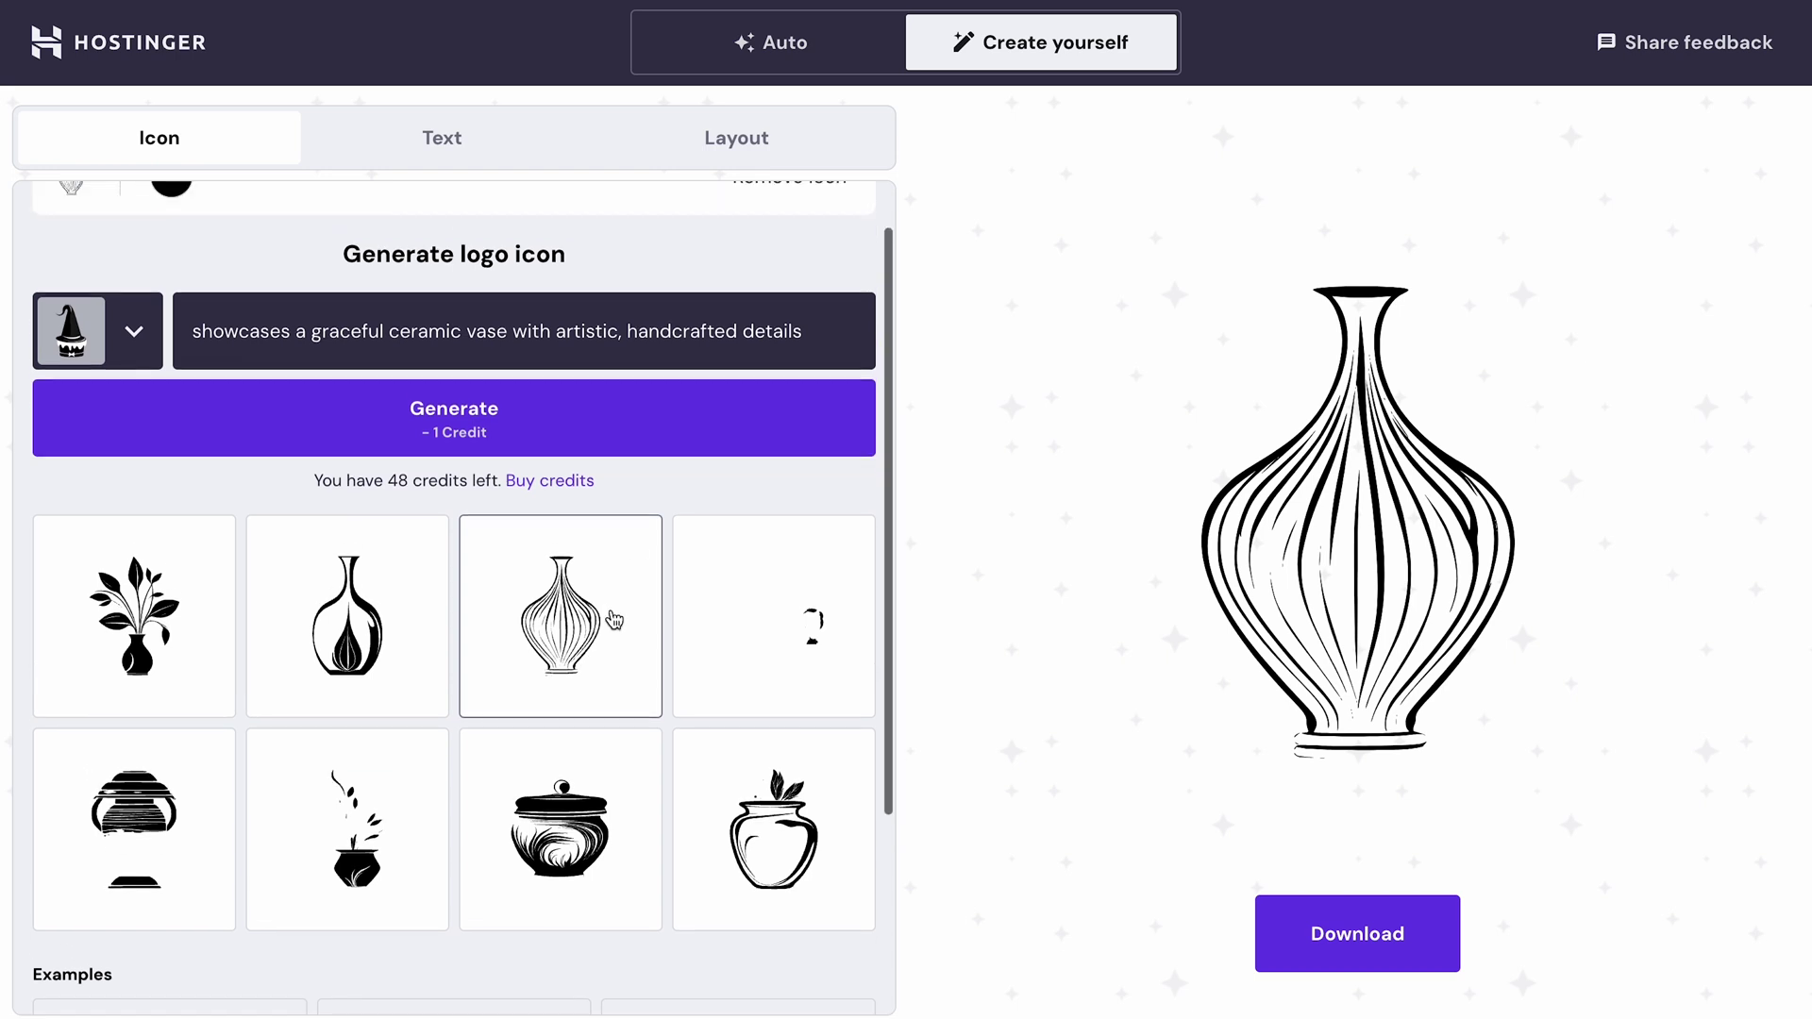
Enter 'ArtisanTerra Pottery' as the logo text
{"action": "left_click", "coordinate": [490, 146]}
{"action": "left_click", "coordinate": [274, 271]}
{"action": "type", "text": "ArtisanTerra Pottery"}
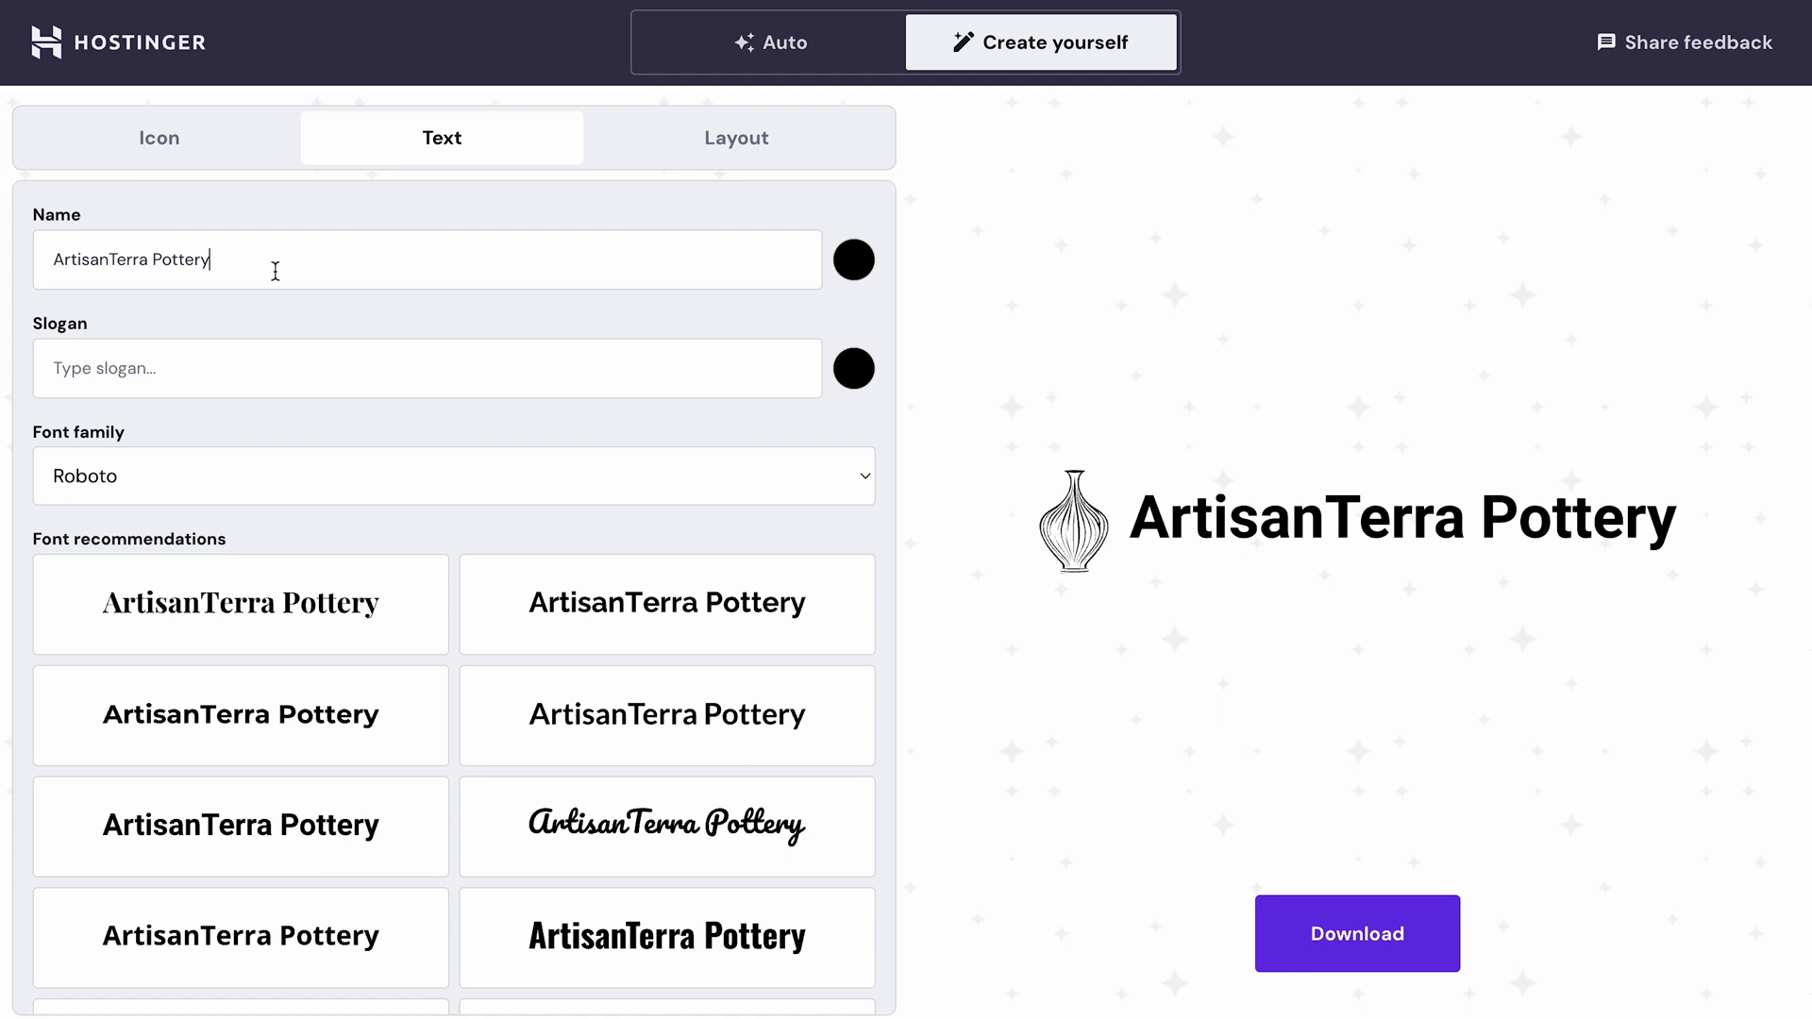
Set the logo font to Playfair Display and download the finished logo files
{"action": "left_click", "coordinate": [462, 477]}
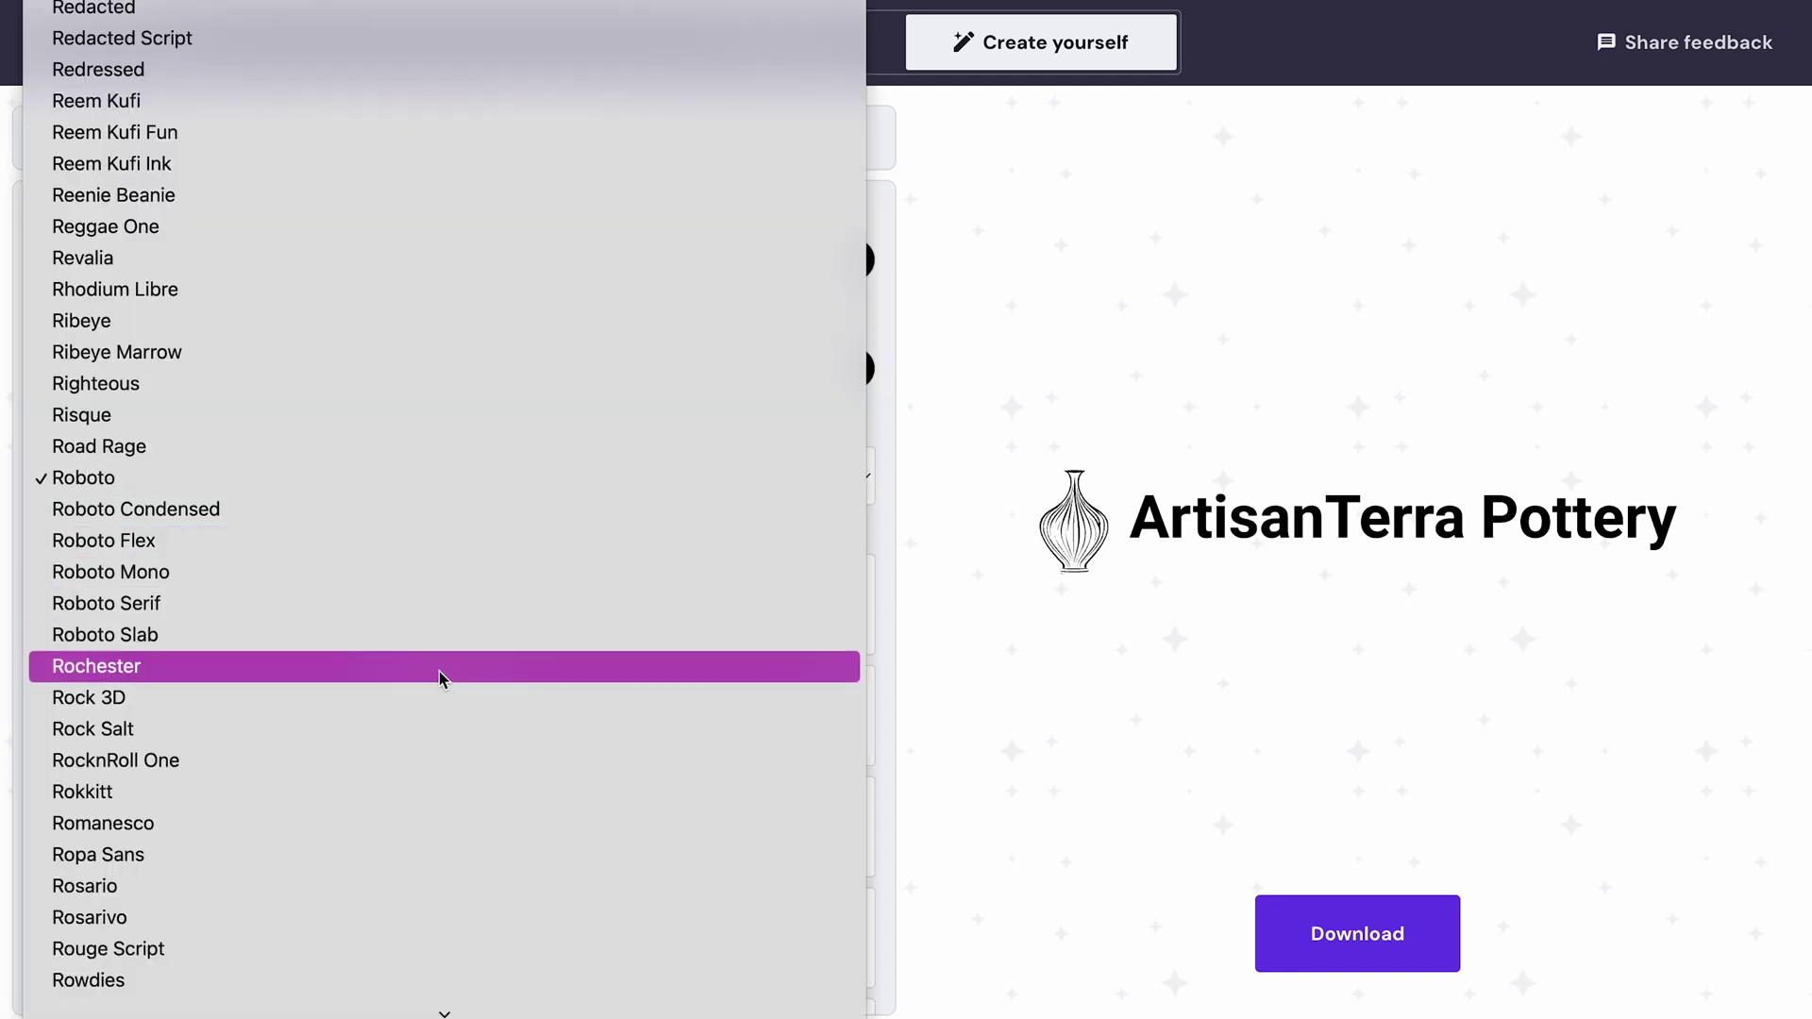
{"action": "left_click", "coordinate": [441, 669]}
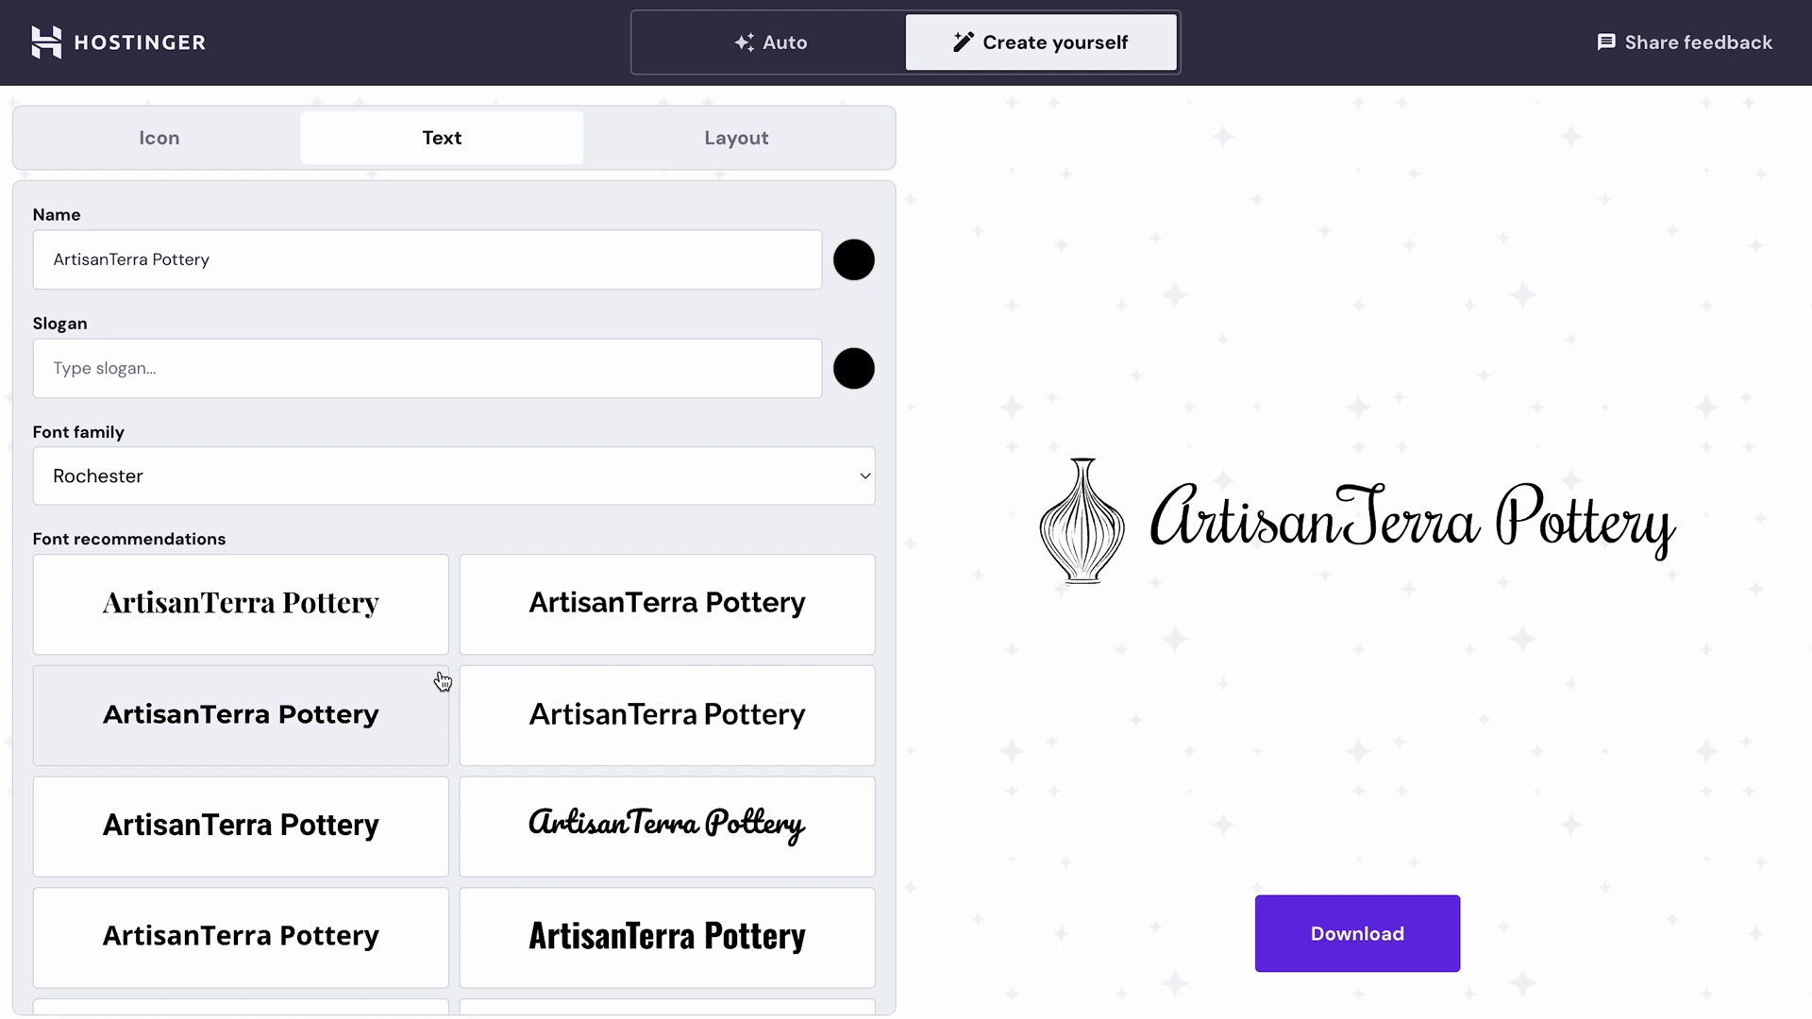
{"action": "left_click", "coordinate": [387, 632]}
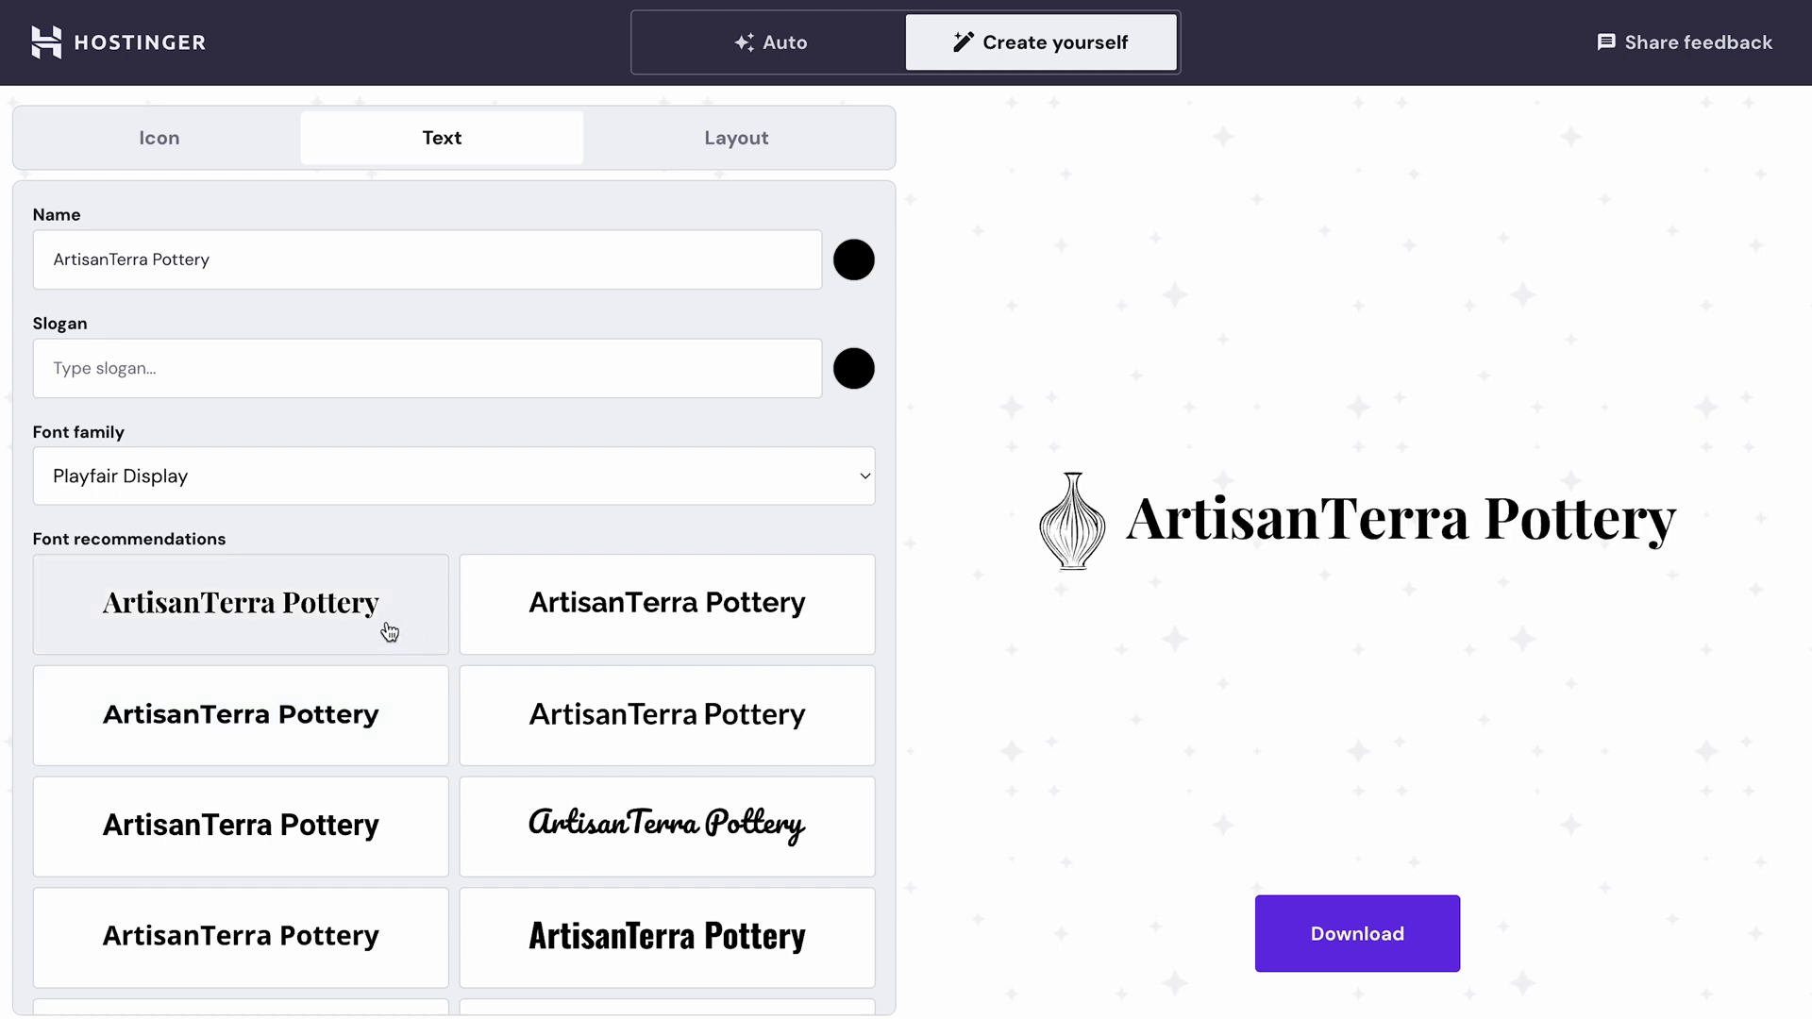
{"action": "left_click", "coordinate": [1317, 931]}
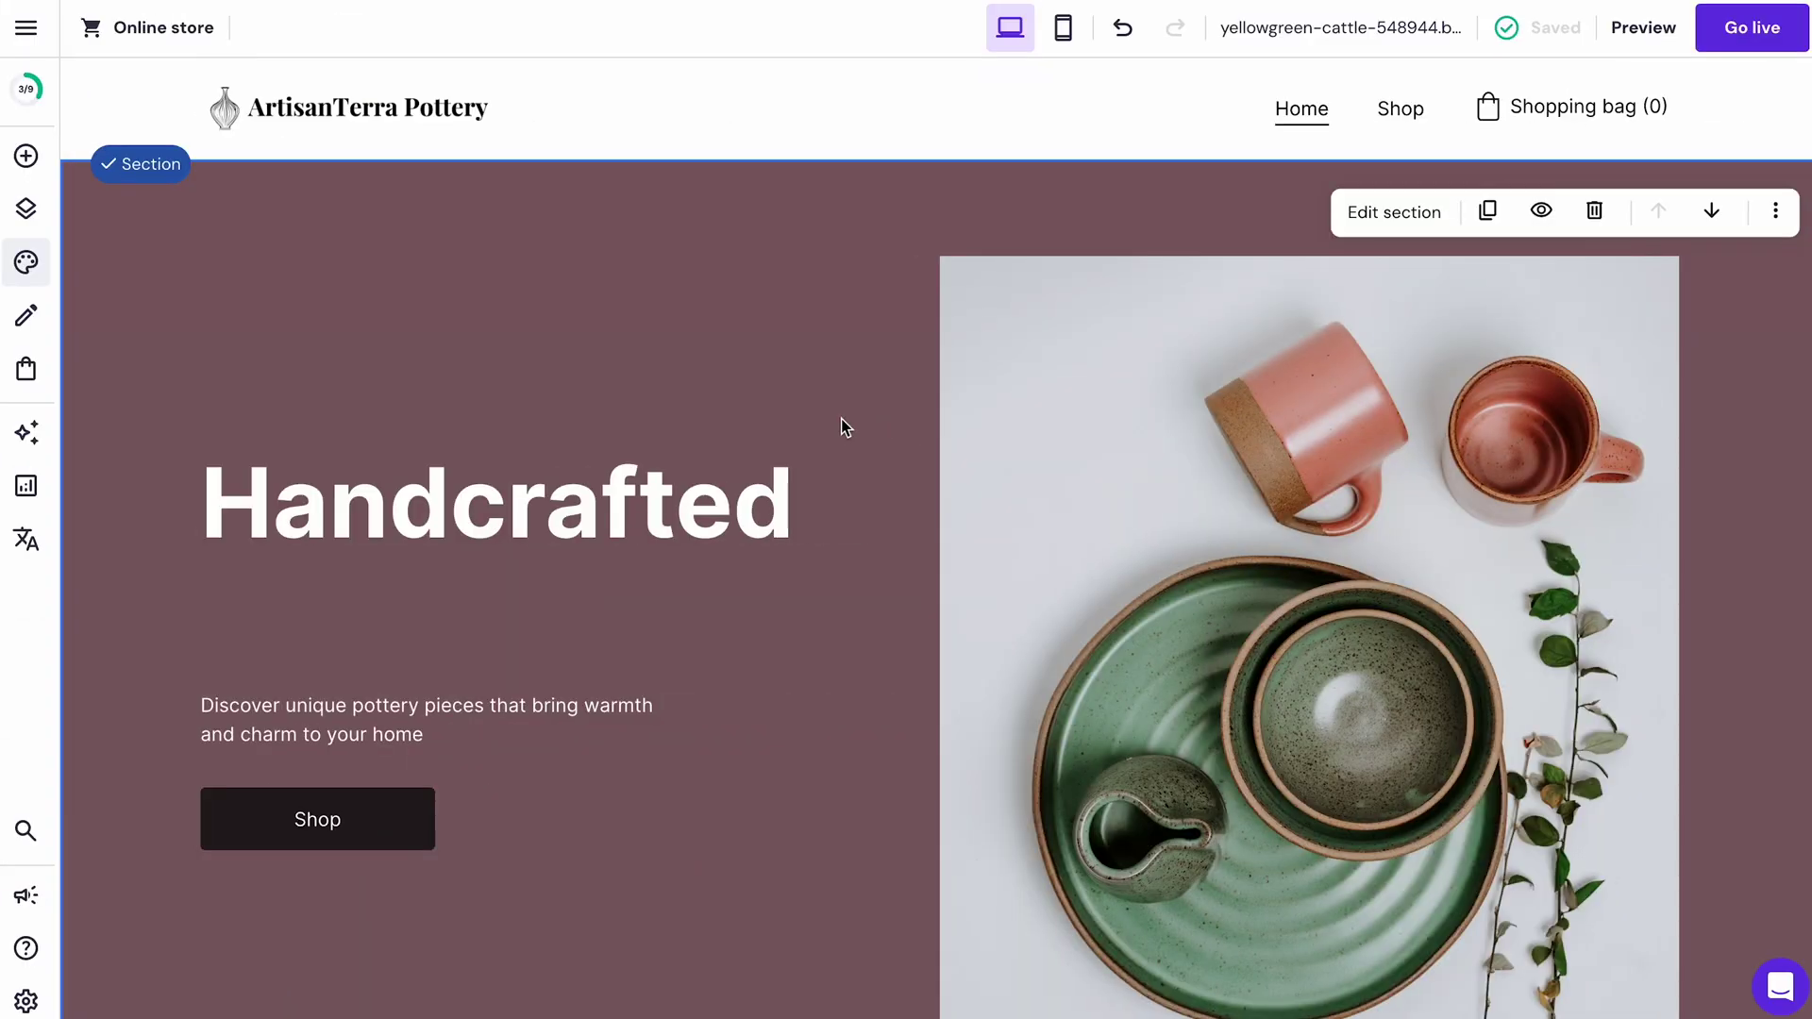
Apply the Prata text style in Website styles after trying Nunito Sans
{"action": "left_click", "coordinate": [31, 268]}
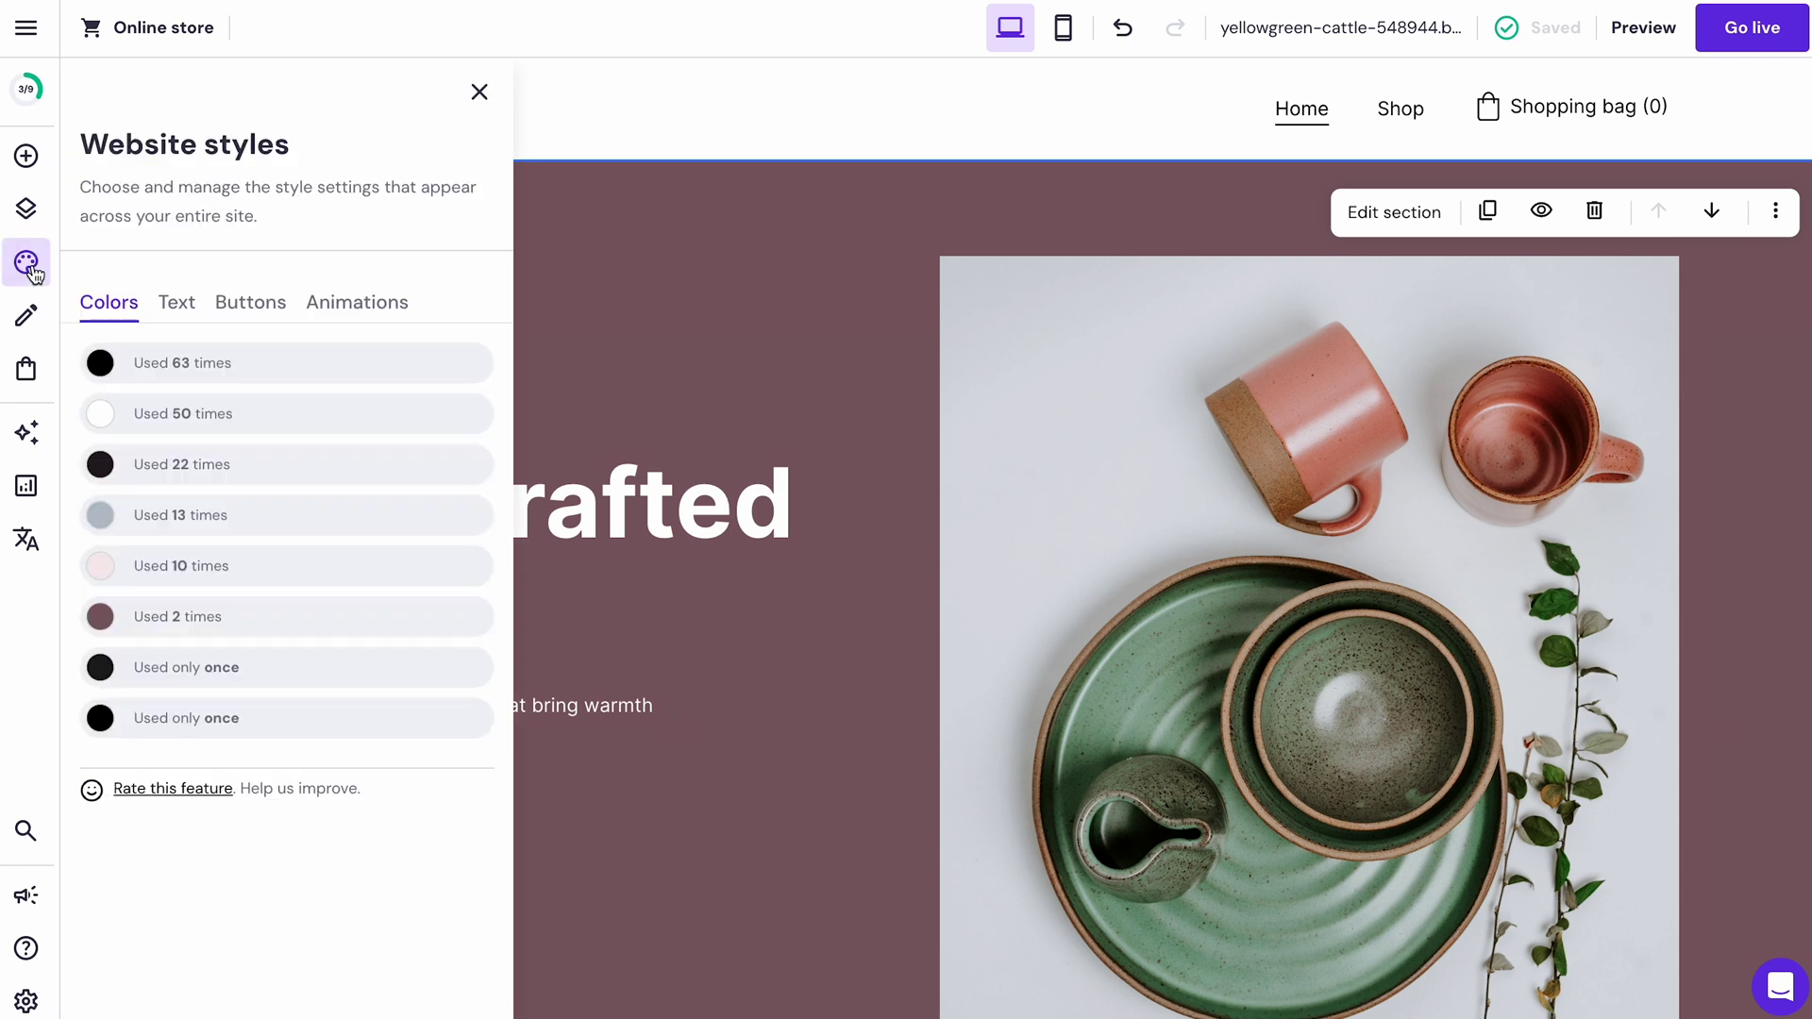
{"action": "left_click", "coordinate": [177, 302]}
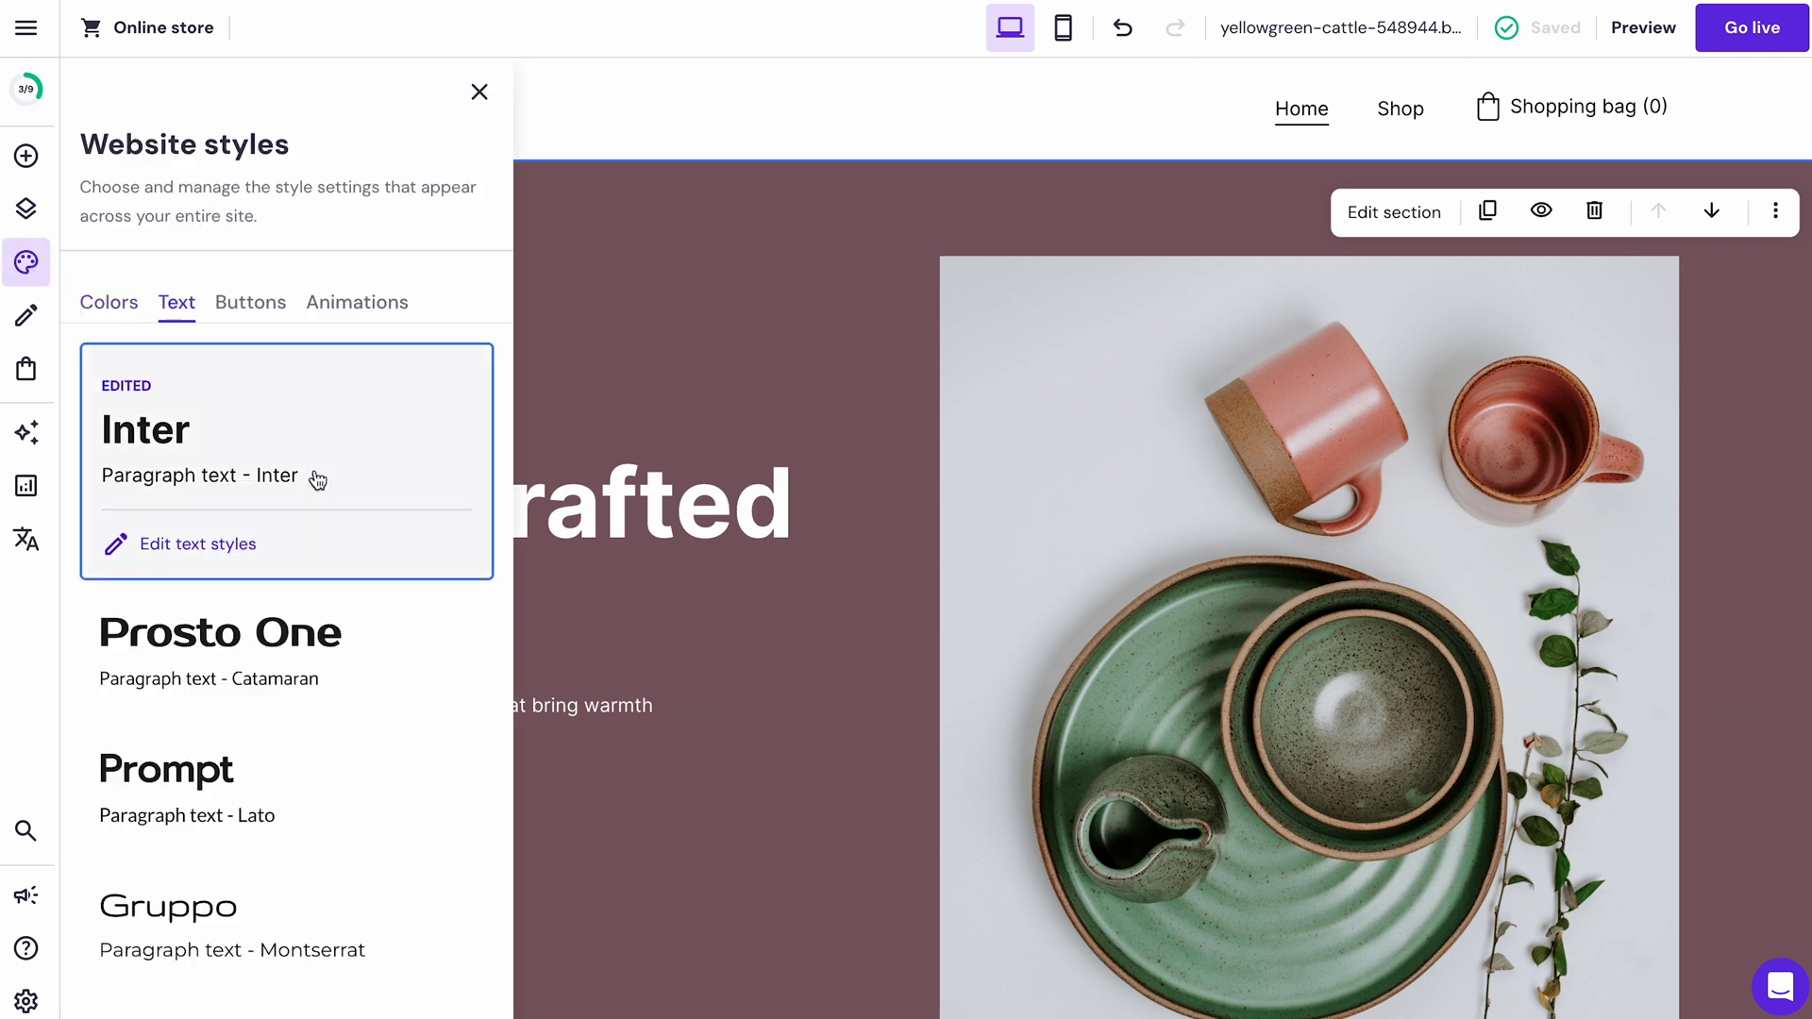
{"action": "scroll", "coordinate": [376, 520], "scroll_direction": "down", "scroll_amount": 5}
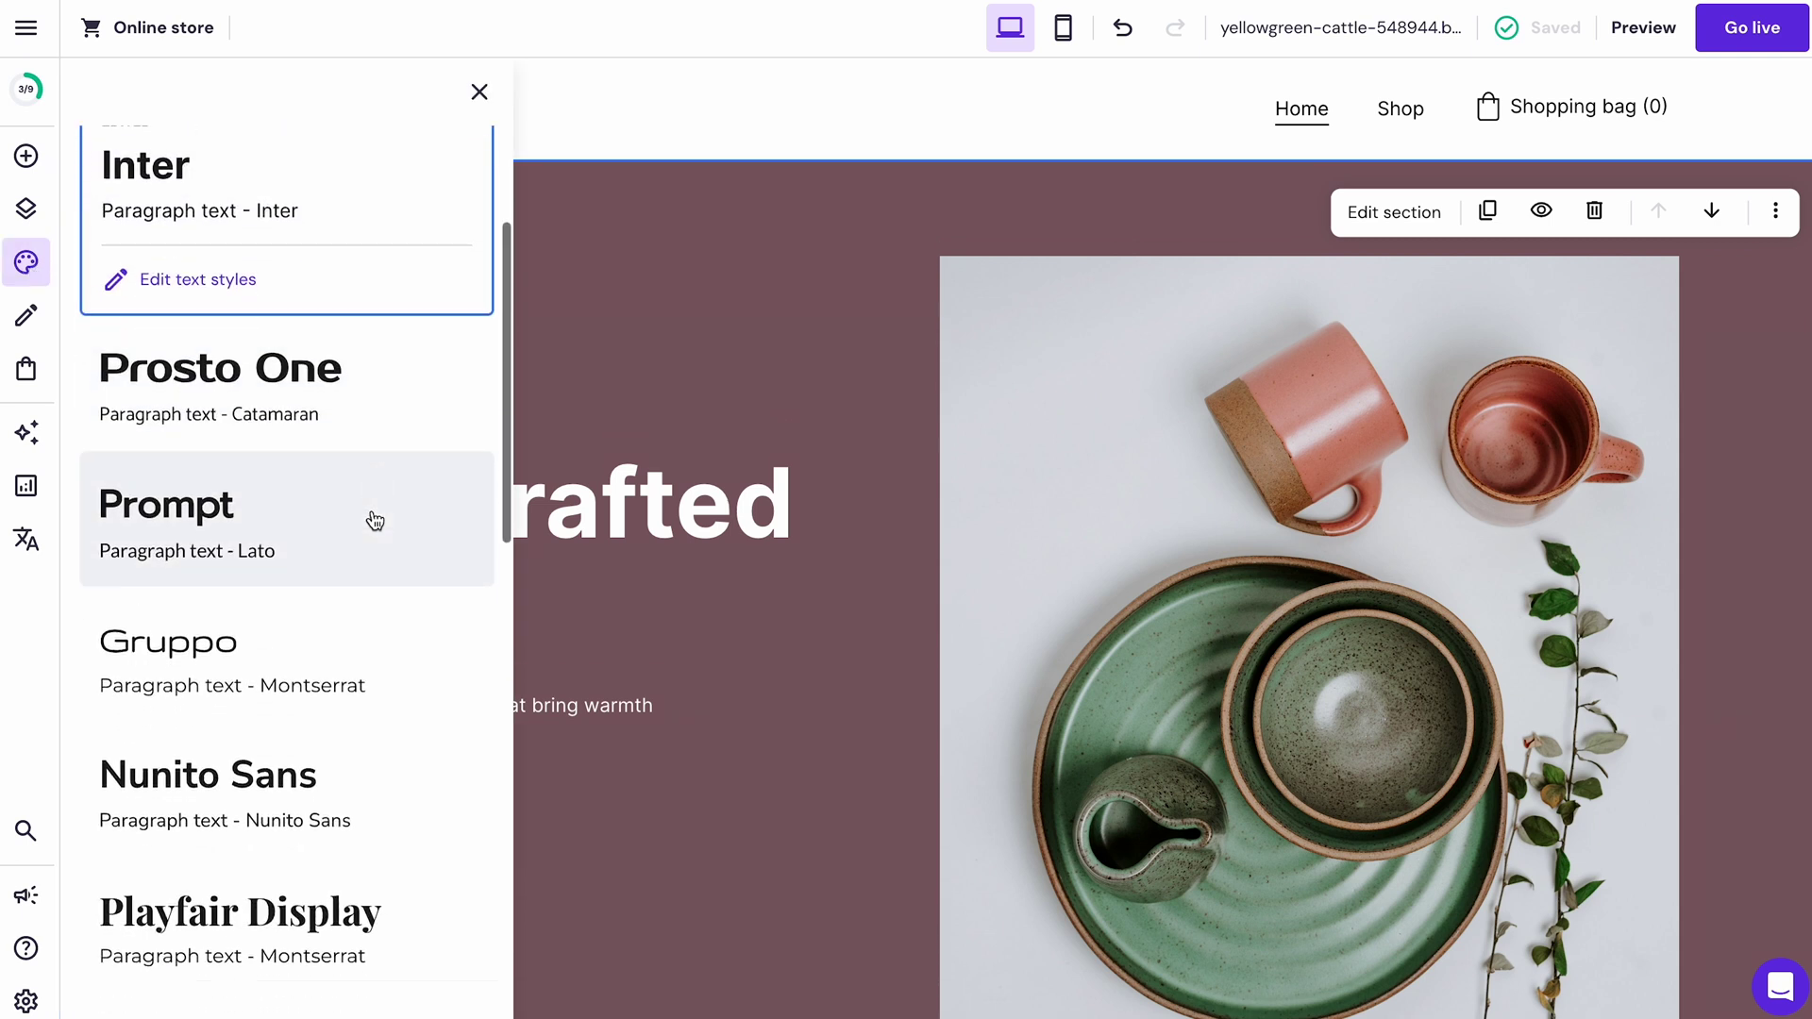
{"action": "scroll", "coordinate": [375, 520], "scroll_direction": "down", "scroll_amount": 1}
{"action": "left_click", "coordinate": [373, 519]}
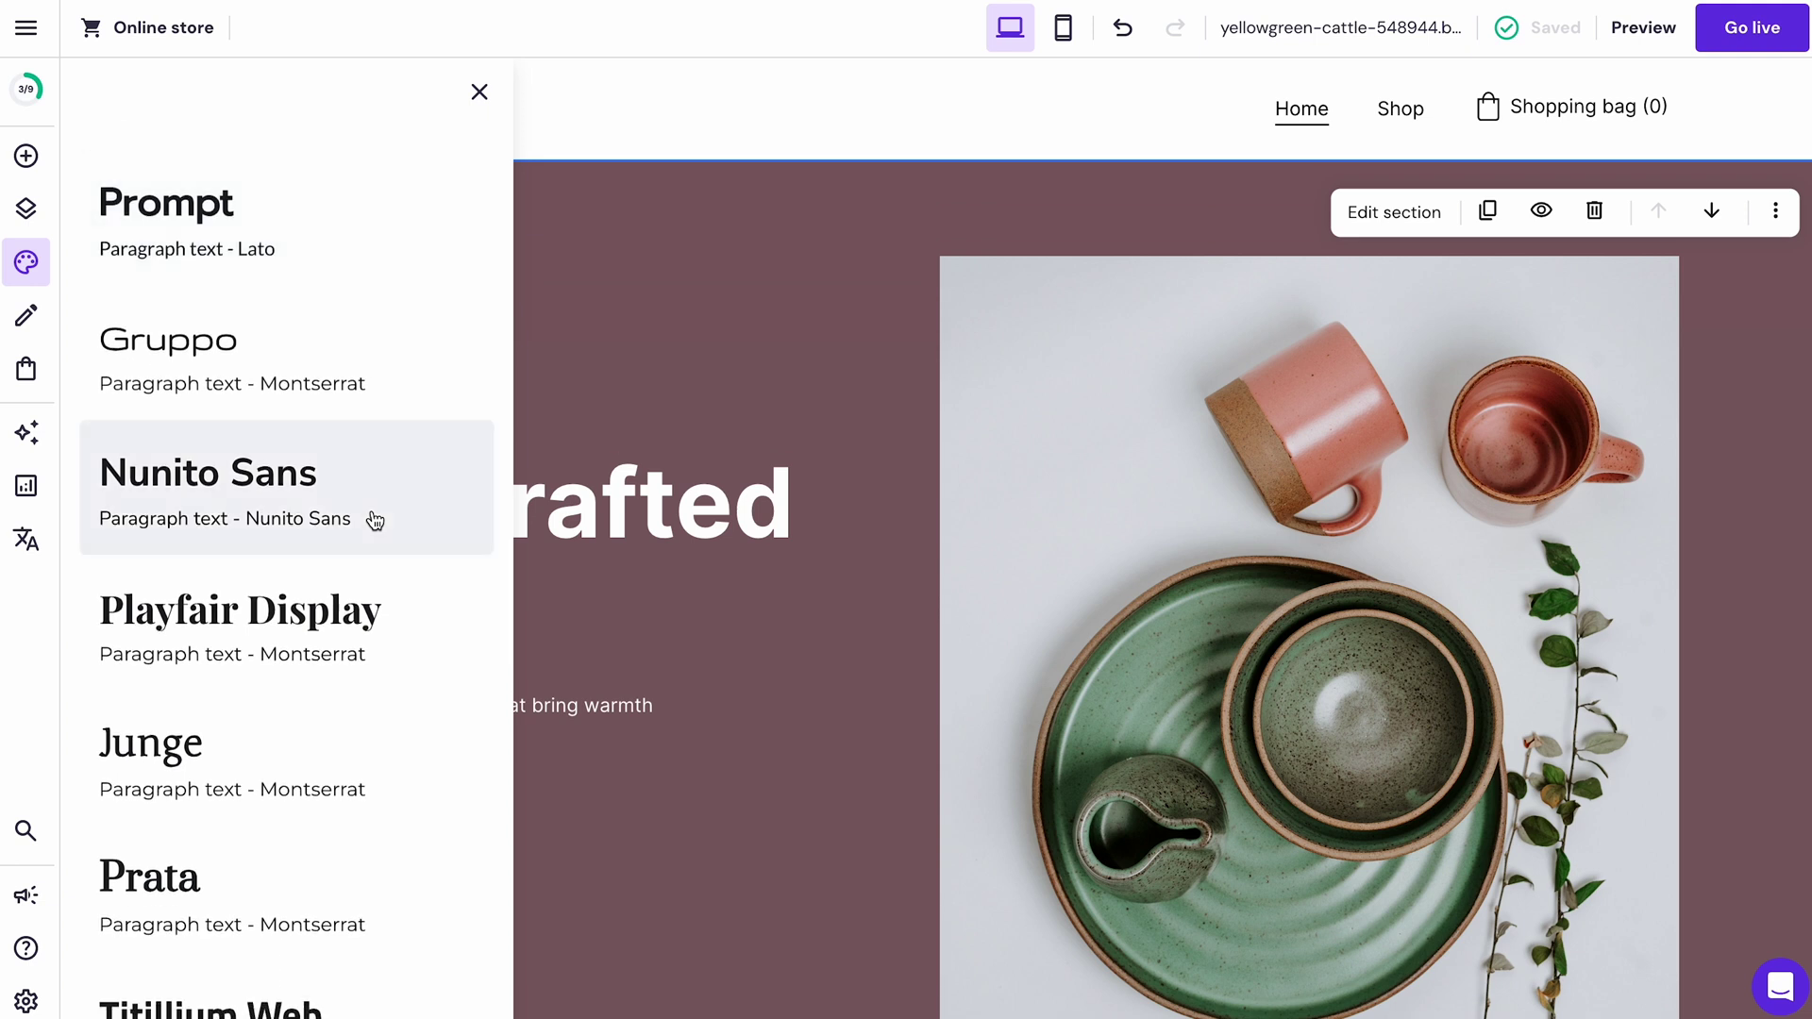
{"action": "scroll", "coordinate": [376, 521], "scroll_direction": "down", "scroll_amount": 2}
{"action": "scroll", "coordinate": [373, 519], "scroll_direction": "down", "scroll_amount": 3}
{"action": "left_click", "coordinate": [362, 557]}
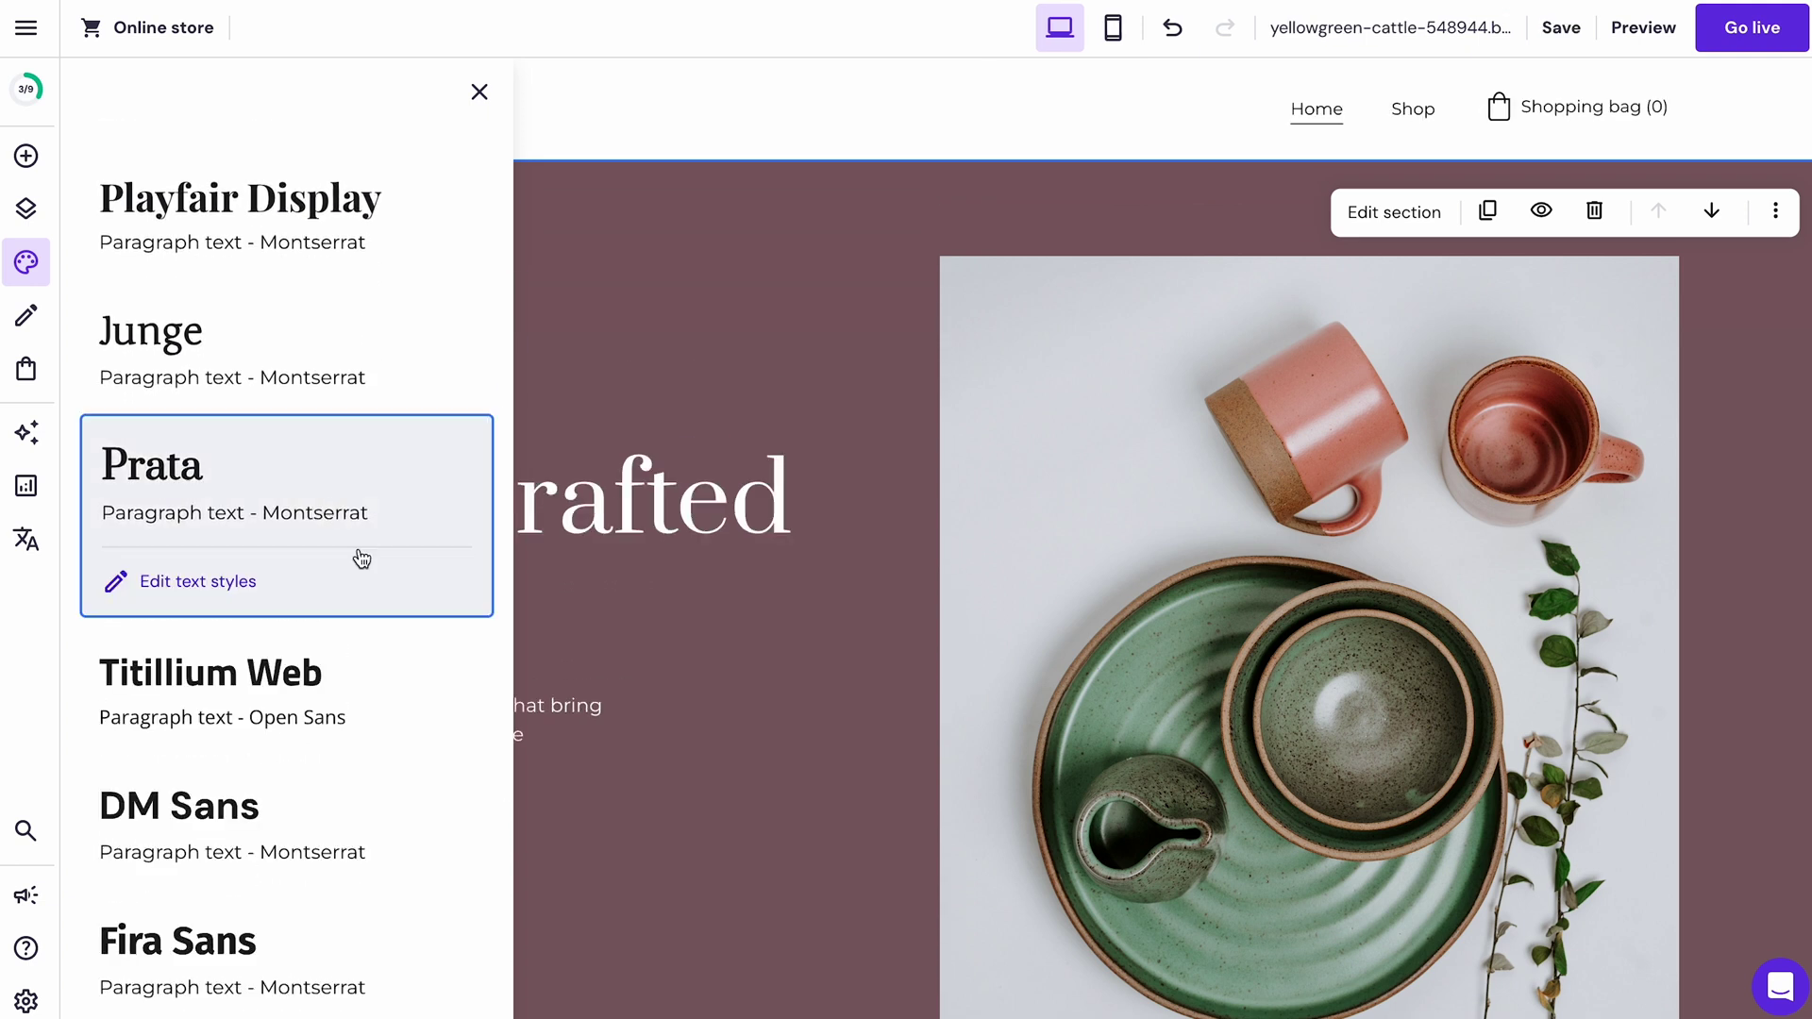
Reopen Website styles and open the detailed heading and paragraph text styles
{"action": "left_click", "coordinate": [26, 261]}
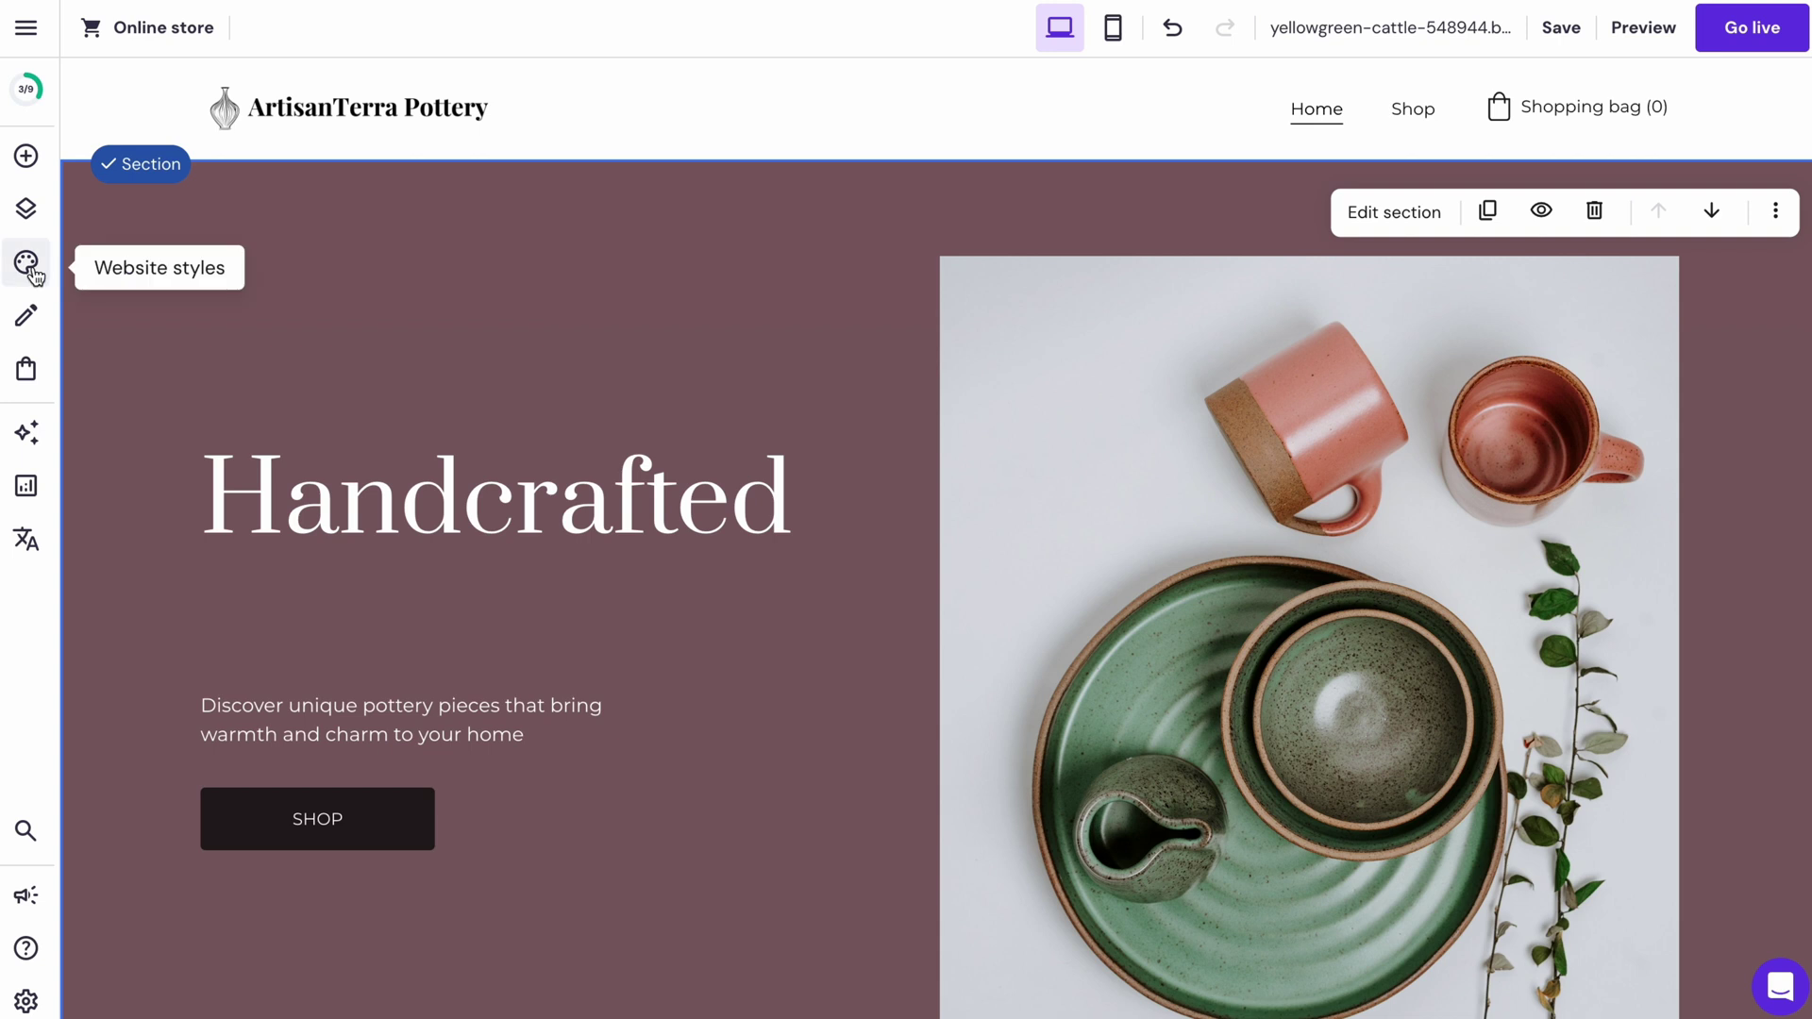
{"action": "left_click", "coordinate": [26, 262]}
{"action": "left_click", "coordinate": [187, 512]}
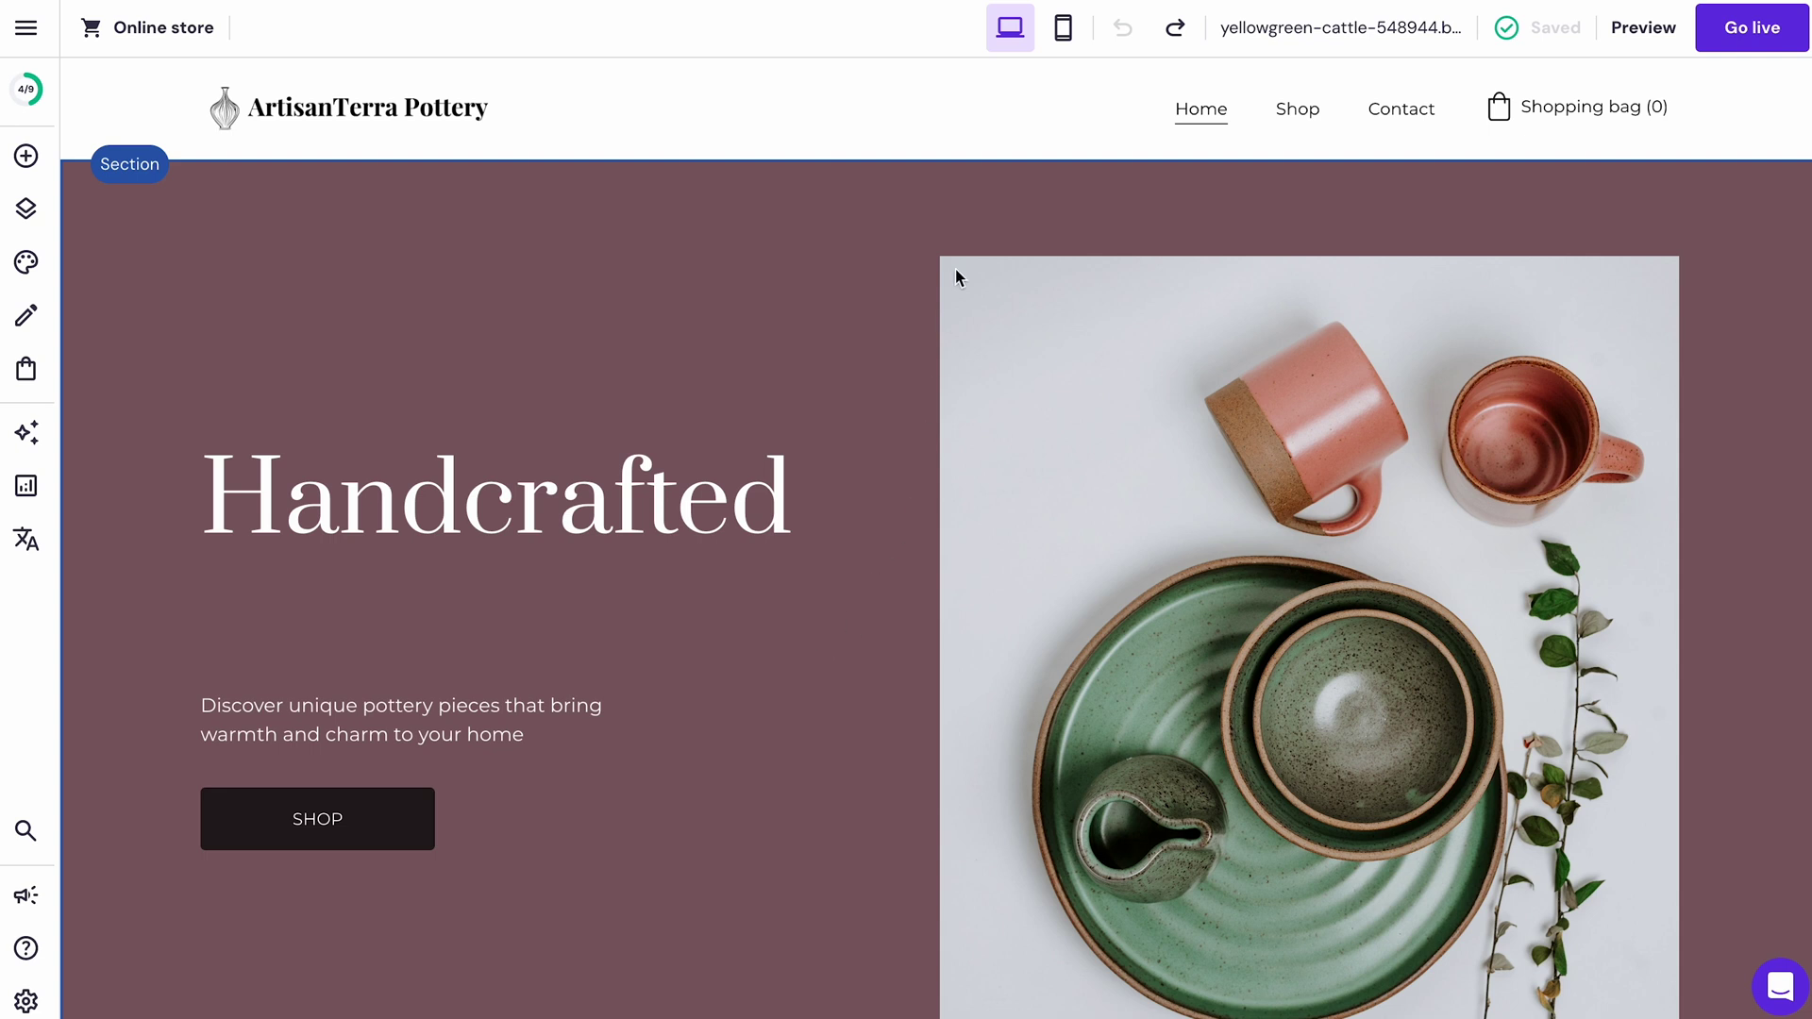
{"action": "left_click", "coordinate": [1058, 36]}
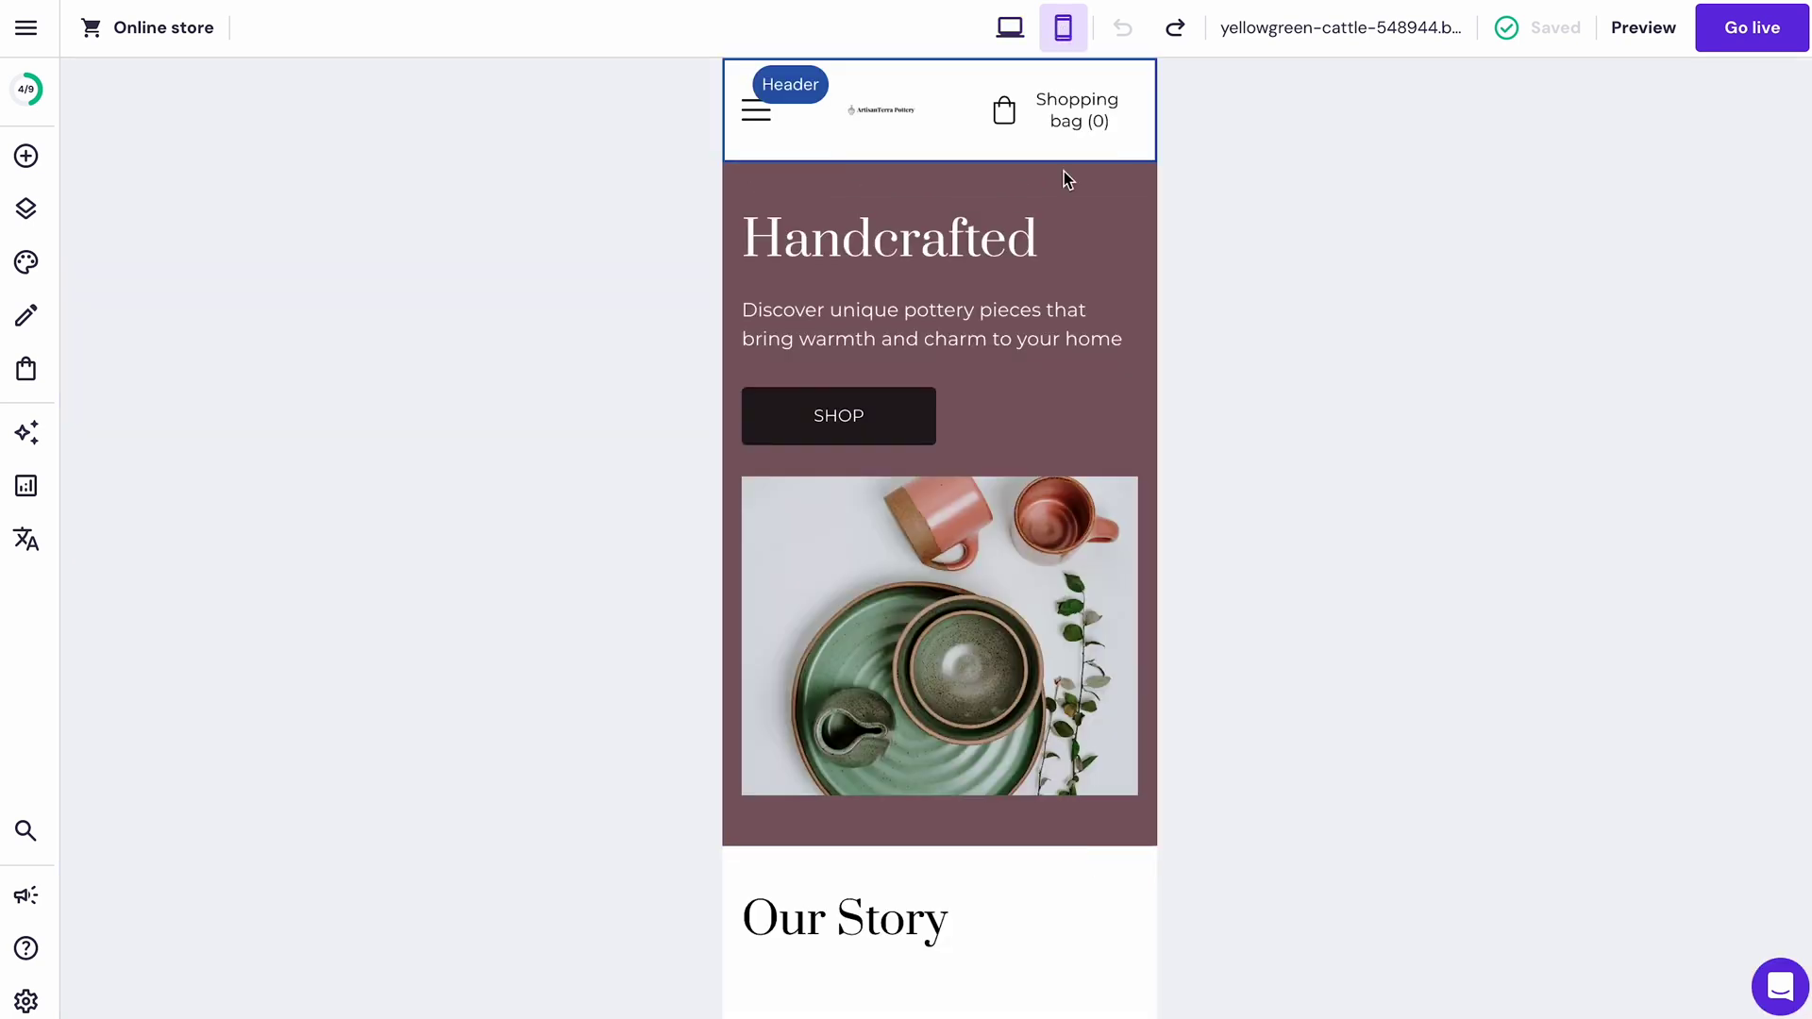
{"action": "scroll", "coordinate": [1076, 535], "scroll_direction": "down", "scroll_amount": 8}
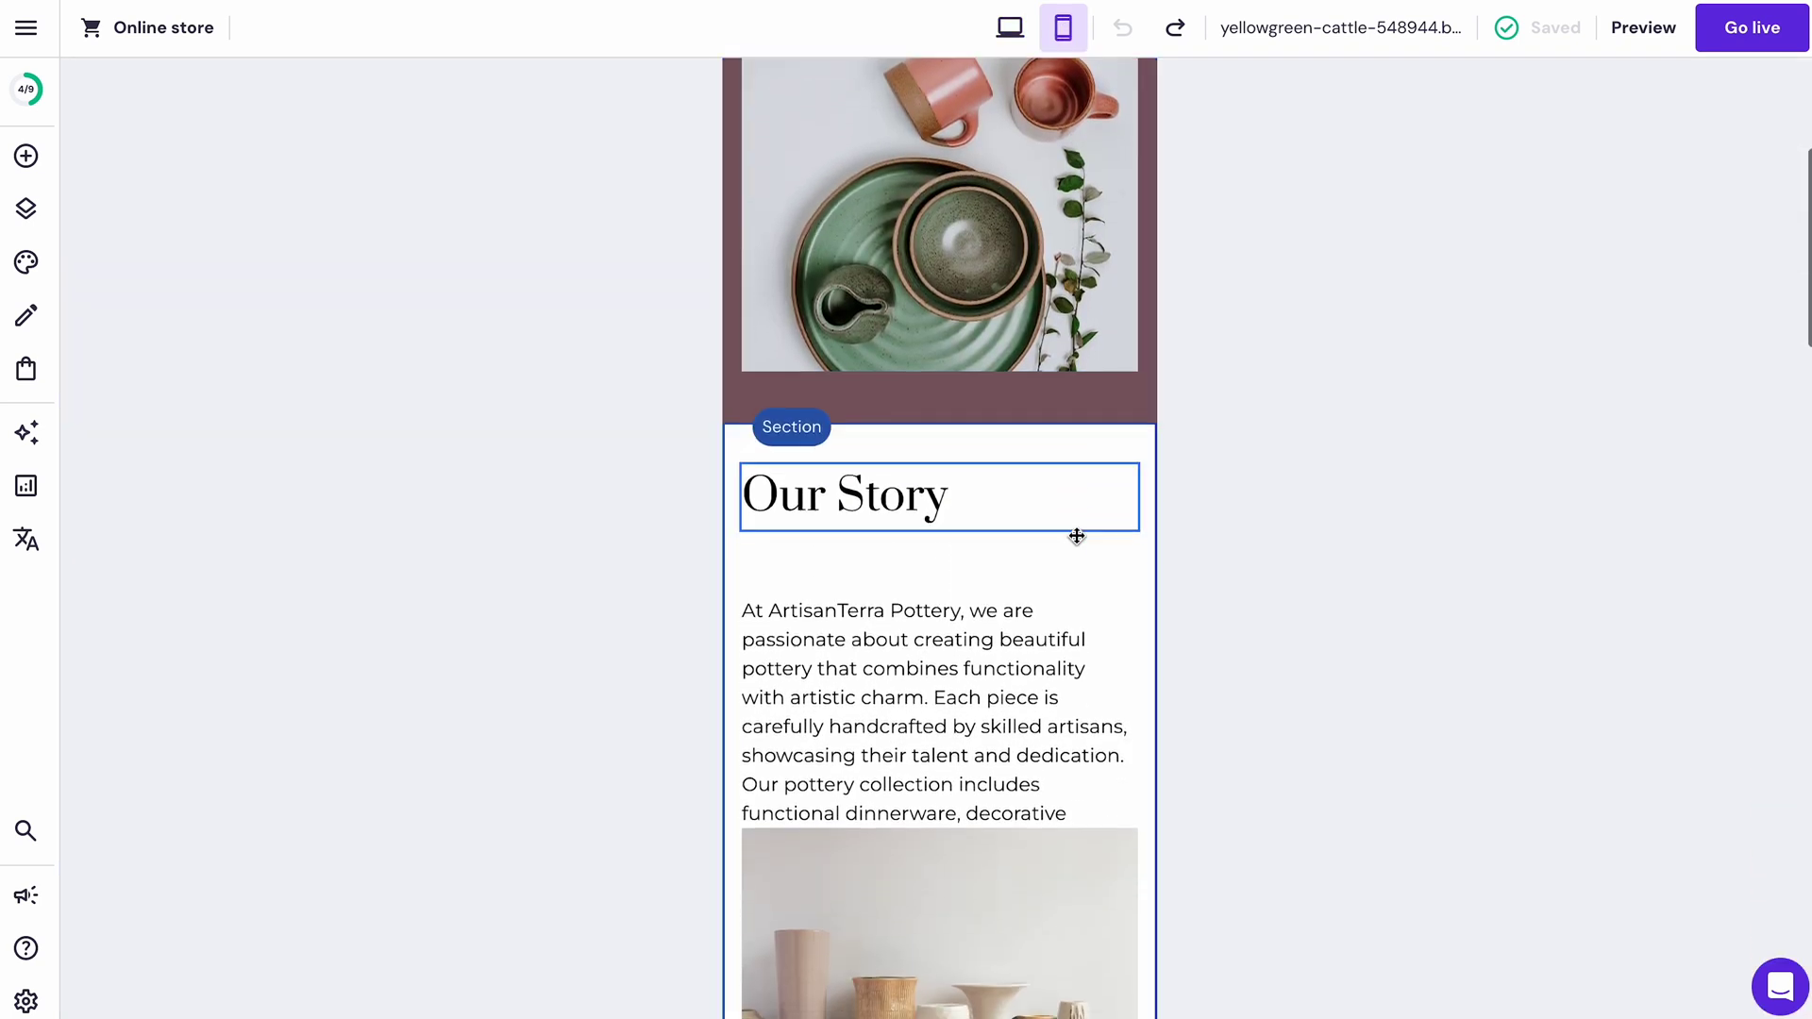
{"action": "scroll", "coordinate": [1077, 535], "scroll_direction": "down", "scroll_amount": 6}
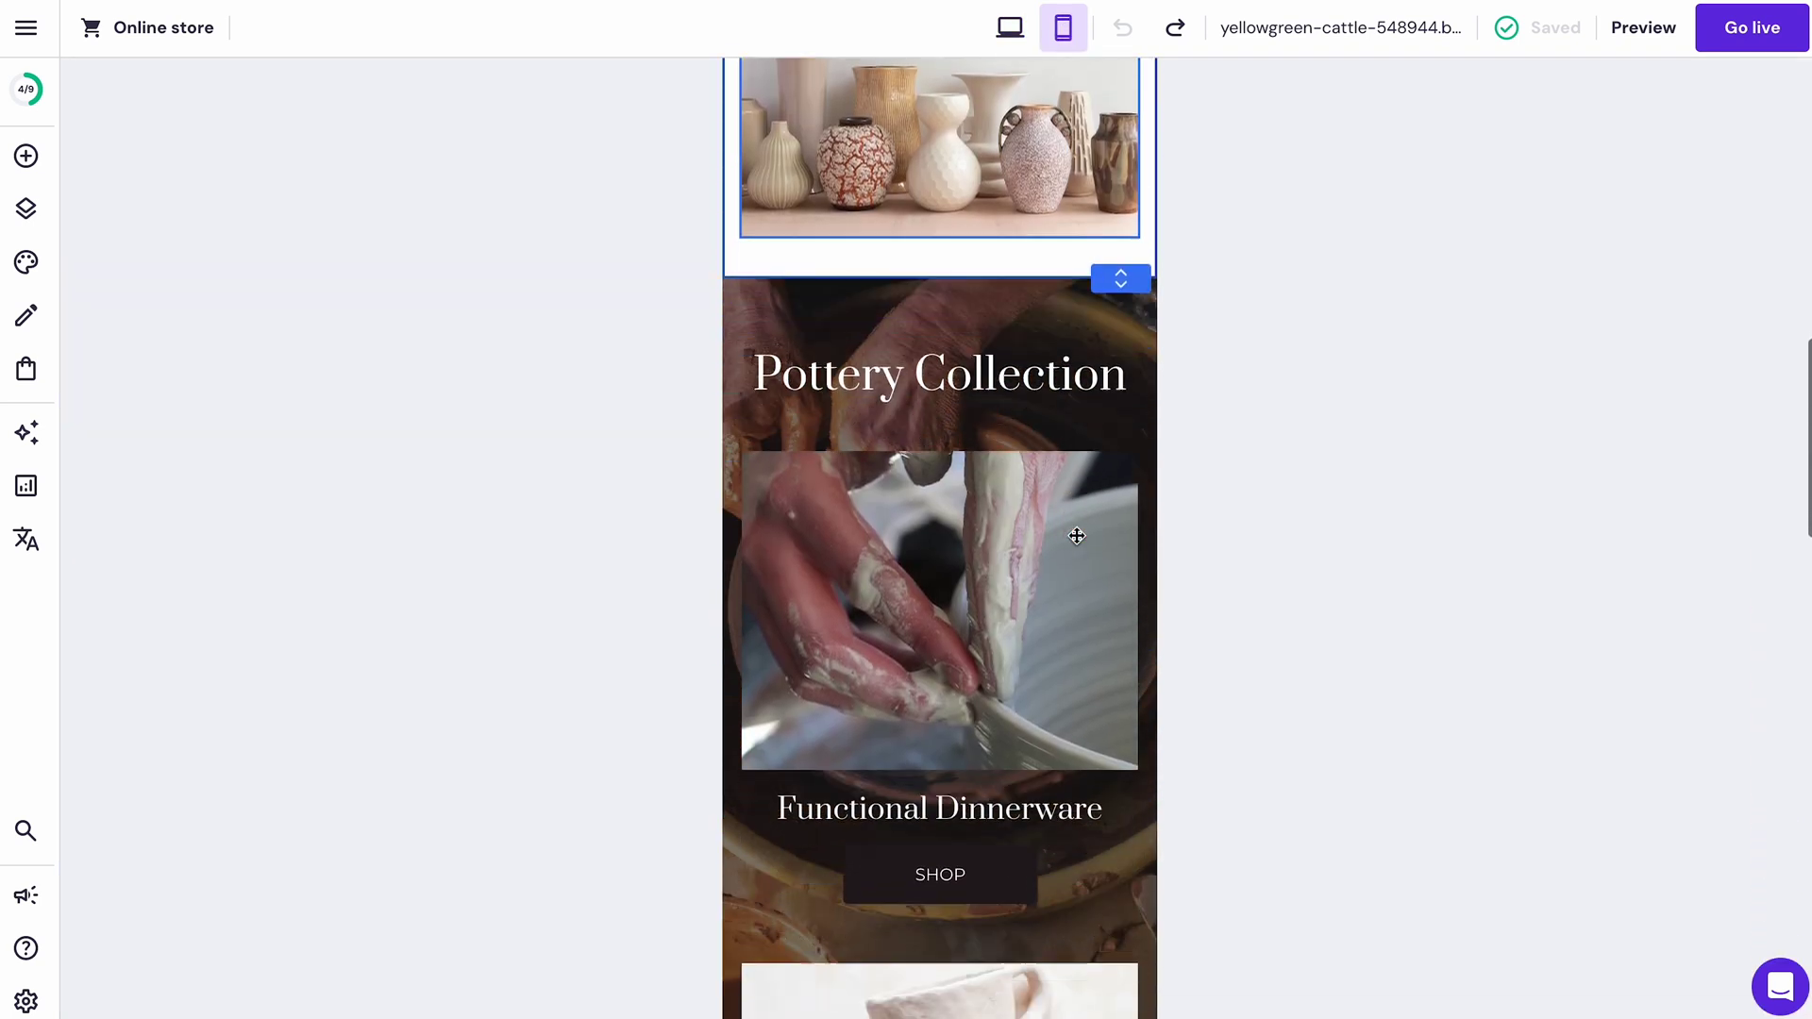
{"action": "scroll", "coordinate": [1076, 535], "scroll_direction": "down", "scroll_amount": 7}
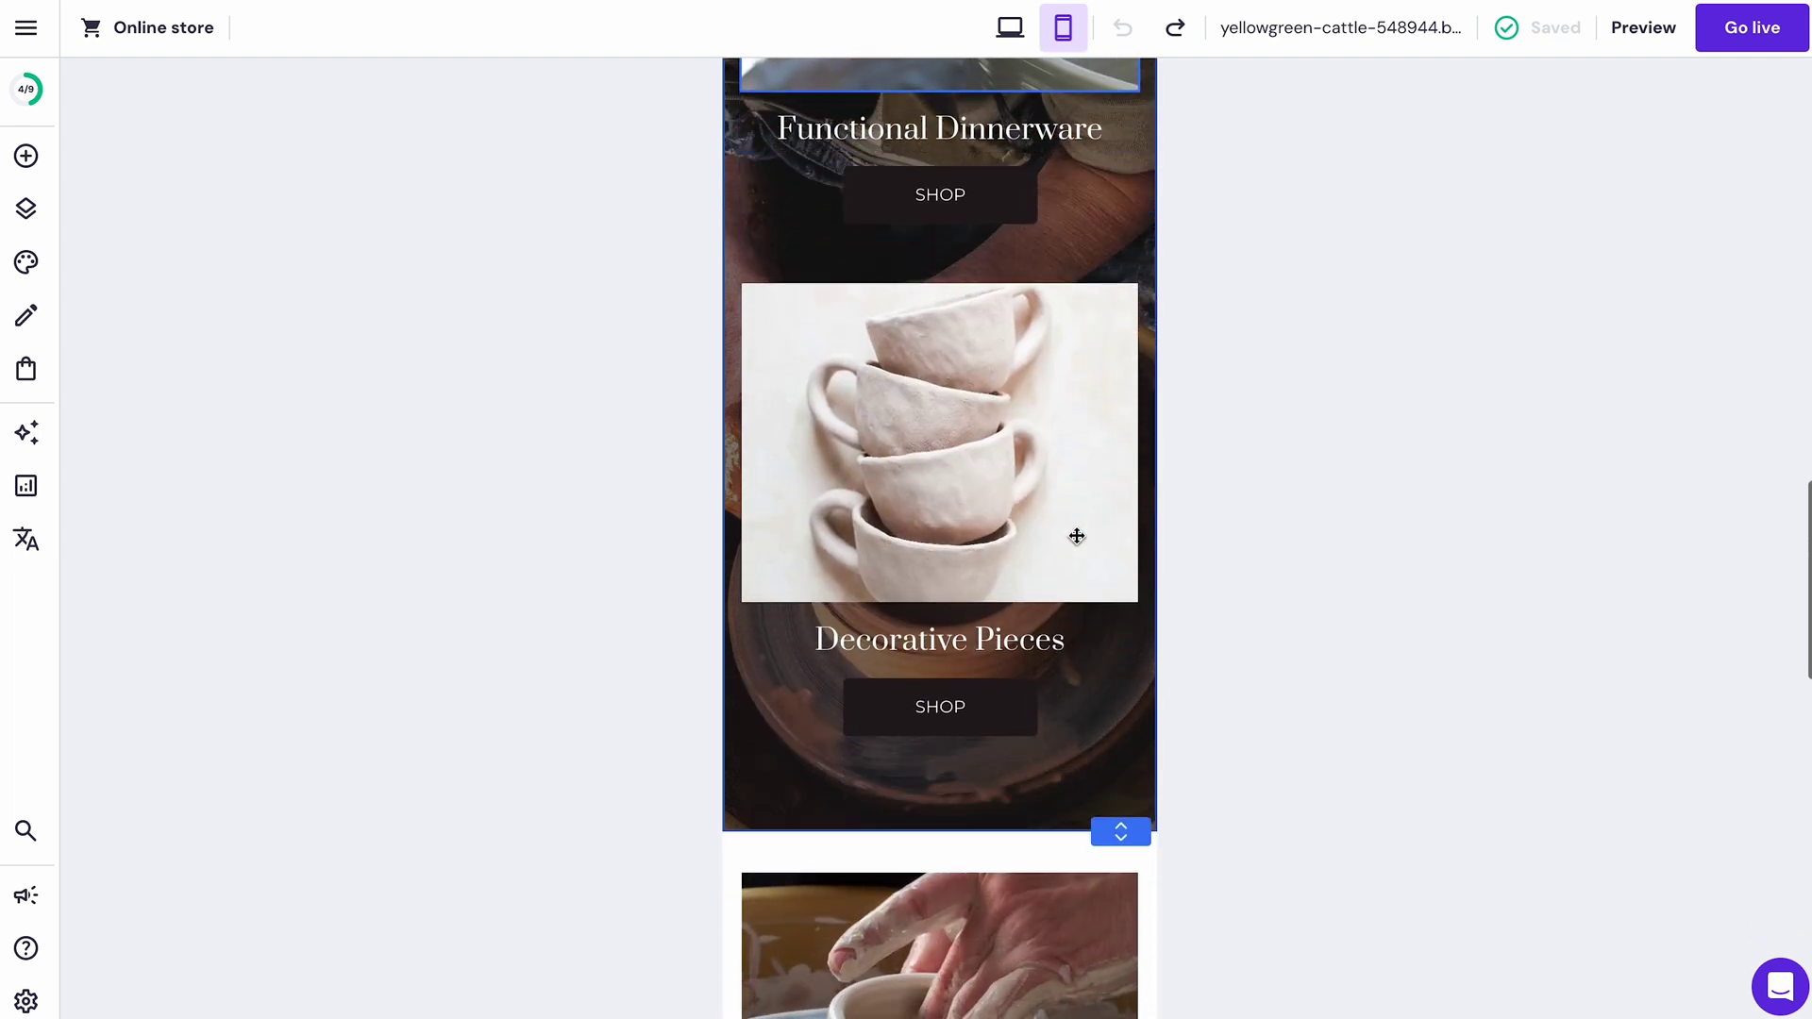
{"action": "scroll", "coordinate": [1076, 535], "scroll_direction": "down", "scroll_amount": 4}
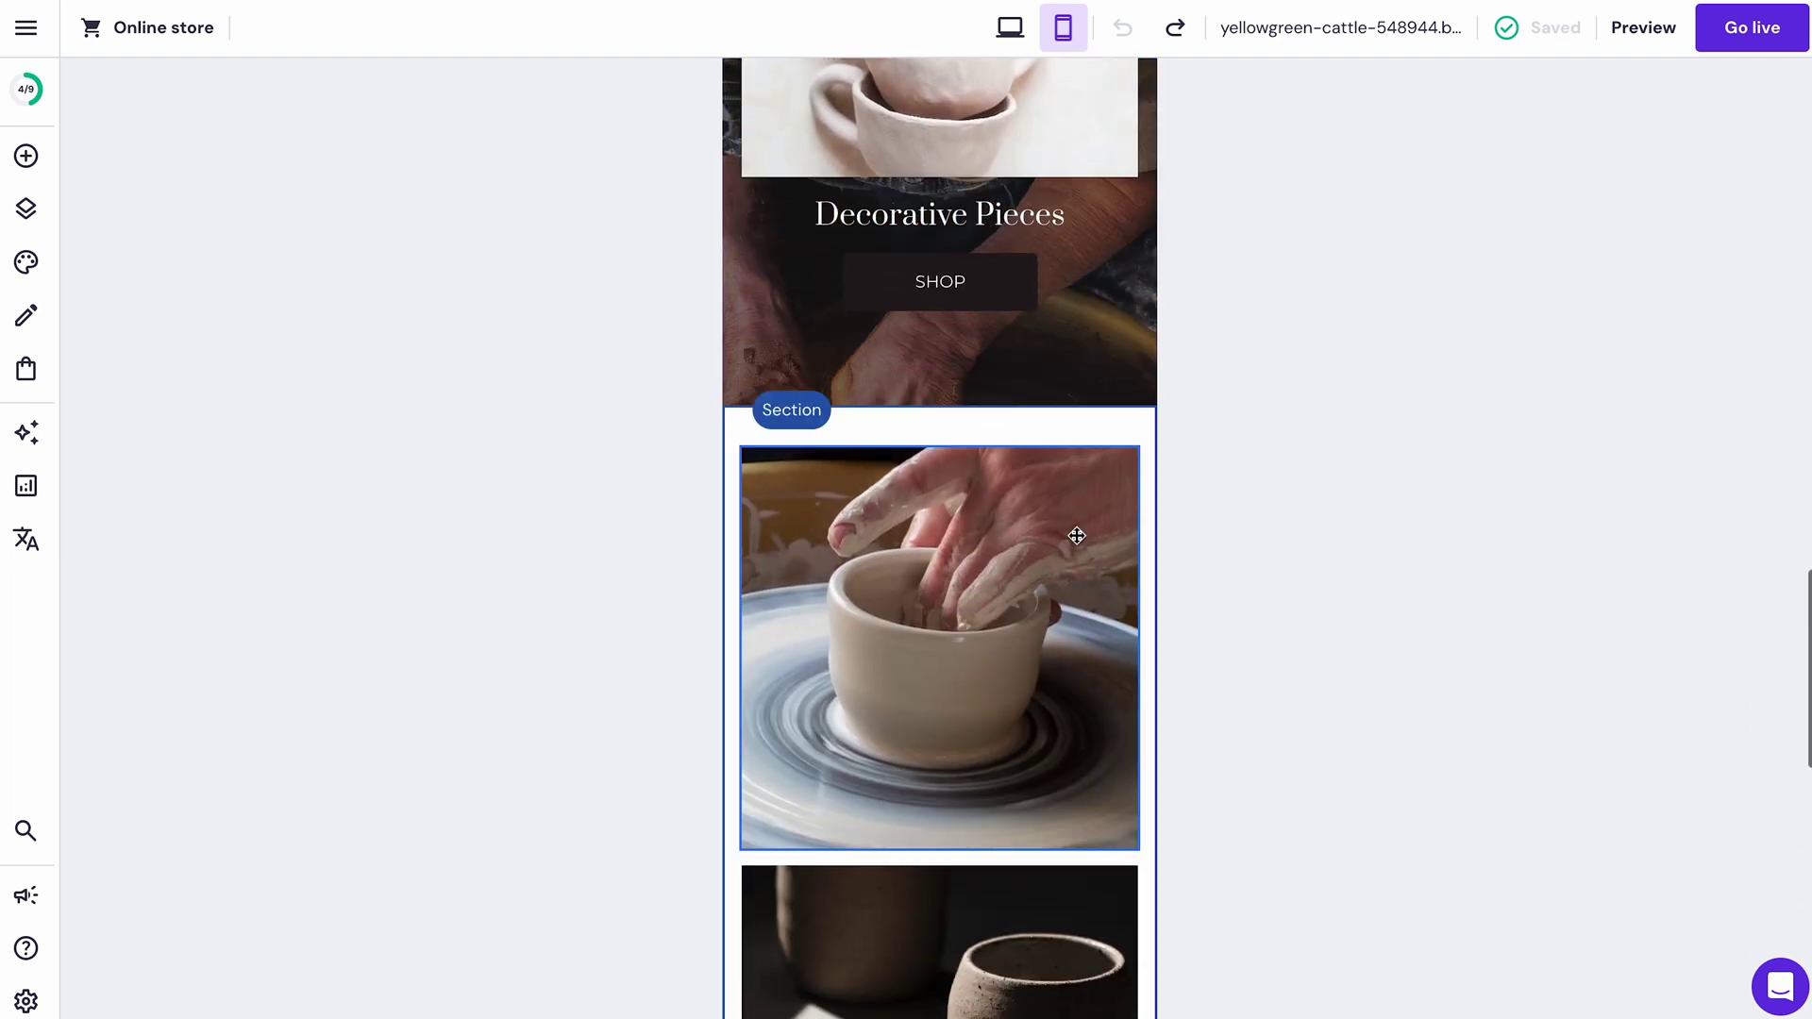
{"action": "scroll", "coordinate": [1082, 487], "scroll_direction": "up", "scroll_amount": 20}
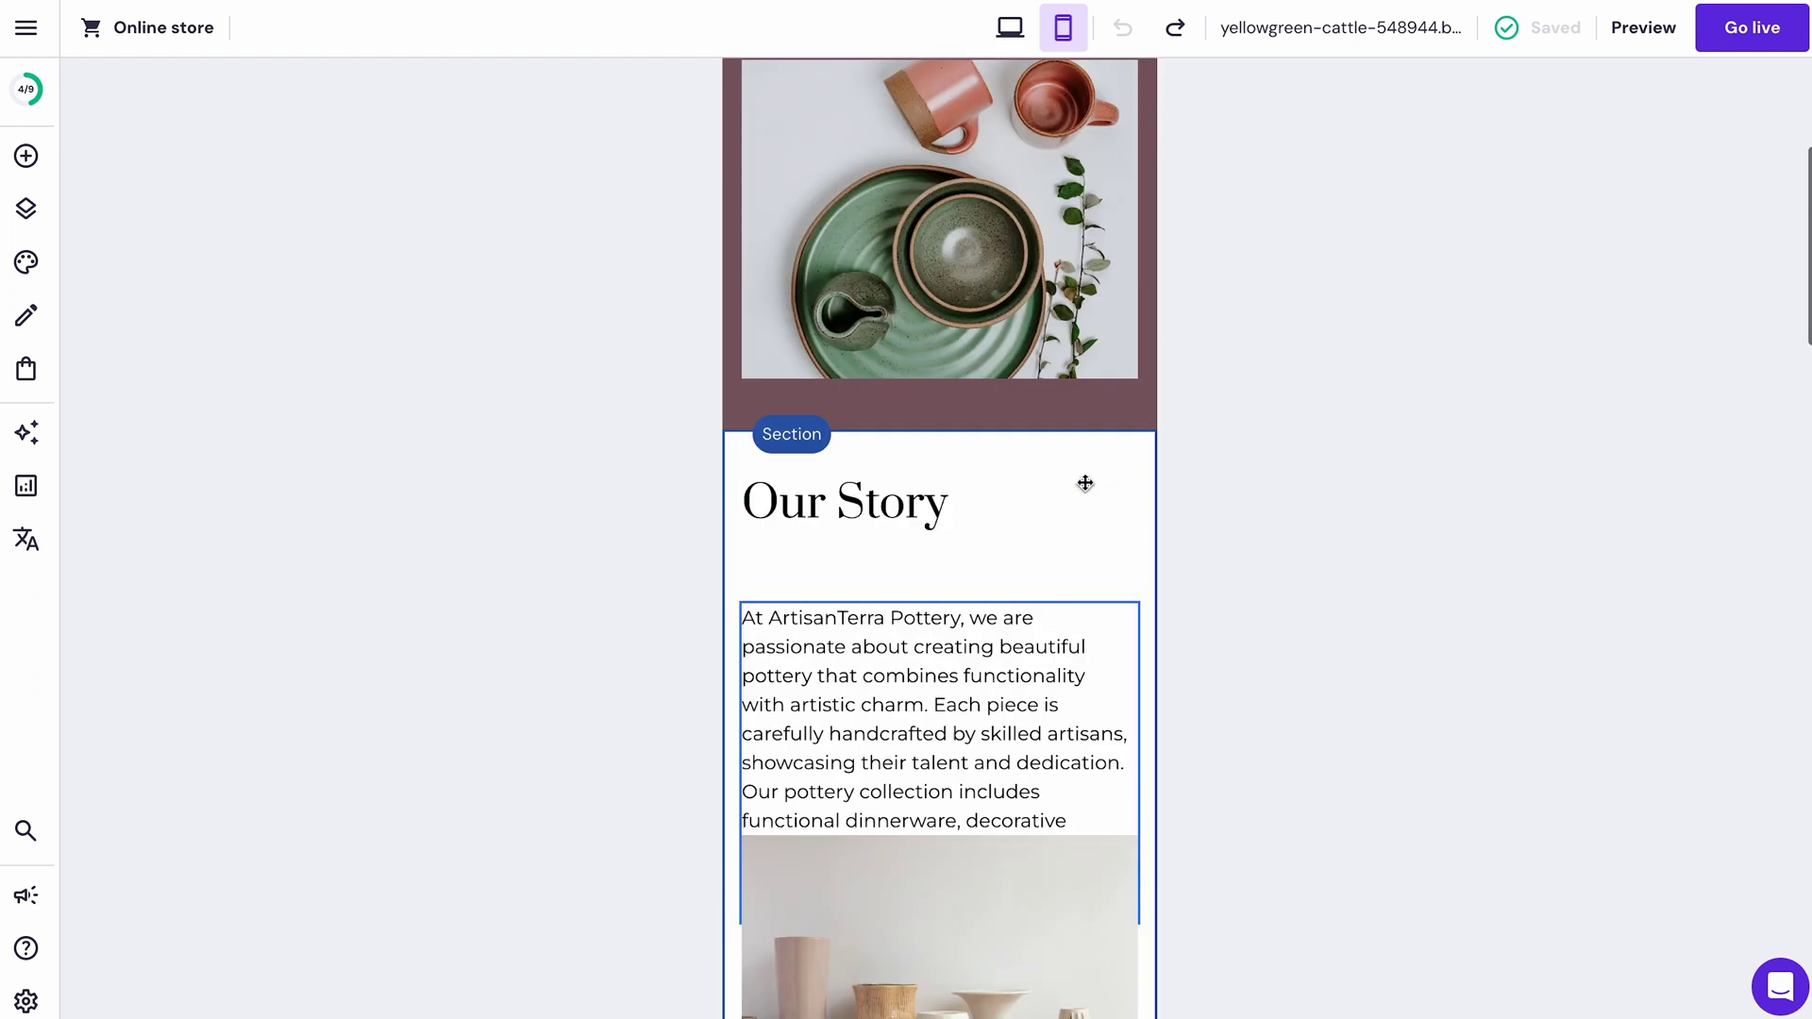
{"action": "left_click", "coordinate": [1010, 27]}
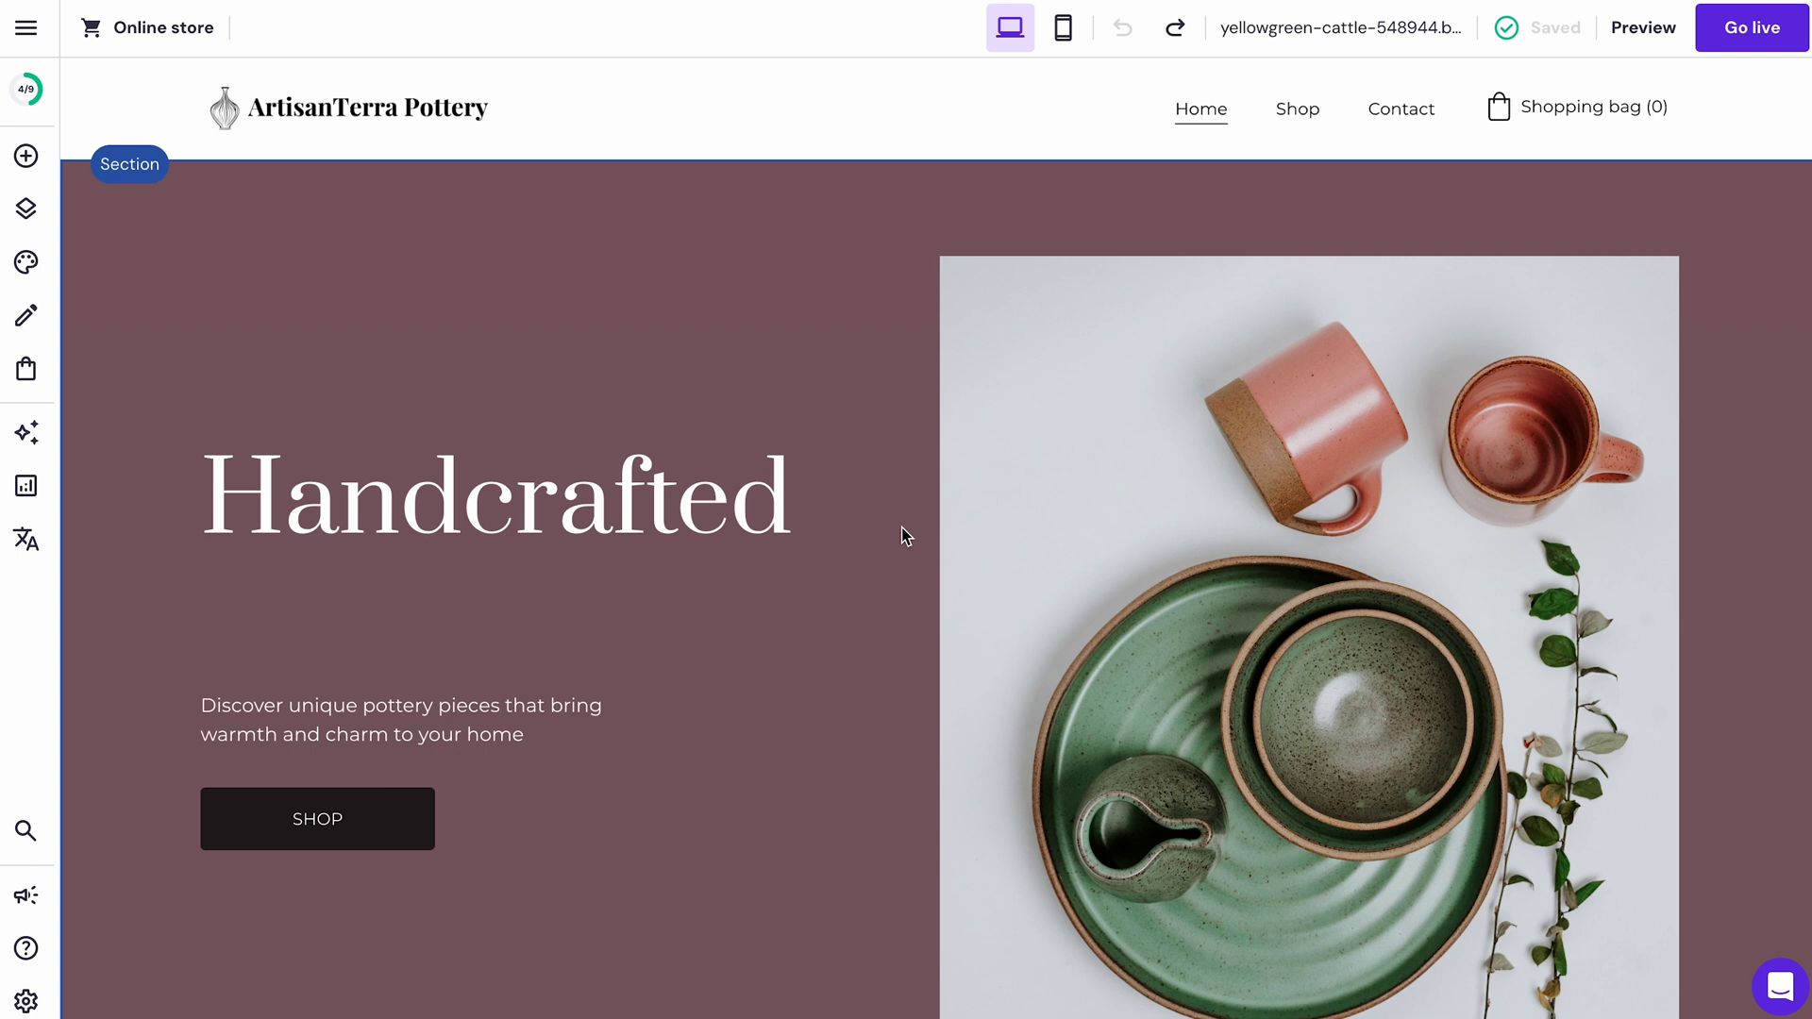
Reorder Shop in the site navigation so pages read Home, Shop, Contact
{"action": "left_click", "coordinate": [26, 209]}
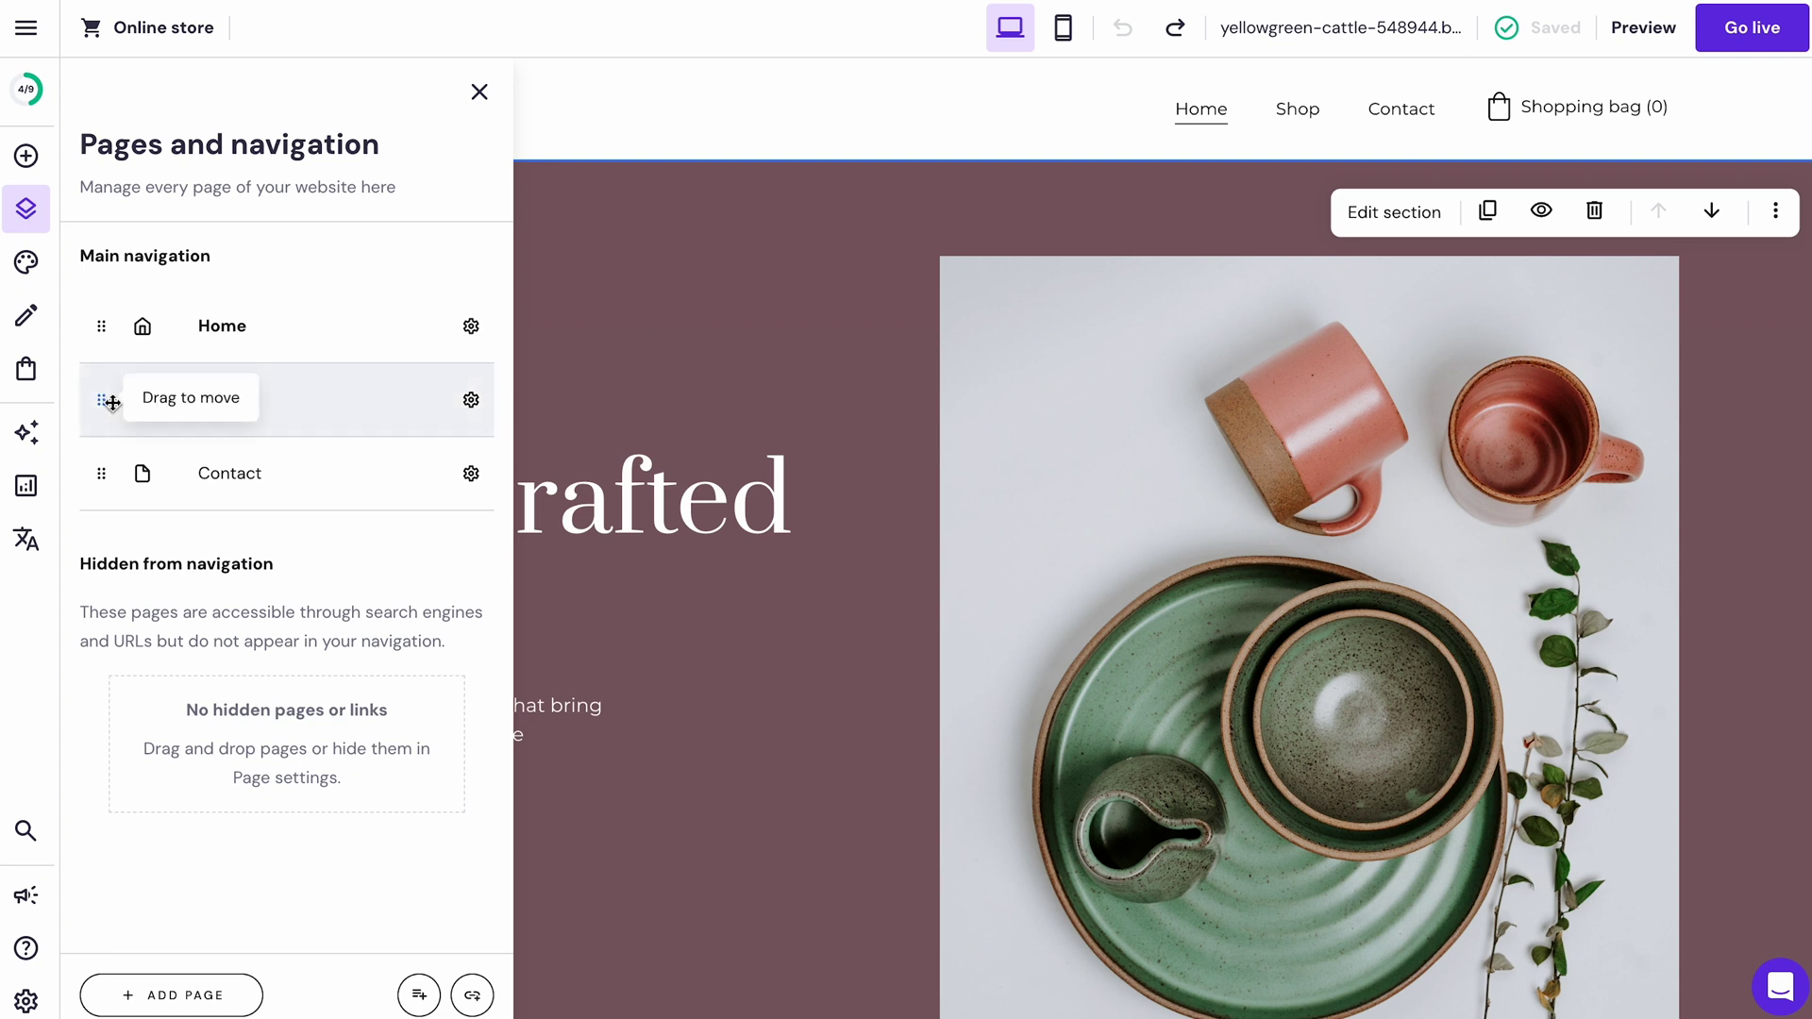
{"action": "mouse_move", "coordinate": [112, 403]}
{"action": "left_mouse_down"}
{"action": "mouse_move", "coordinate": [100, 476]}
{"action": "mouse_move", "coordinate": [97, 402]}
{"action": "left_mouse_up"}
{"action": "left_click", "coordinate": [734, 660]}
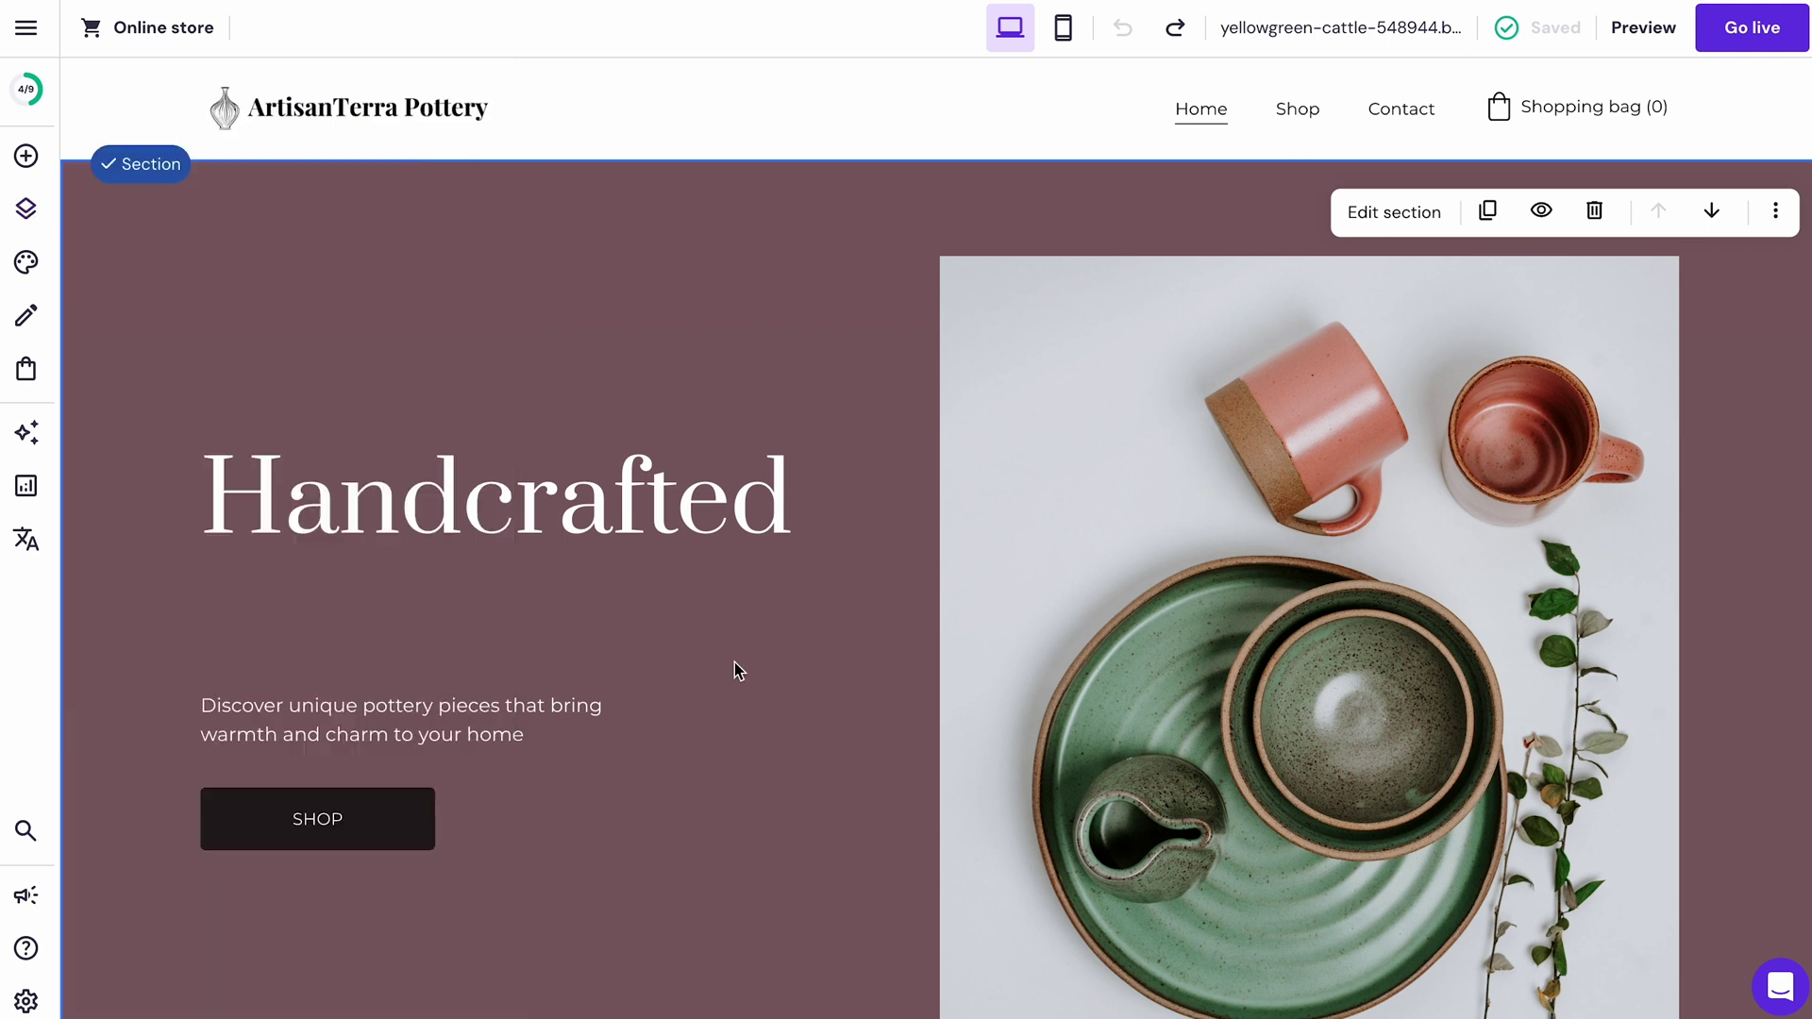
Browse the About section templates and dismiss them without adding a section
{"action": "scroll", "coordinate": [769, 676], "scroll_direction": "down", "scroll_amount": 5}
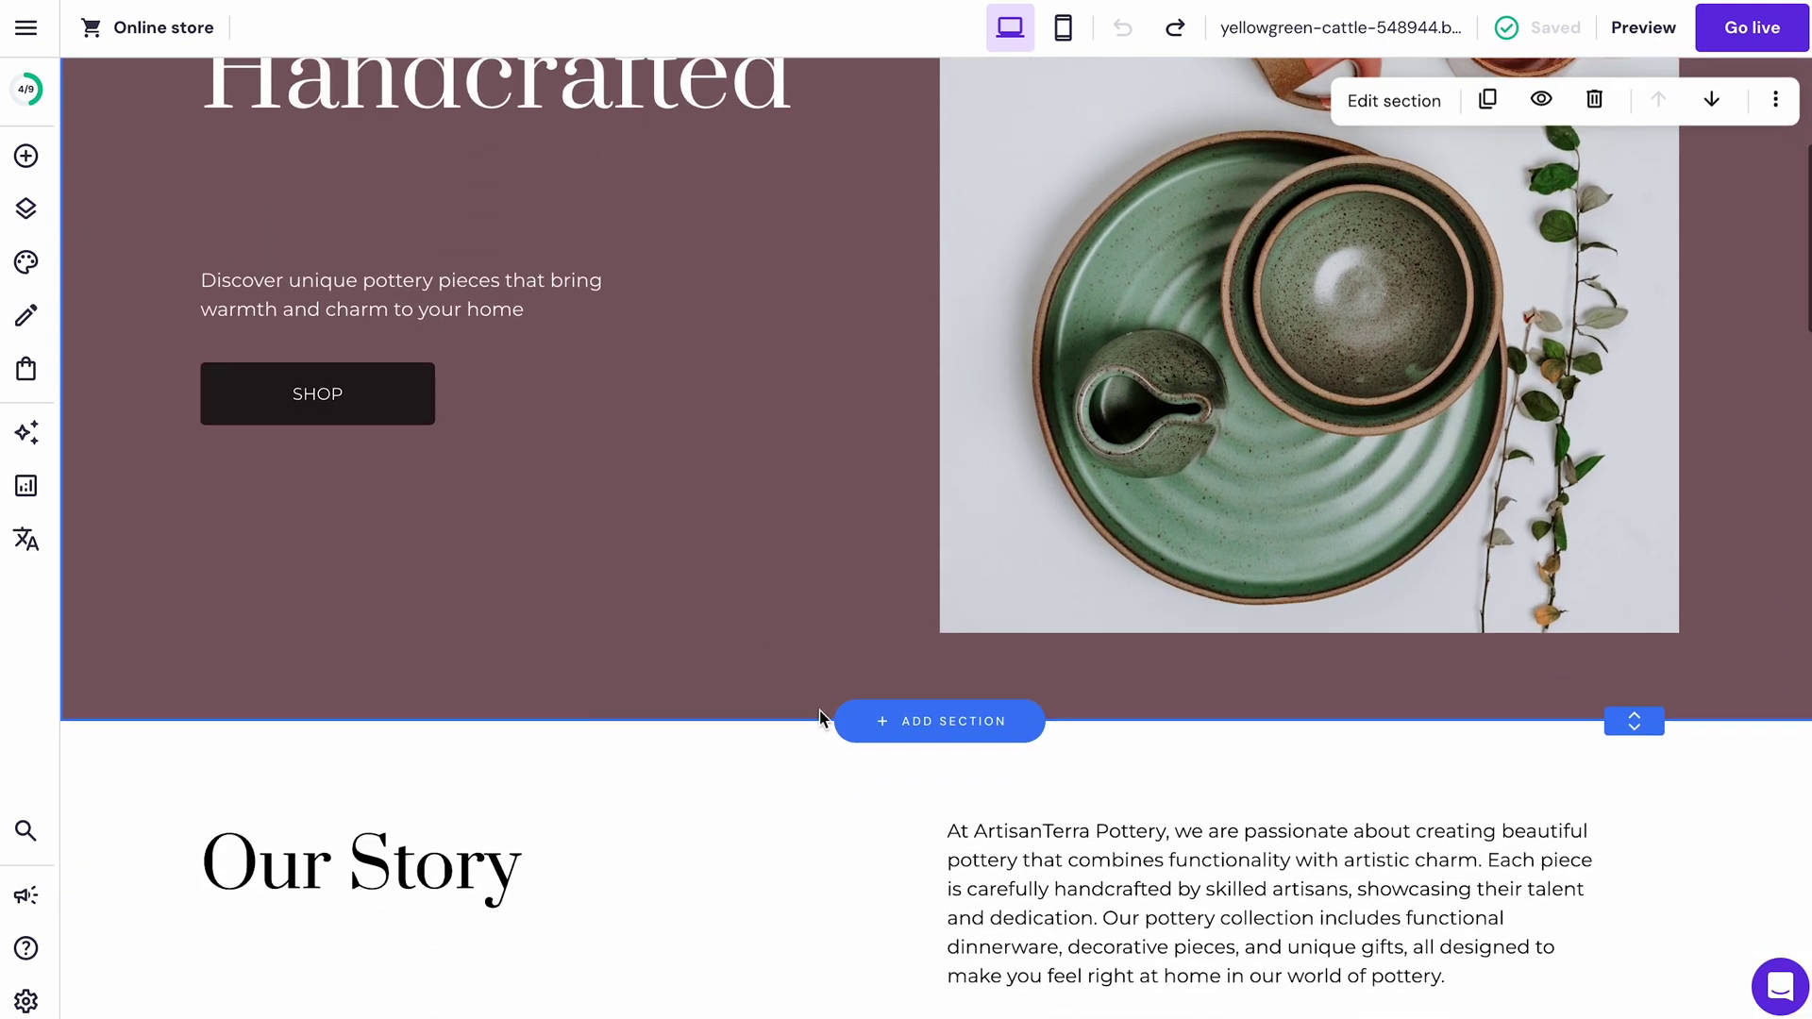
{"action": "left_click", "coordinate": [941, 721]}
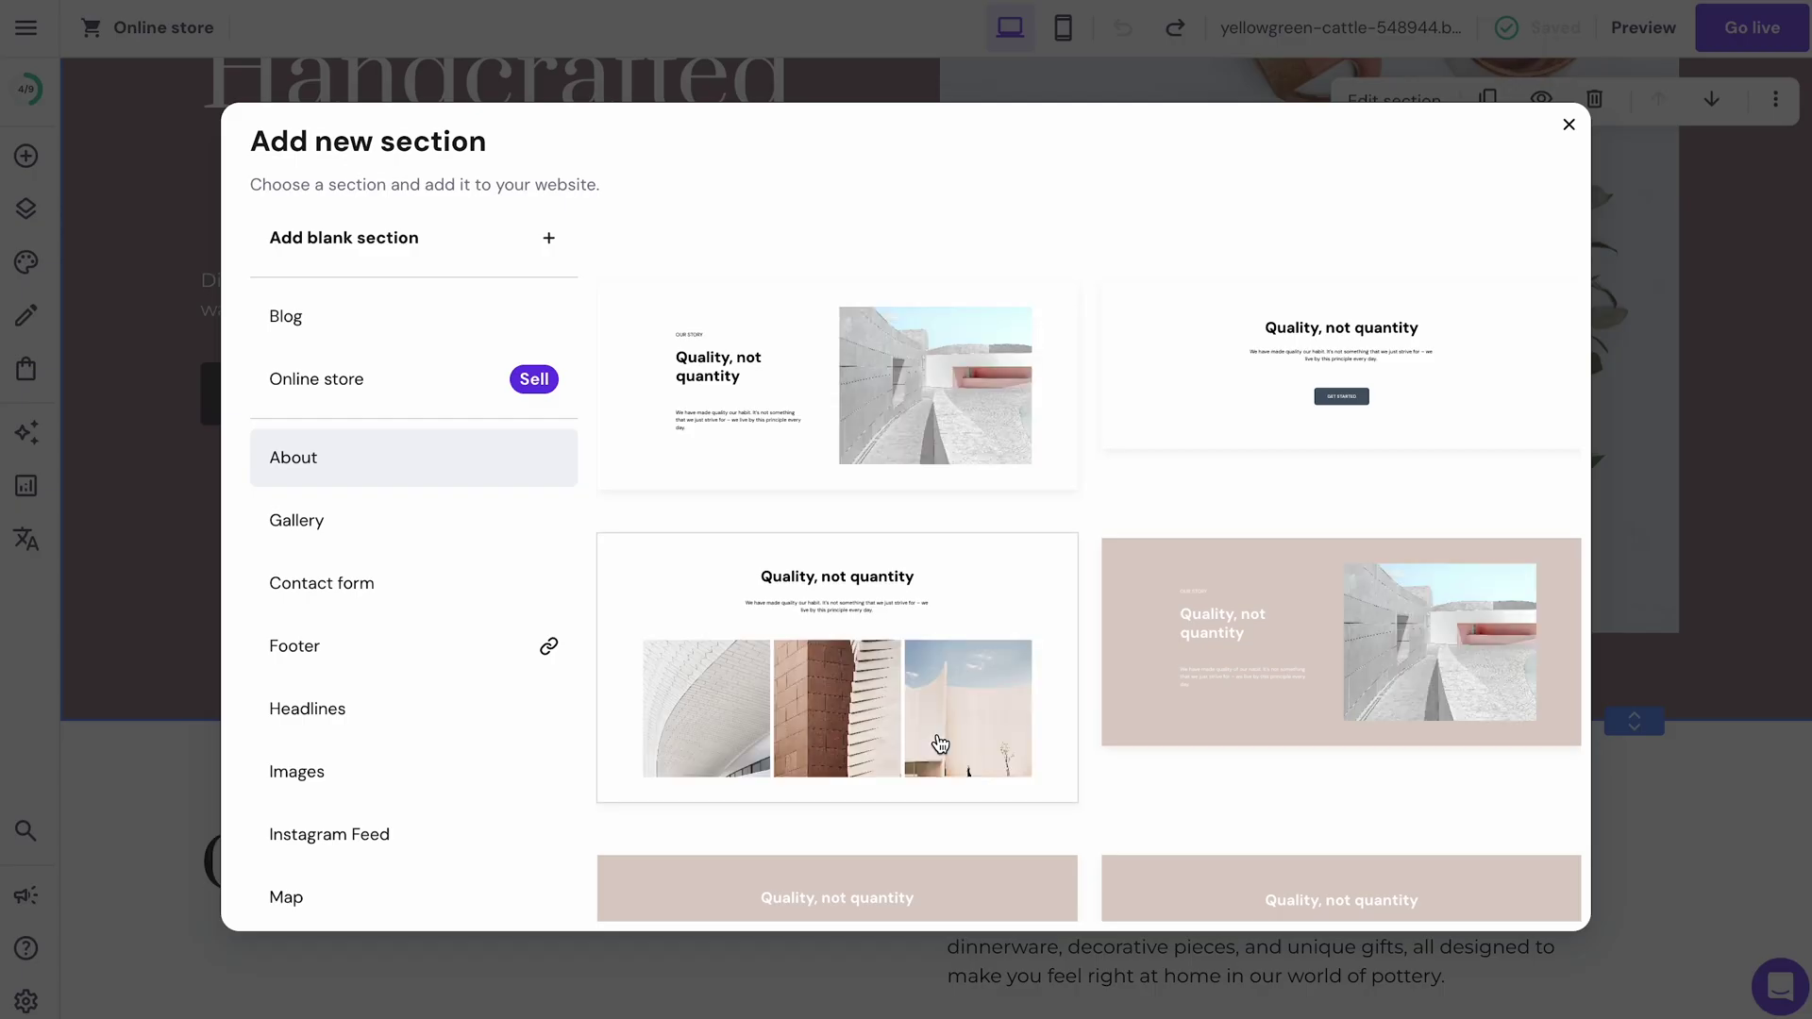
{"action": "left_click", "coordinate": [1746, 850]}
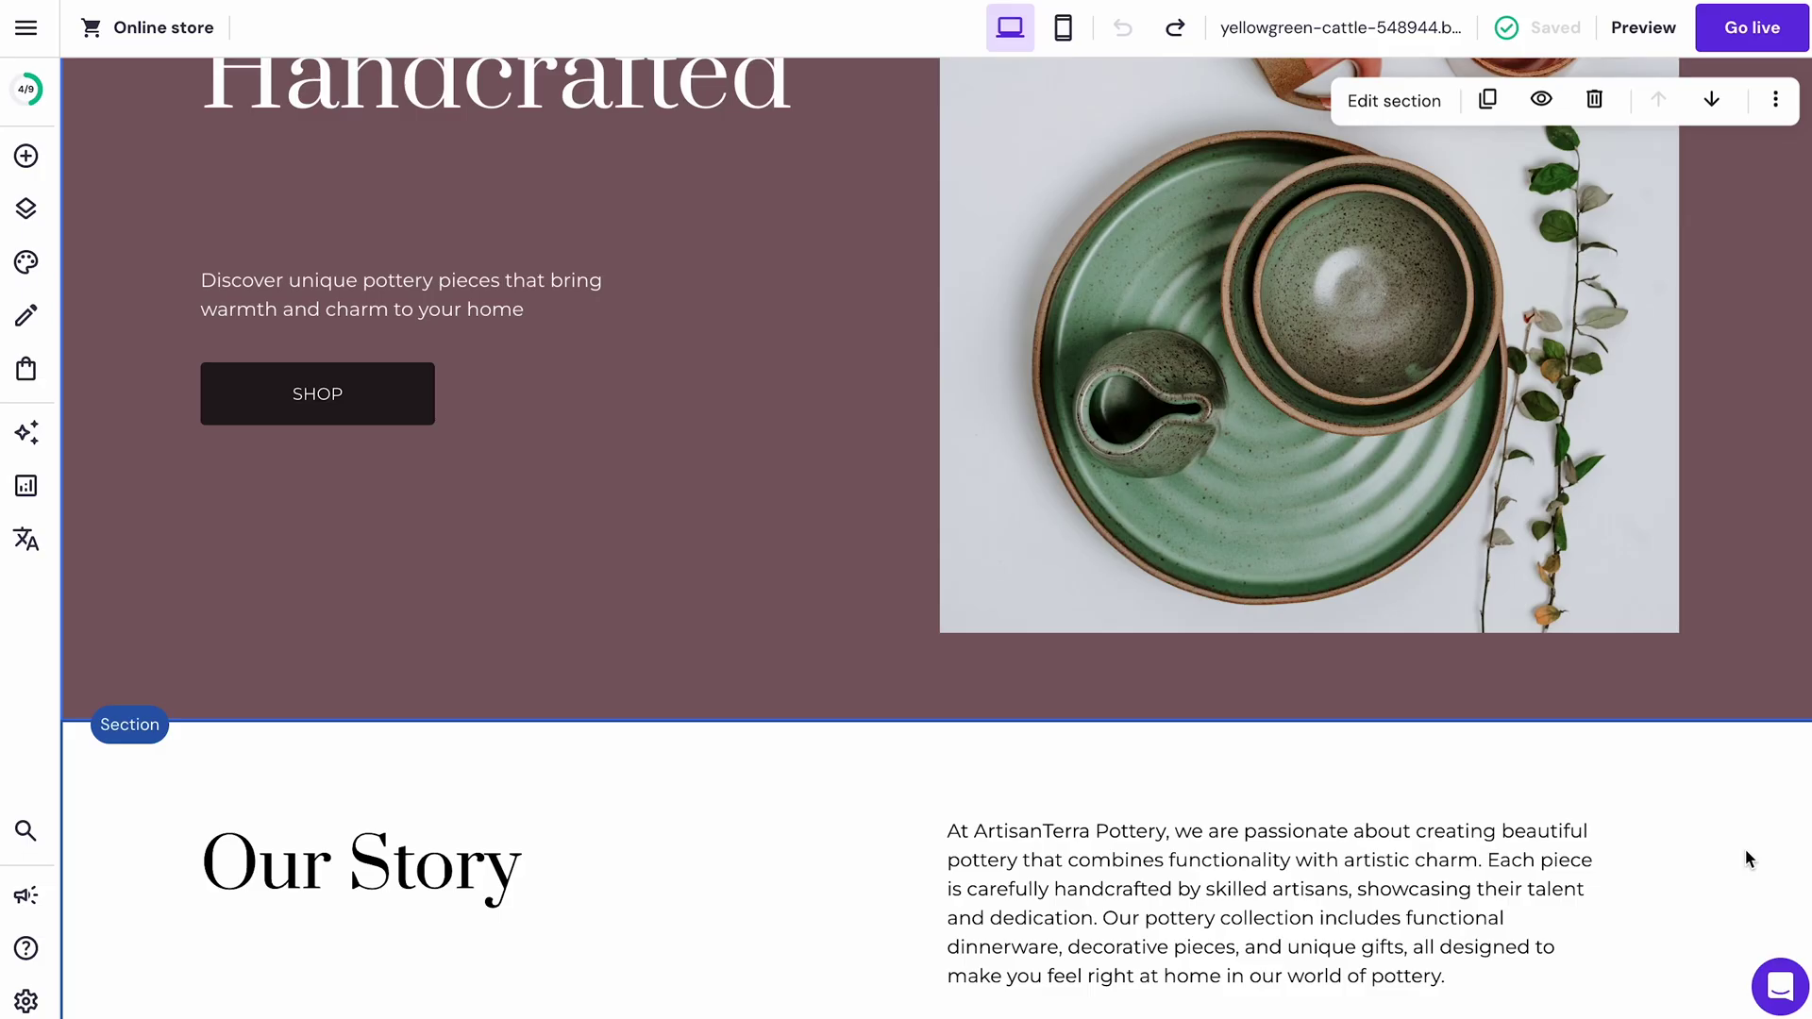
{"action": "scroll", "coordinate": [680, 574], "scroll_direction": "up", "scroll_amount": 5}
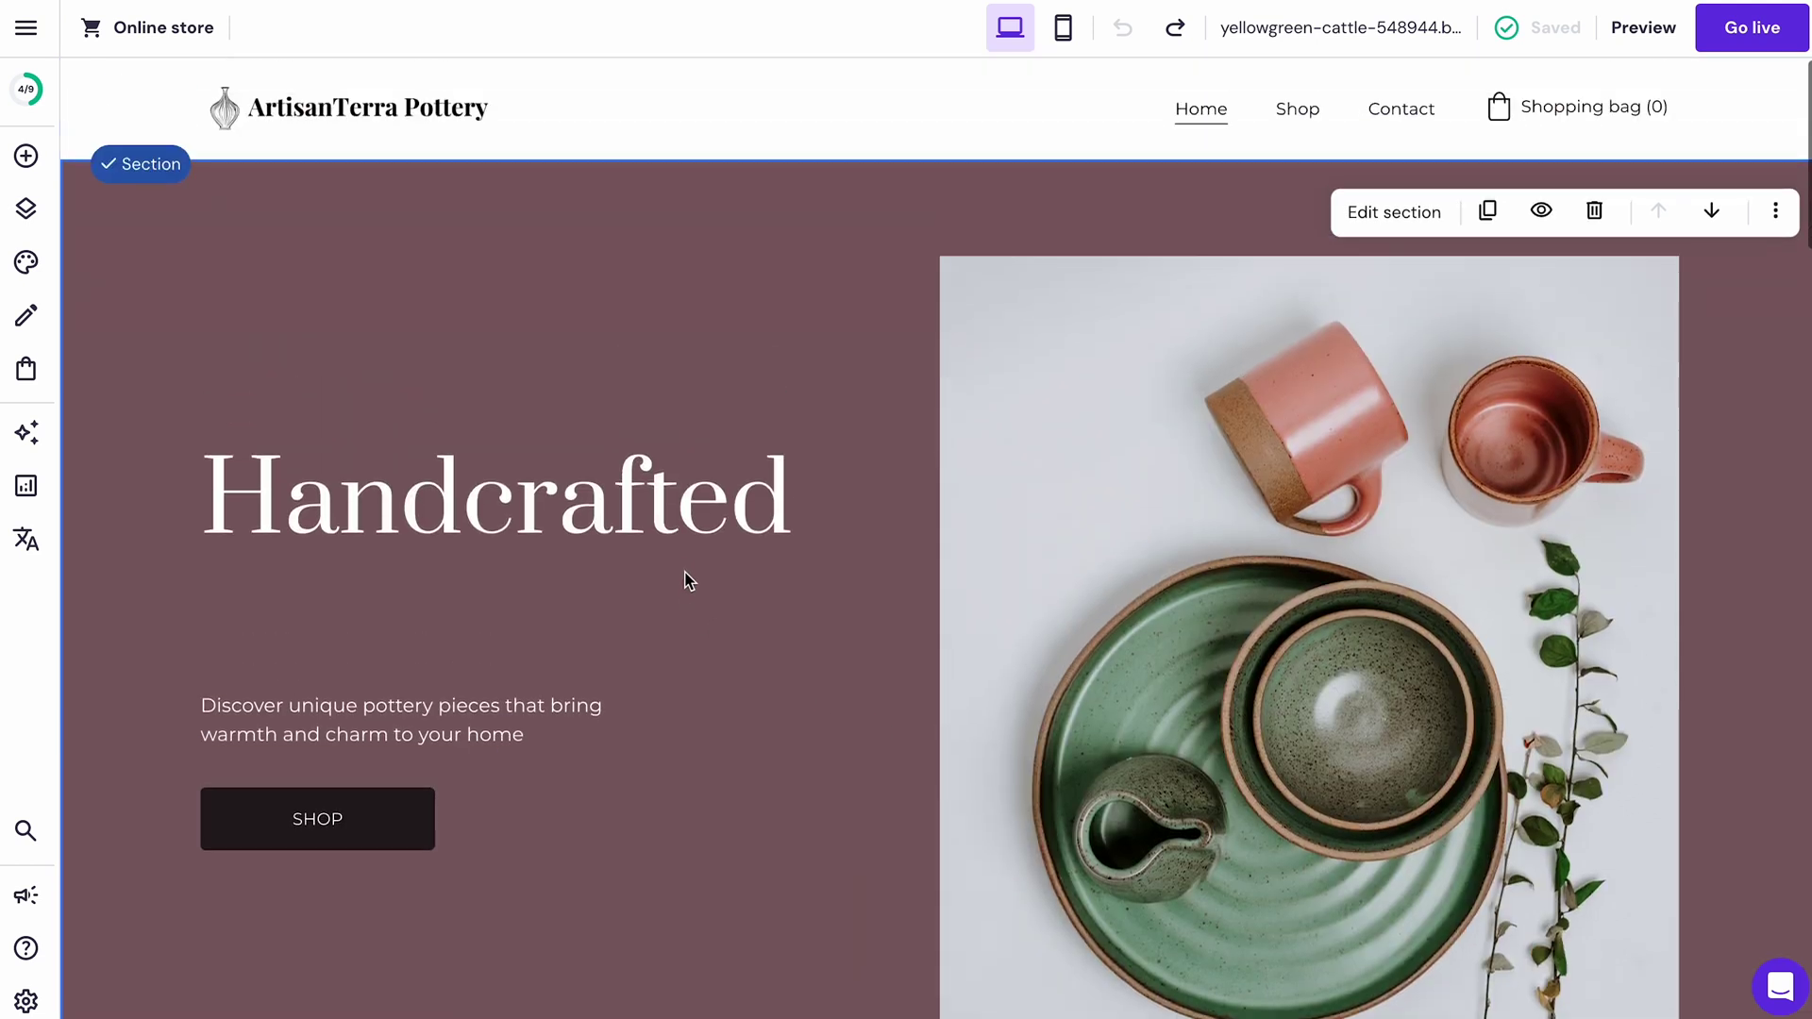
{"action": "left_click", "coordinate": [26, 207]}
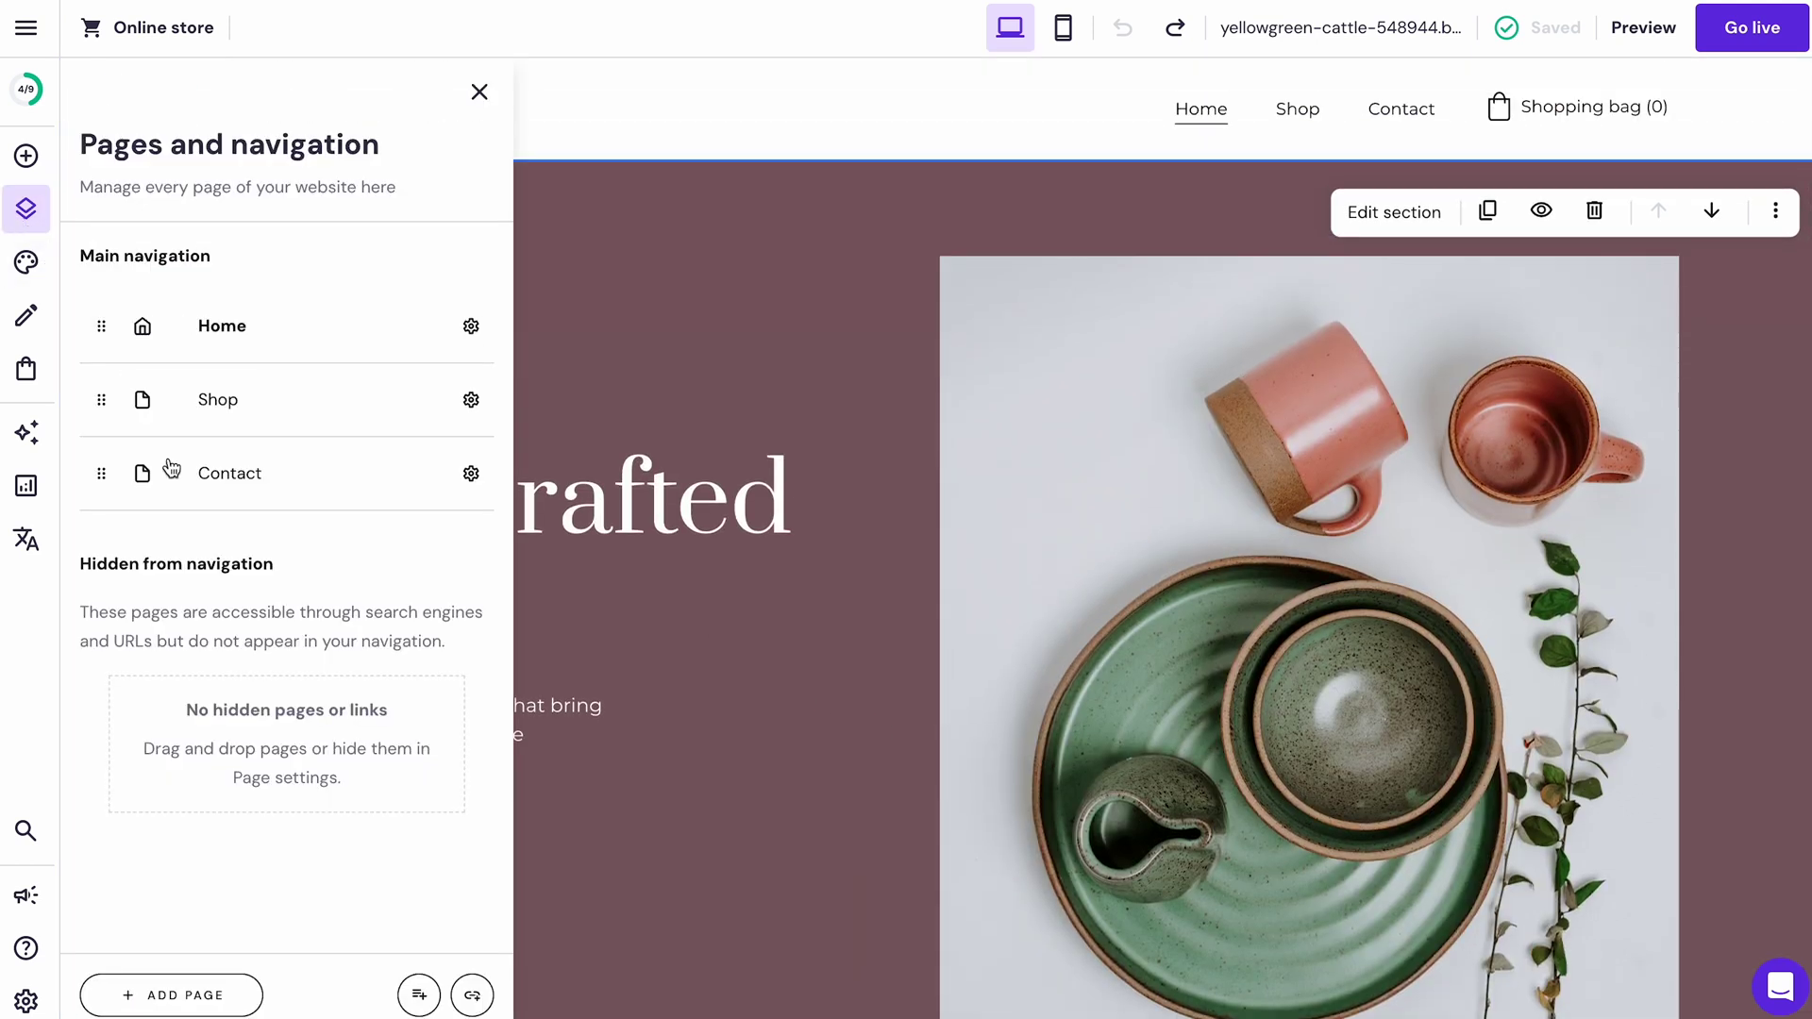
{"action": "left_click", "coordinate": [207, 991]}
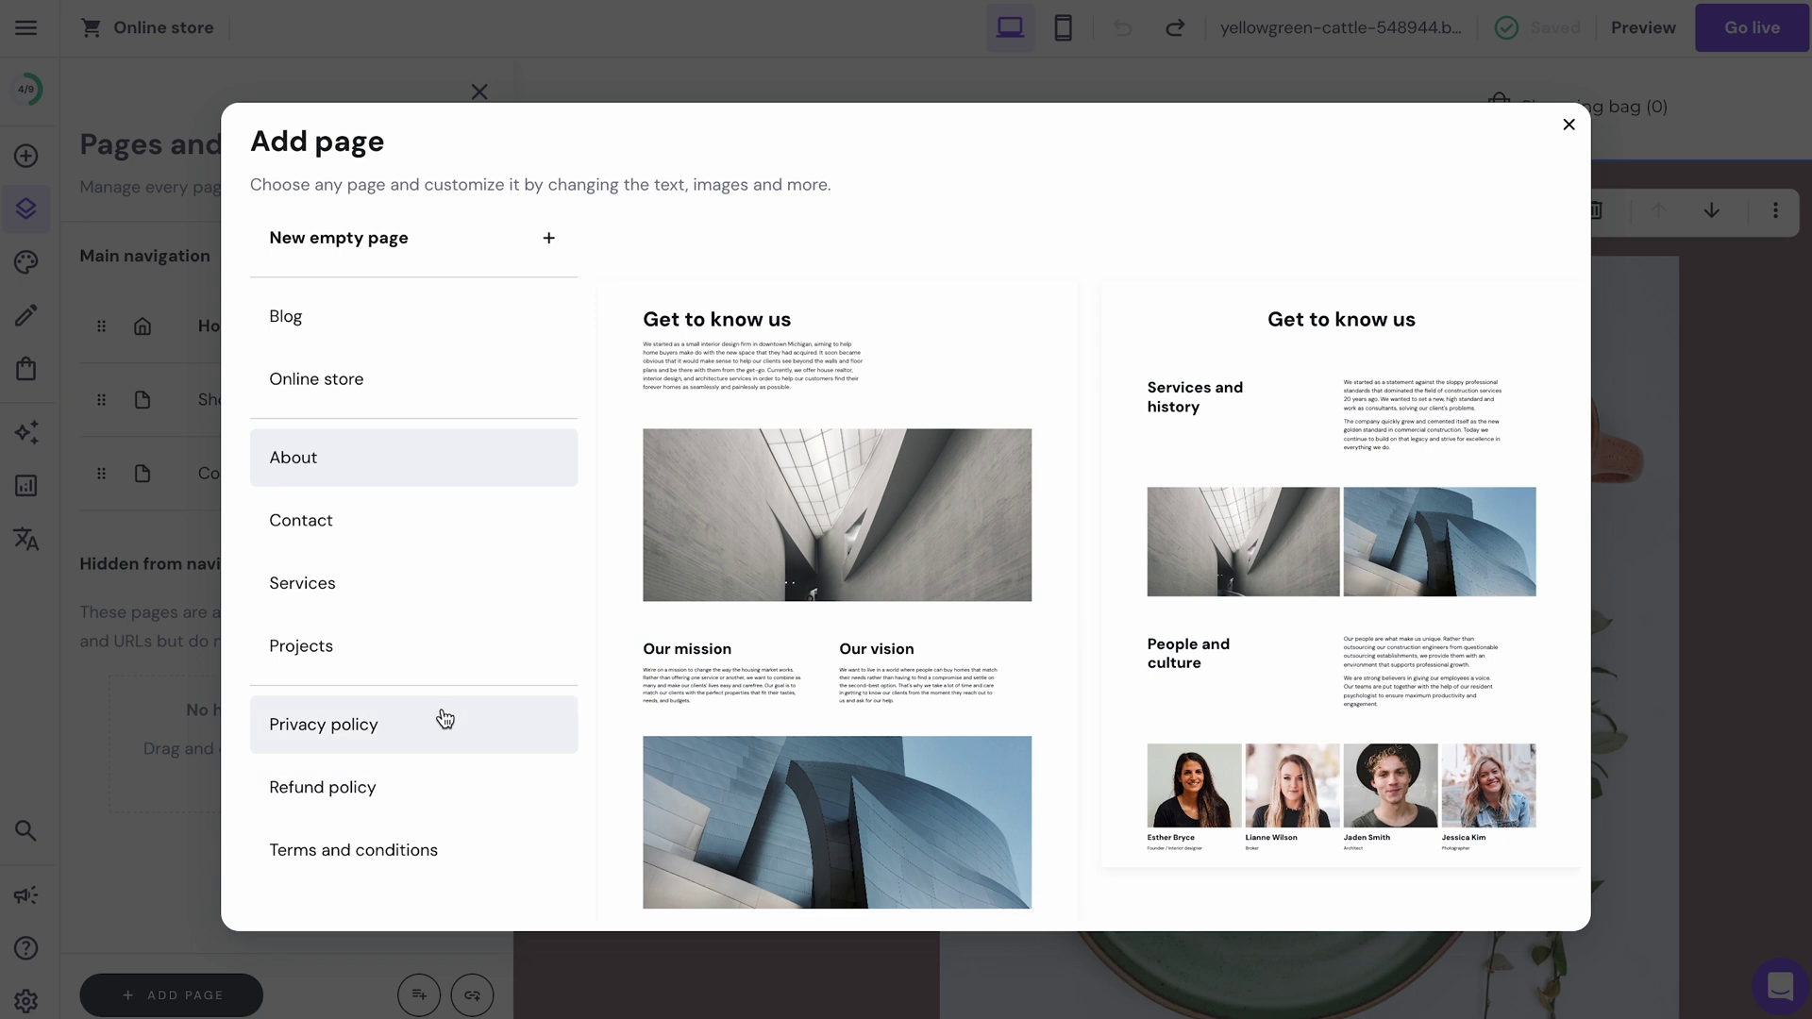
{"action": "left_click", "coordinate": [441, 531]}
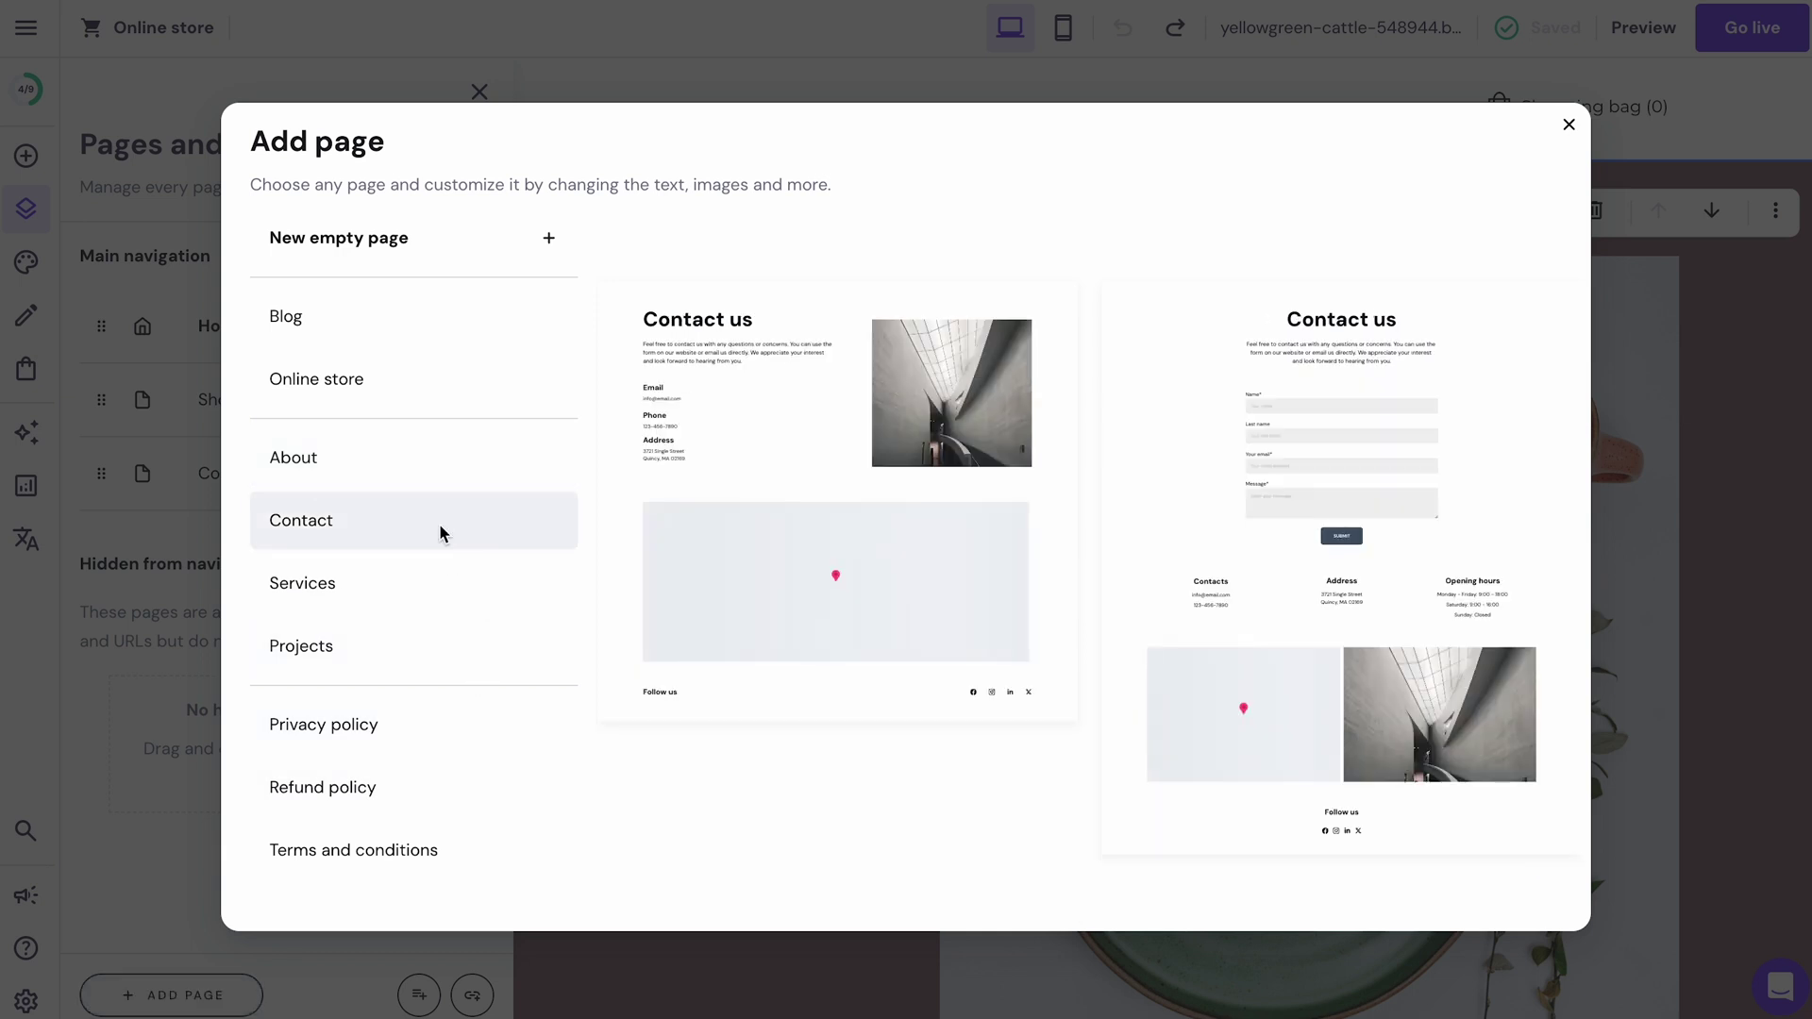
{"action": "left_click", "coordinate": [421, 593]}
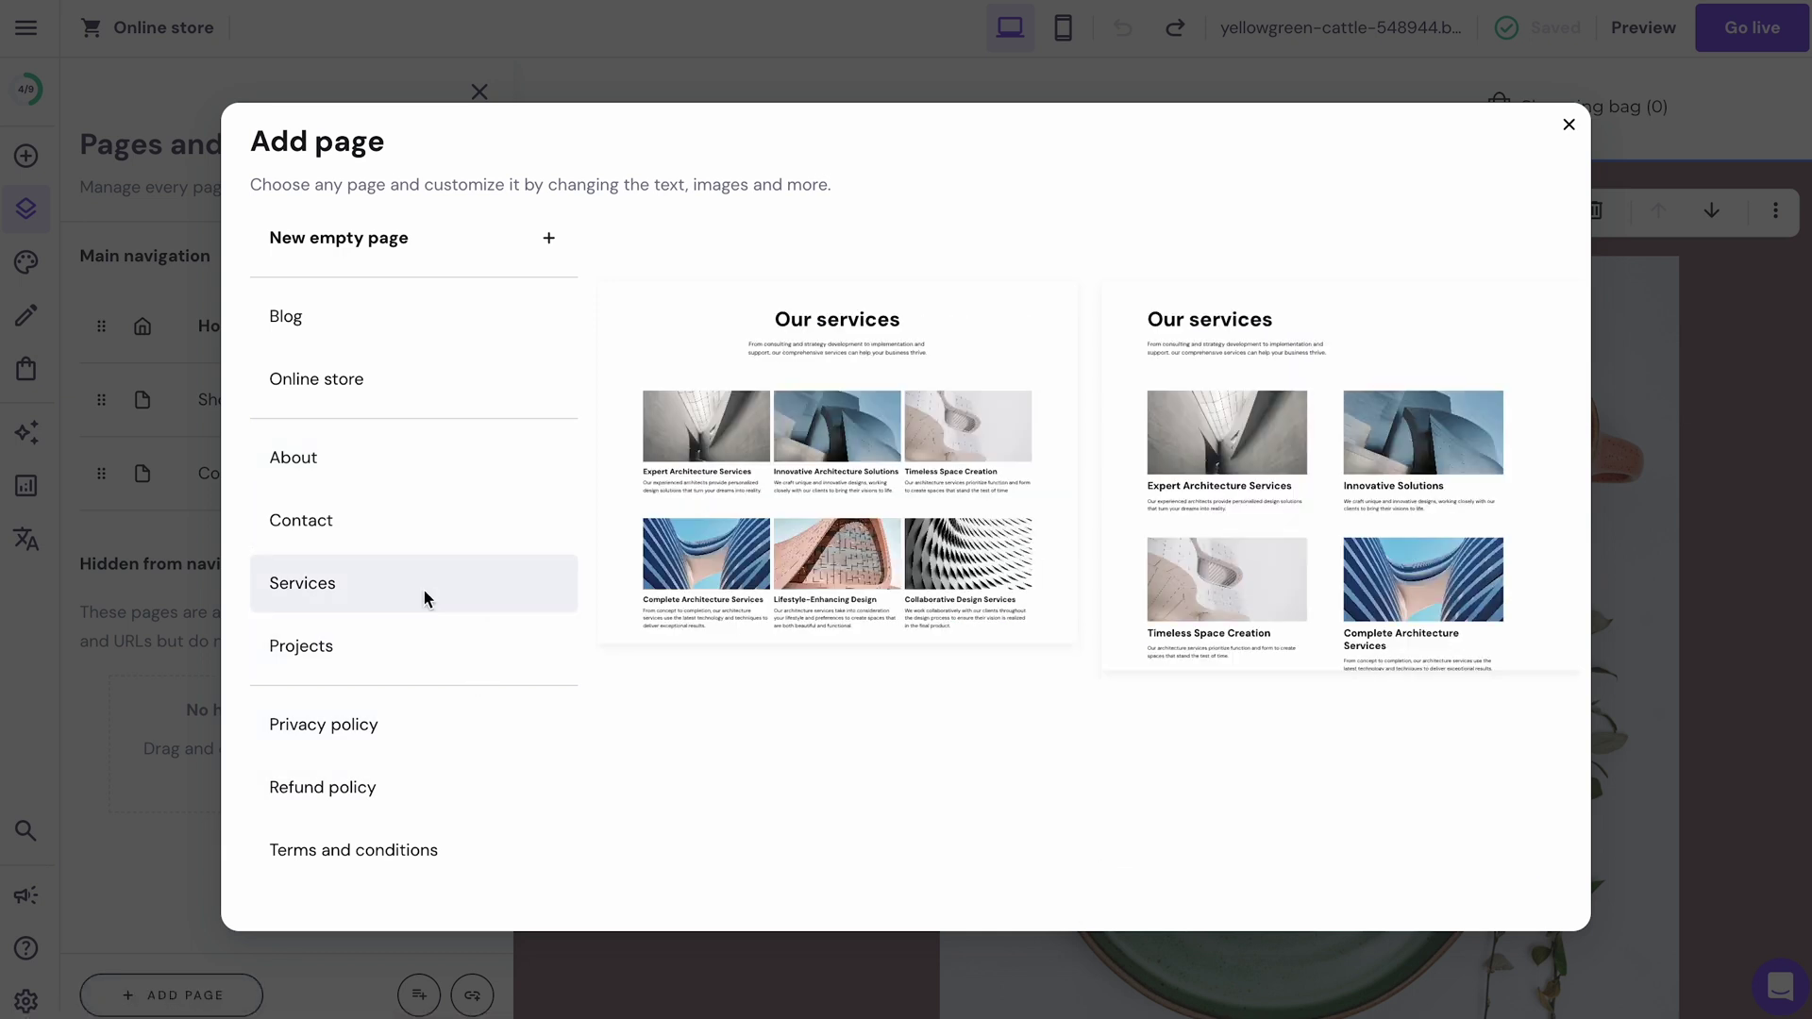
{"action": "left_click", "coordinate": [417, 649]}
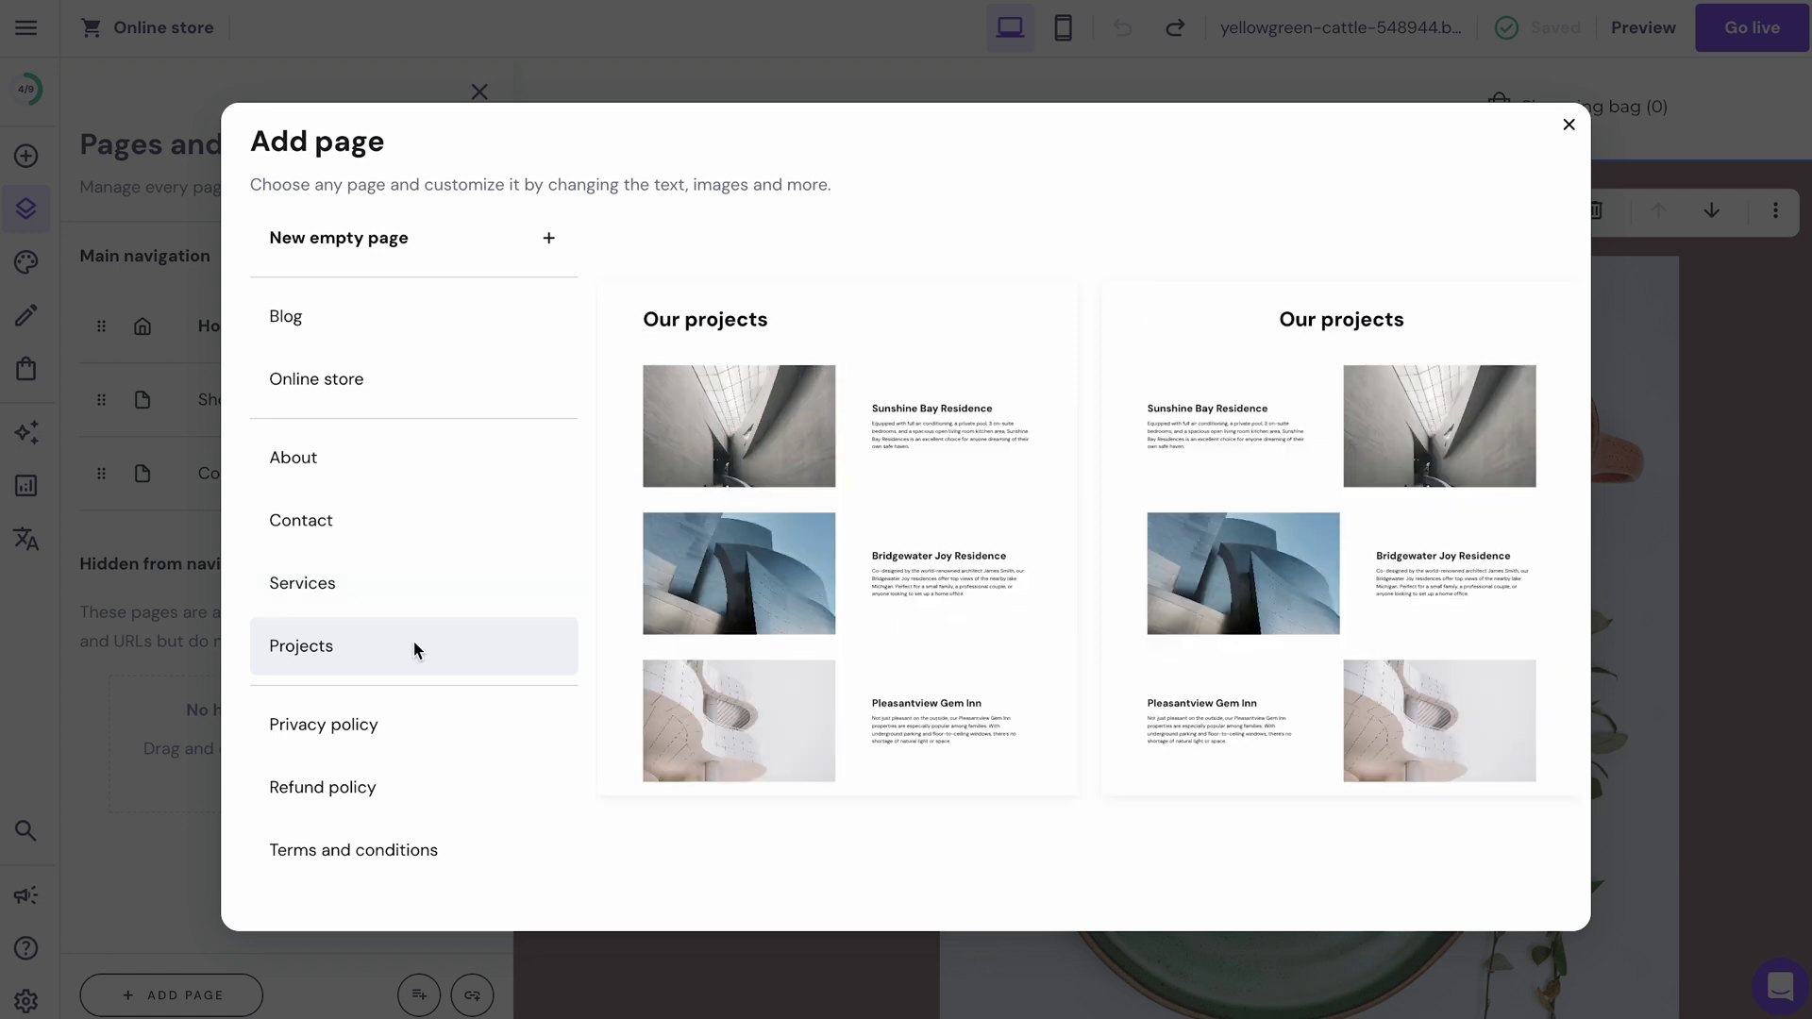
{"action": "left_click", "coordinate": [404, 719]}
{"action": "left_click", "coordinate": [393, 790]}
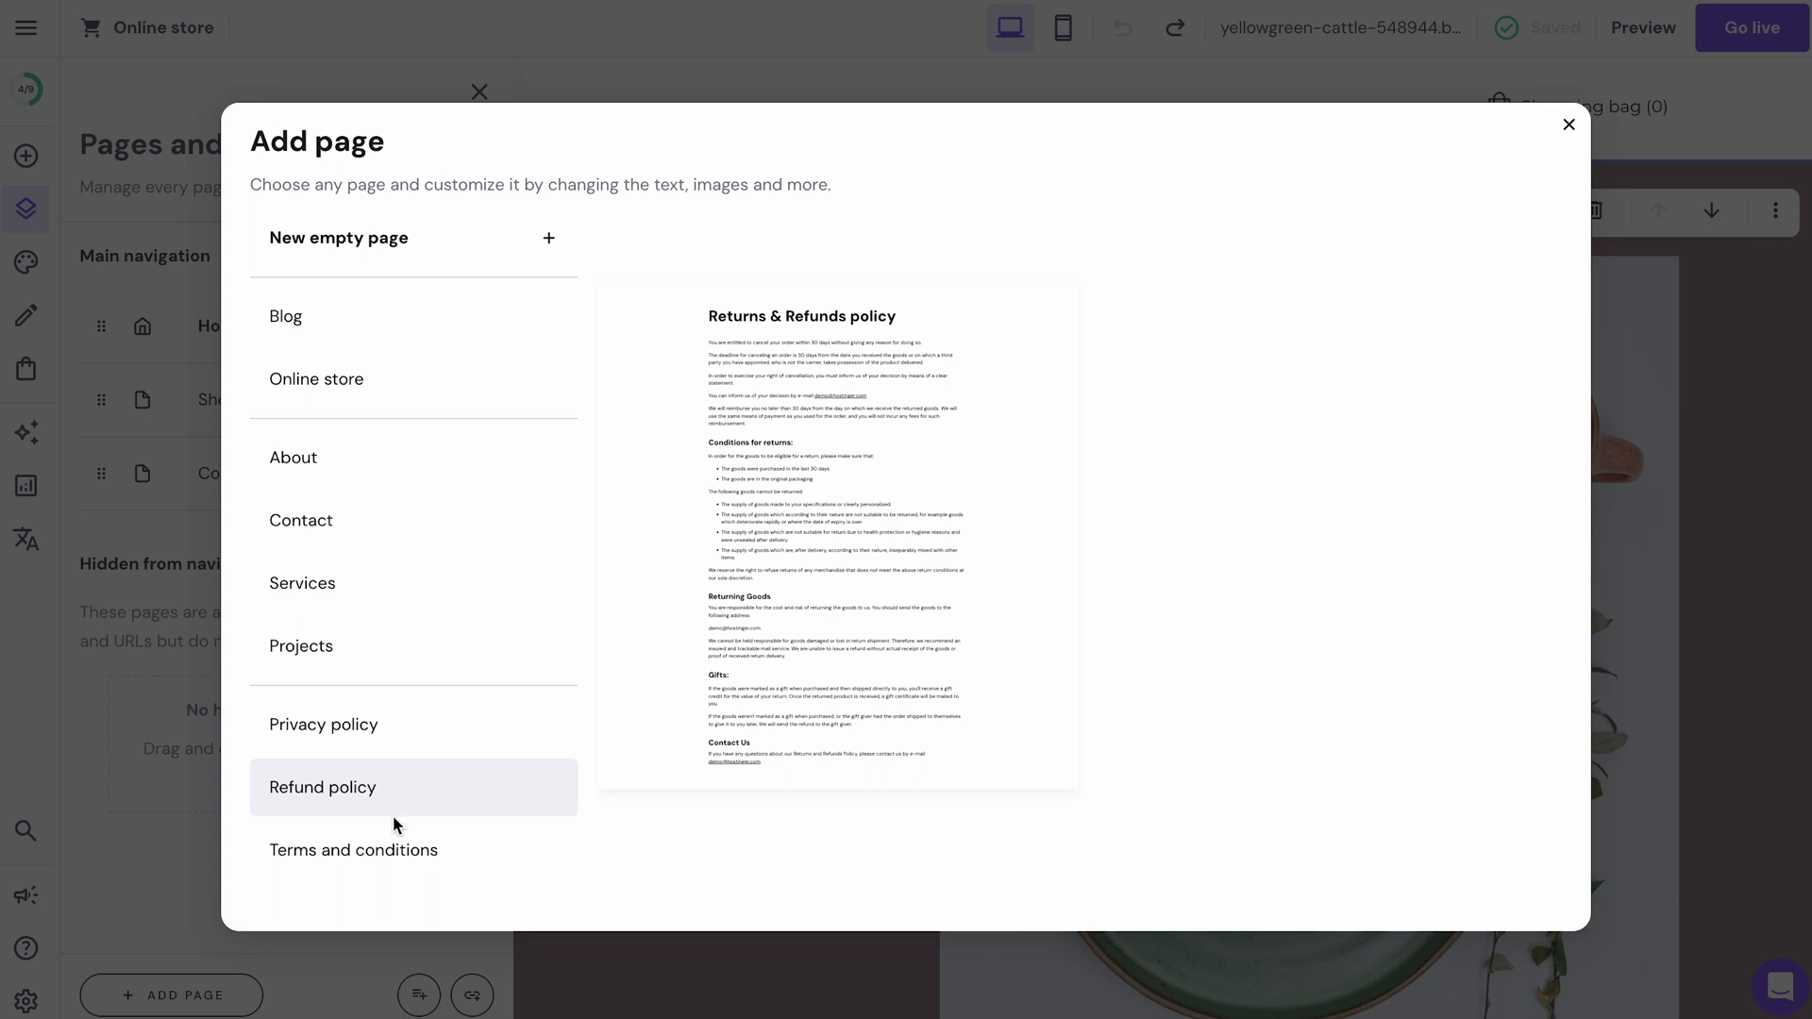
{"action": "left_click", "coordinate": [394, 845]}
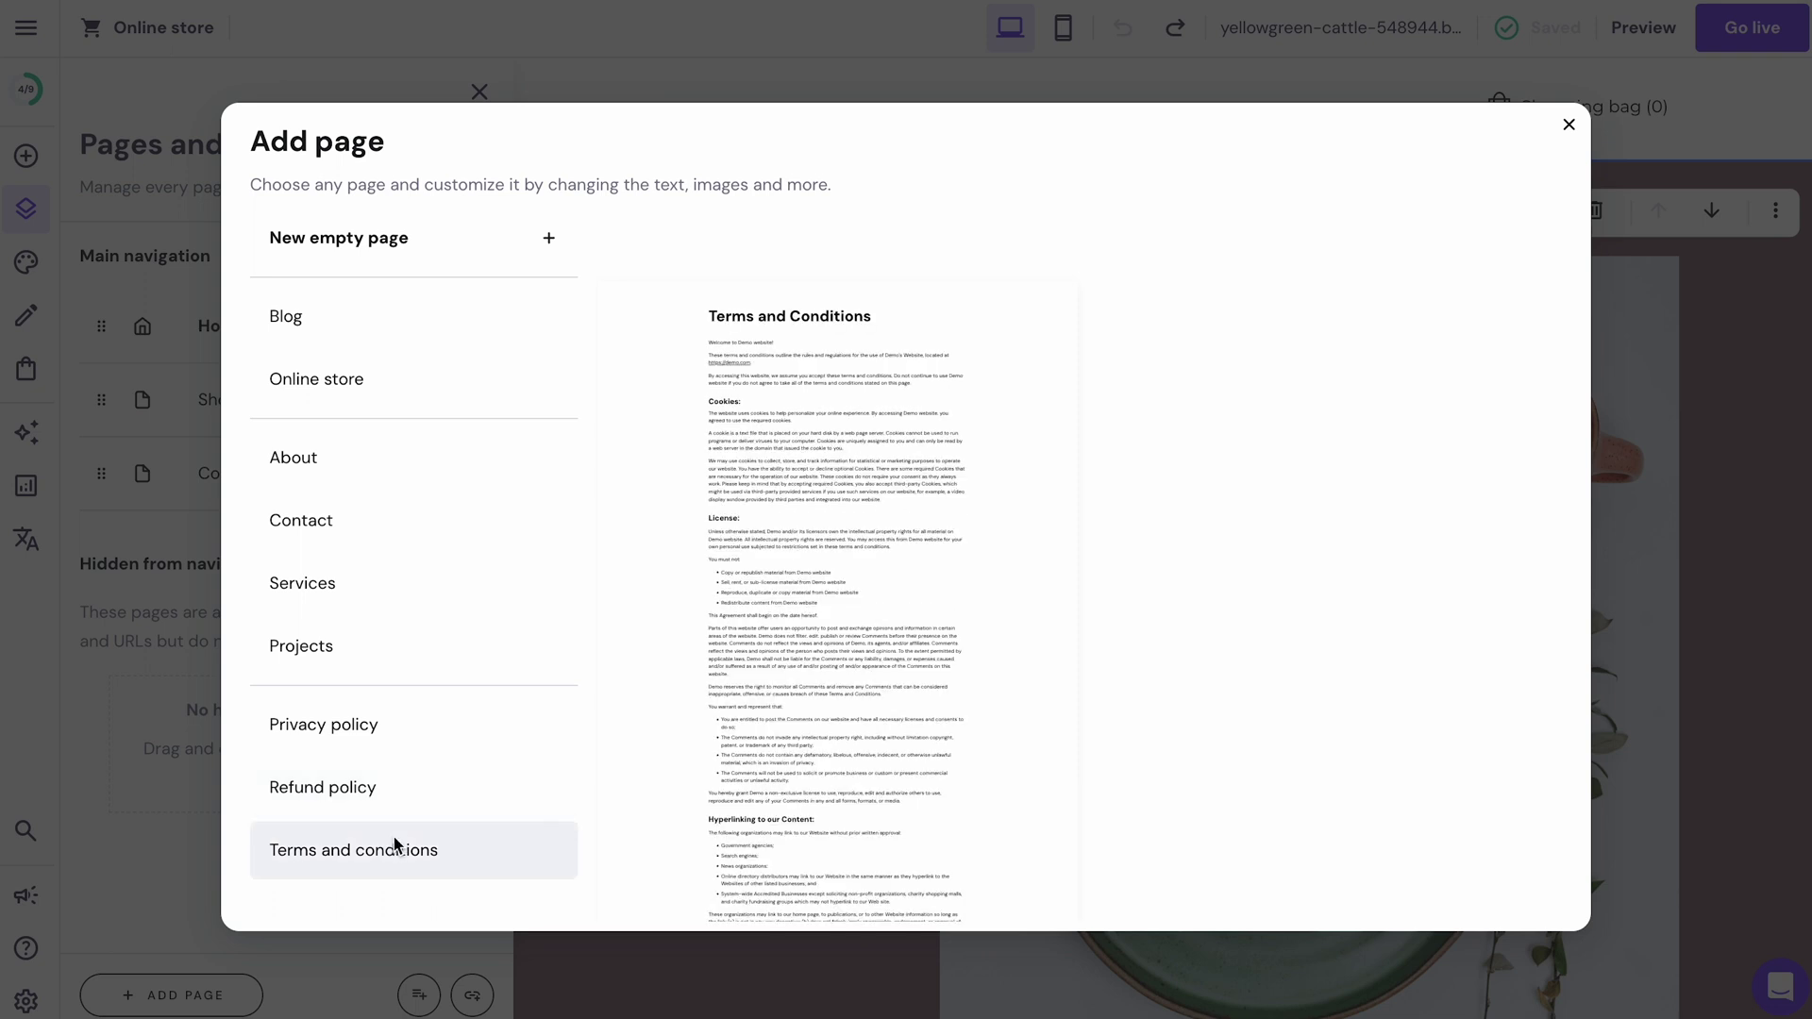
{"action": "left_click", "coordinate": [1735, 606]}
{"action": "left_click", "coordinate": [1736, 598]}
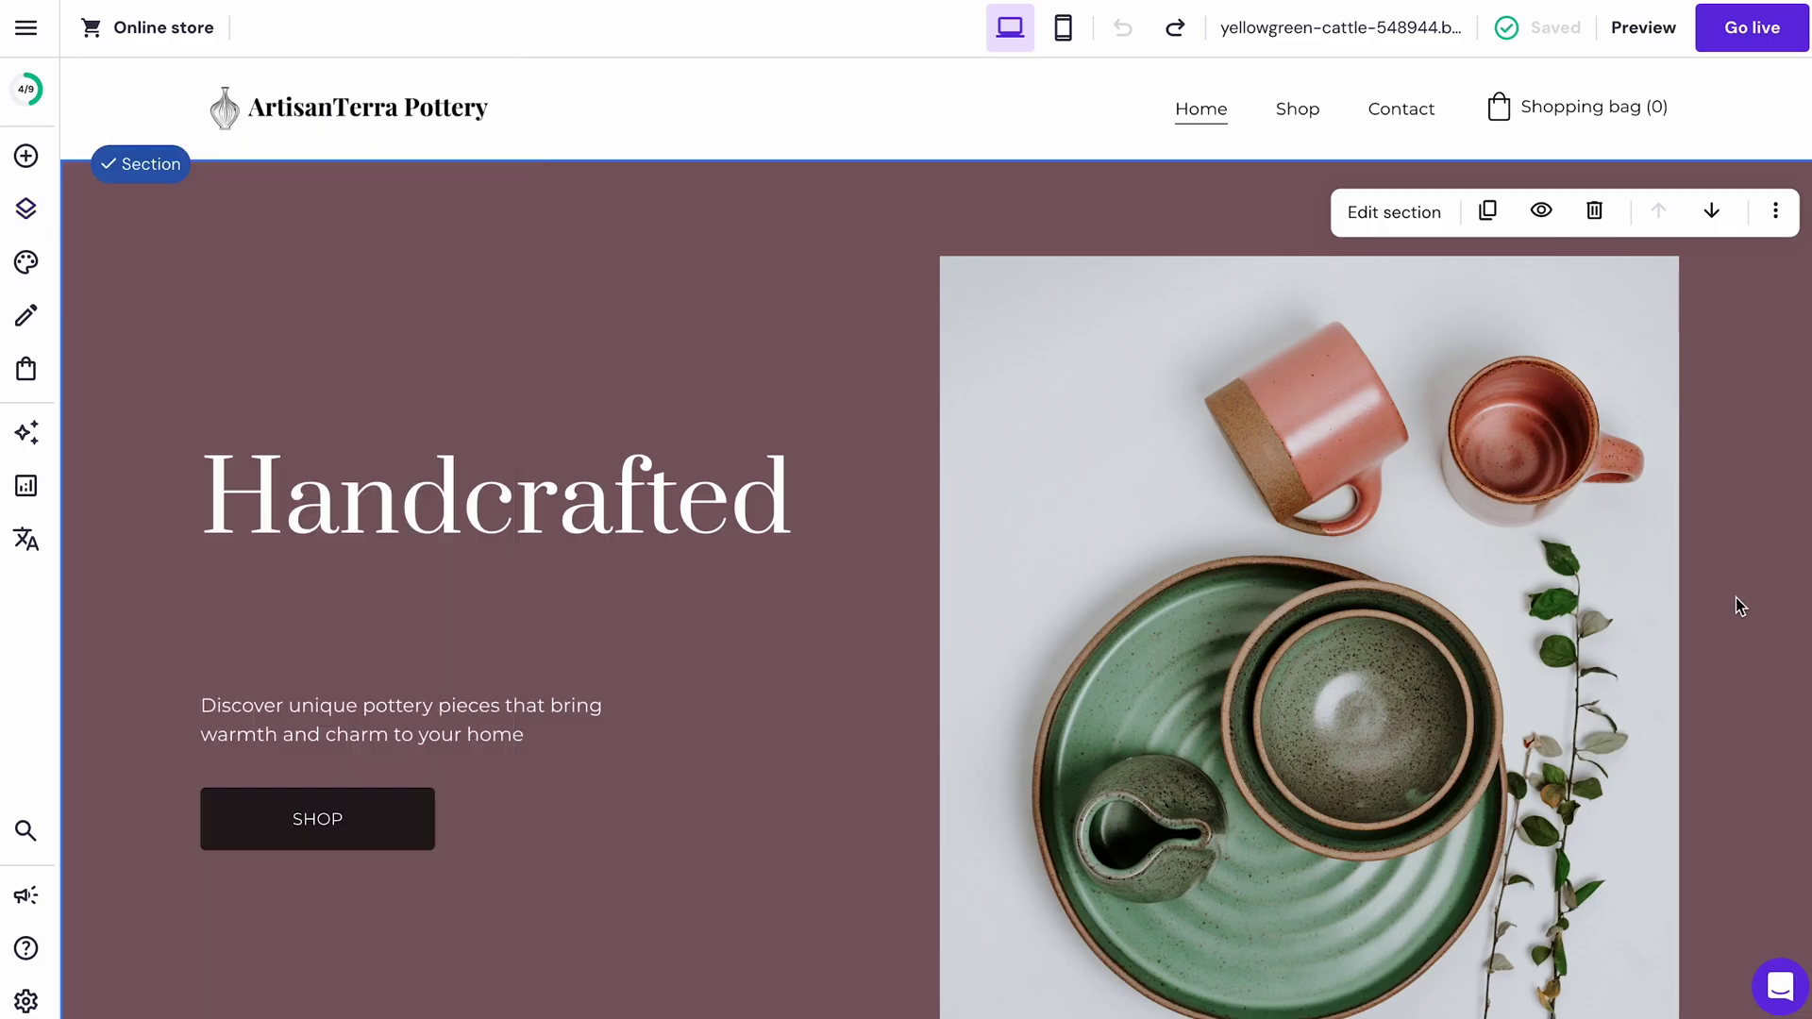
{"action": "left_click", "coordinate": [457, 731]}
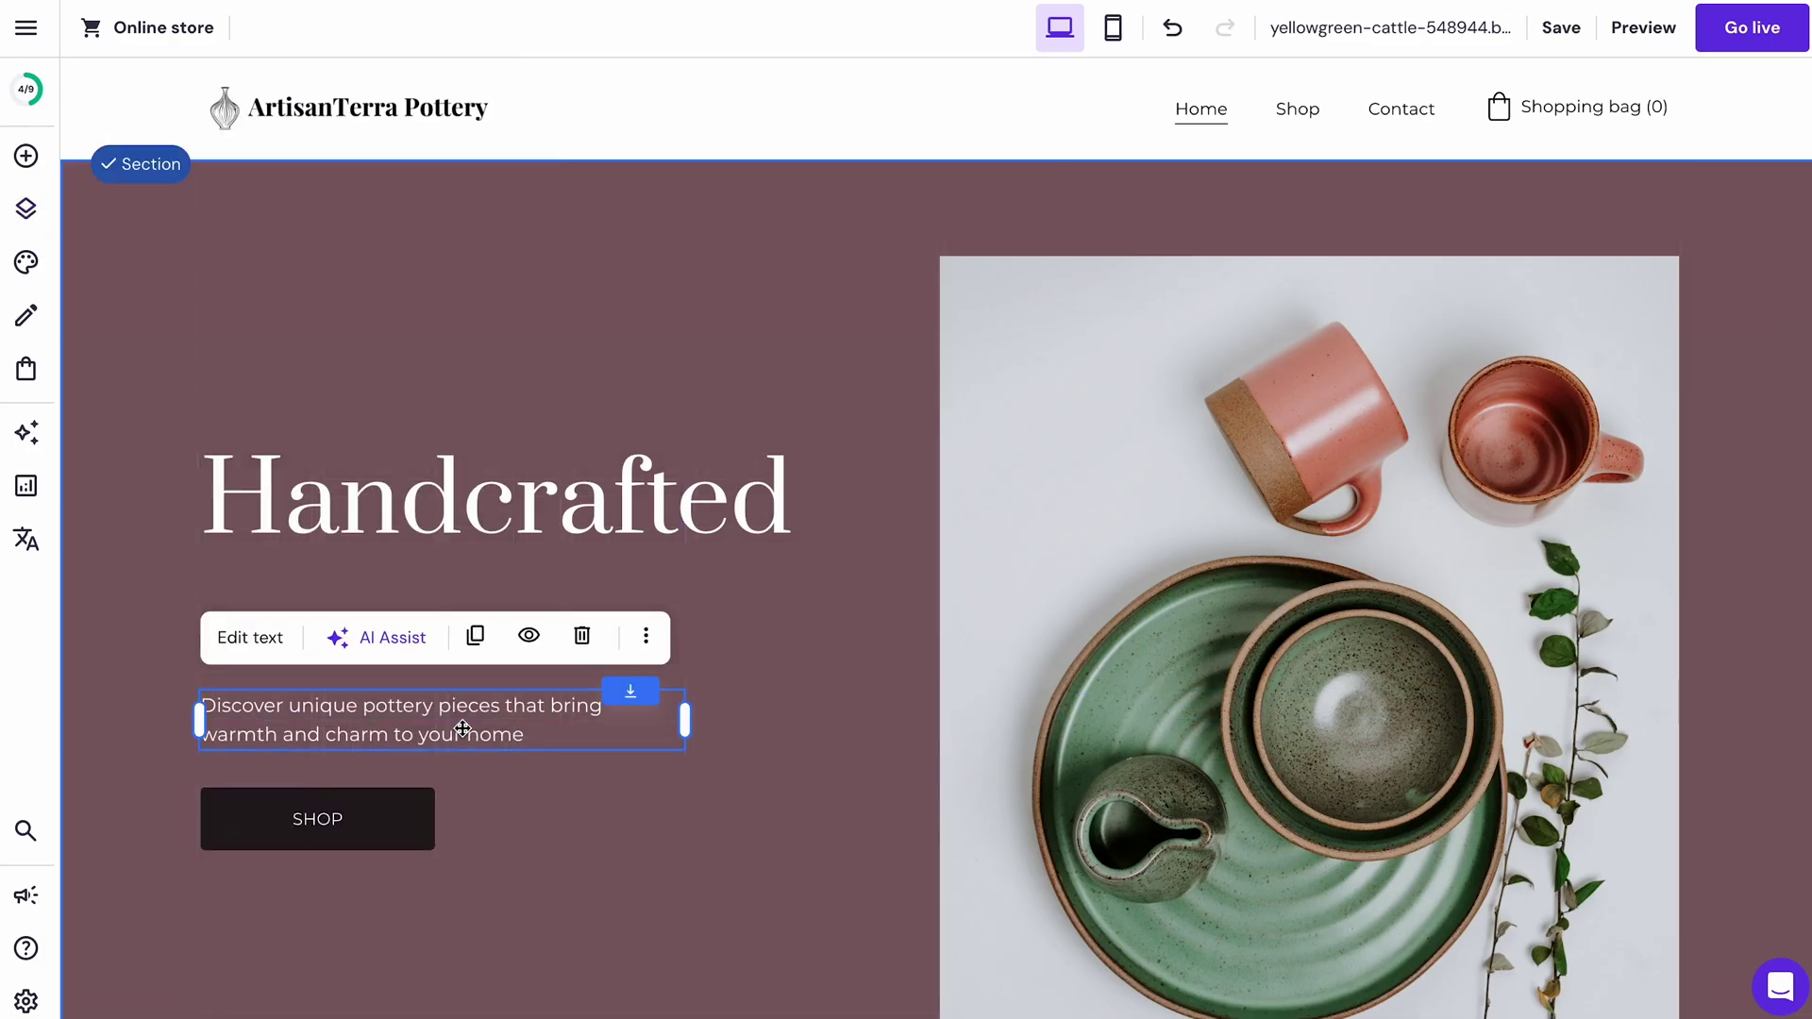
{"action": "left_click", "coordinate": [267, 642]}
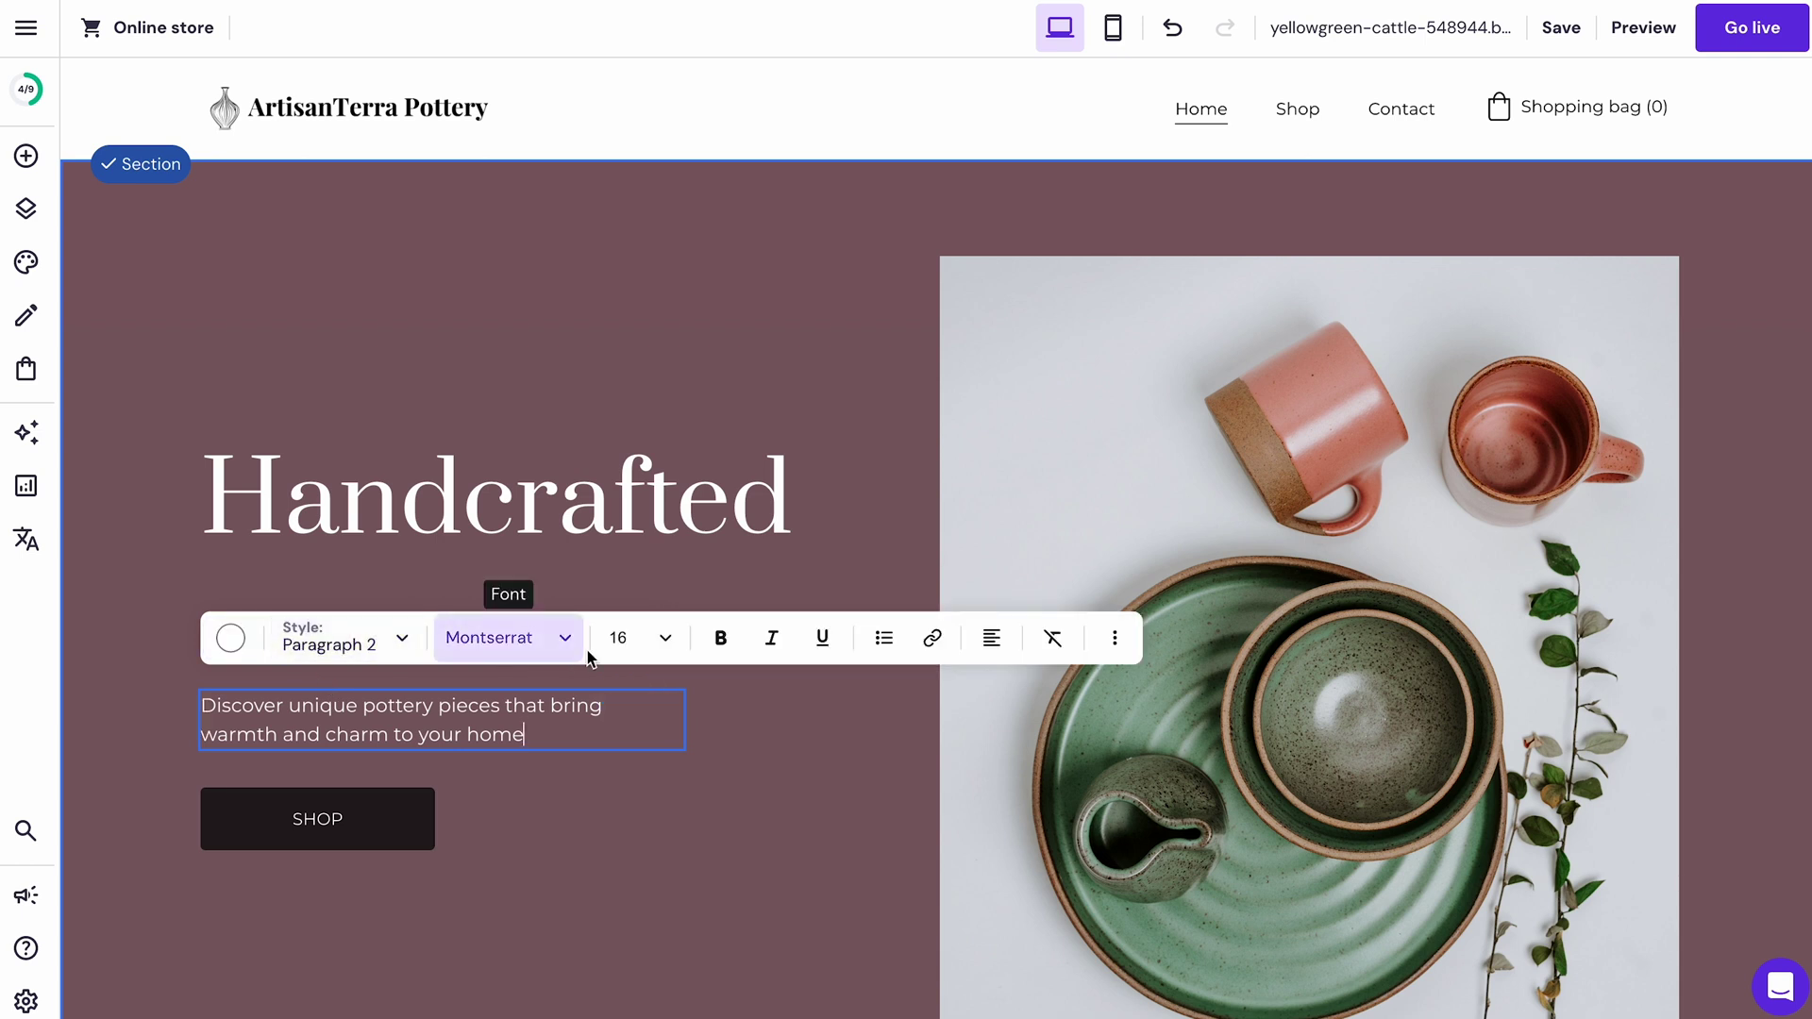
{"action": "key", "text": "Escape"}
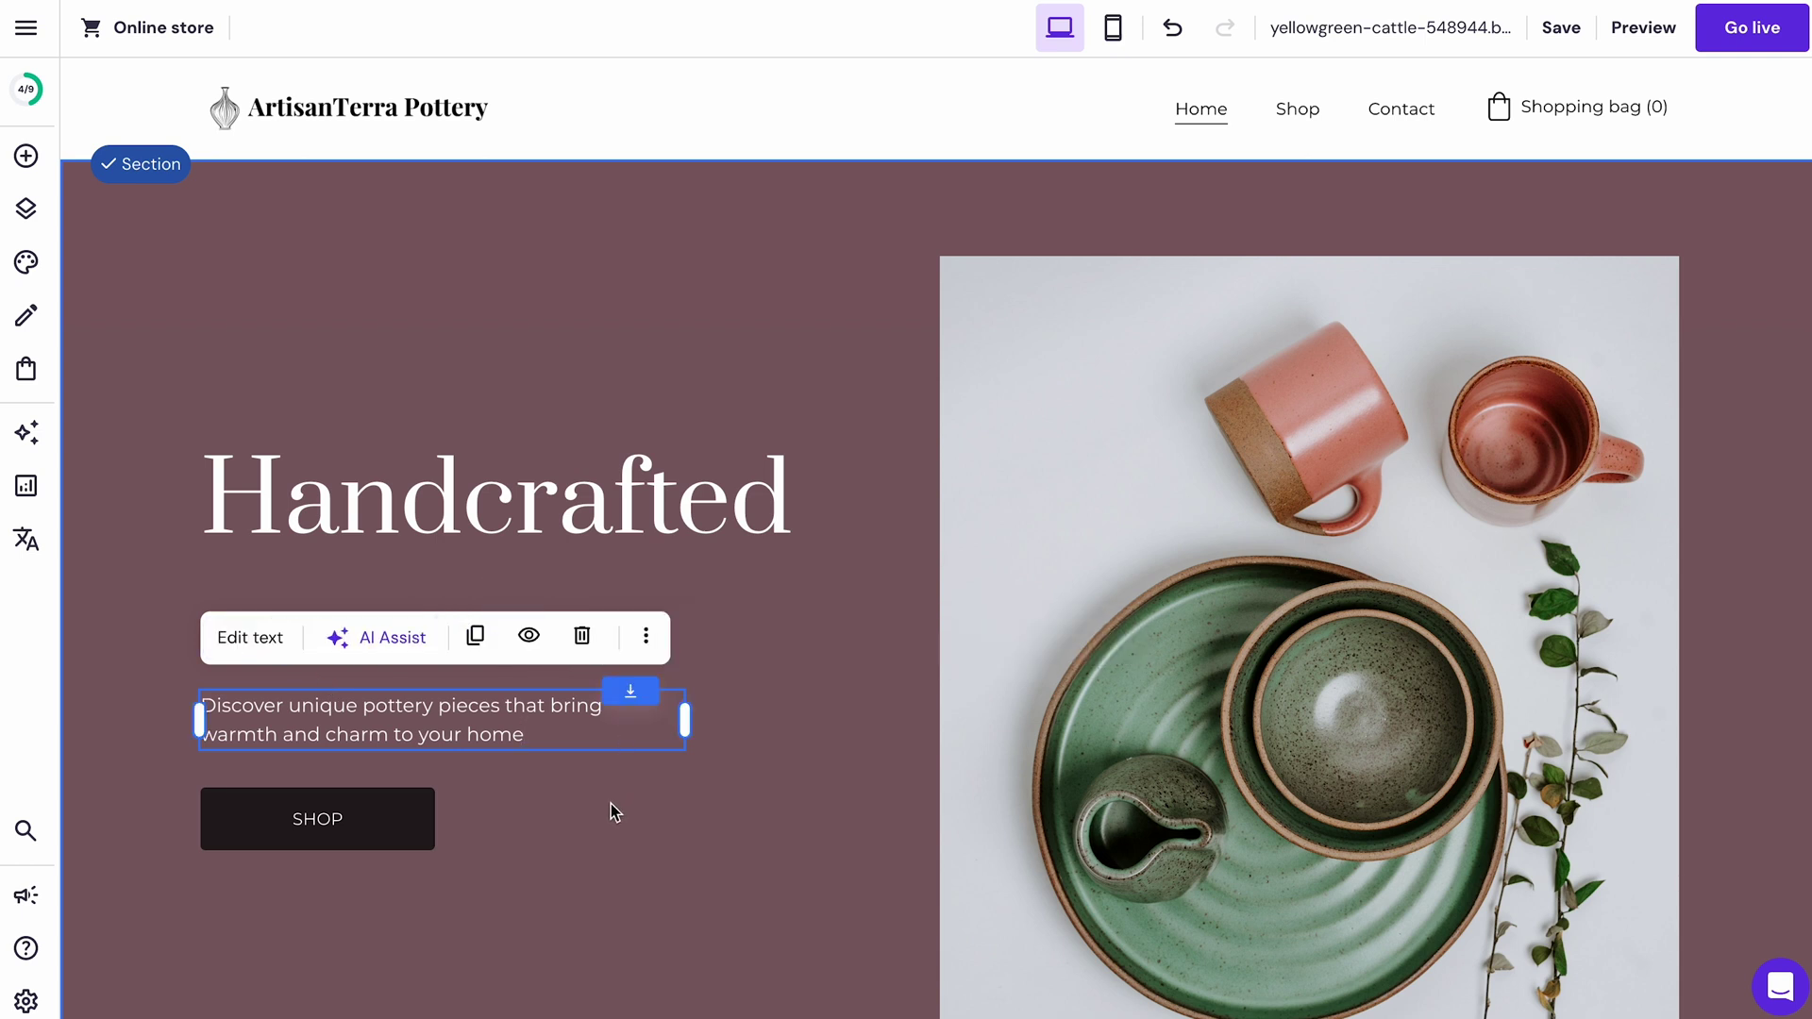
{"action": "left_click", "coordinate": [397, 641]}
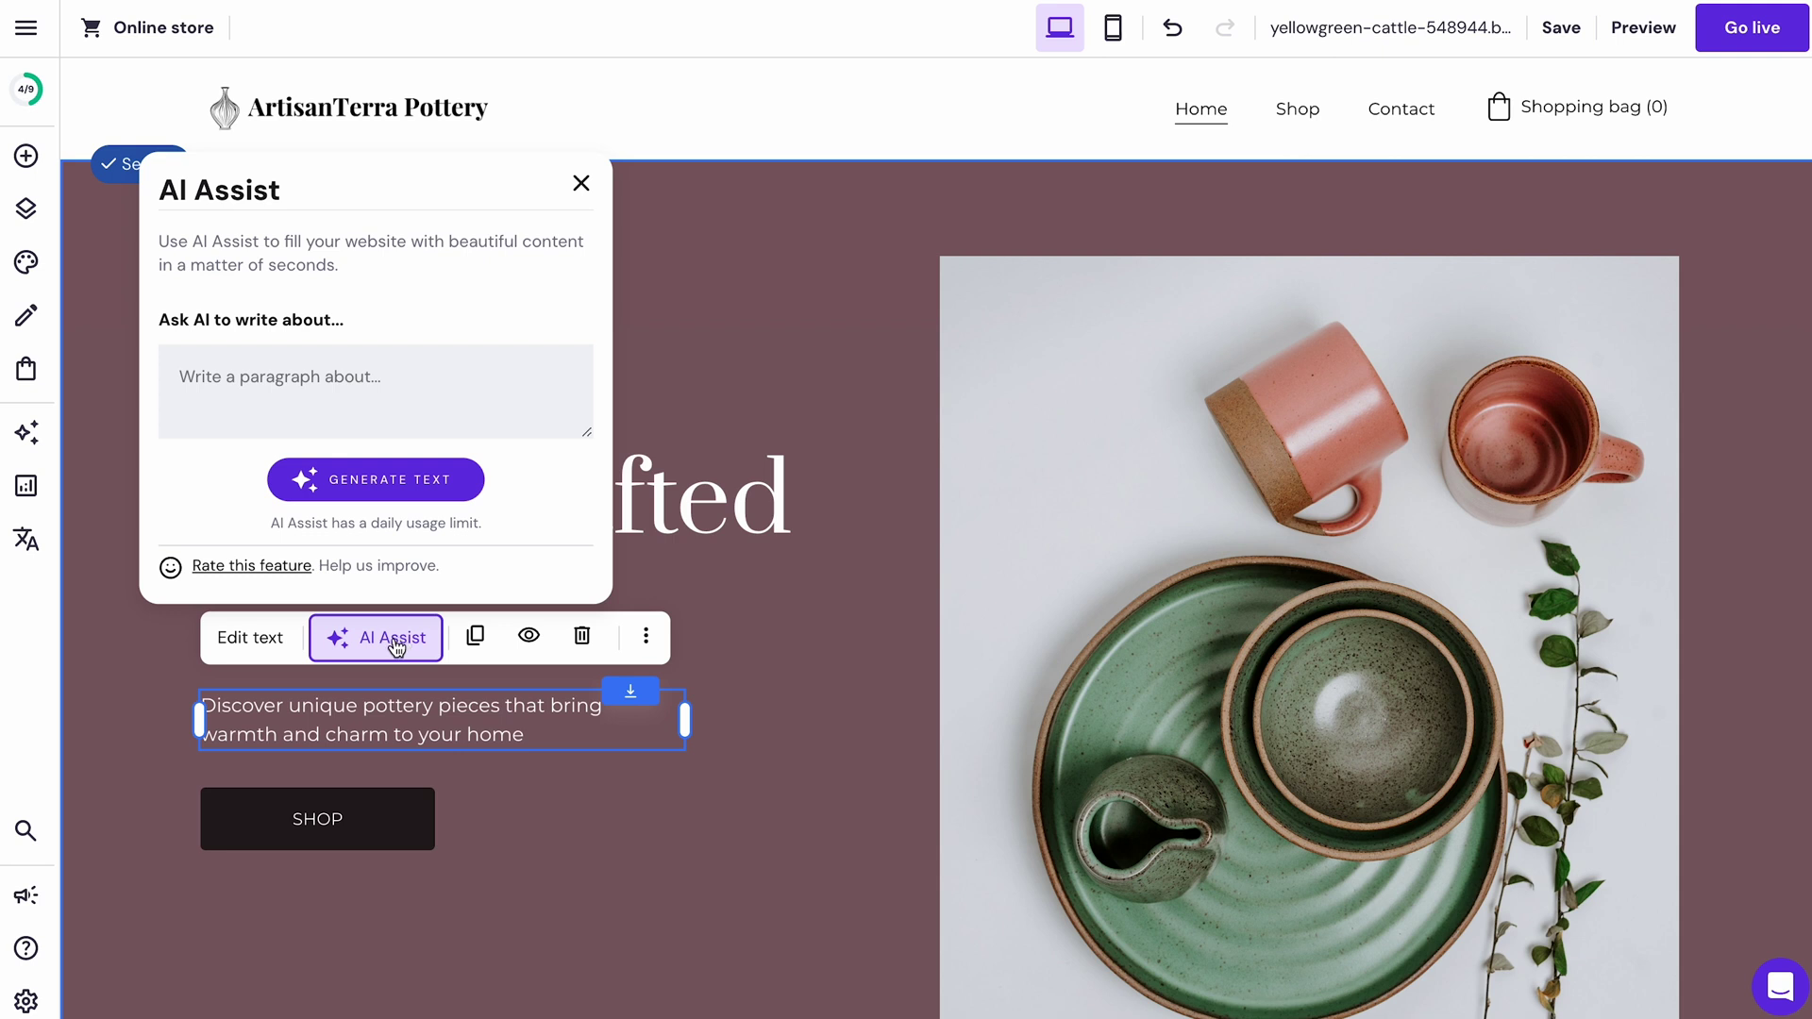
{"action": "left_click", "coordinate": [764, 671]}
Try the AI Writer from the AI tools and close it without generating text
{"action": "left_click", "coordinate": [28, 439]}
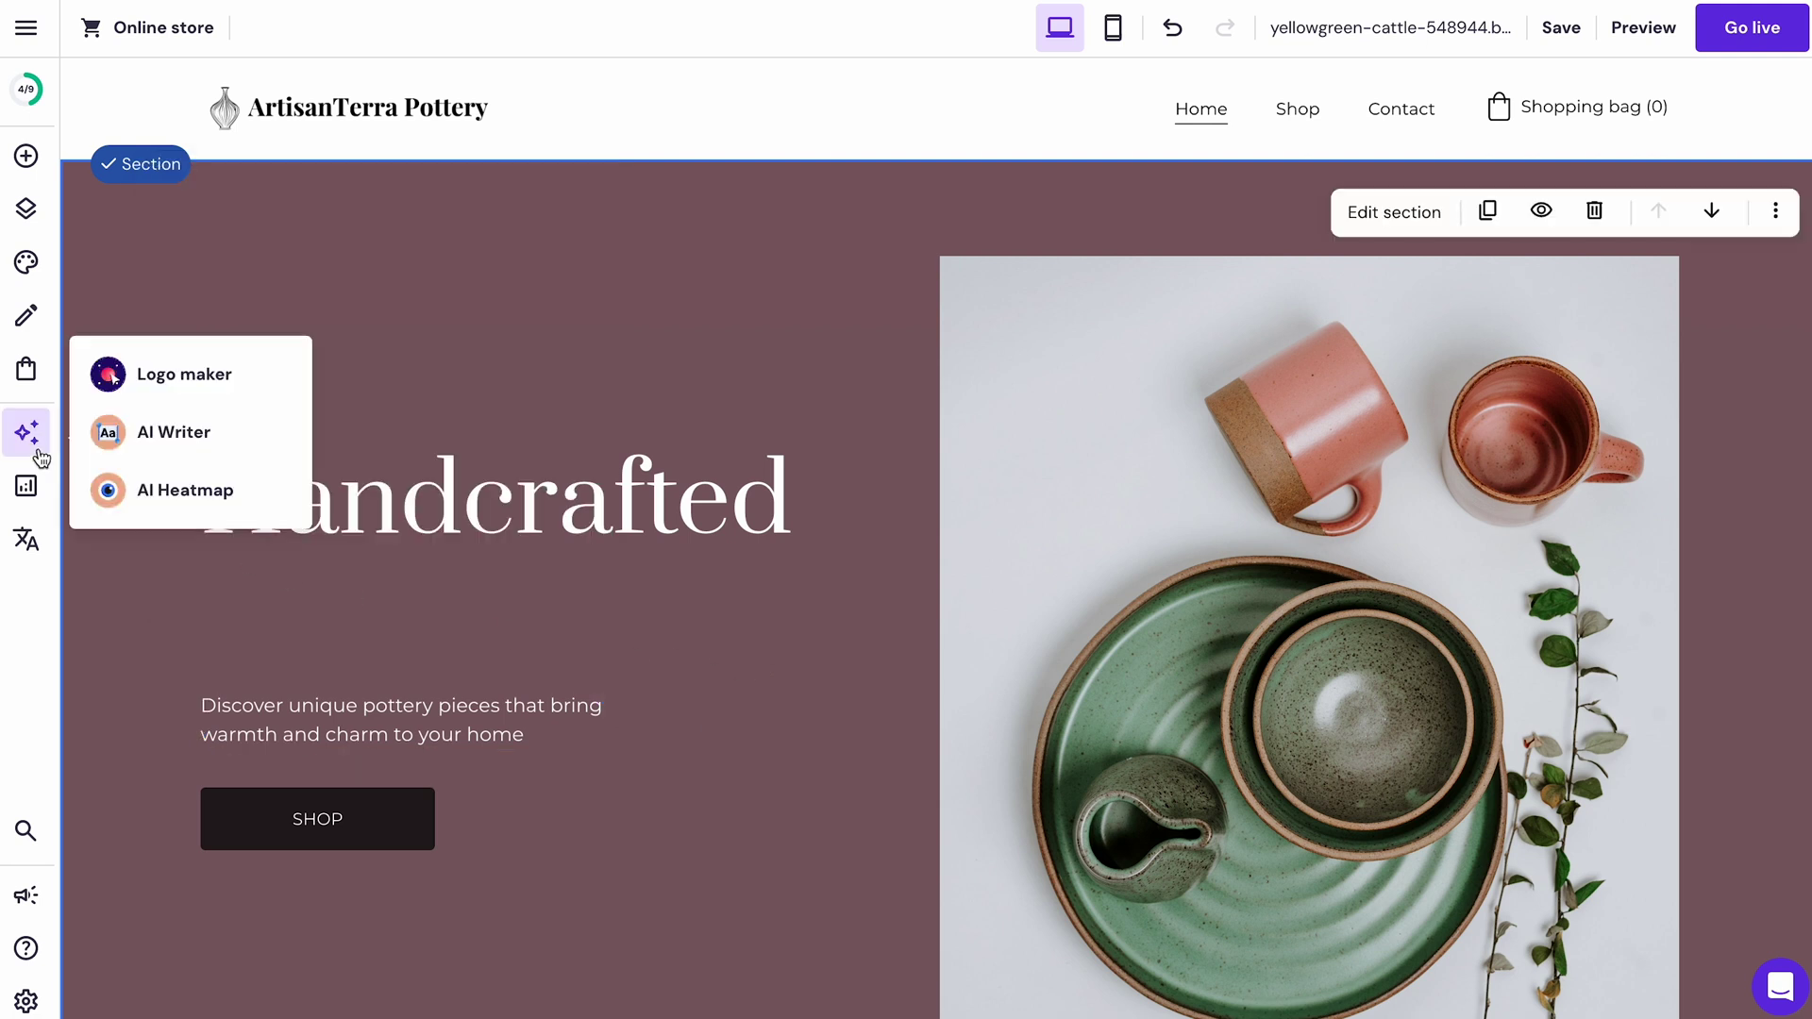
{"action": "left_click", "coordinate": [188, 451]}
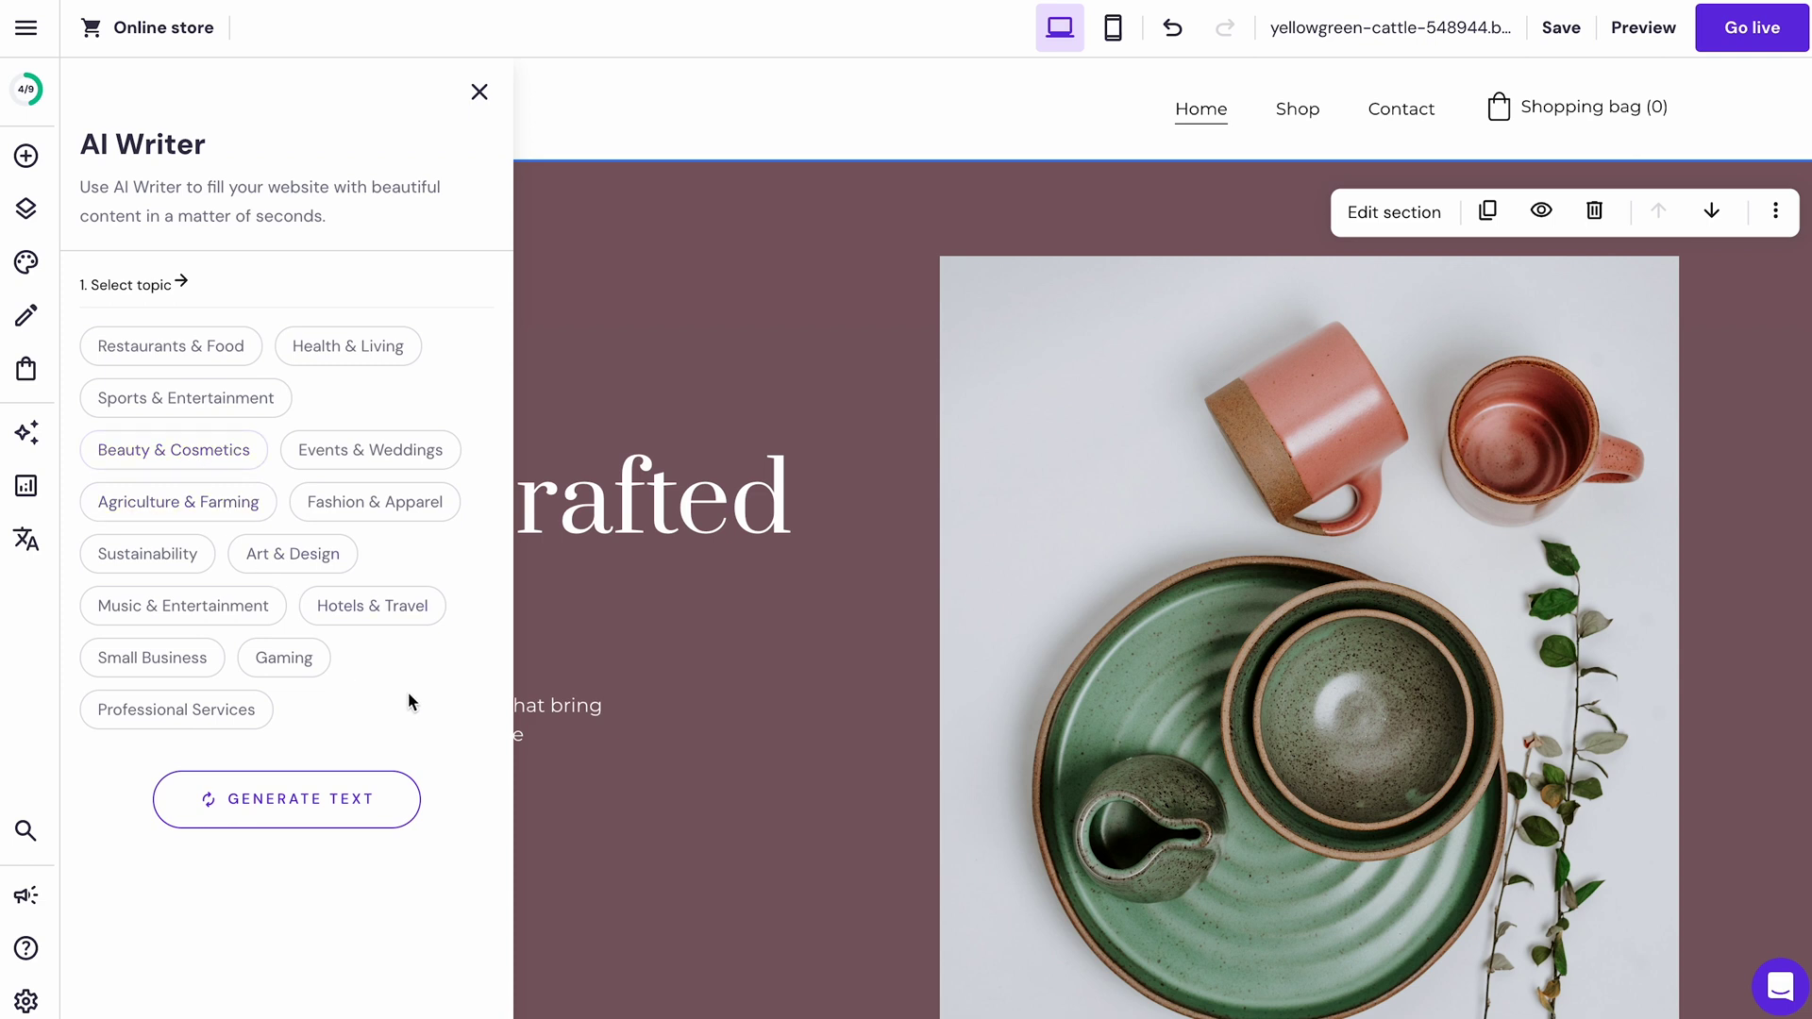
{"action": "left_click", "coordinate": [753, 630]}
Generate an AI attention heatmap of the home page and scroll through it
{"action": "left_click", "coordinate": [29, 436]}
{"action": "left_click", "coordinate": [138, 486]}
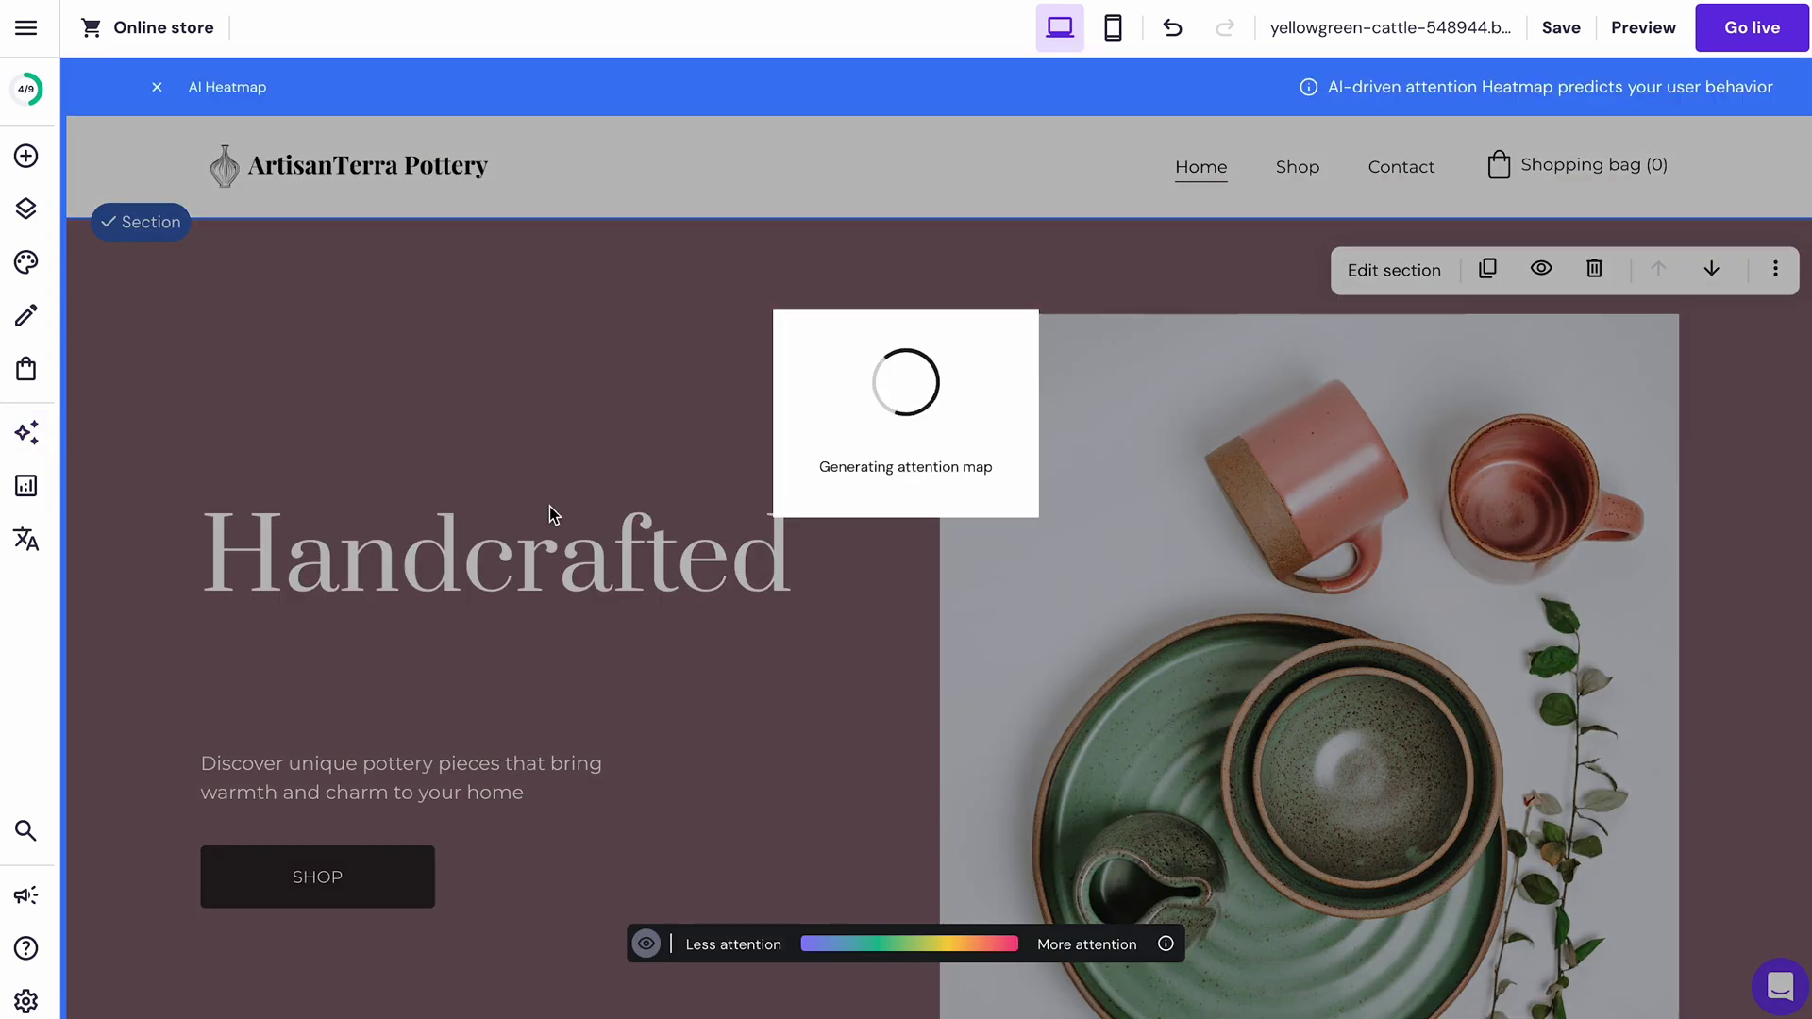
{"action": "scroll", "coordinate": [887, 606], "scroll_direction": "down", "scroll_amount": 8}
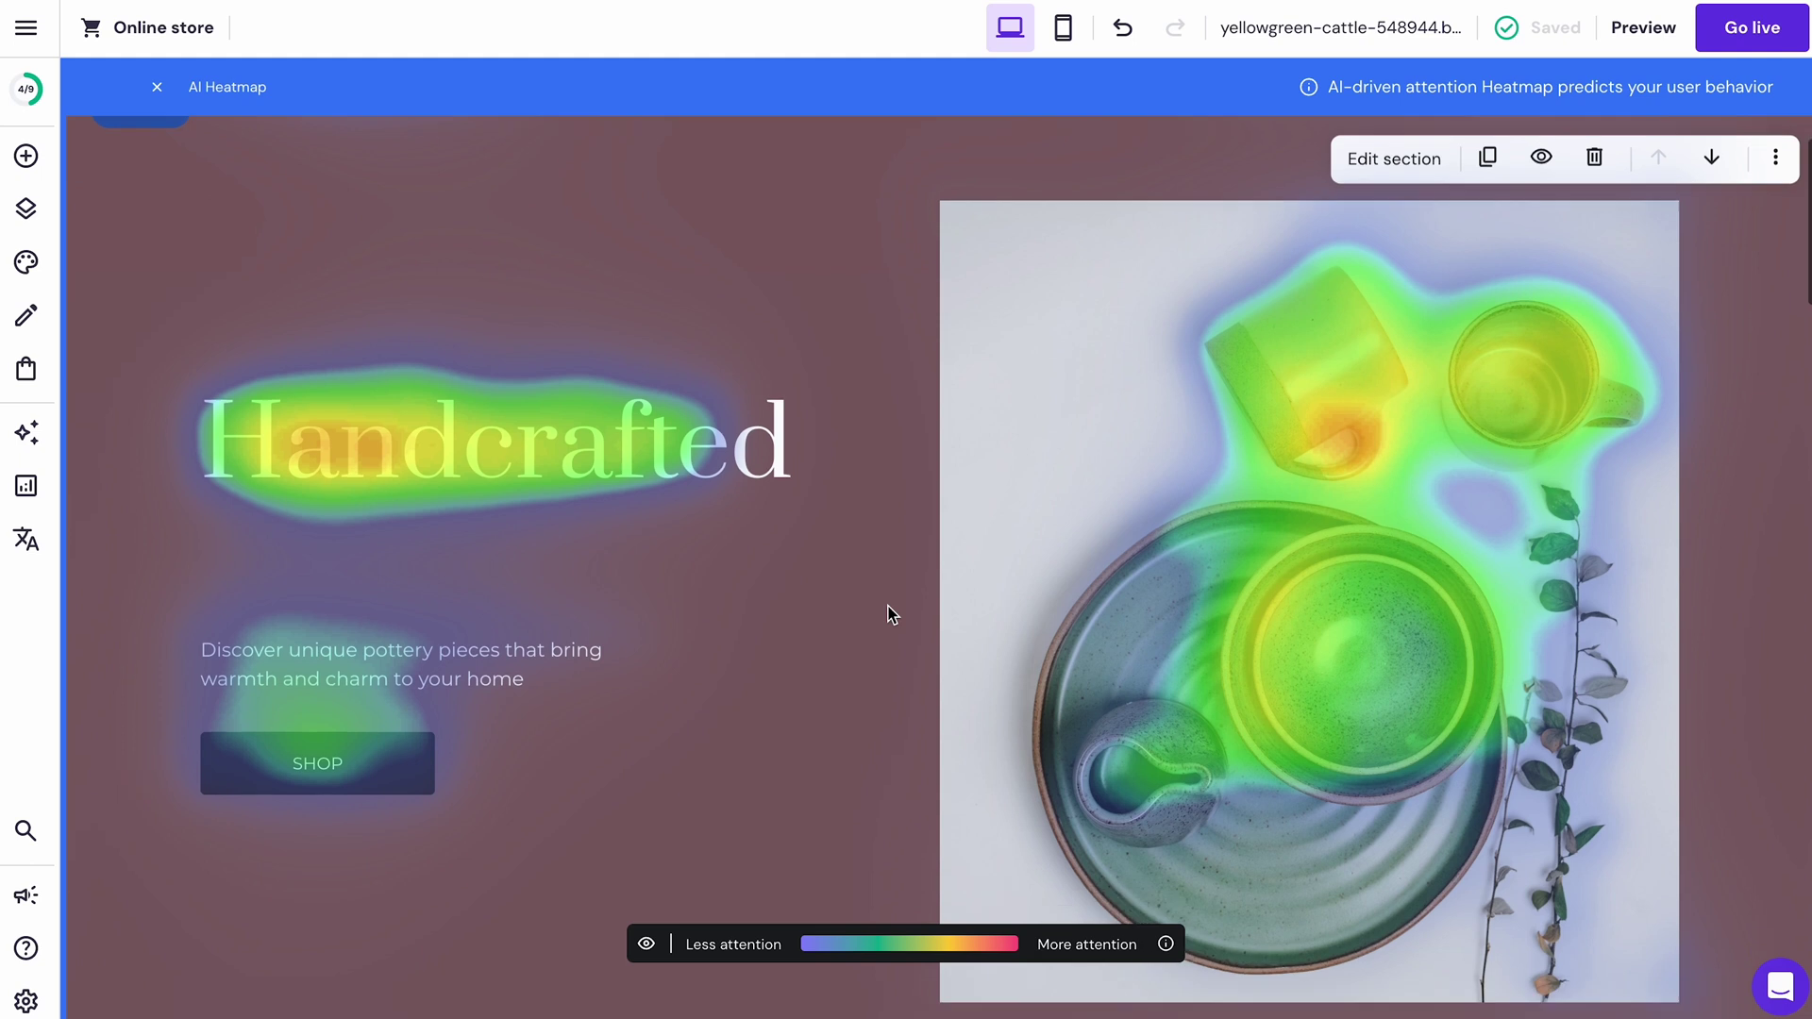
{"action": "scroll", "coordinate": [887, 606], "scroll_direction": "down", "scroll_amount": 7}
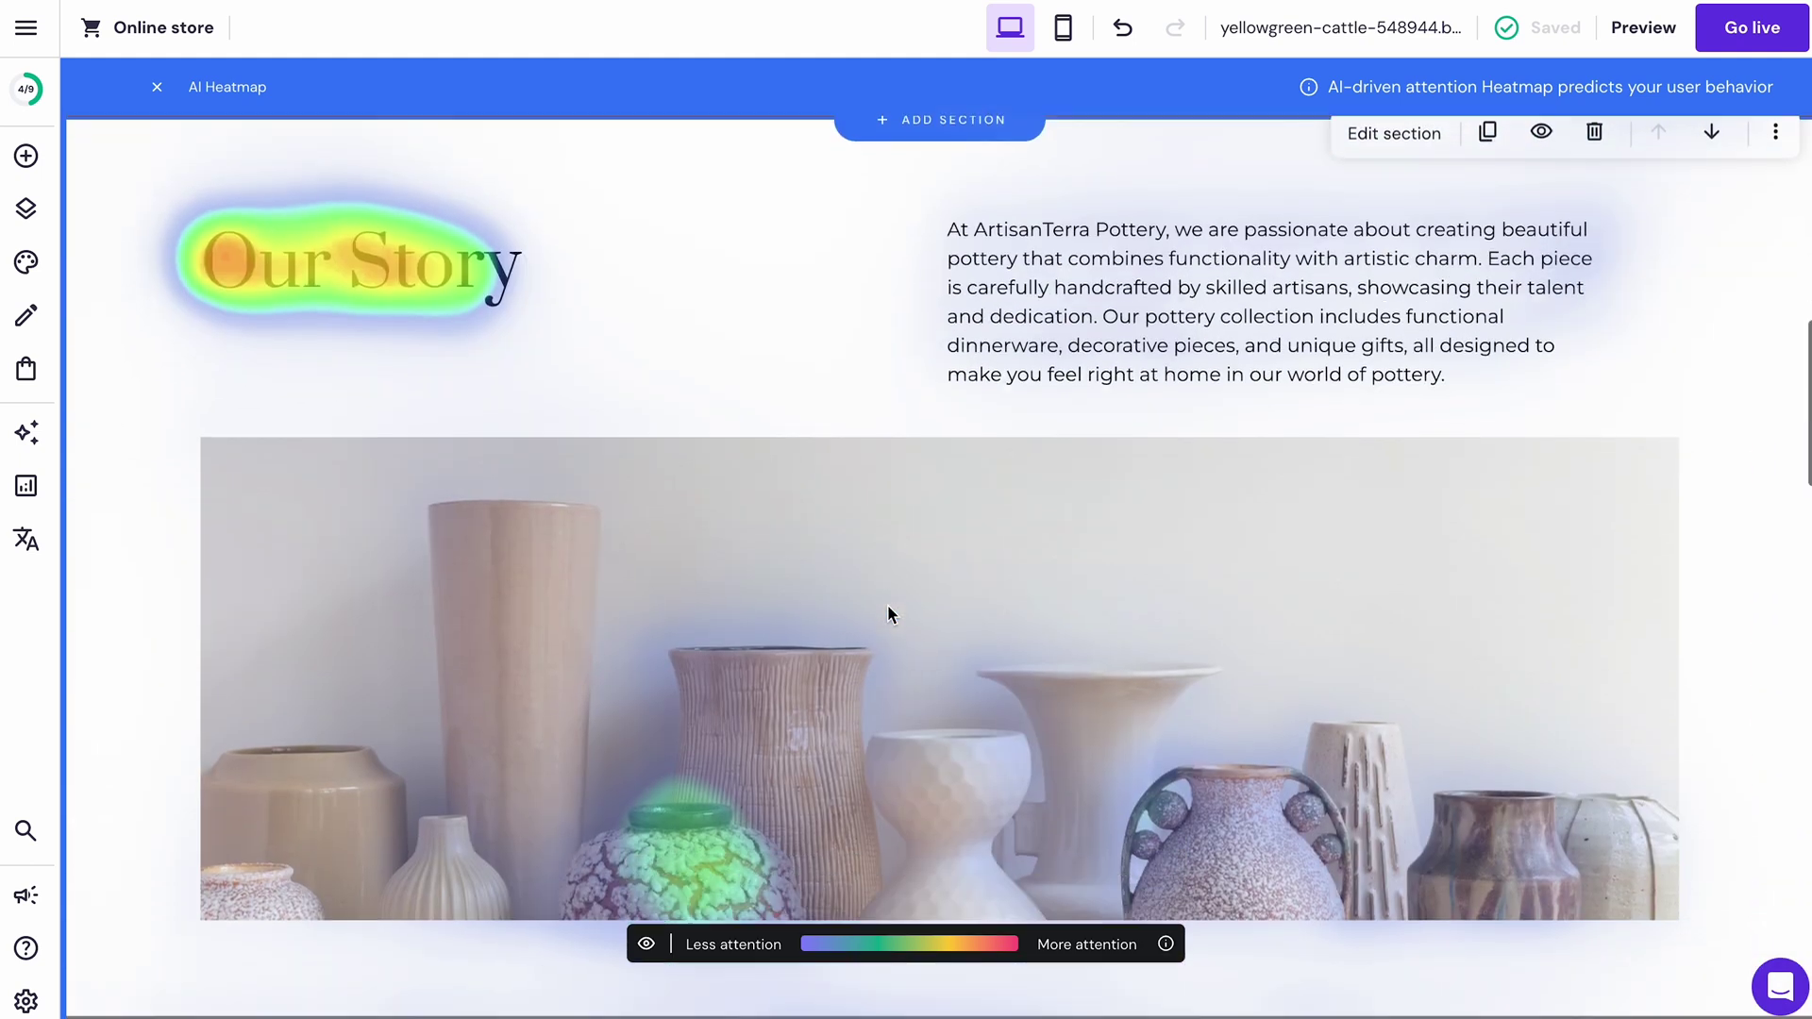
{"action": "scroll", "coordinate": [887, 613], "scroll_direction": "down", "scroll_amount": 4}
{"action": "scroll", "coordinate": [887, 613], "scroll_direction": "down", "scroll_amount": 5}
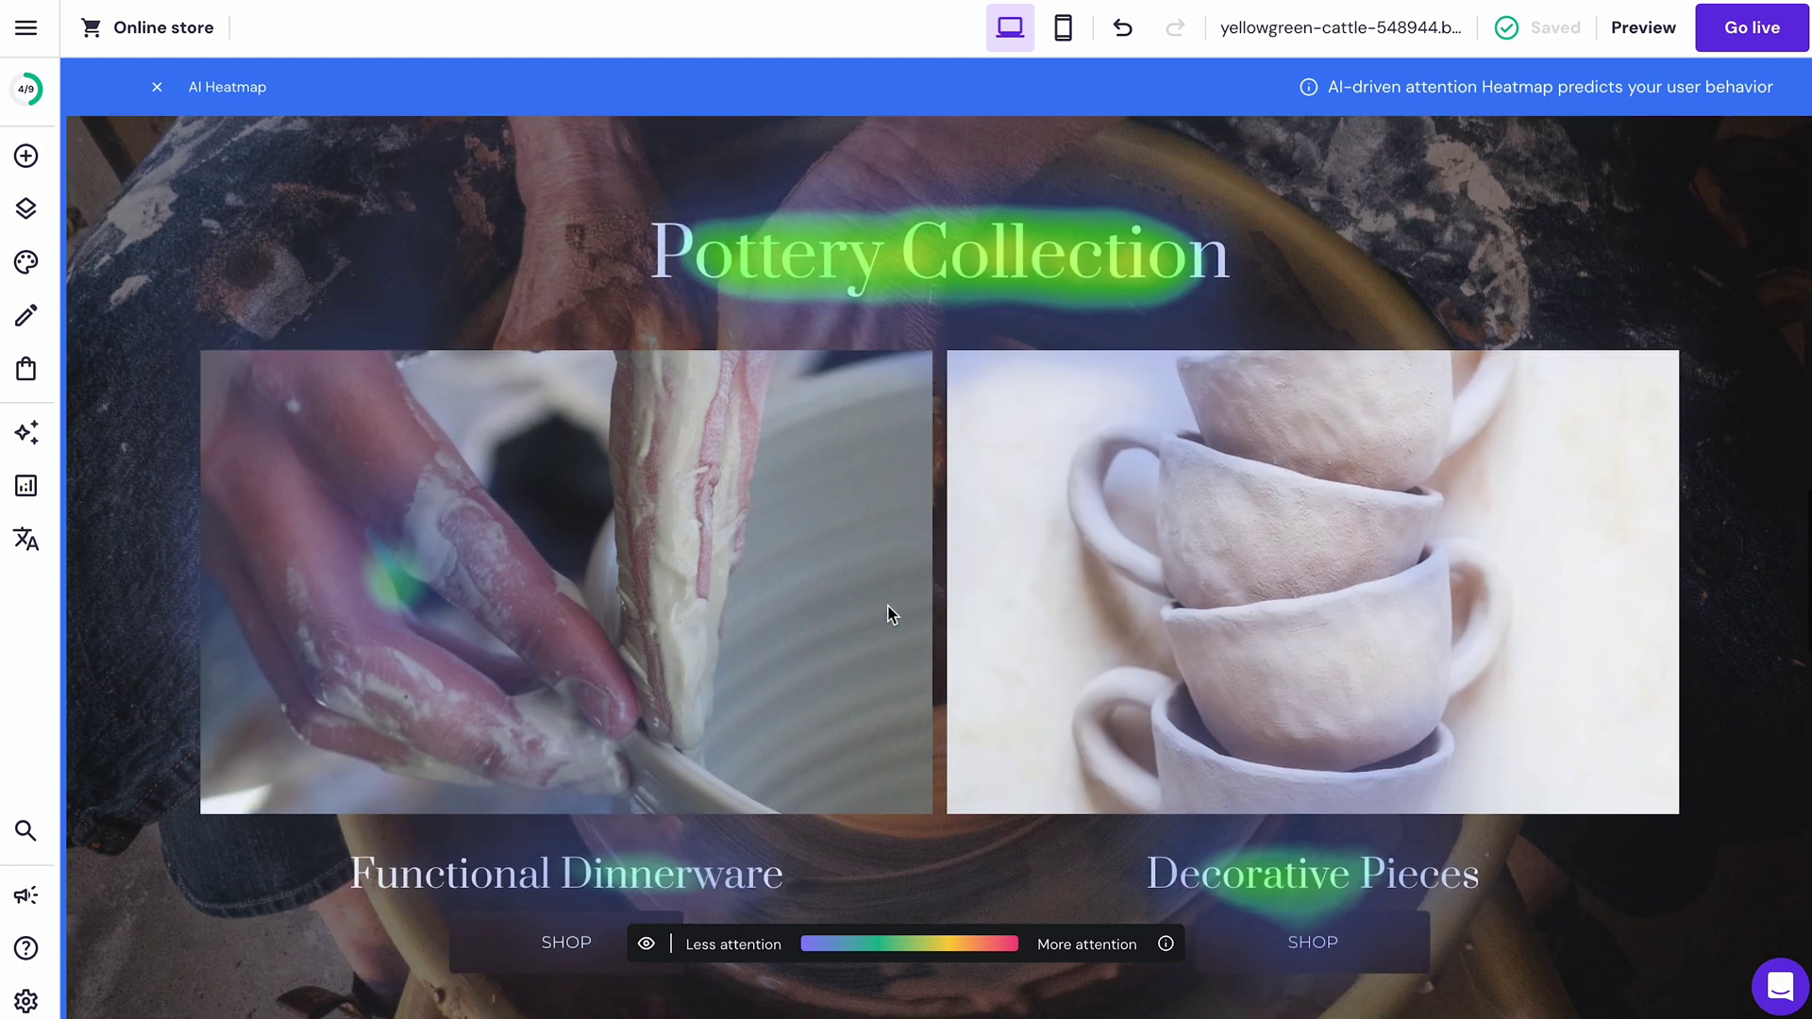
{"action": "scroll", "coordinate": [891, 615], "scroll_direction": "down", "scroll_amount": 6}
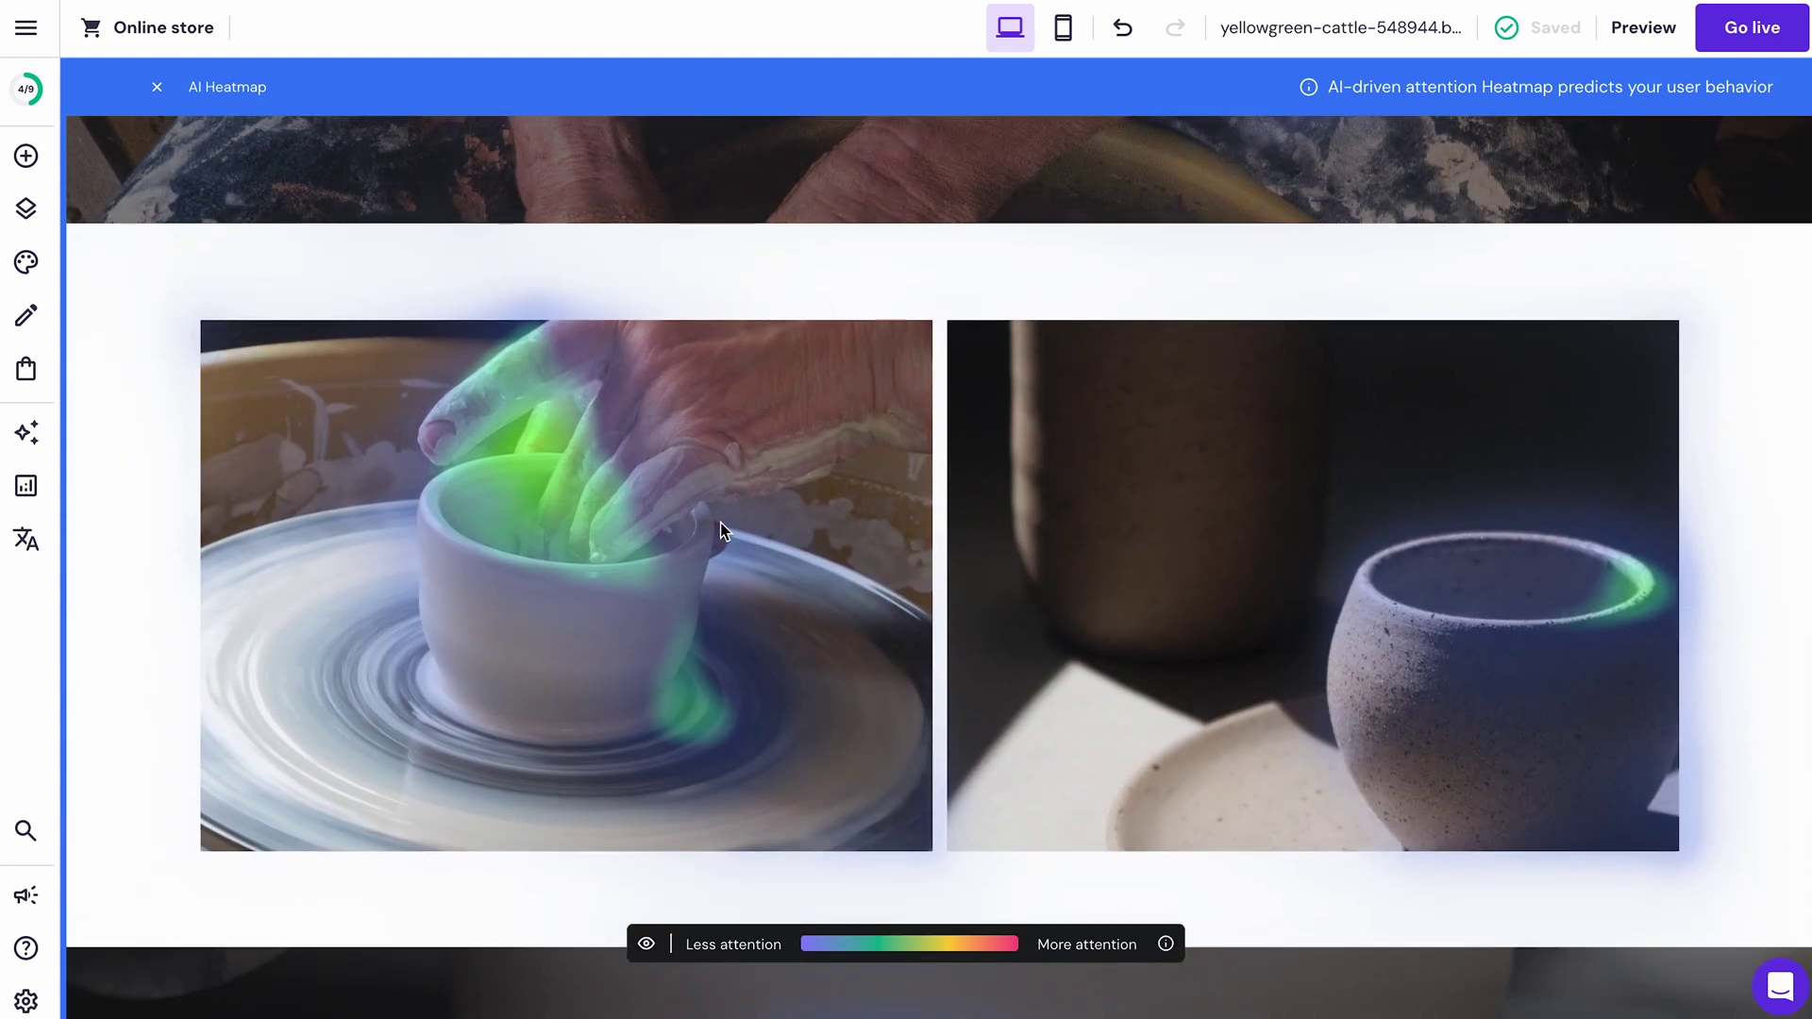
Turn off the heatmap and inspect the footer's contact text and social icons
{"action": "left_click", "coordinate": [156, 87]}
{"action": "scroll", "coordinate": [792, 415], "scroll_direction": "down", "scroll_amount": 7}
{"action": "scroll", "coordinate": [791, 411], "scroll_direction": "down", "scroll_amount": 5}
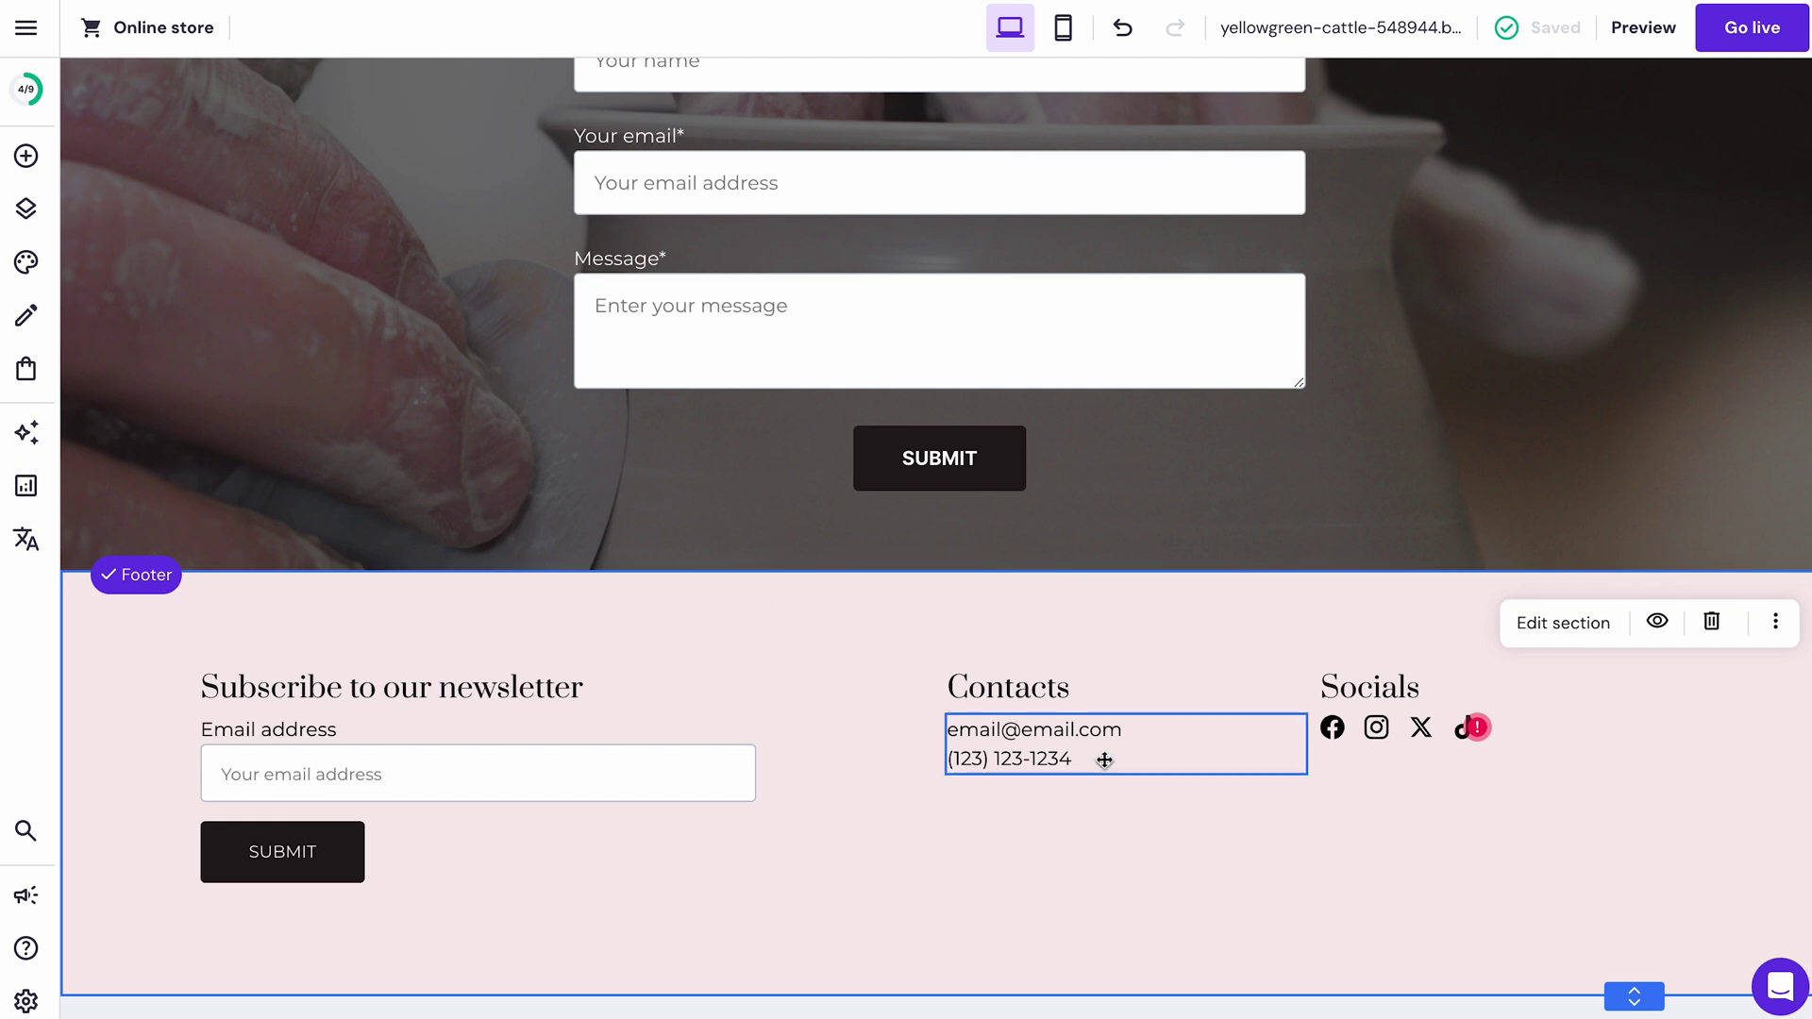
{"action": "left_click", "coordinate": [1104, 756]}
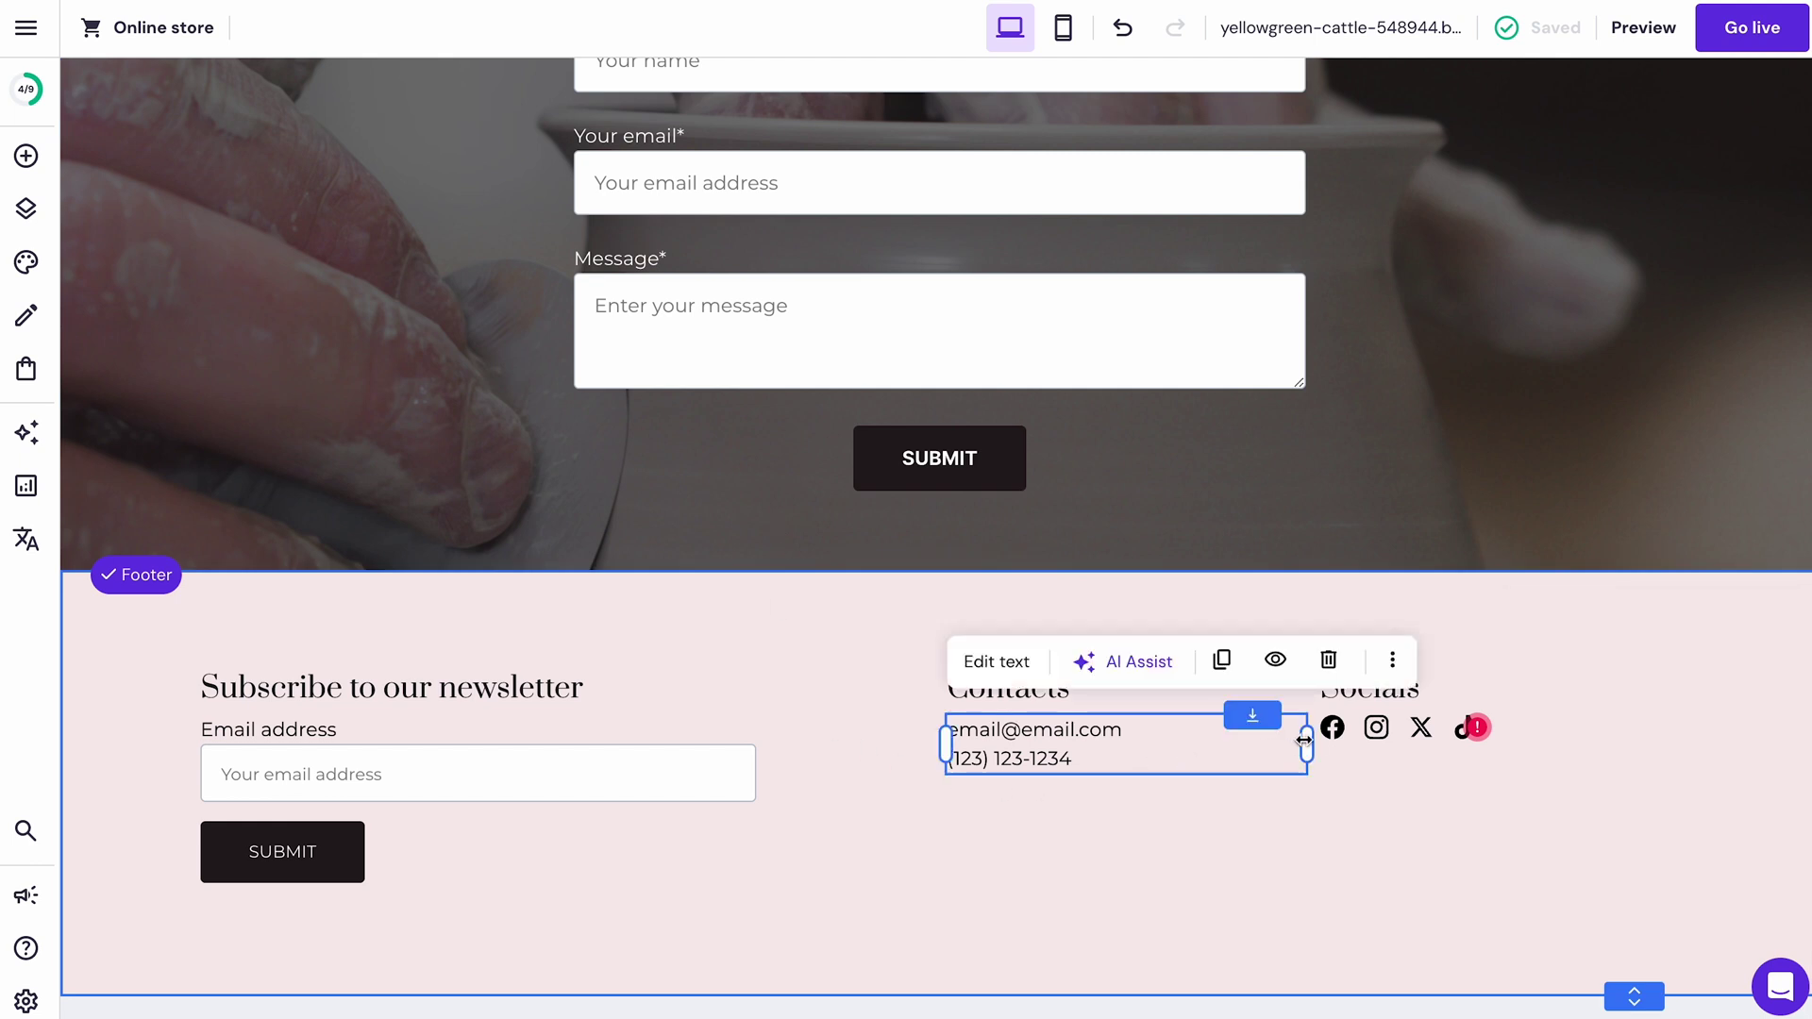
{"action": "left_click", "coordinate": [1338, 731]}
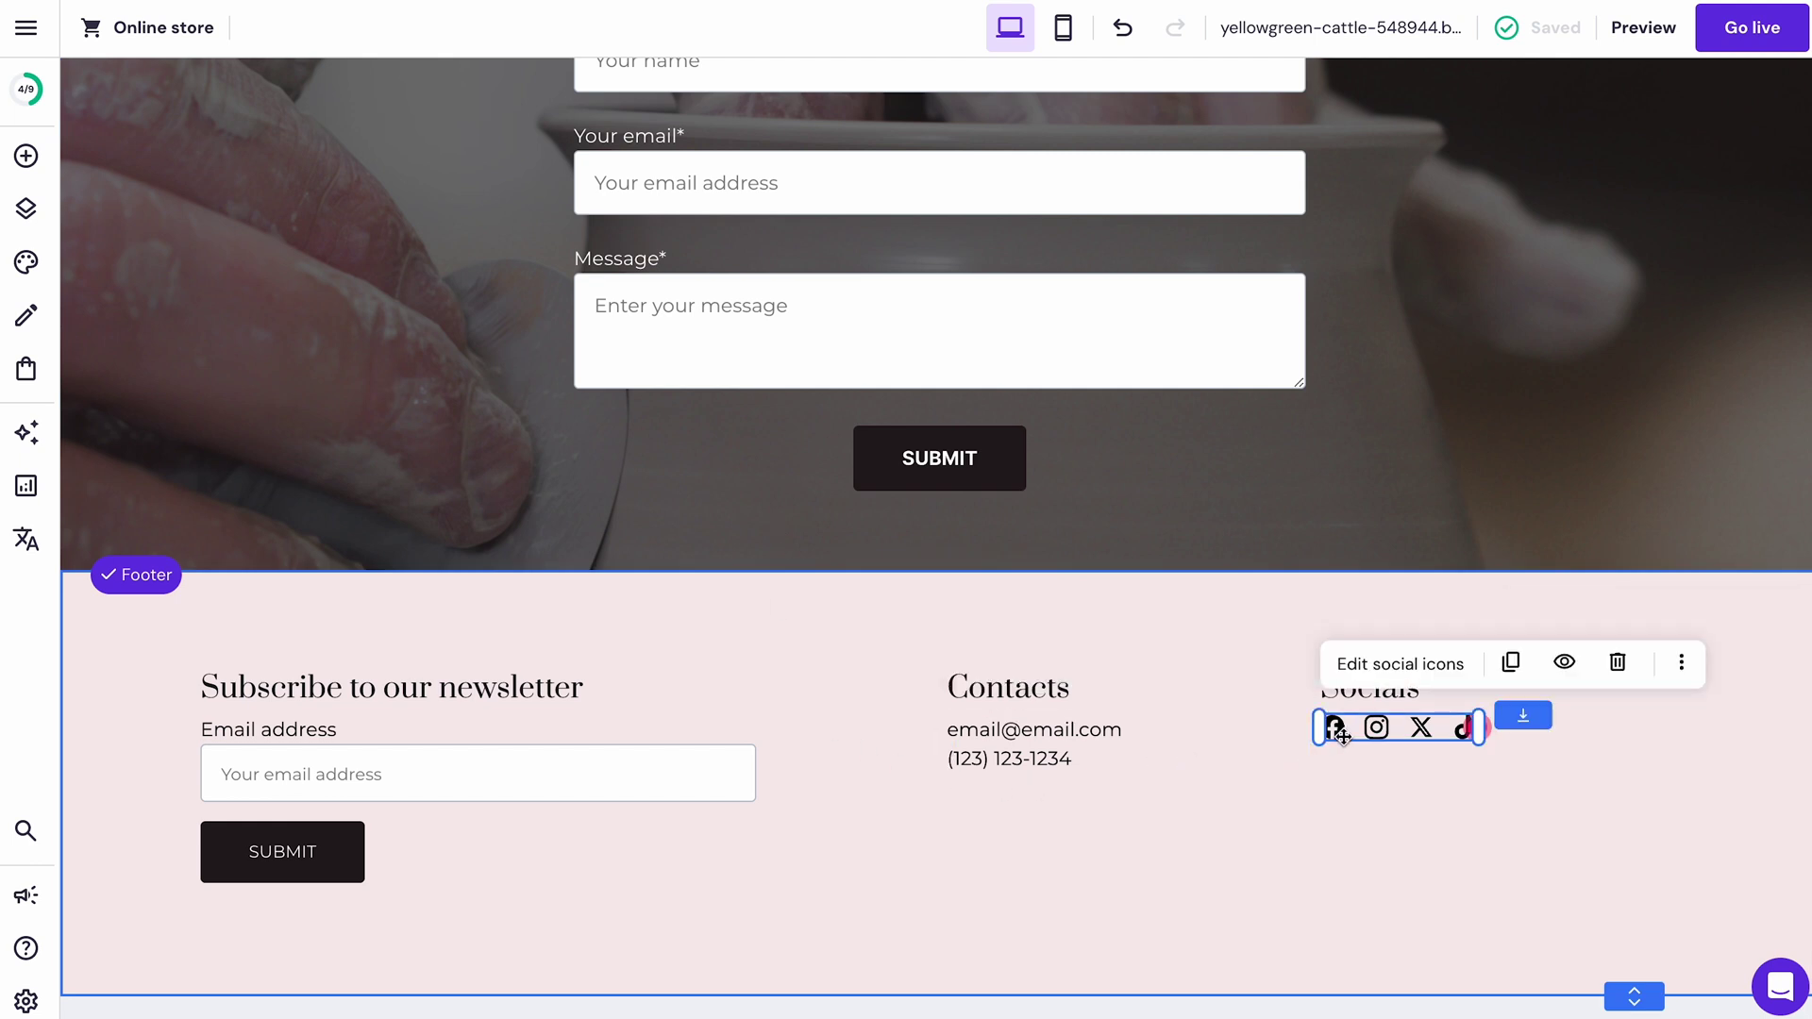
{"action": "left_click", "coordinate": [1577, 834]}
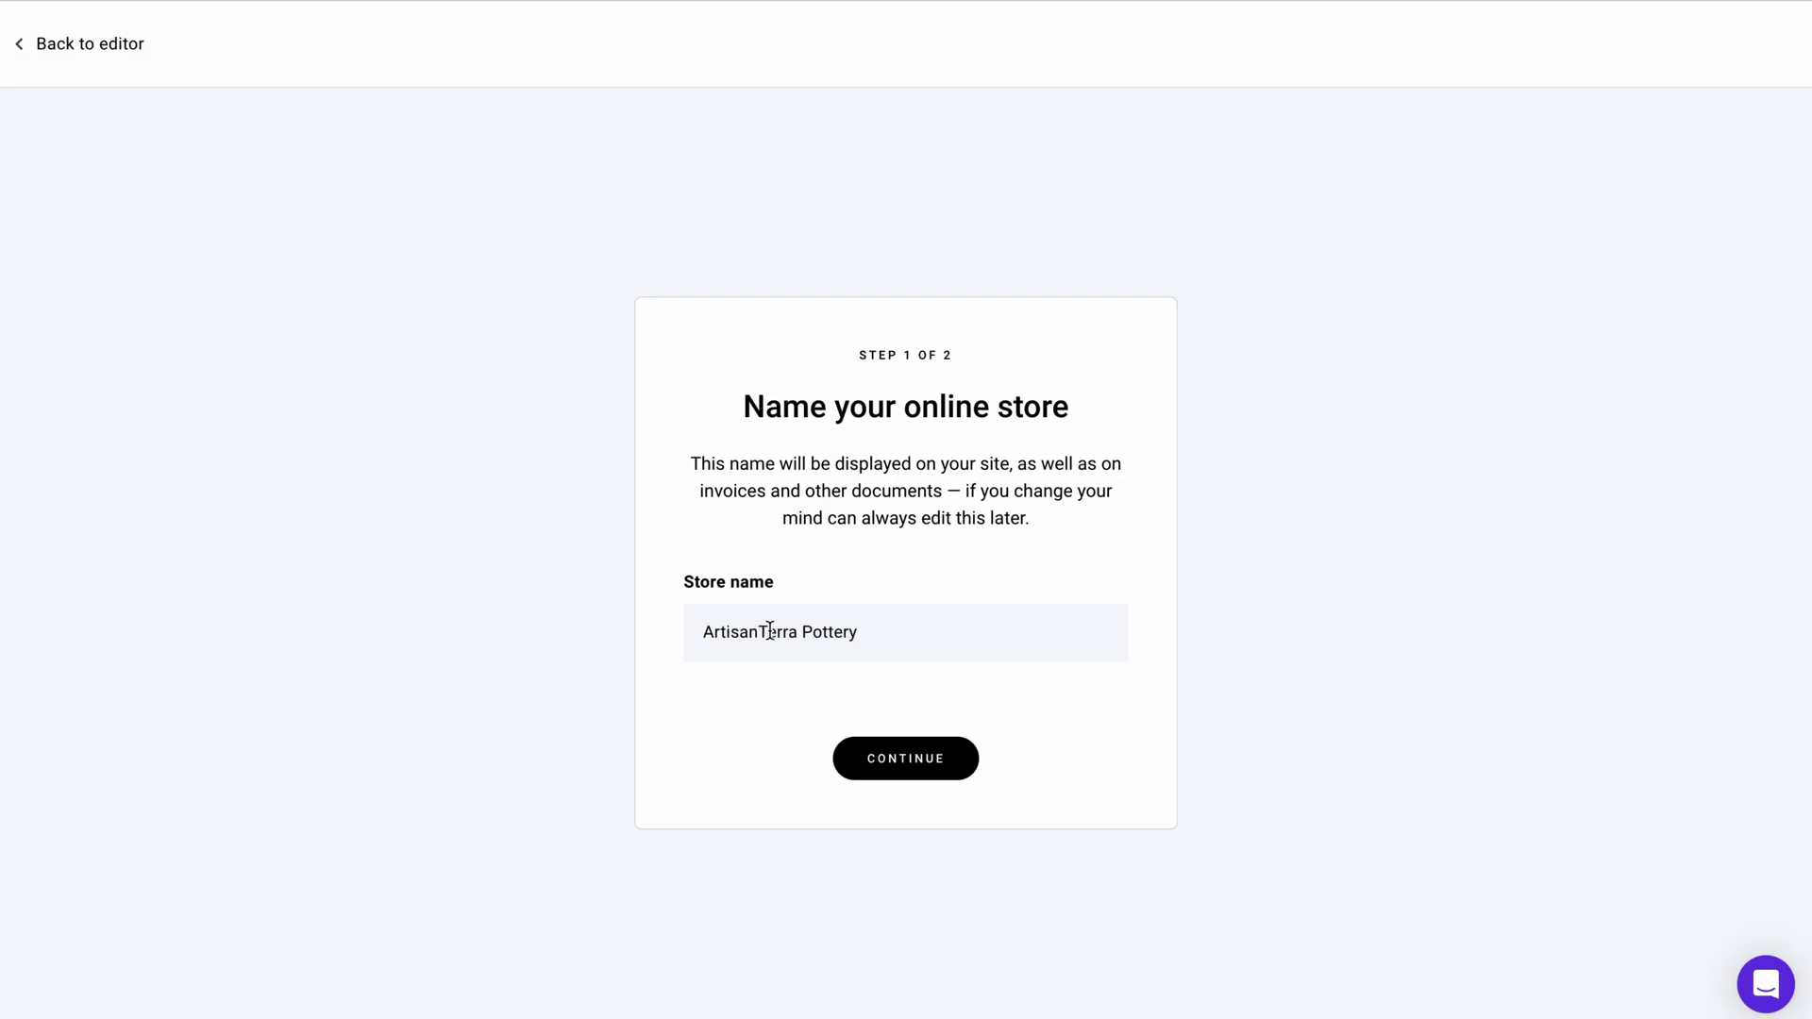
Confirm the ArtisanTerra Pottery store name, keeping Lithuania and EUR (€), to reach the dashboard
{"action": "left_click", "coordinate": [931, 772]}
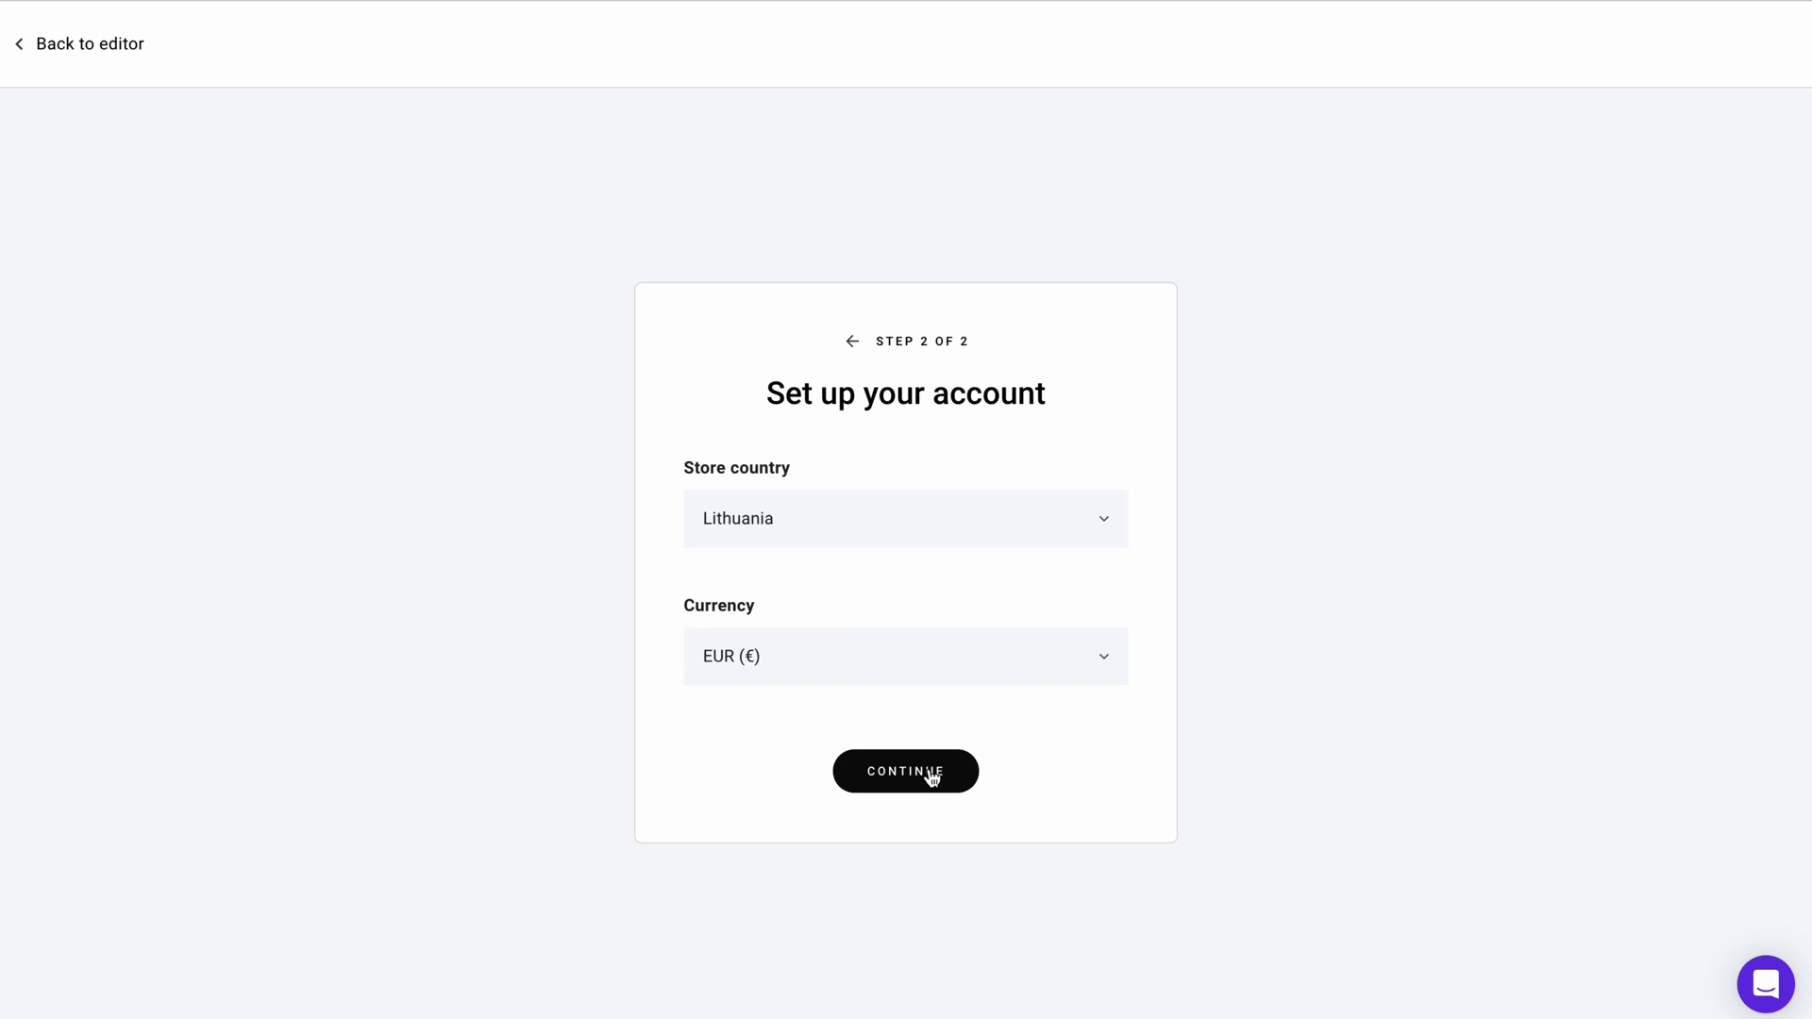
{"action": "left_click", "coordinate": [931, 771]}
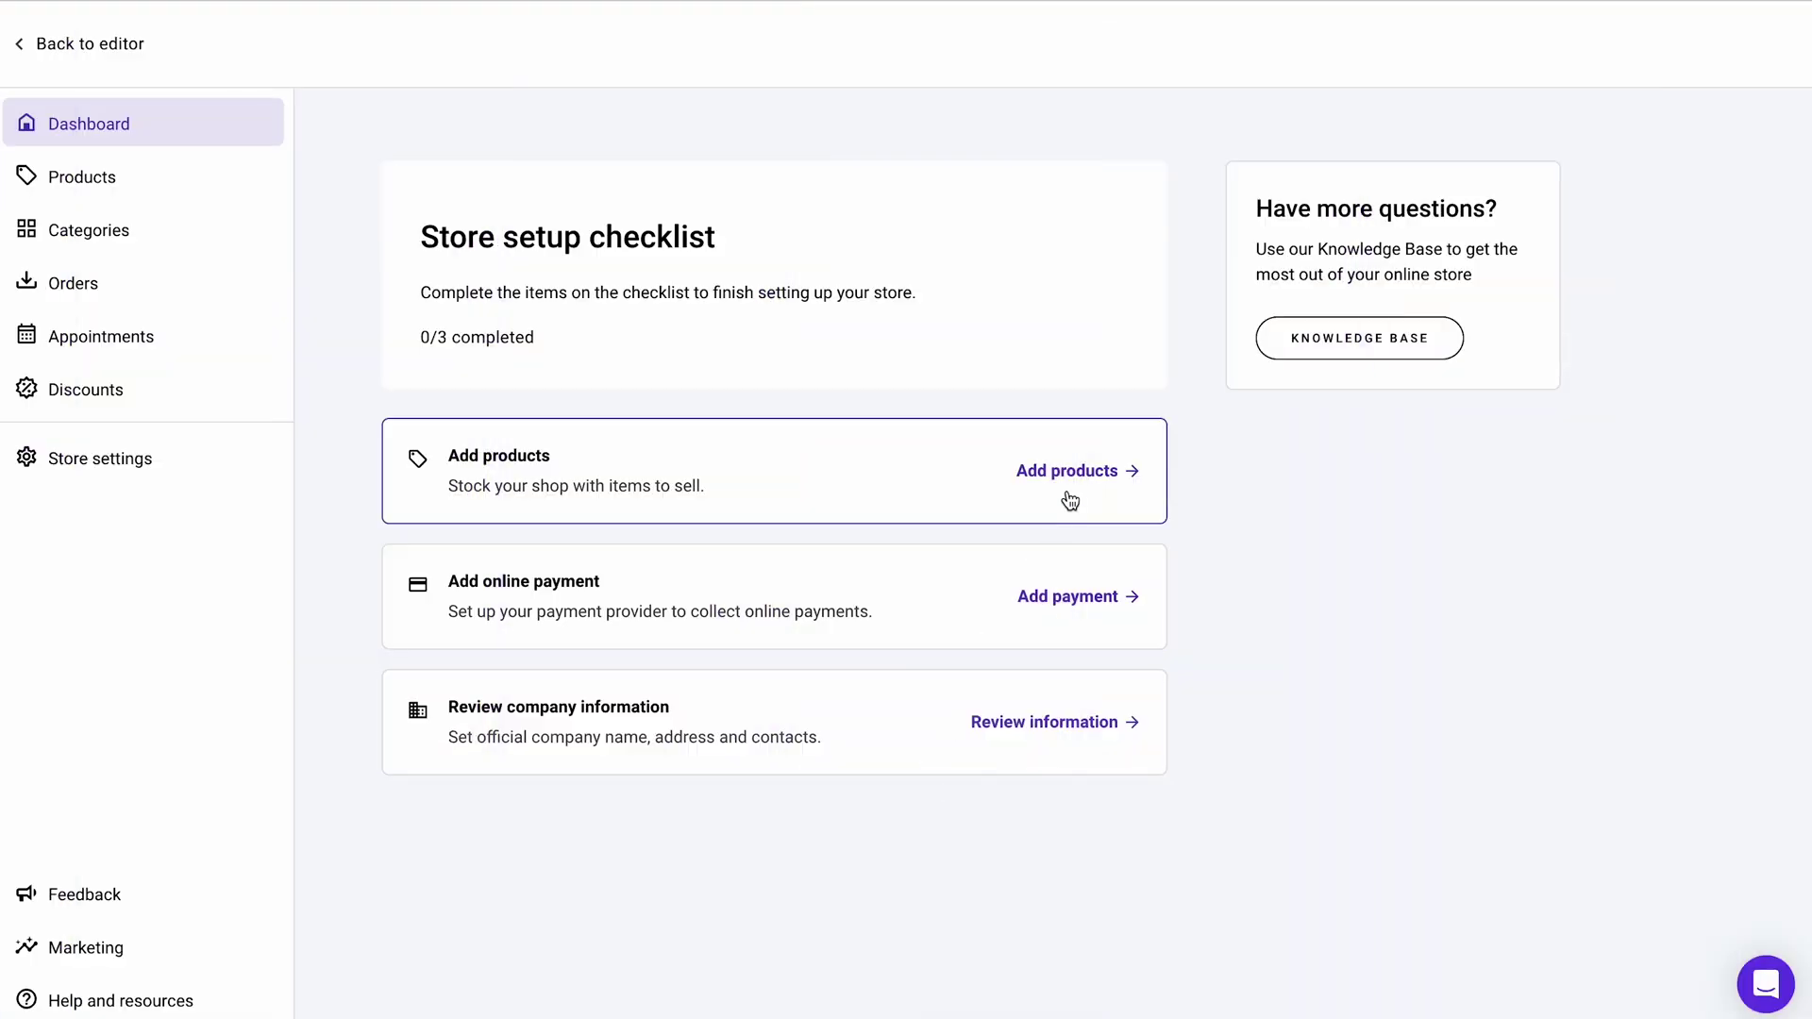
Start a new physical product and begin adding a size or colour option below Price and Weight
{"action": "left_click", "coordinate": [1073, 485]}
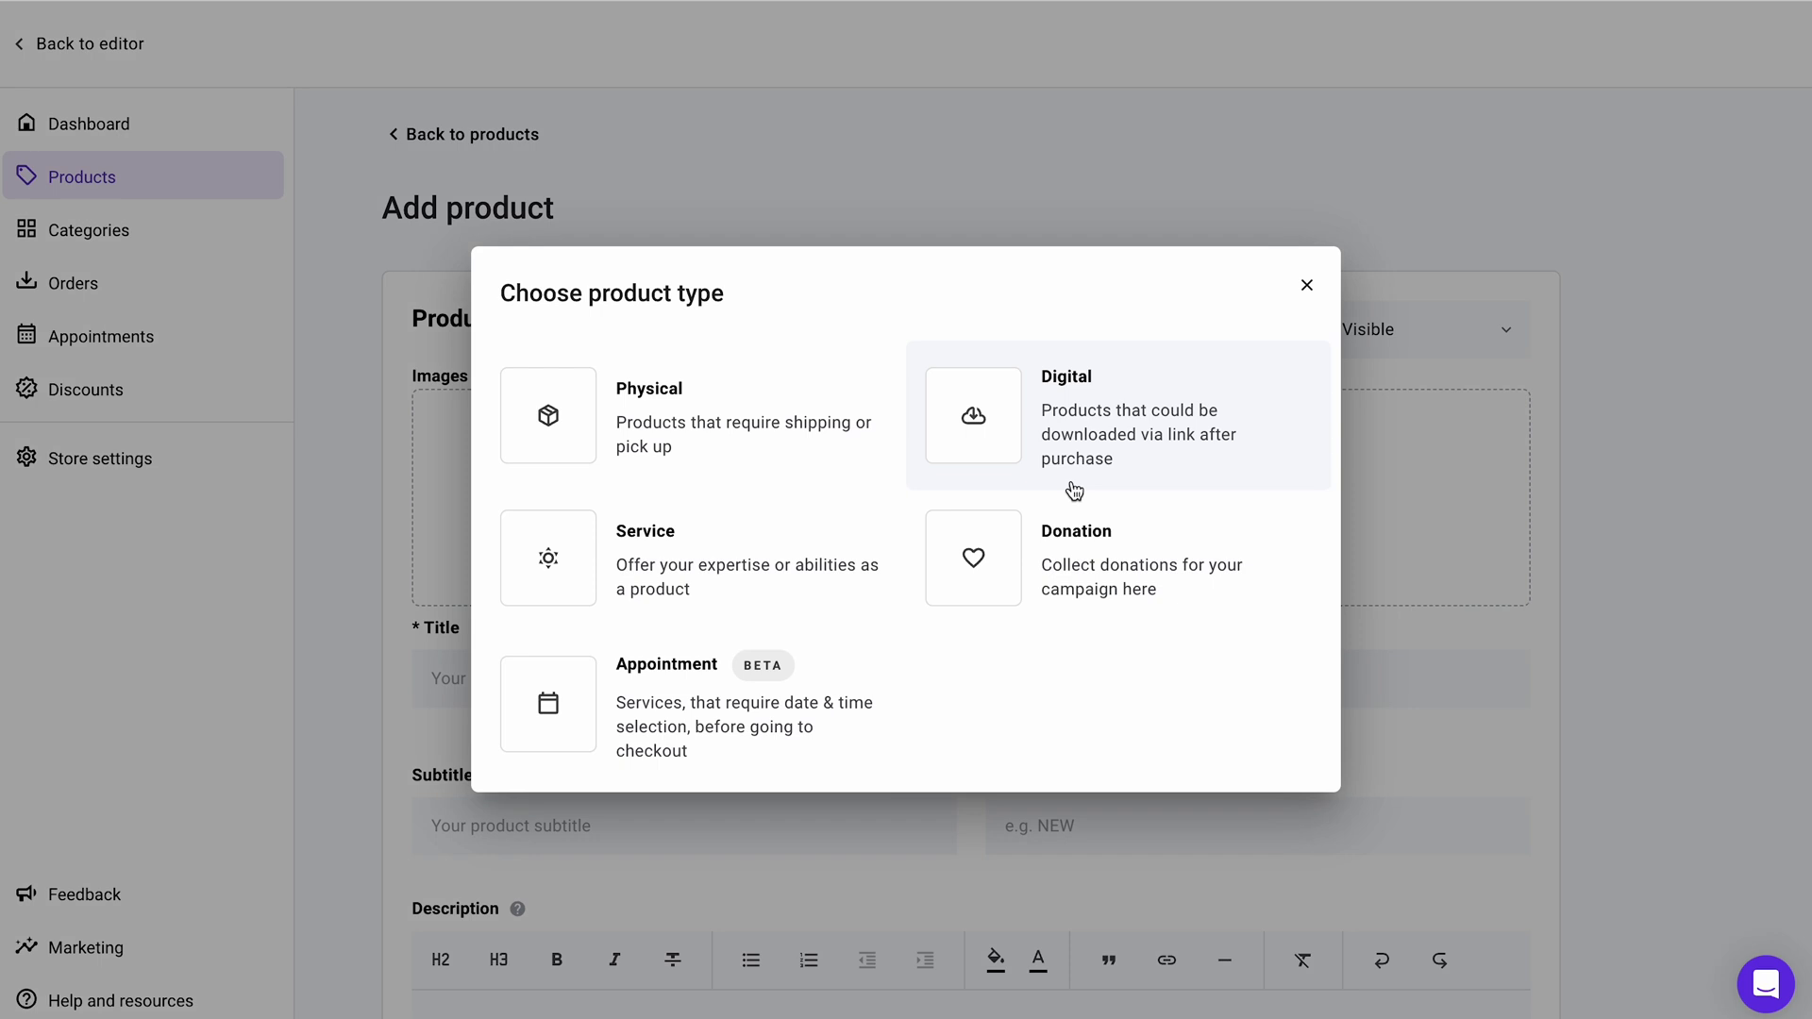
{"action": "left_click", "coordinate": [720, 455]}
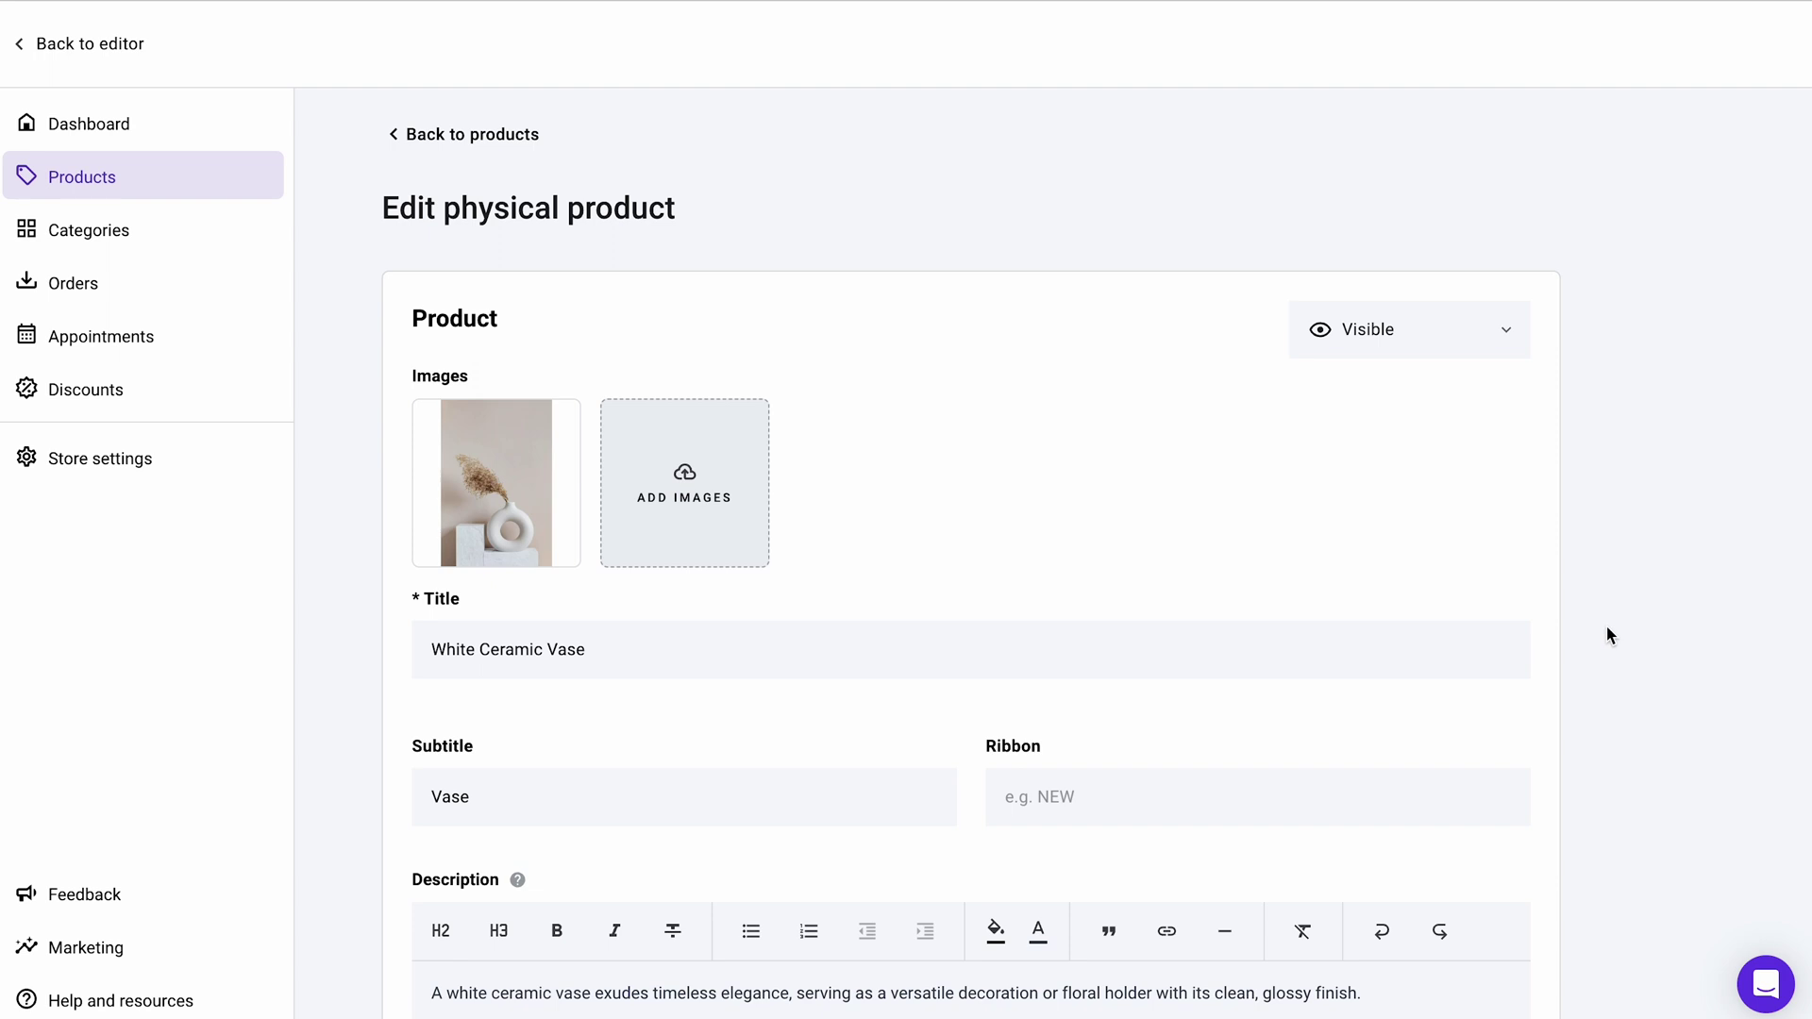
{"action": "scroll", "coordinate": [1606, 626], "scroll_direction": "down", "scroll_amount": 5}
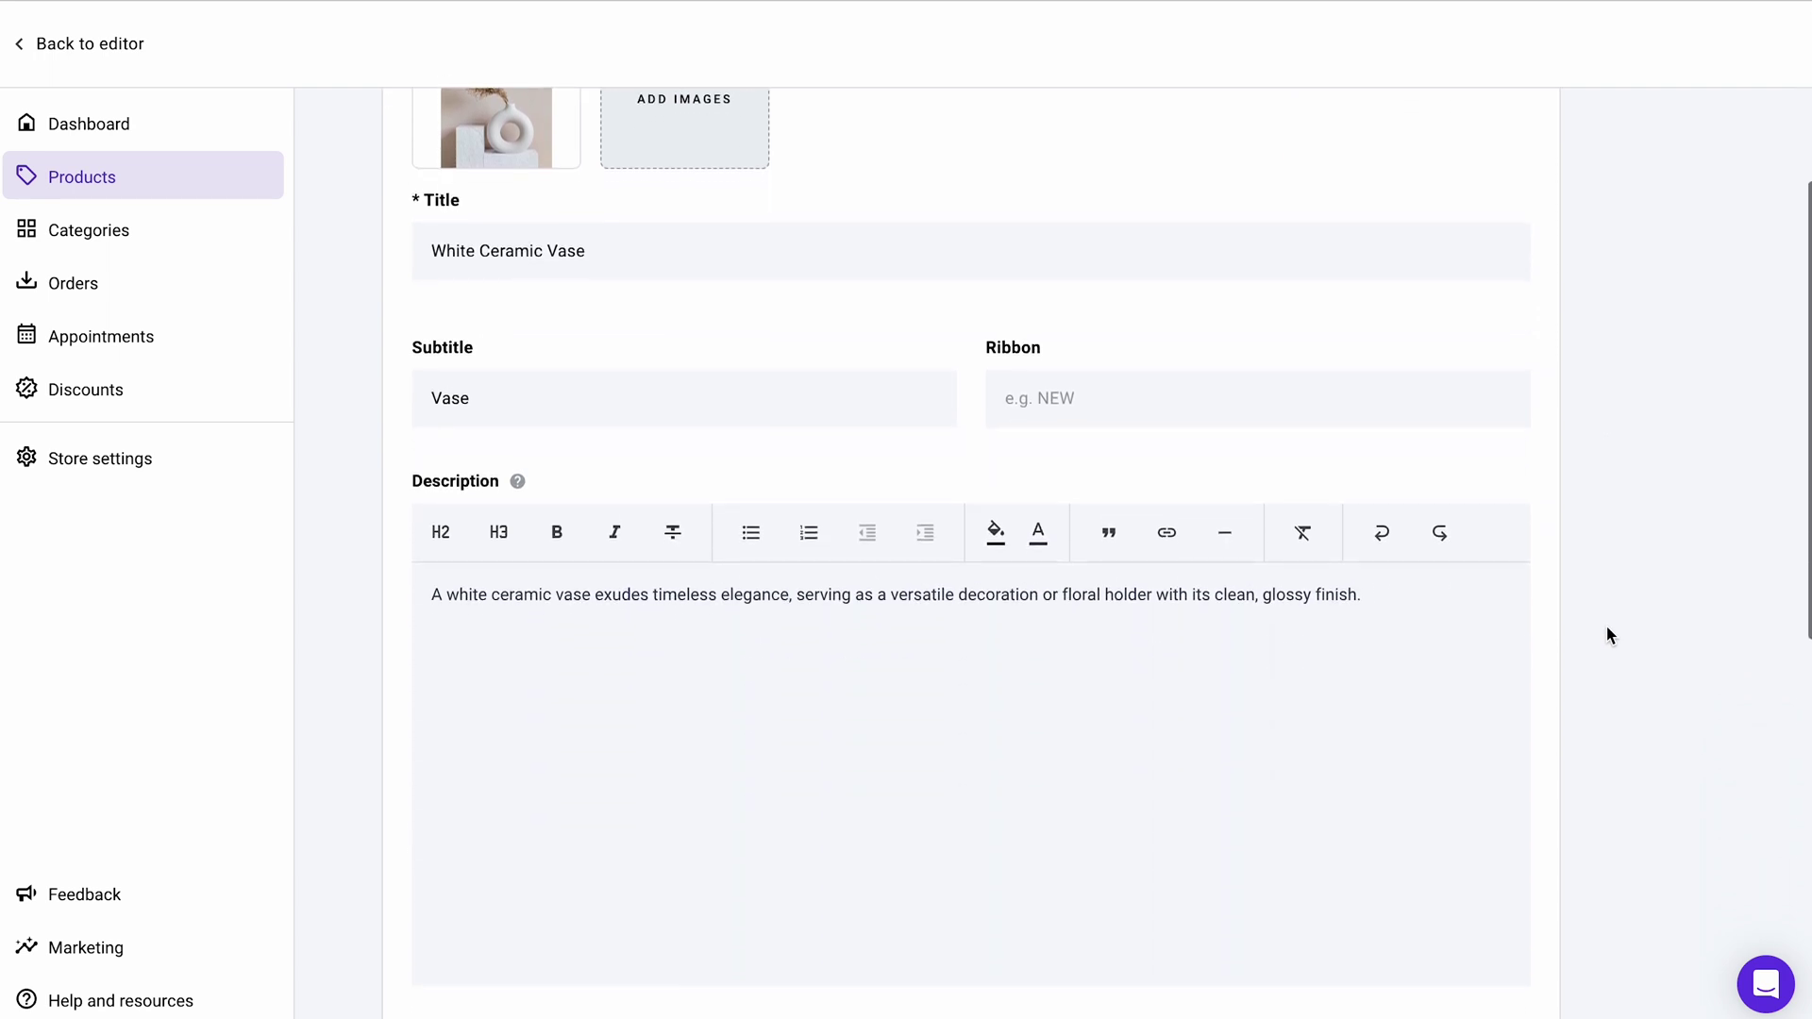
{"action": "scroll", "coordinate": [1606, 626], "scroll_direction": "down", "scroll_amount": 5}
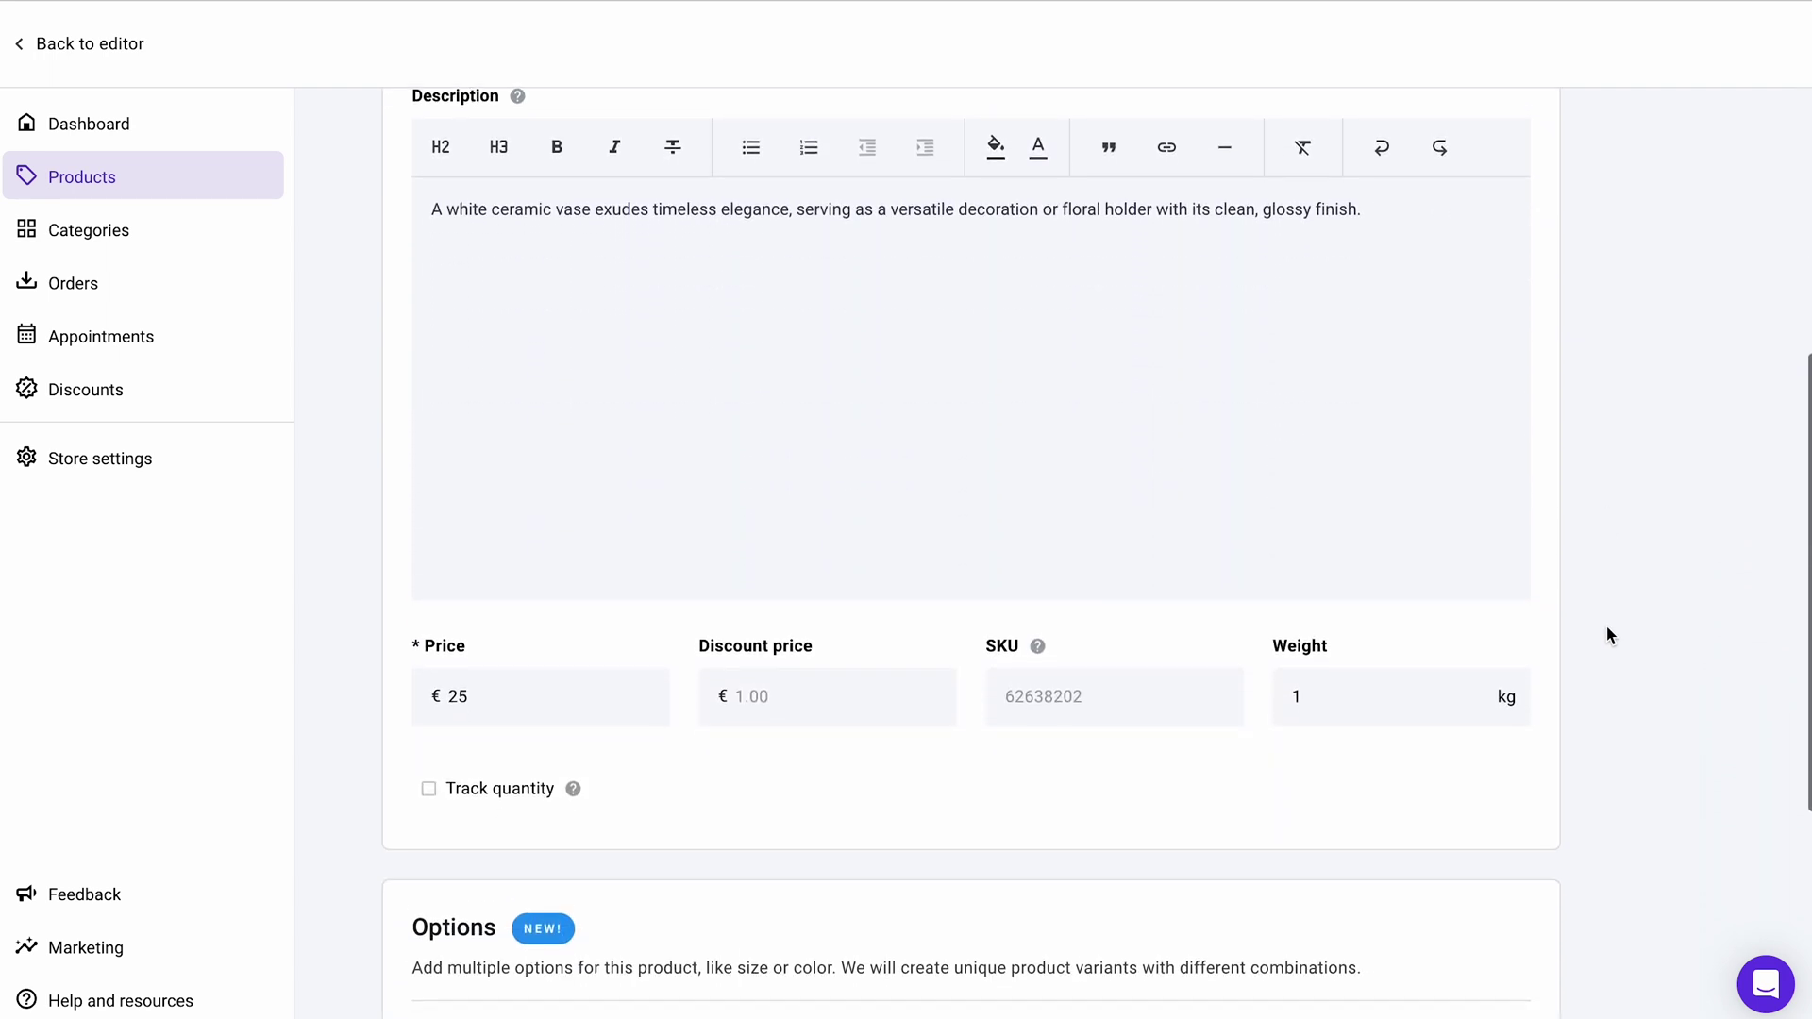
{"action": "scroll", "coordinate": [1606, 625], "scroll_direction": "down", "scroll_amount": 5}
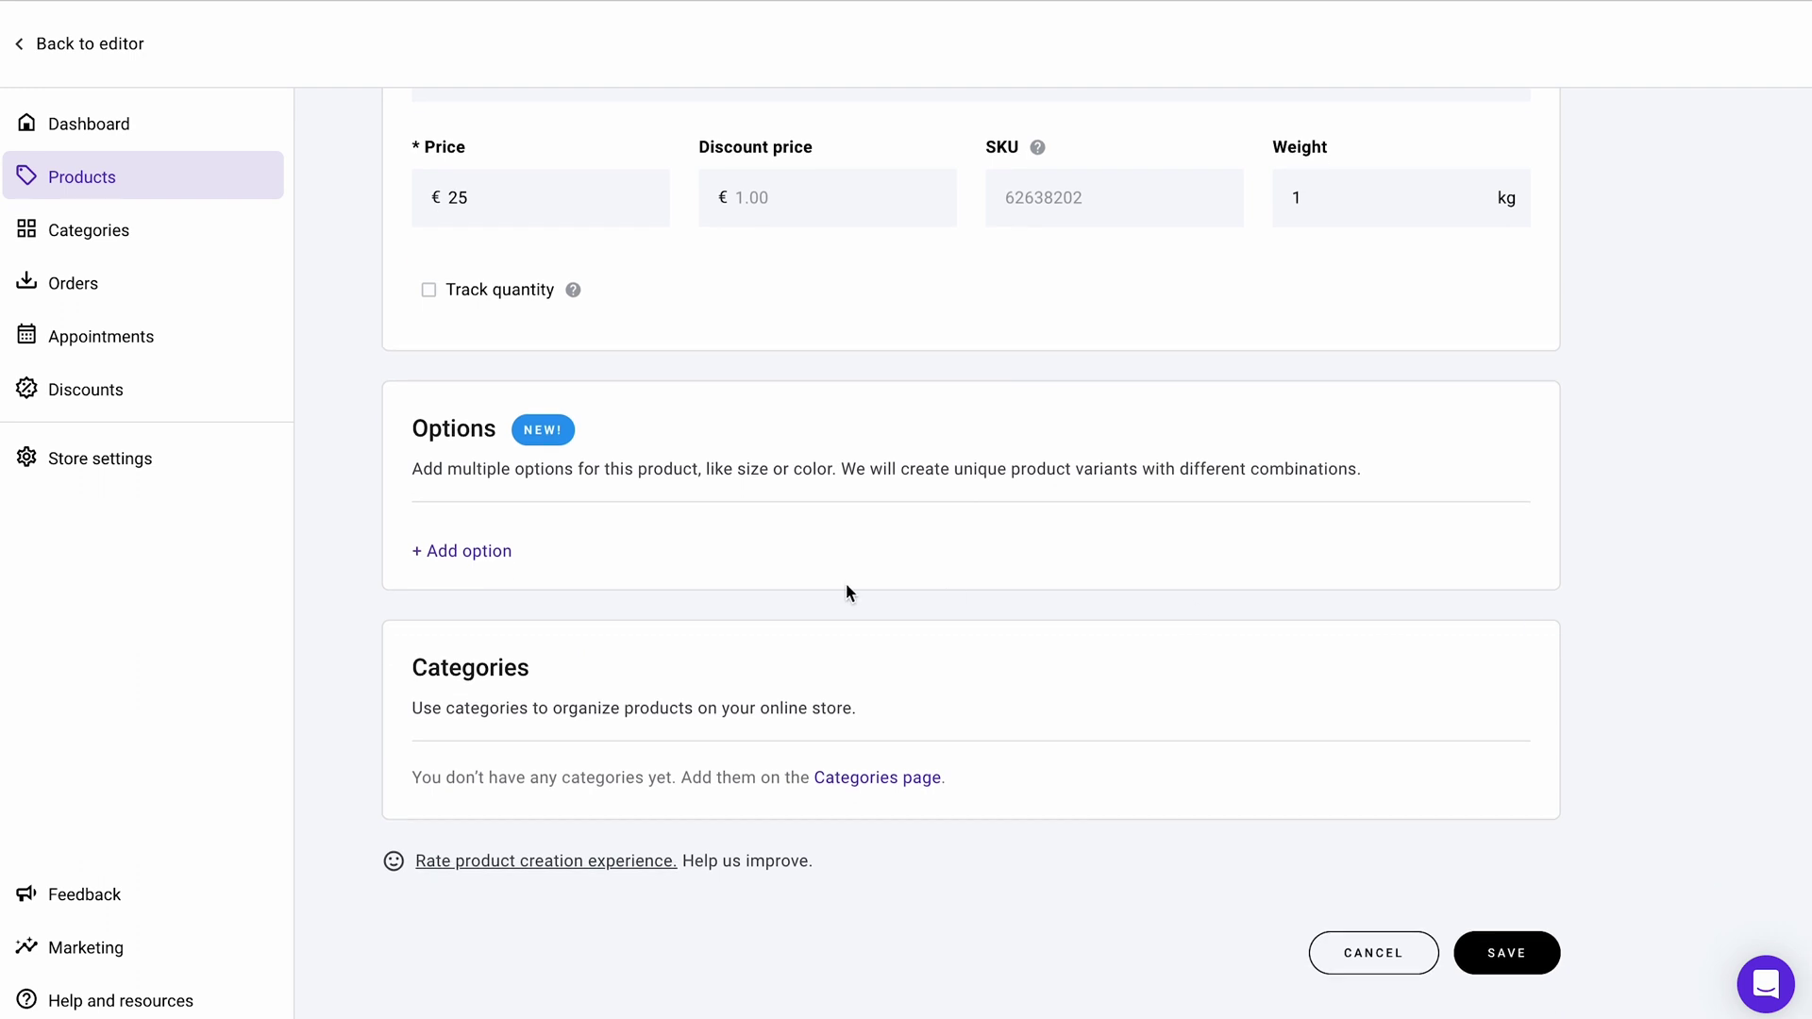
{"action": "left_click", "coordinate": [500, 555]}
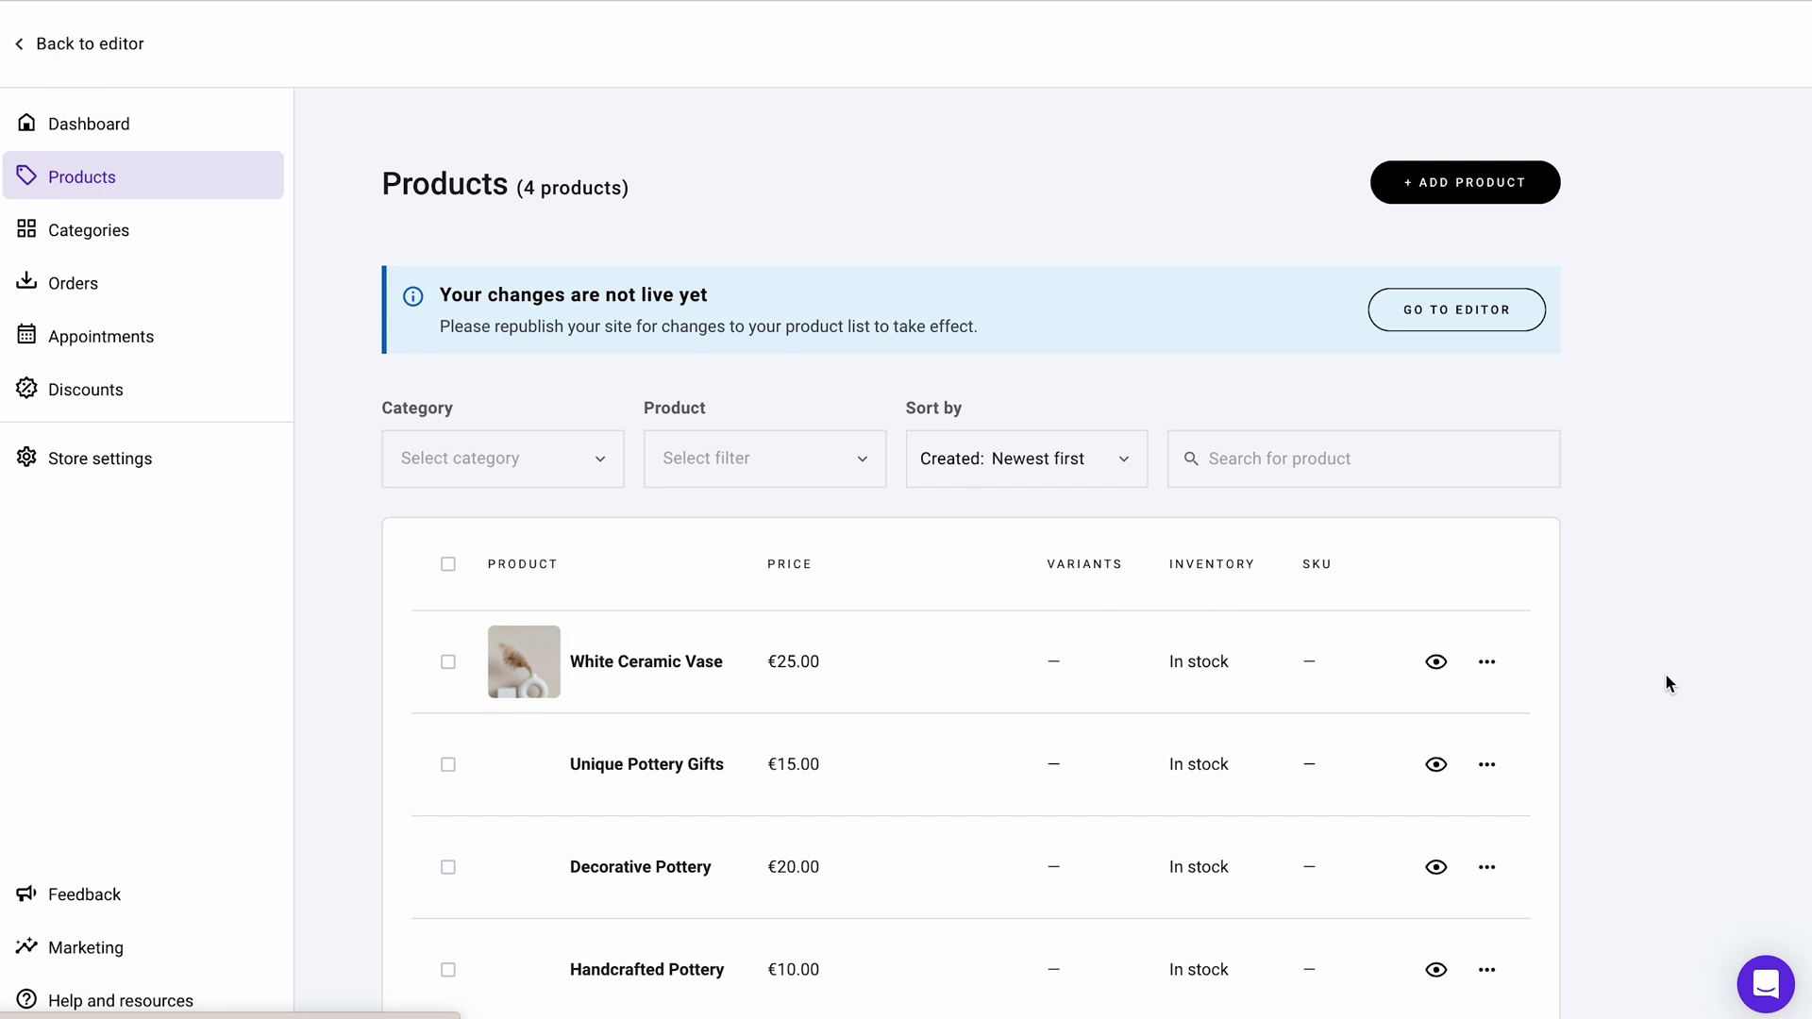
Open Unique Pottery Gifts for editing, then view product assignment for the empty Mugs category
{"action": "scroll", "coordinate": [1666, 675], "scroll_direction": "down", "scroll_amount": 2}
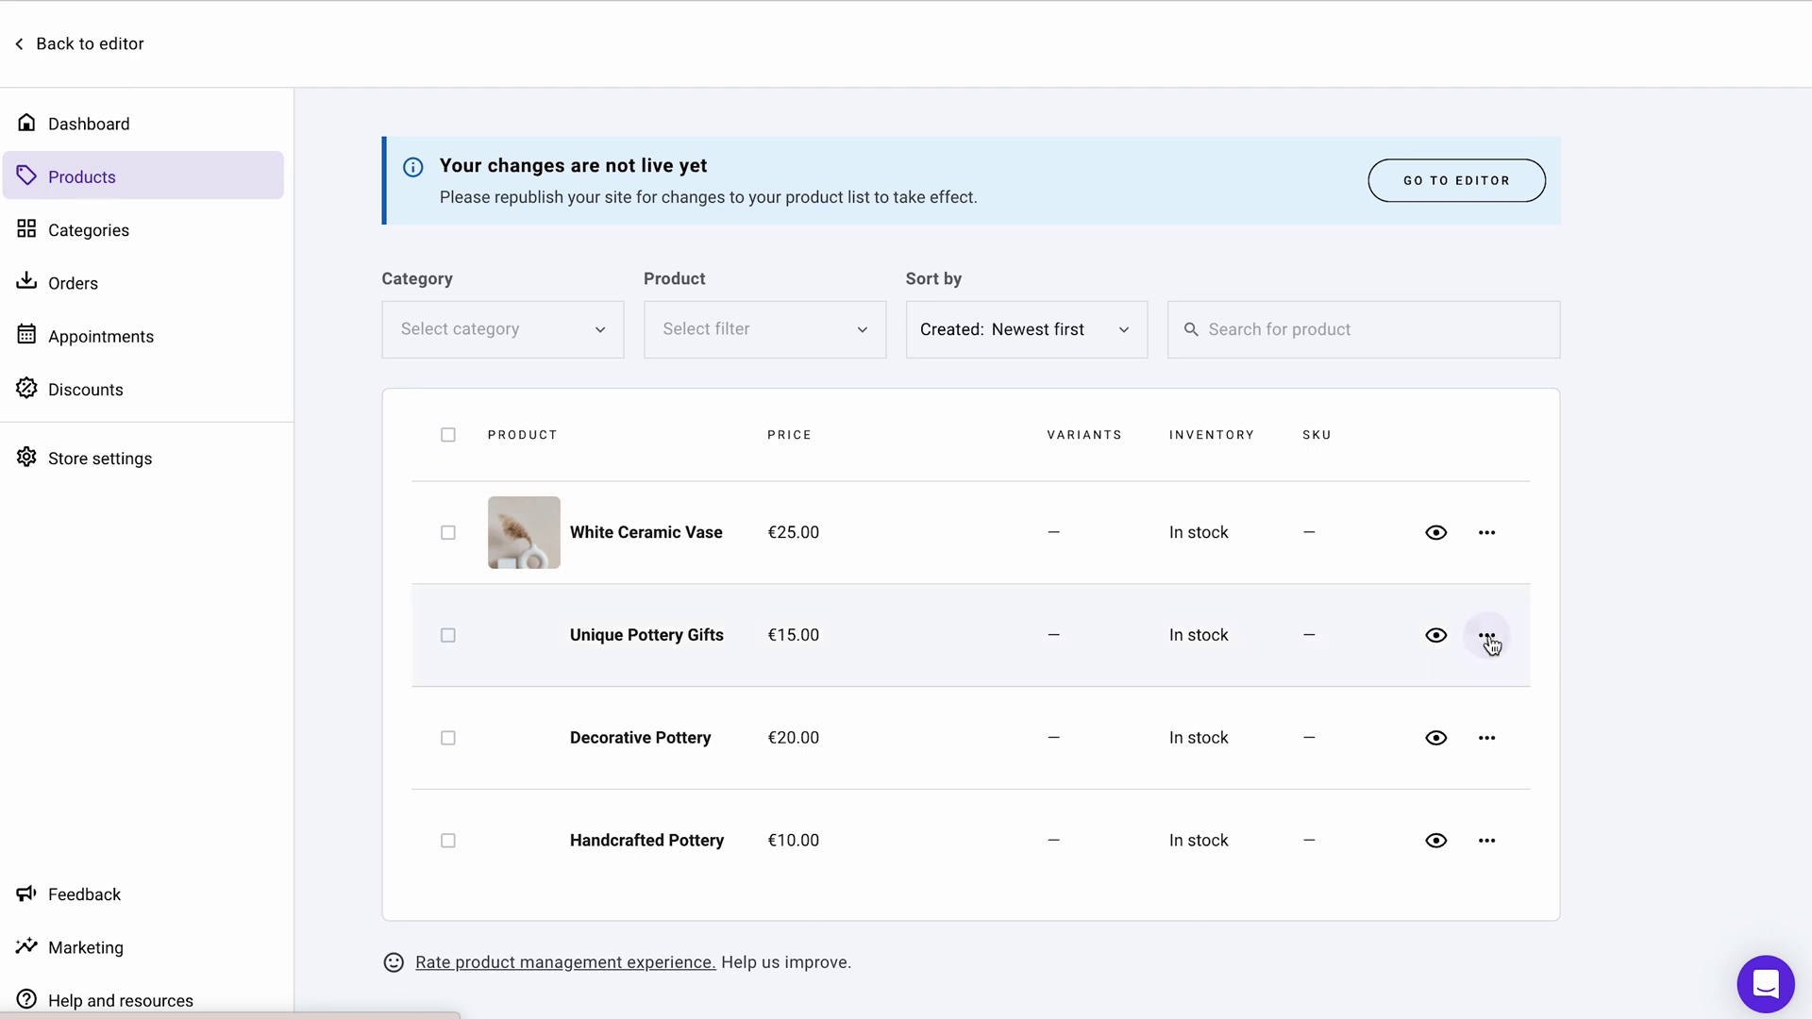
{"action": "left_click", "coordinate": [1486, 635]}
{"action": "left_click", "coordinate": [1588, 596]}
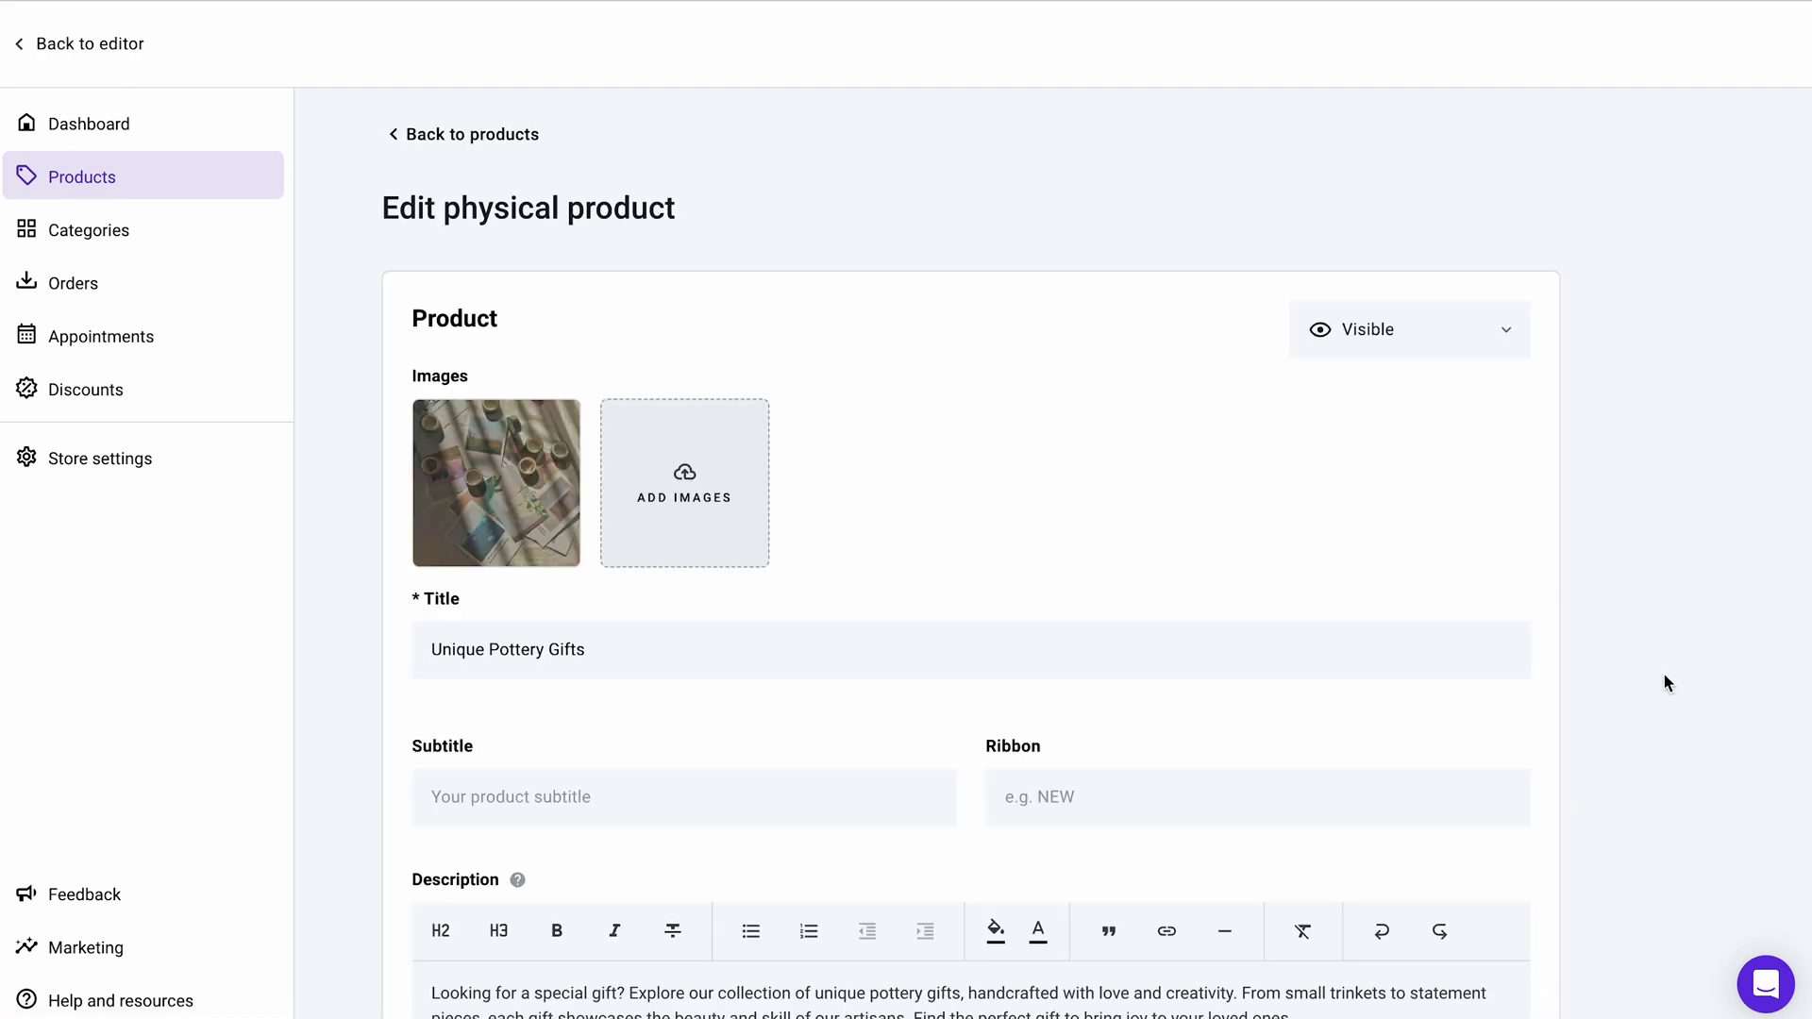
{"action": "left_click", "coordinate": [142, 235]}
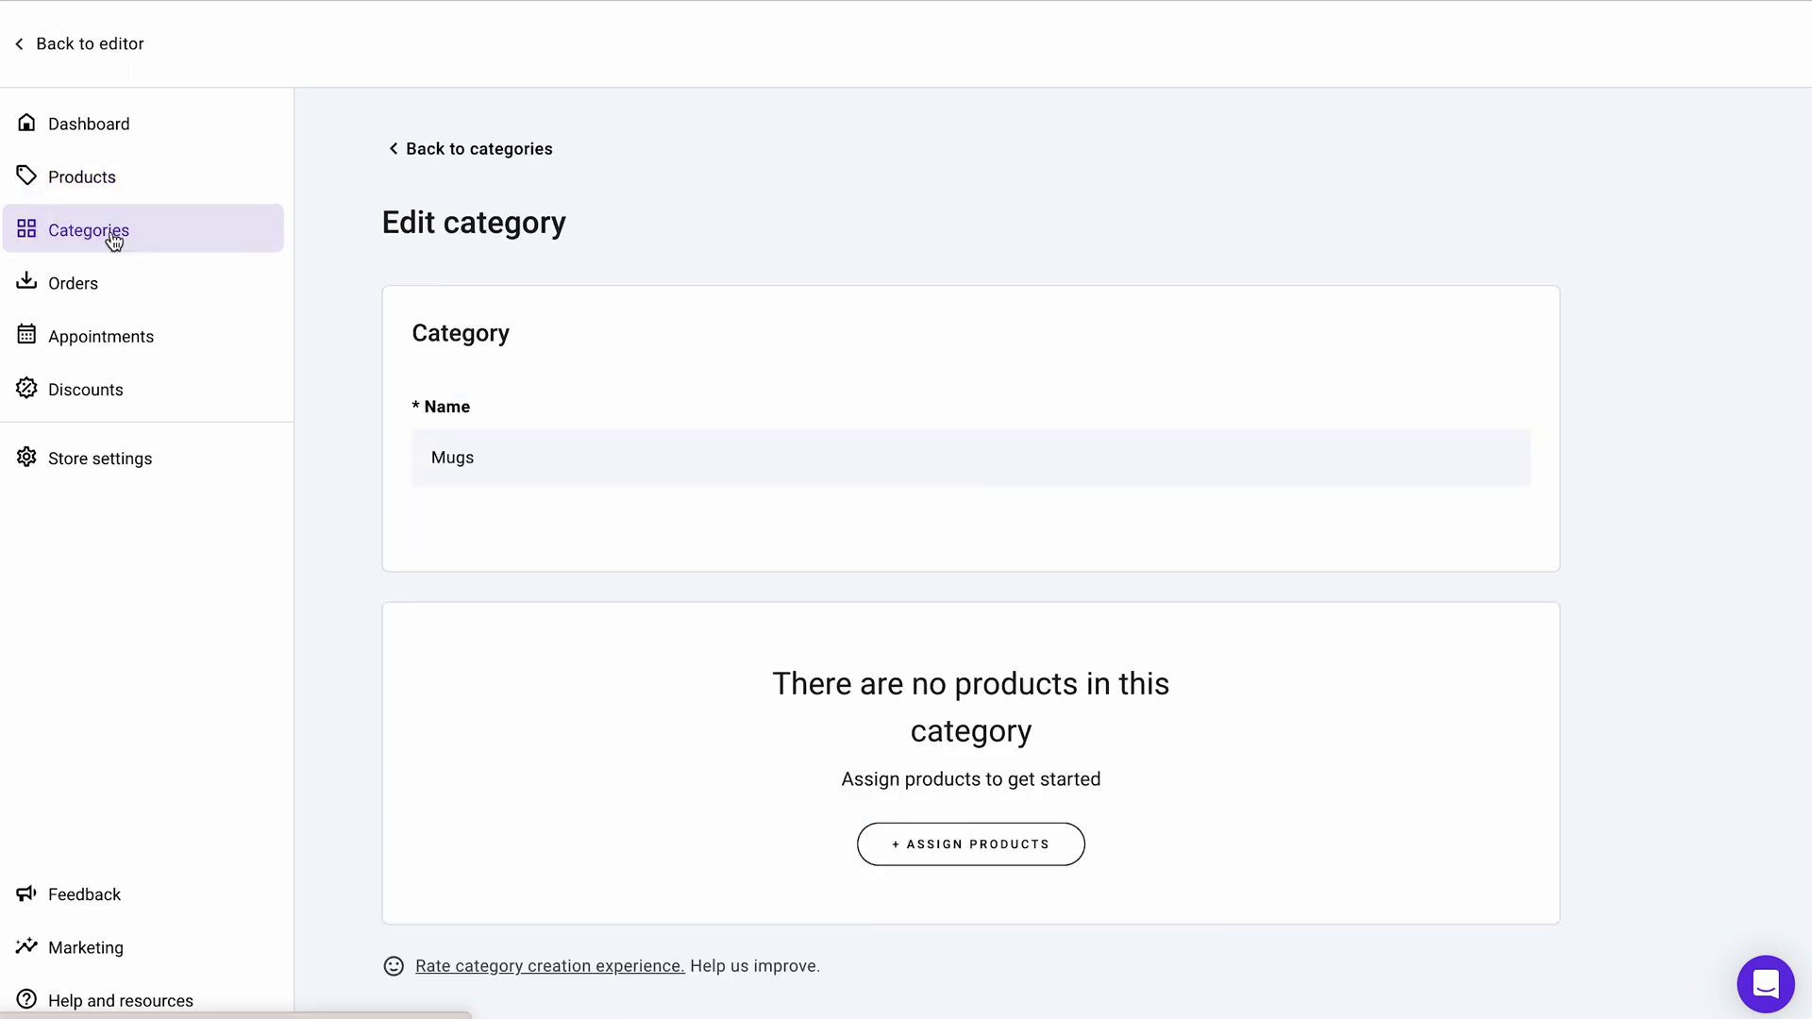
{"action": "left_click", "coordinate": [994, 844]}
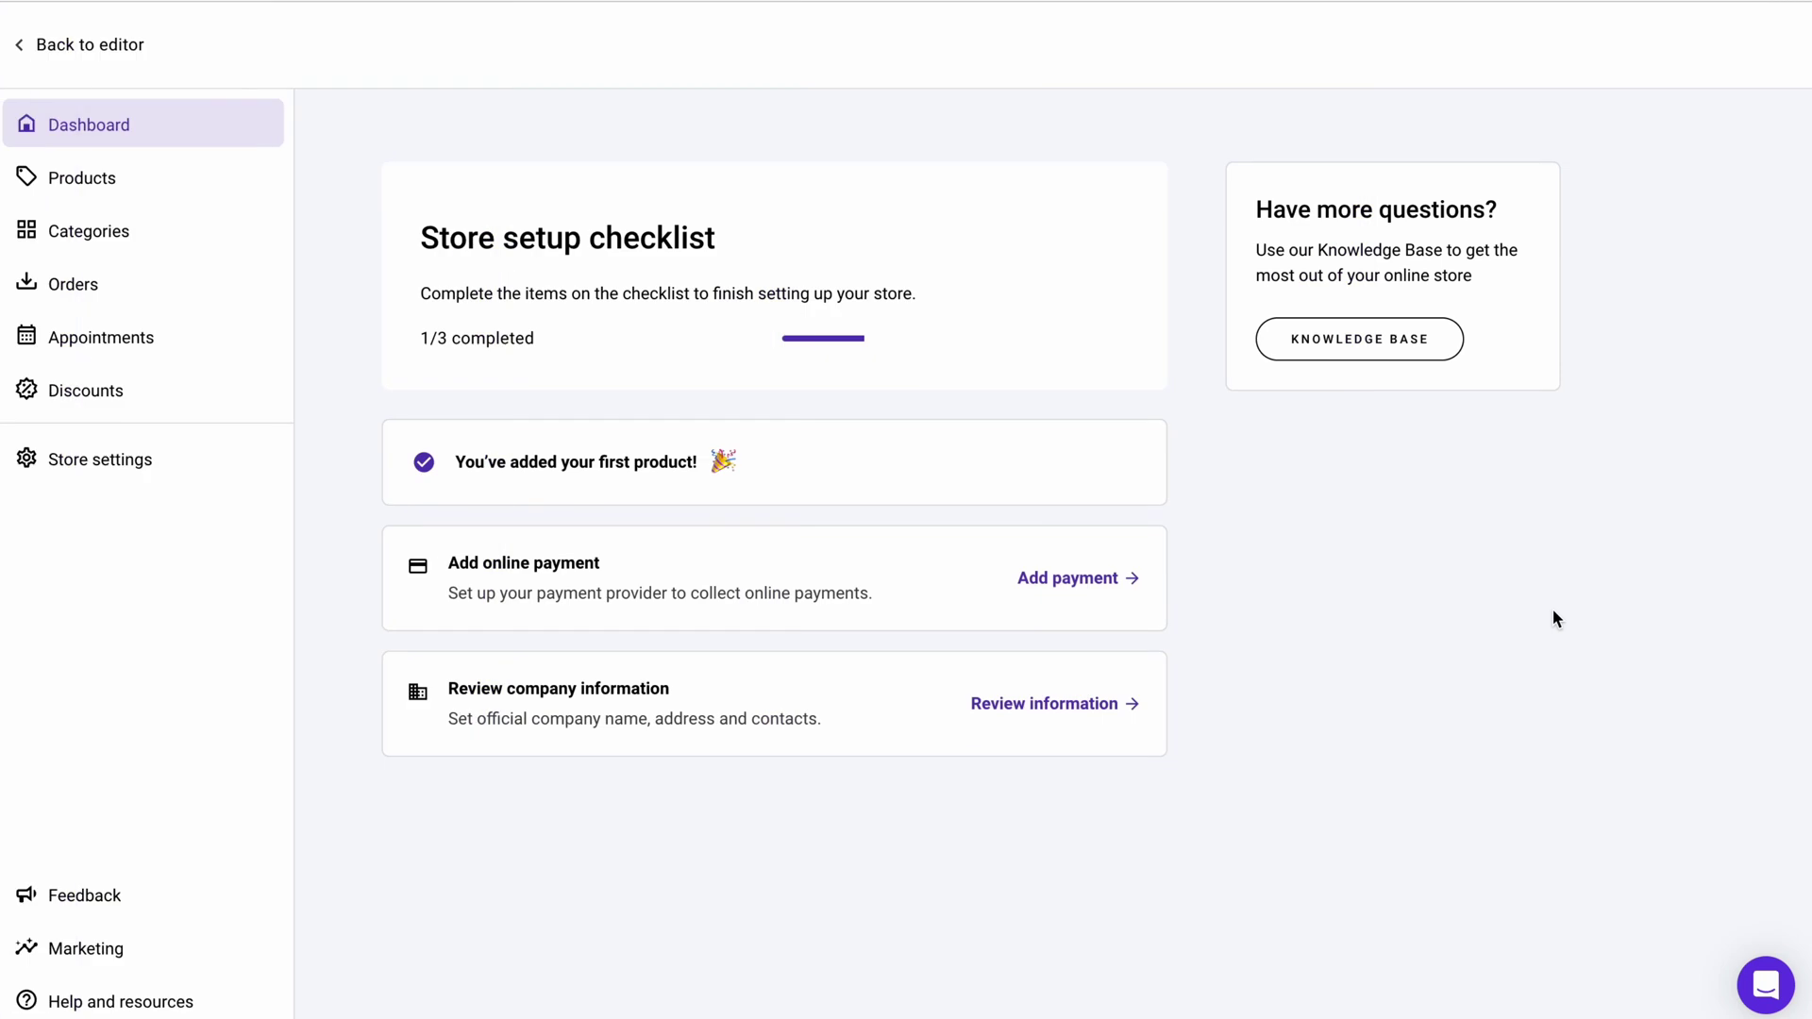
Open the Payments page from the checklist's Add payment item and review provider options
{"action": "left_click", "coordinate": [1102, 581]}
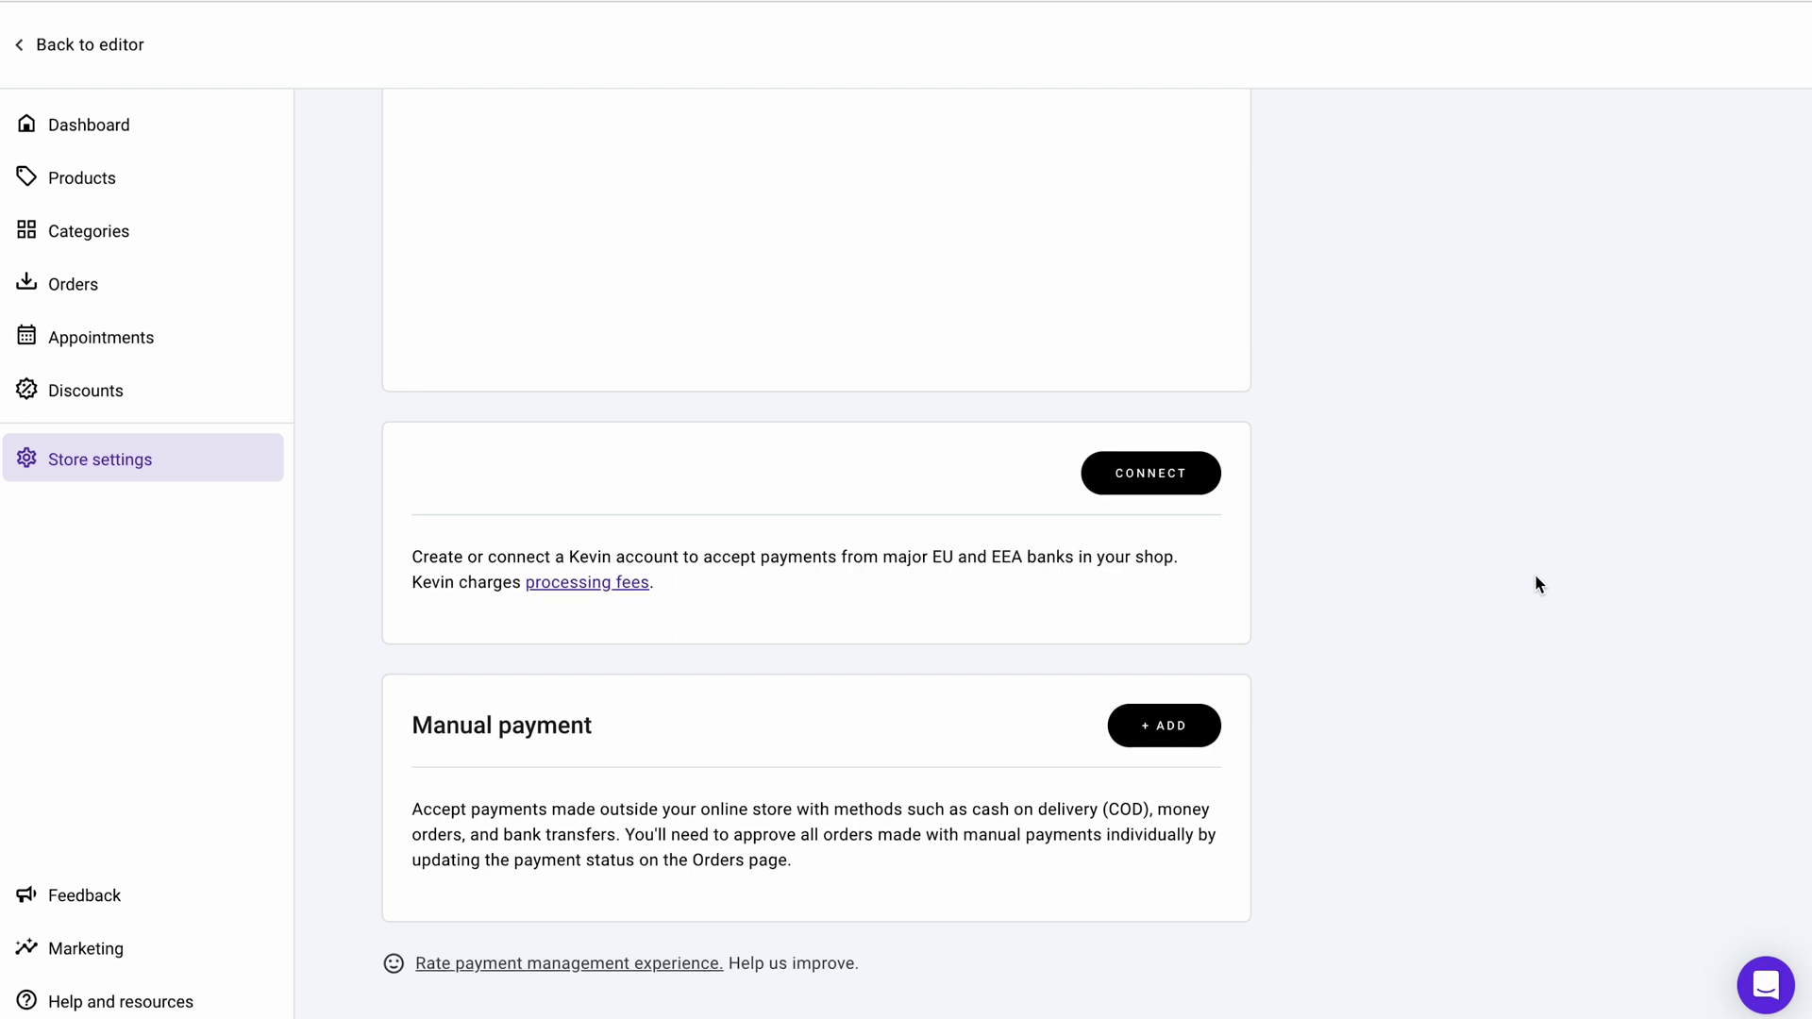
{"action": "scroll", "coordinate": [1531, 583], "scroll_direction": "up", "scroll_amount": 10}
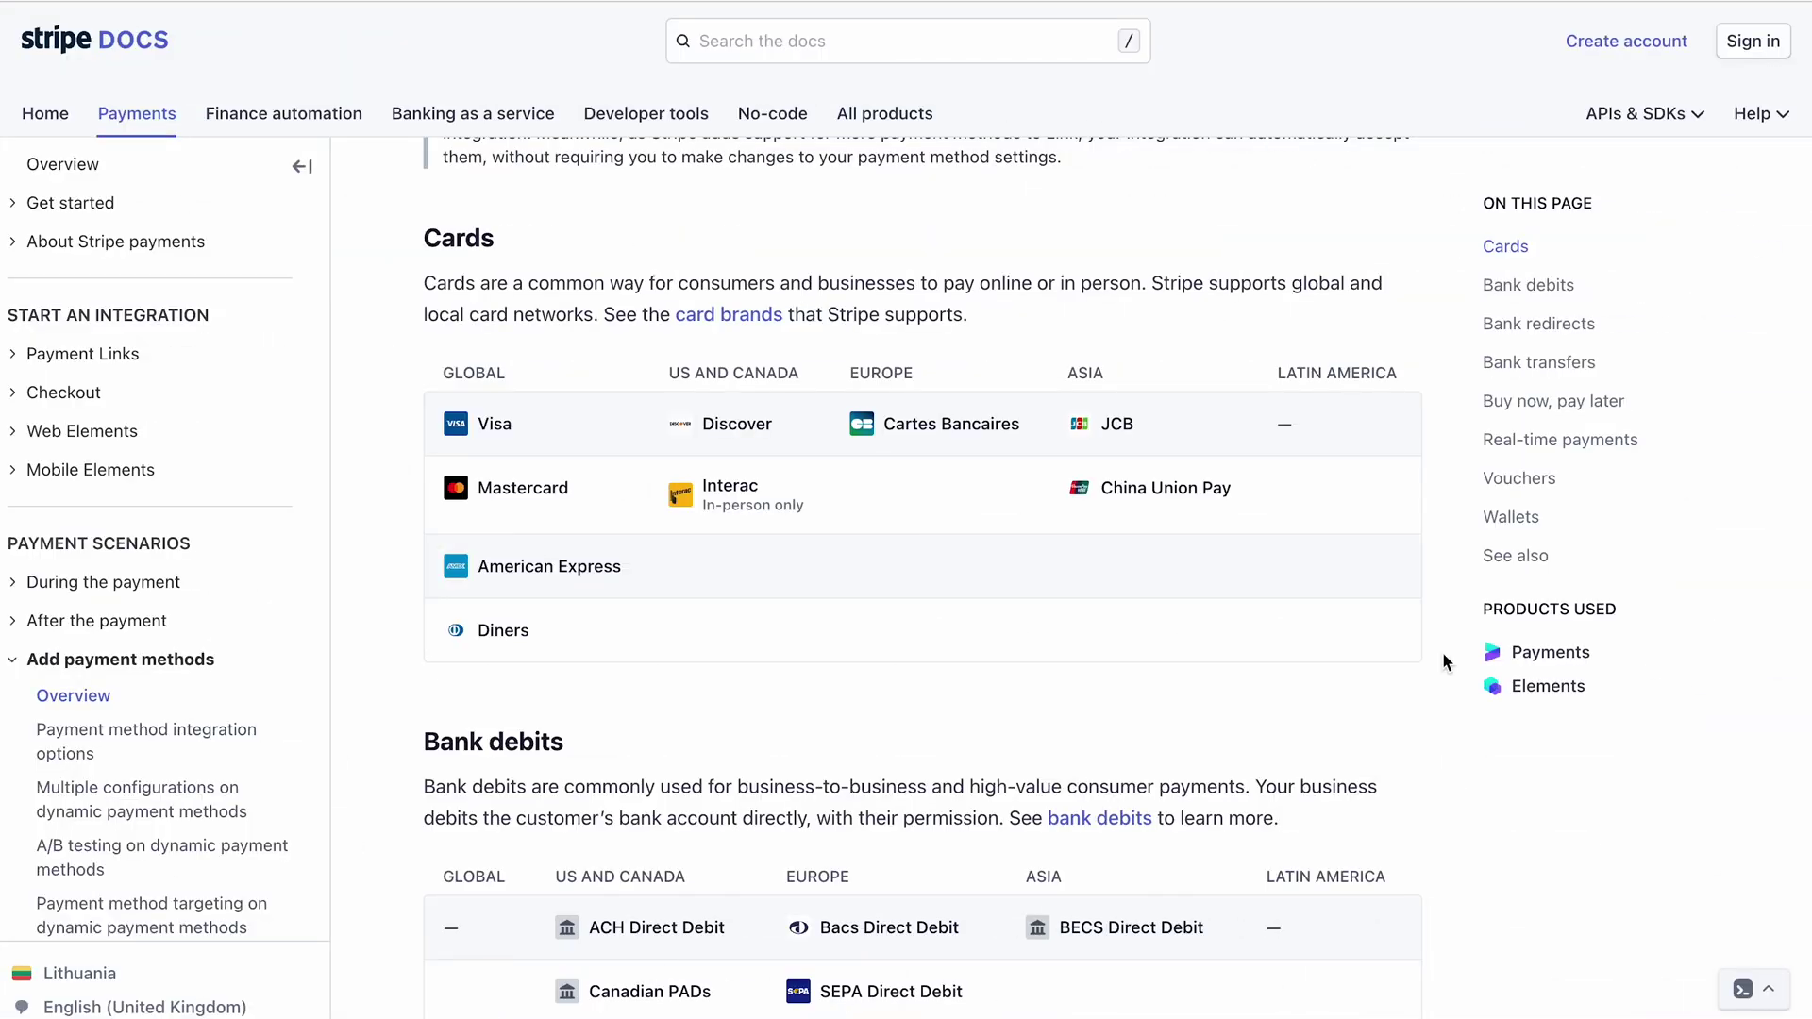
Scroll Stripe's payment methods page through Cards, Bank debits and Bank redirects
{"action": "scroll", "coordinate": [1444, 661], "scroll_direction": "down", "scroll_amount": 5}
{"action": "scroll", "coordinate": [1443, 653], "scroll_direction": "down", "scroll_amount": 8}
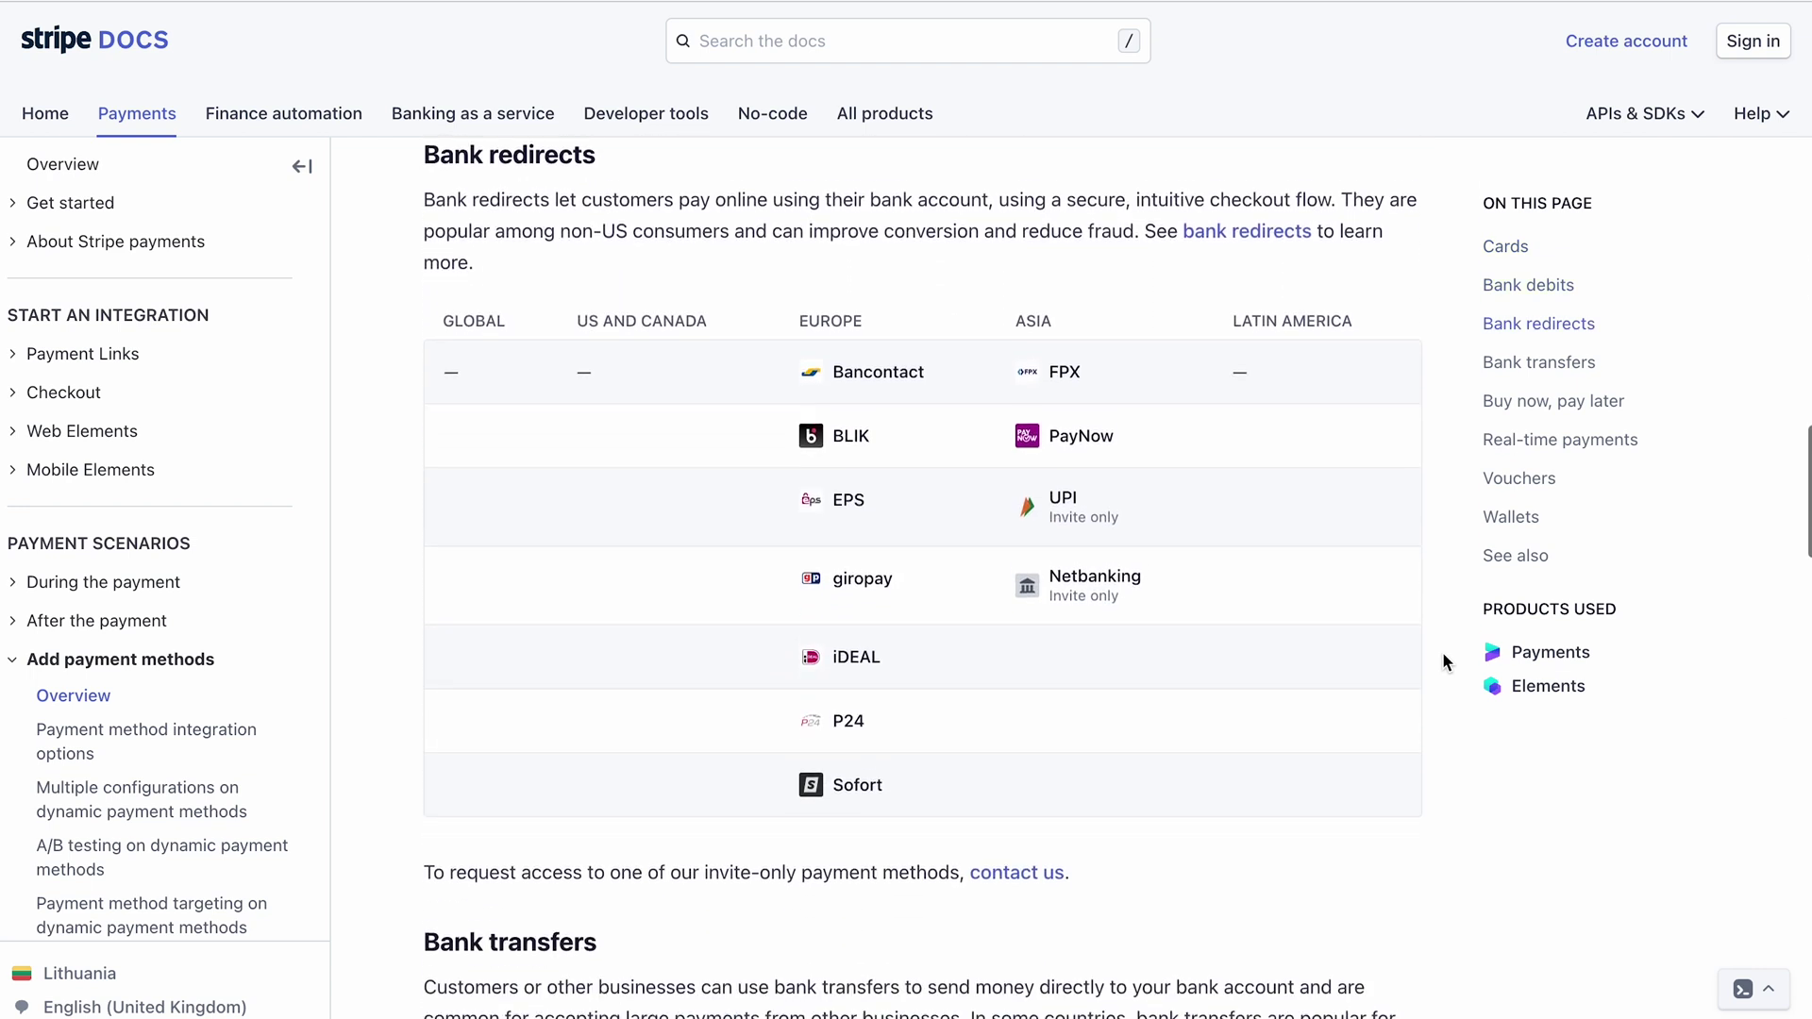
{"action": "scroll", "coordinate": [1442, 651], "scroll_direction": "down", "scroll_amount": 4}
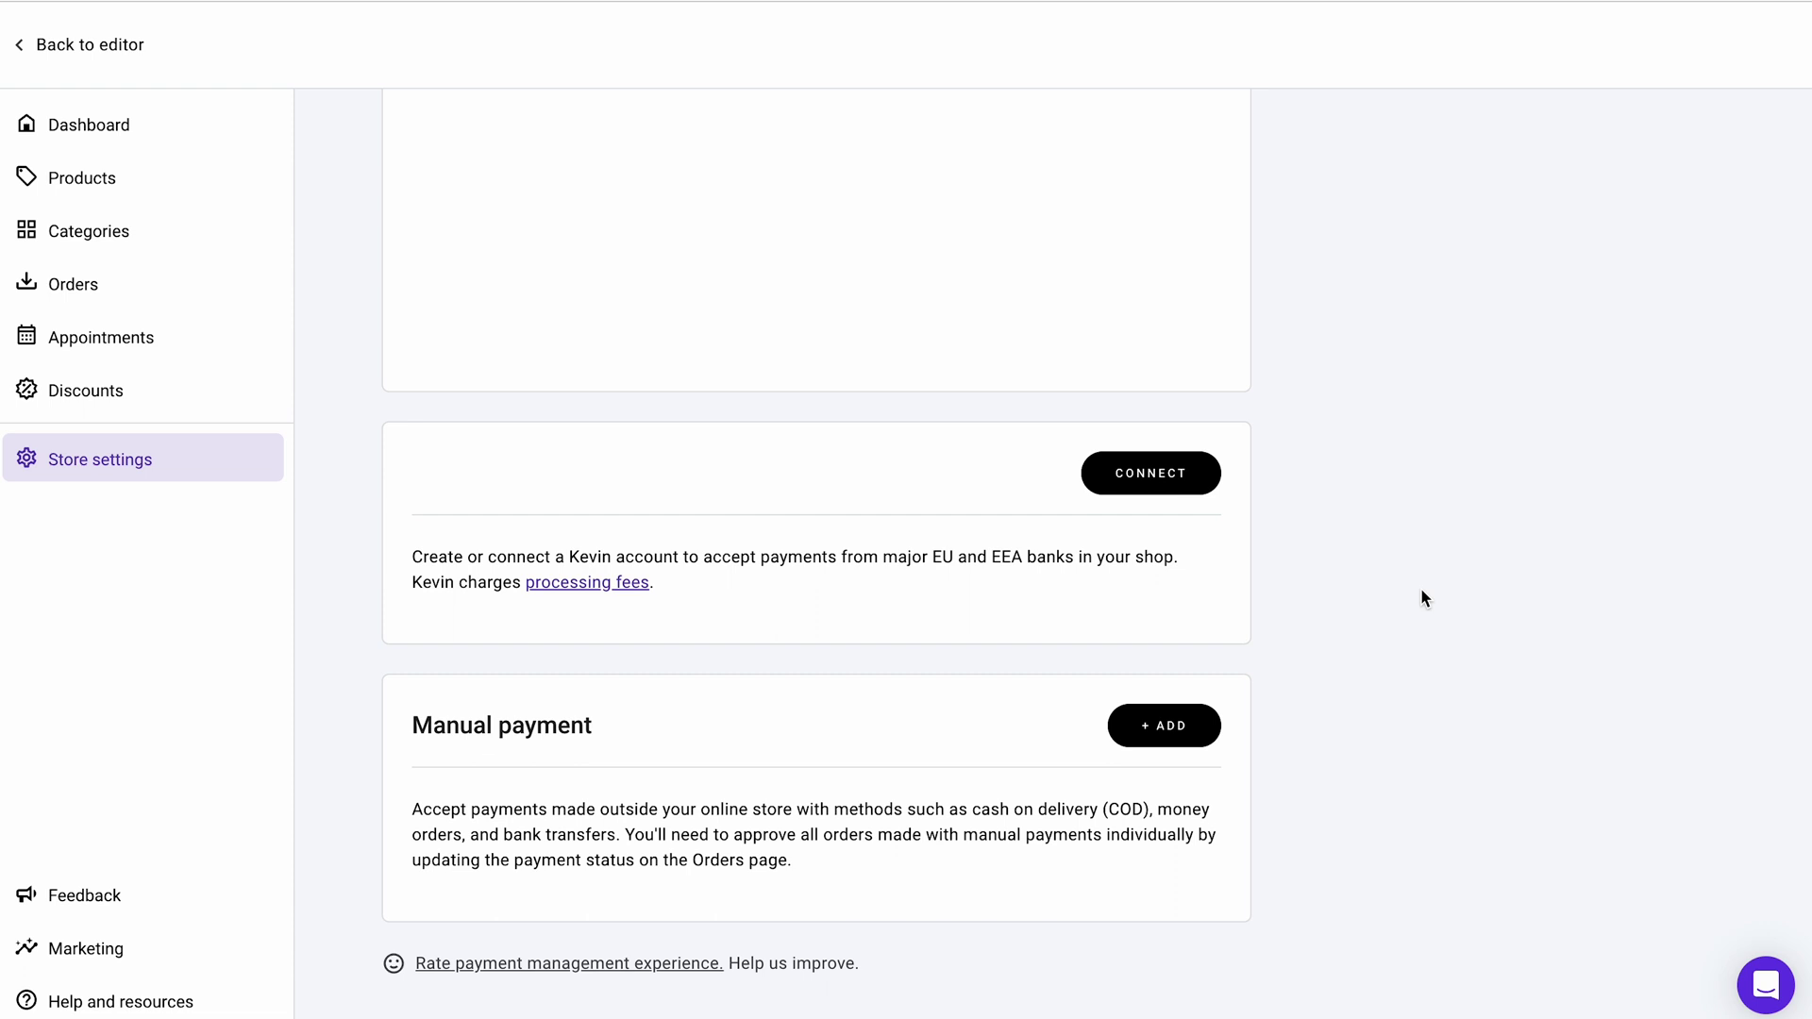
Connect the Kevin bank payment provider for the store
{"action": "left_click", "coordinate": [1173, 473]}
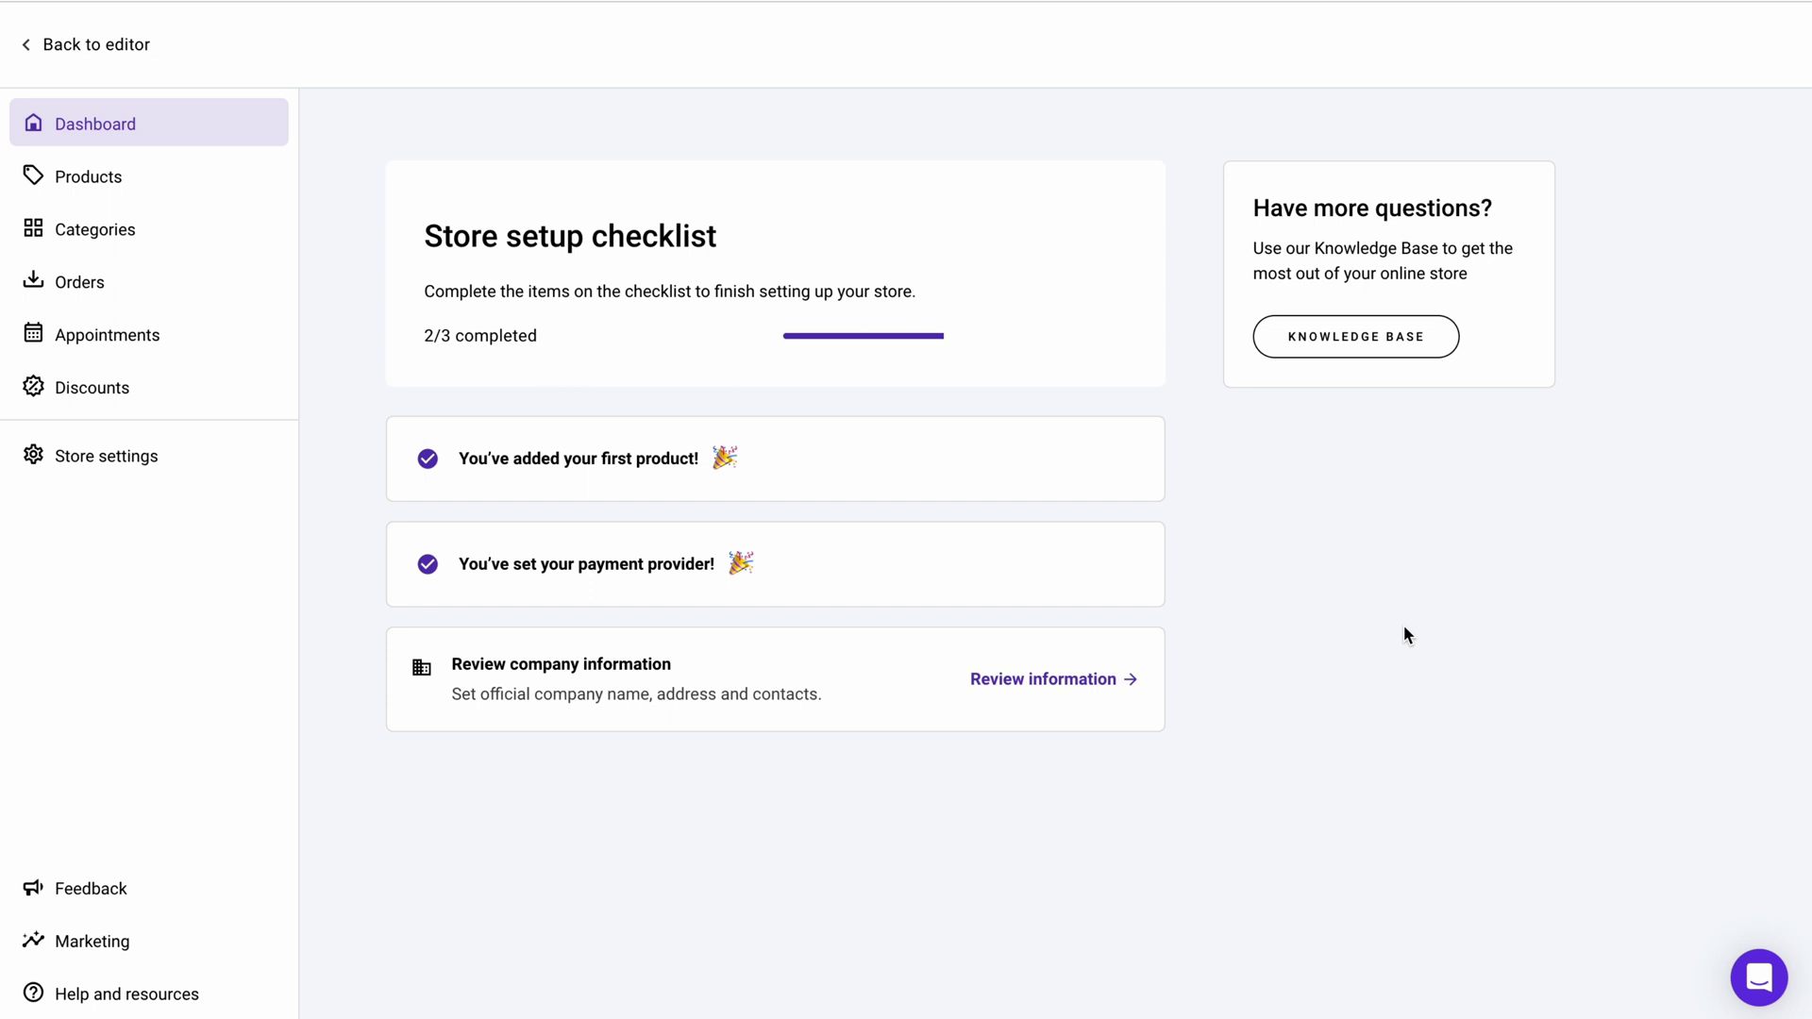
Review the store's company name, logo and contact details on the Company information page
{"action": "left_click", "coordinate": [1102, 679]}
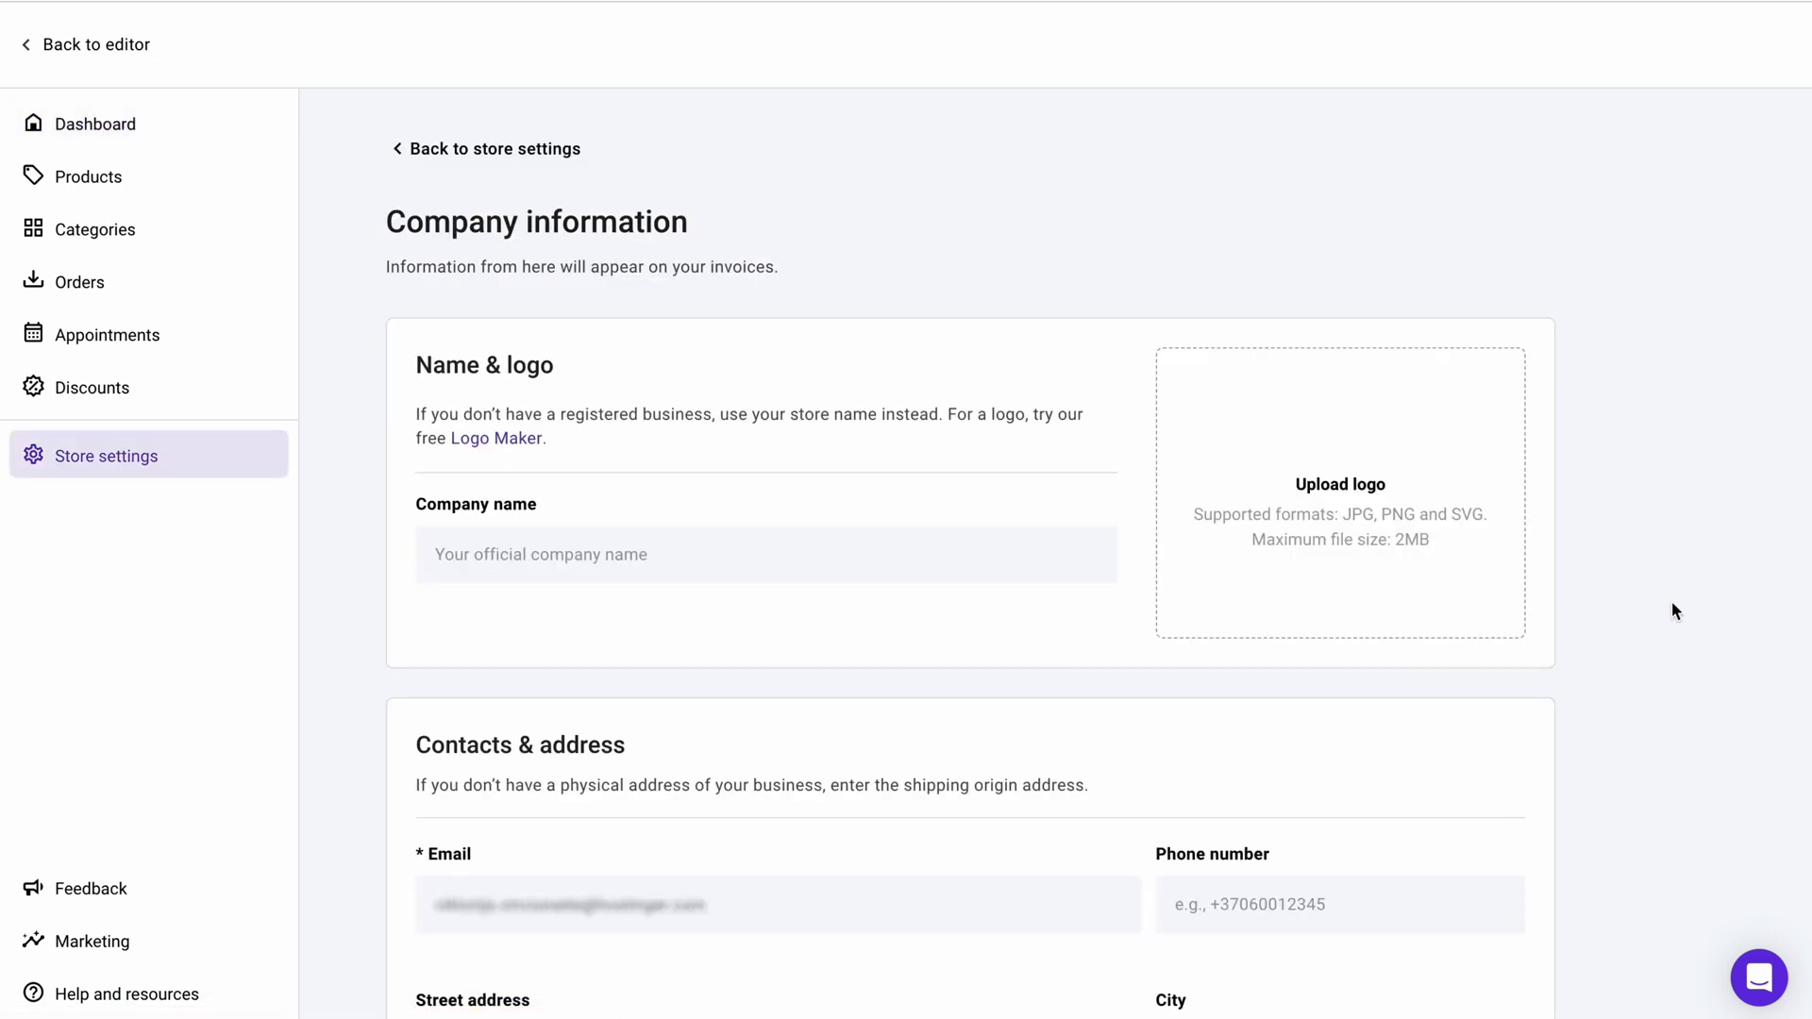
{"action": "scroll", "coordinate": [1672, 611], "scroll_direction": "down", "scroll_amount": 5}
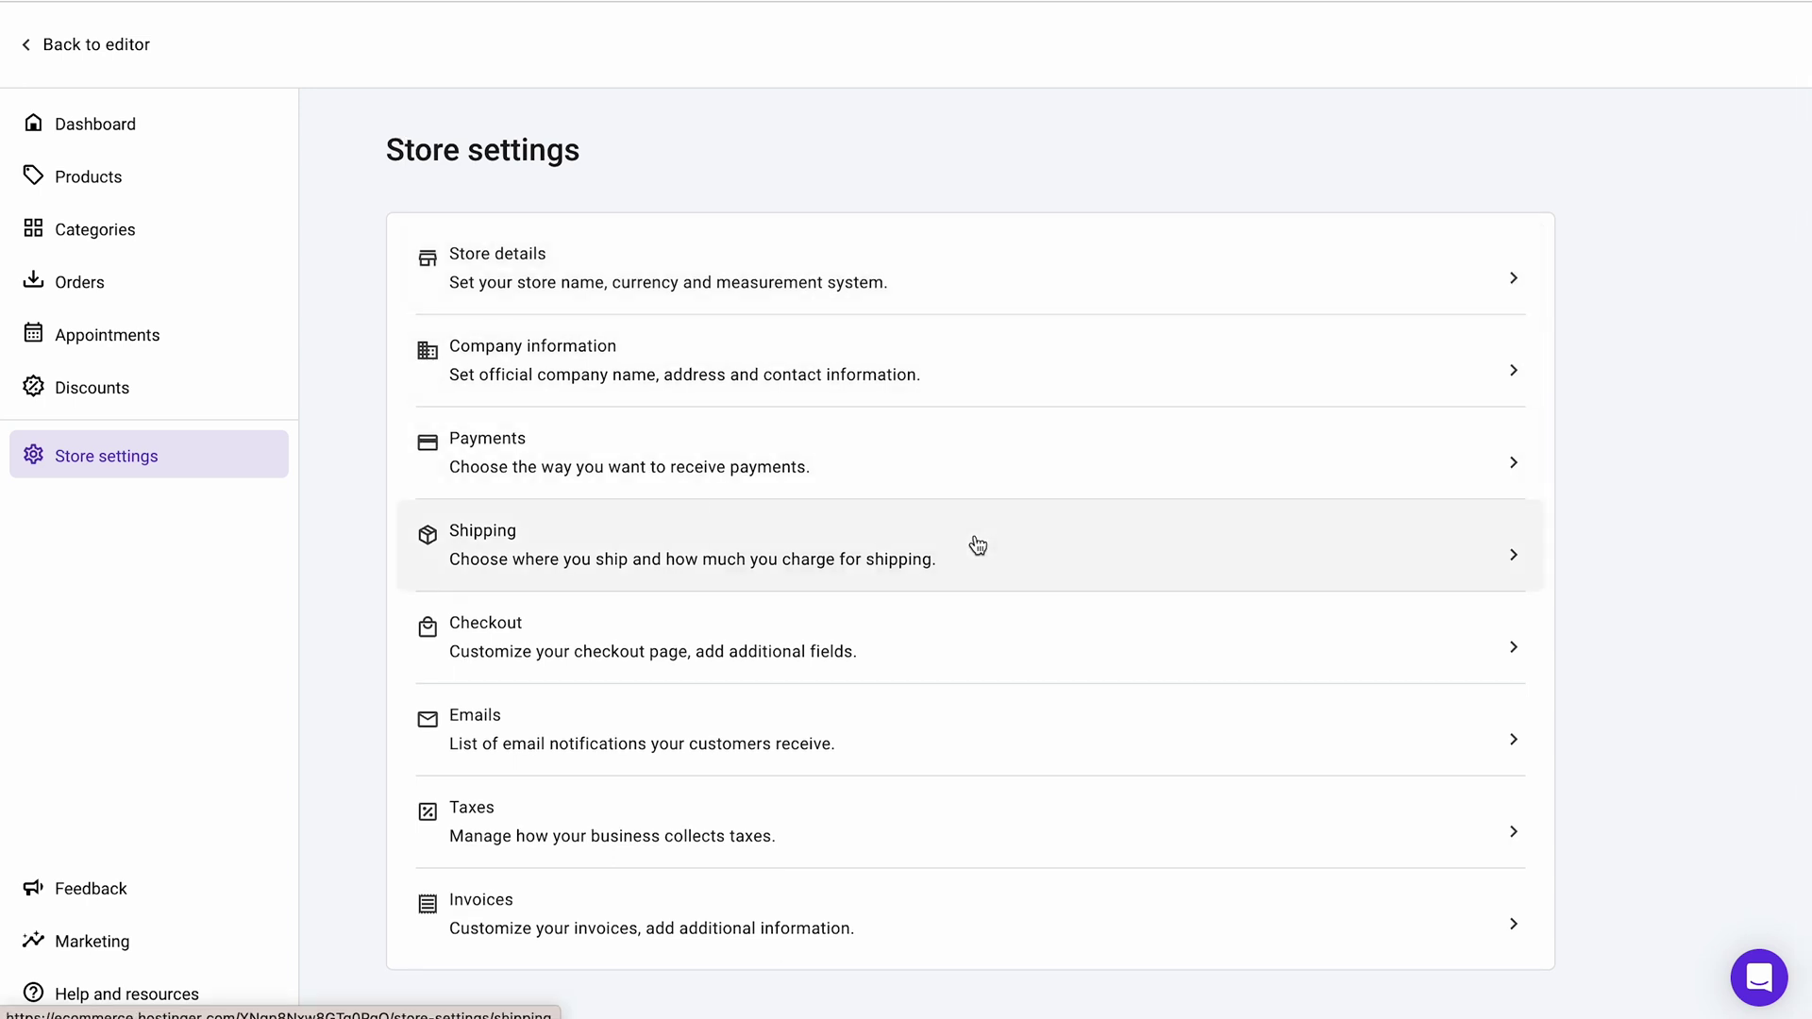
{"action": "left_click", "coordinate": [976, 538]}
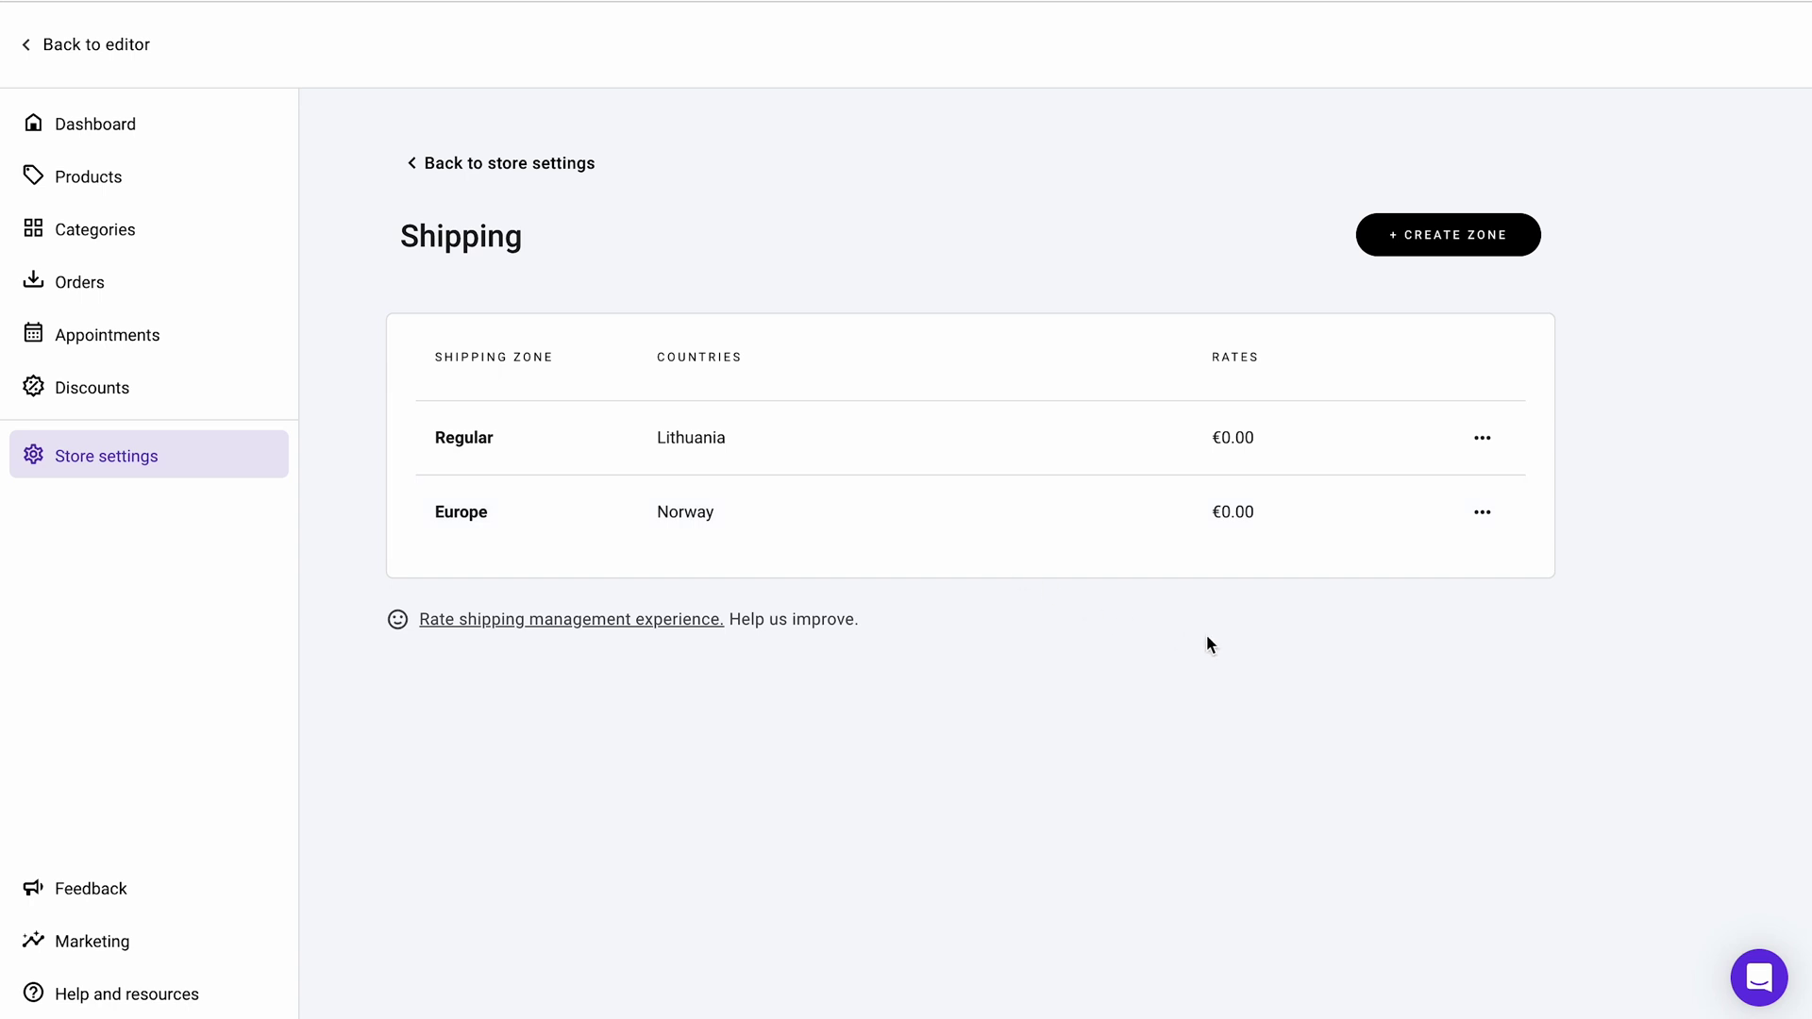
{"action": "left_click", "coordinate": [1400, 535]}
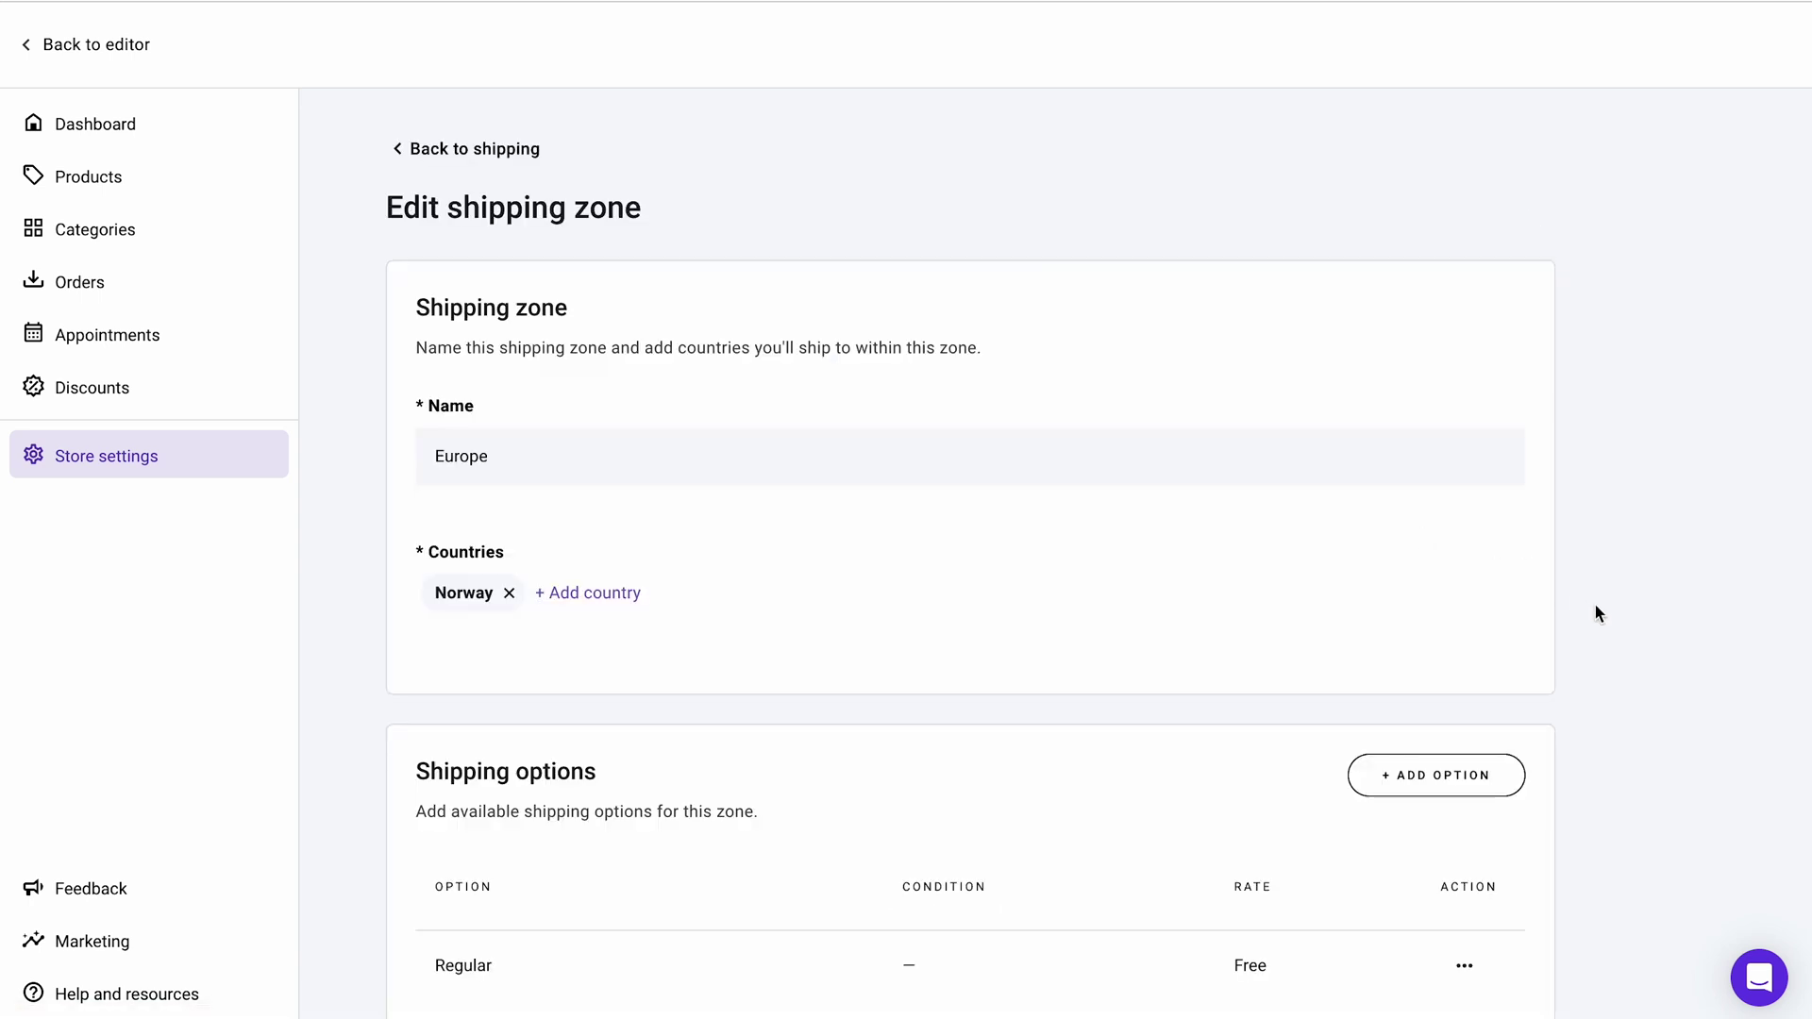
{"action": "scroll", "coordinate": [1593, 611], "scroll_direction": "down", "scroll_amount": 2}
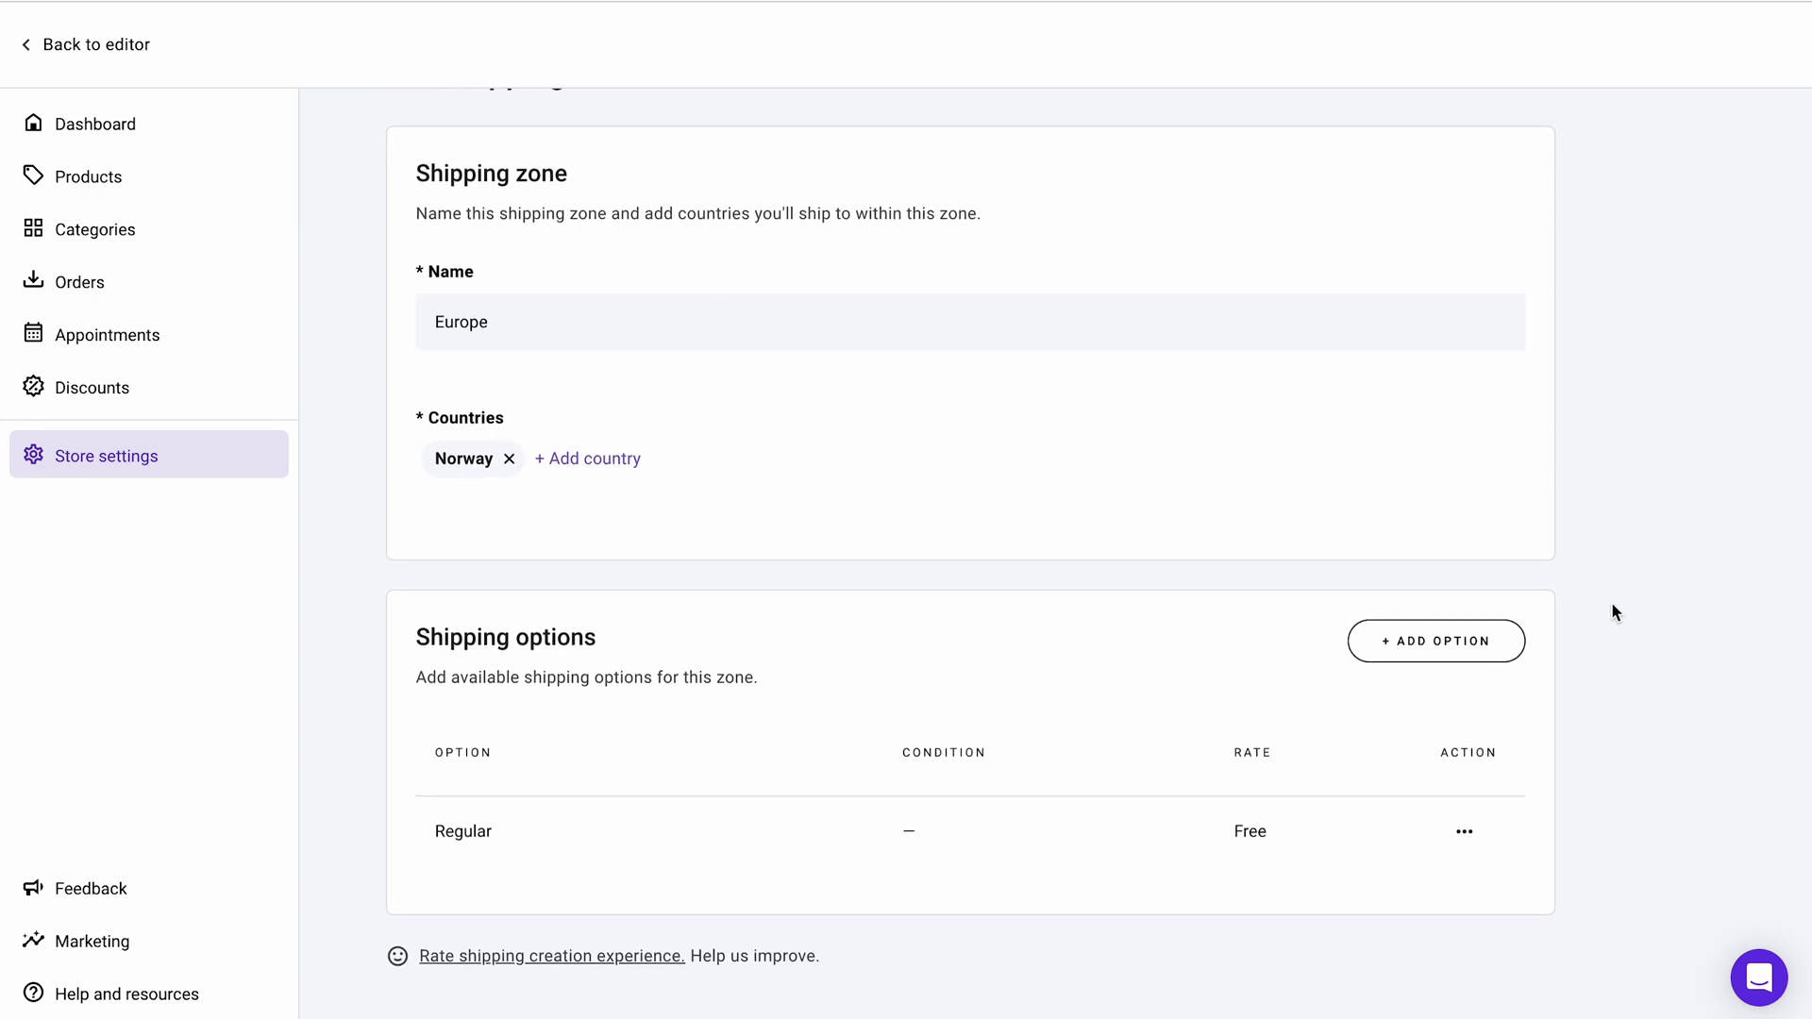
{"action": "left_click", "coordinate": [1434, 641]}
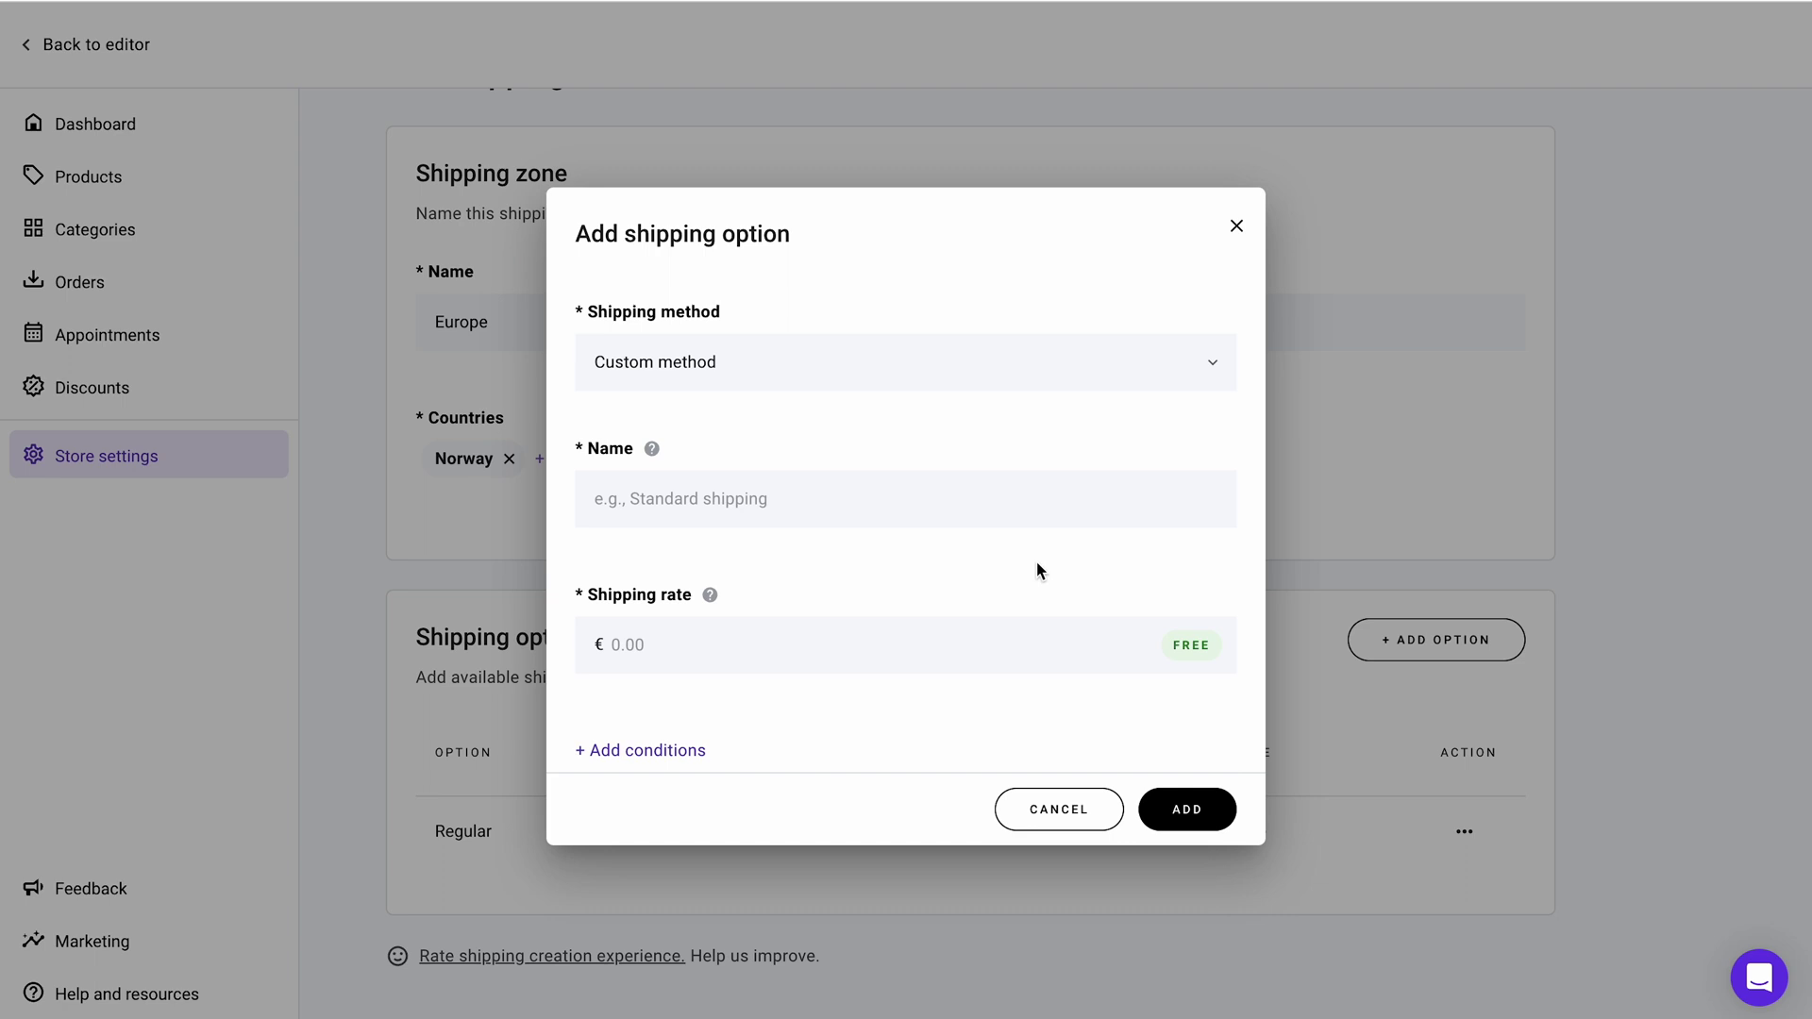
{"action": "left_click", "coordinate": [664, 750]}
{"action": "scroll", "coordinate": [961, 689], "scroll_direction": "down", "scroll_amount": 1}
{"action": "scroll", "coordinate": [962, 696], "scroll_direction": "down", "scroll_amount": 1}
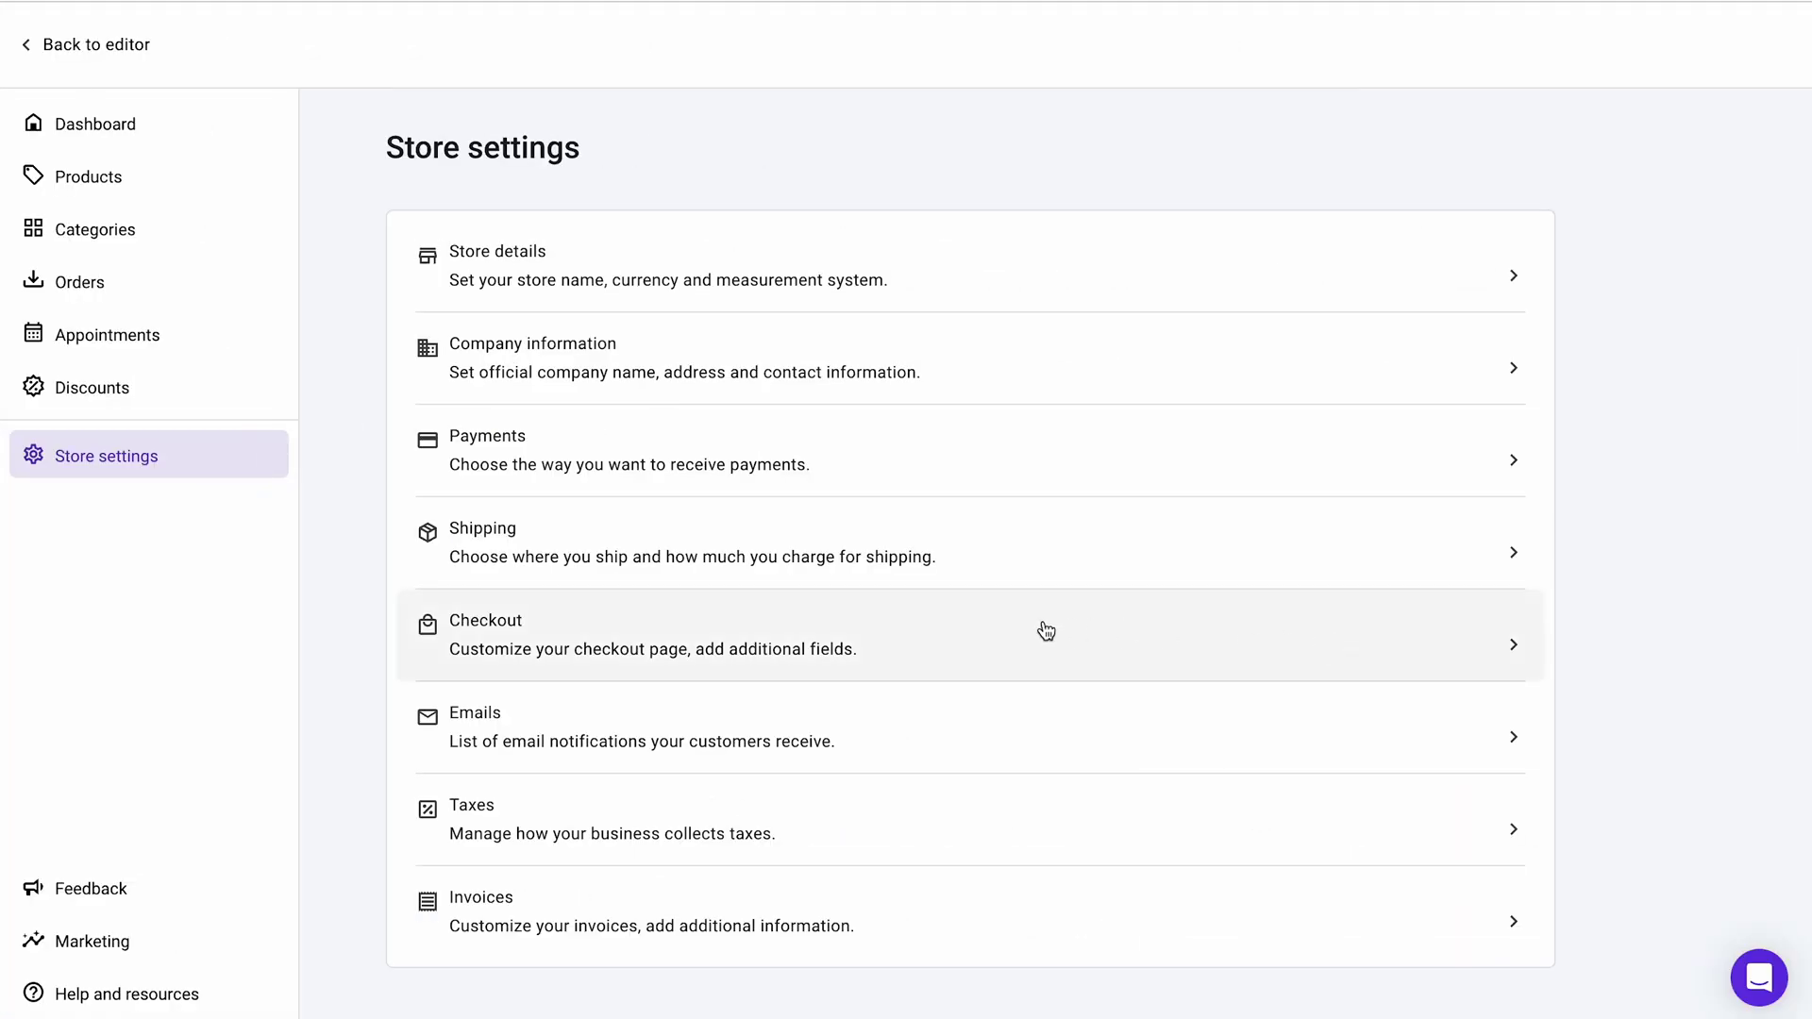
In Checkout settings, require Terms & Conditions agreement and set the checkout language to English
{"action": "left_click", "coordinate": [1046, 632]}
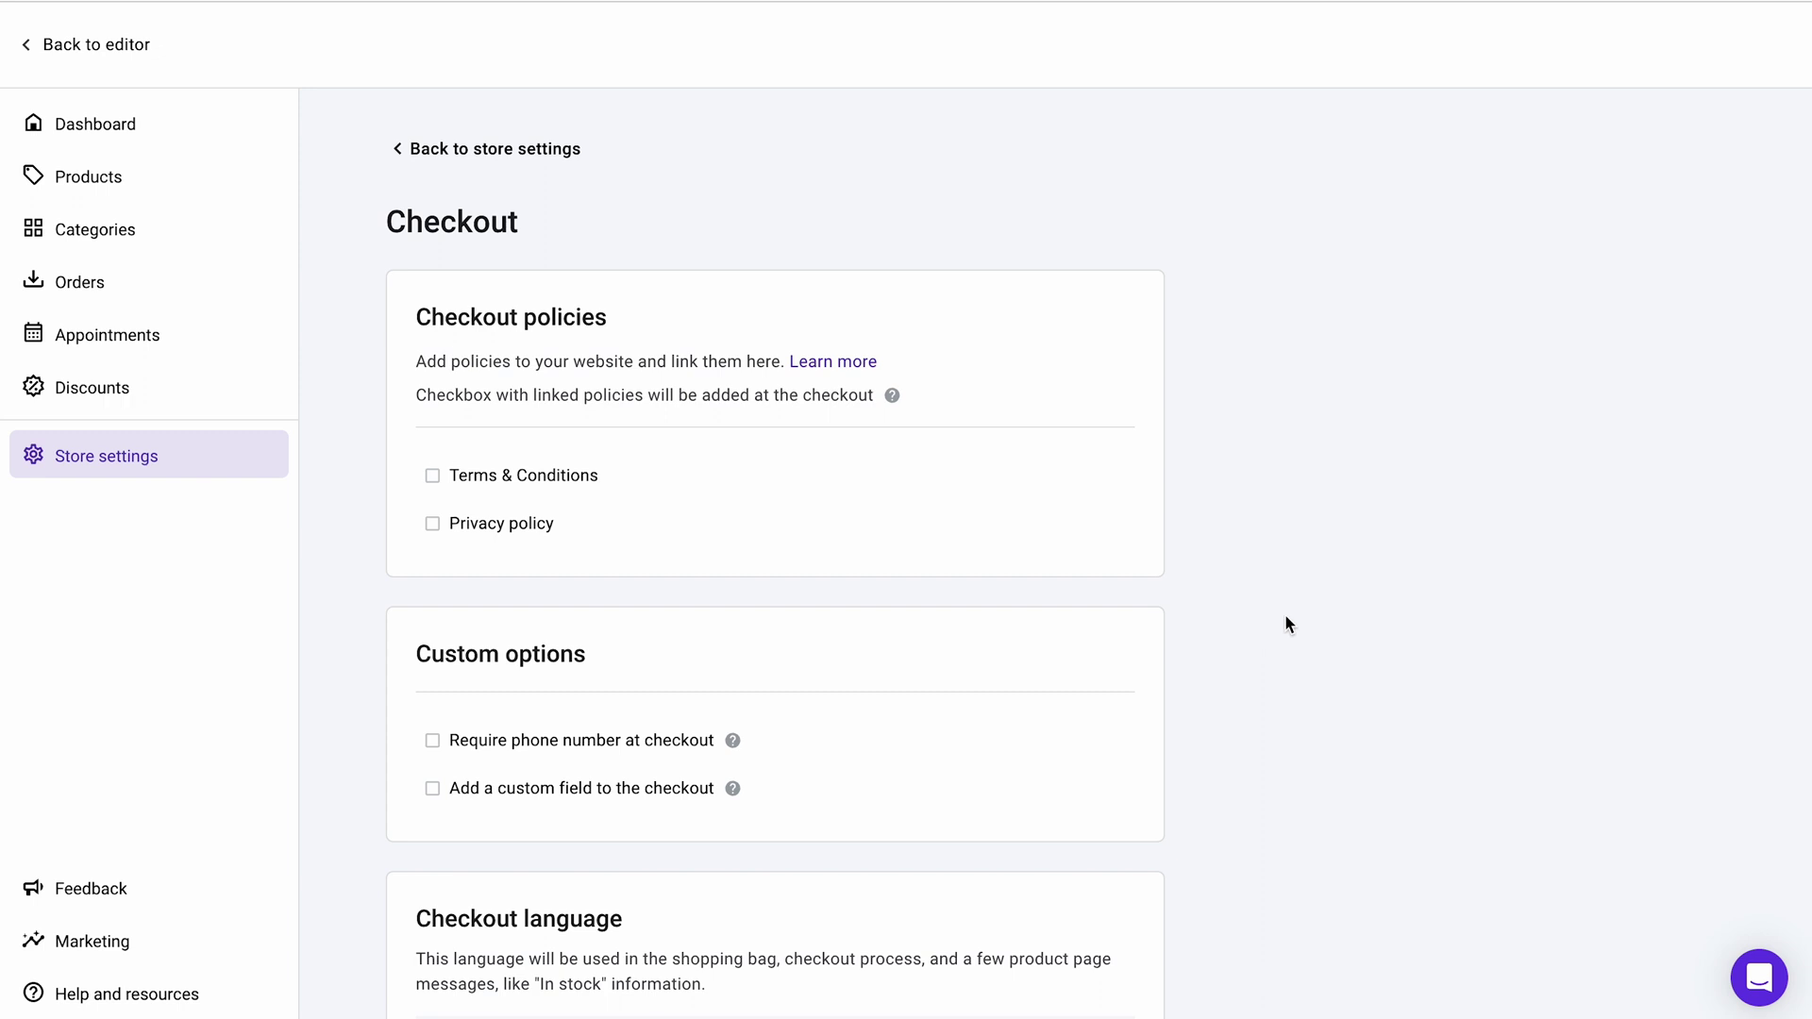
{"action": "left_click", "coordinate": [434, 477]}
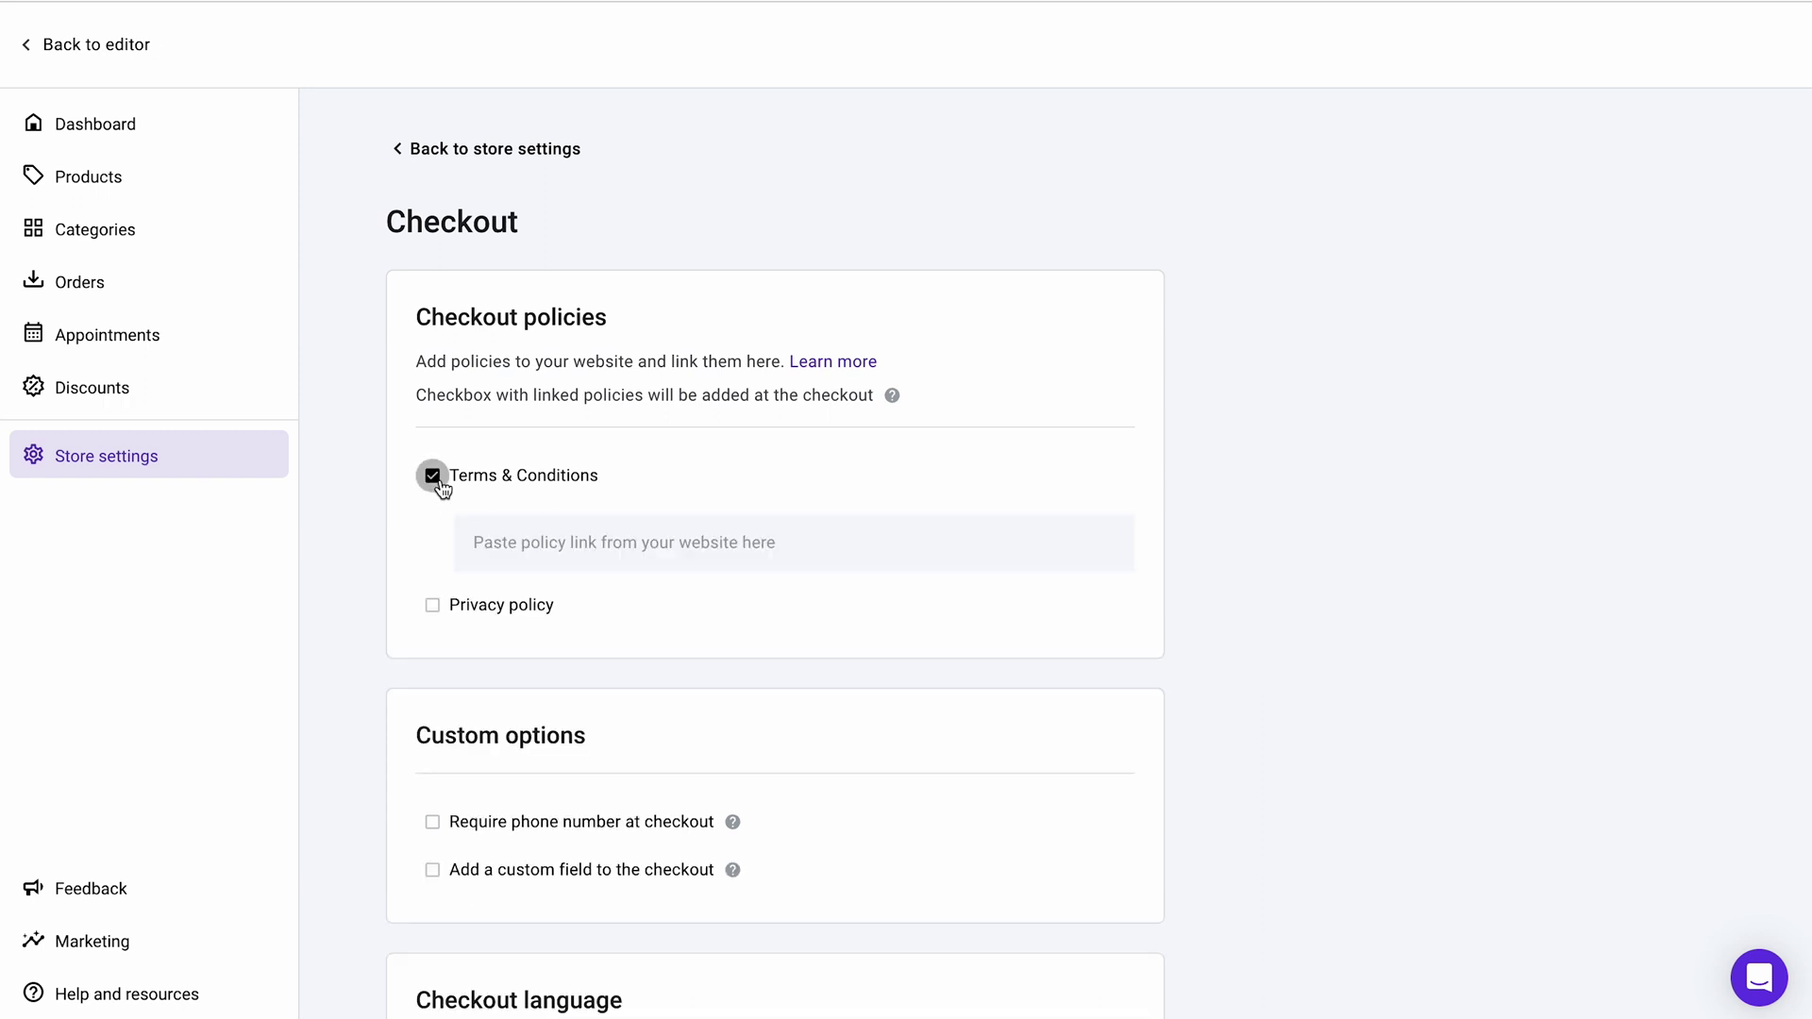
{"action": "left_click", "coordinate": [582, 541]}
{"action": "scroll", "coordinate": [1067, 664], "scroll_direction": "down", "scroll_amount": 4}
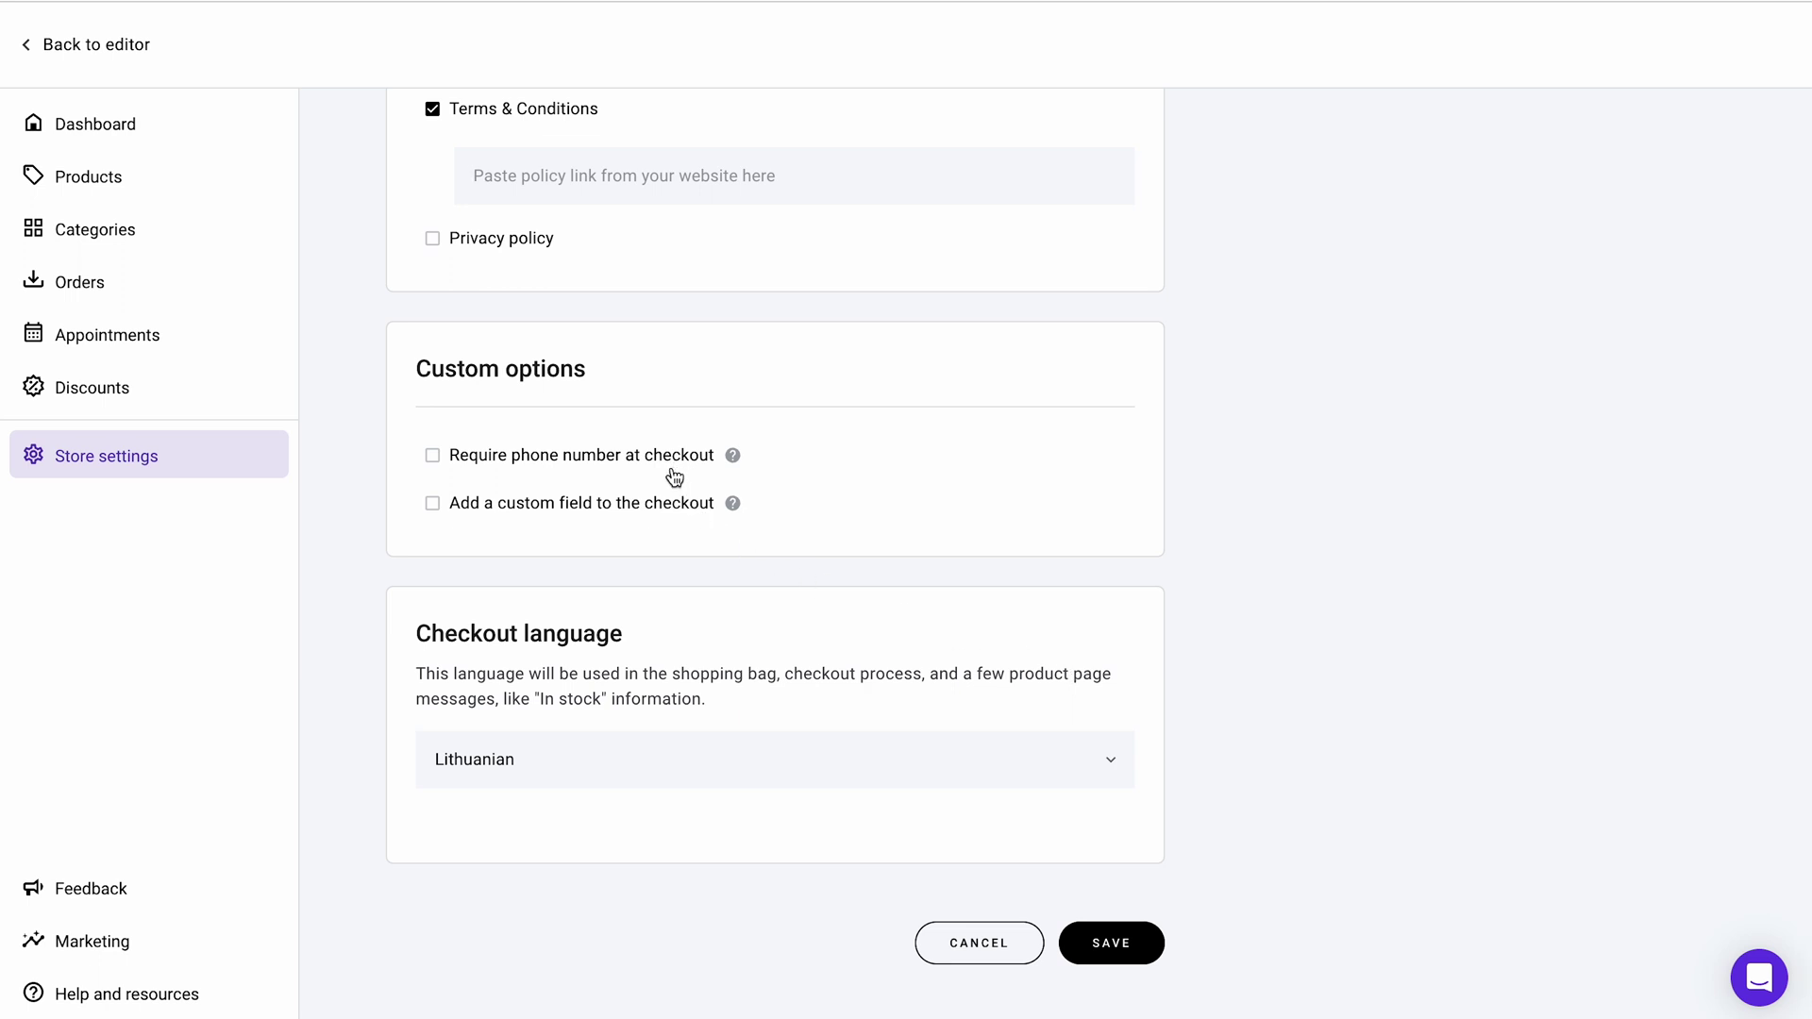
{"action": "left_click", "coordinate": [959, 747]}
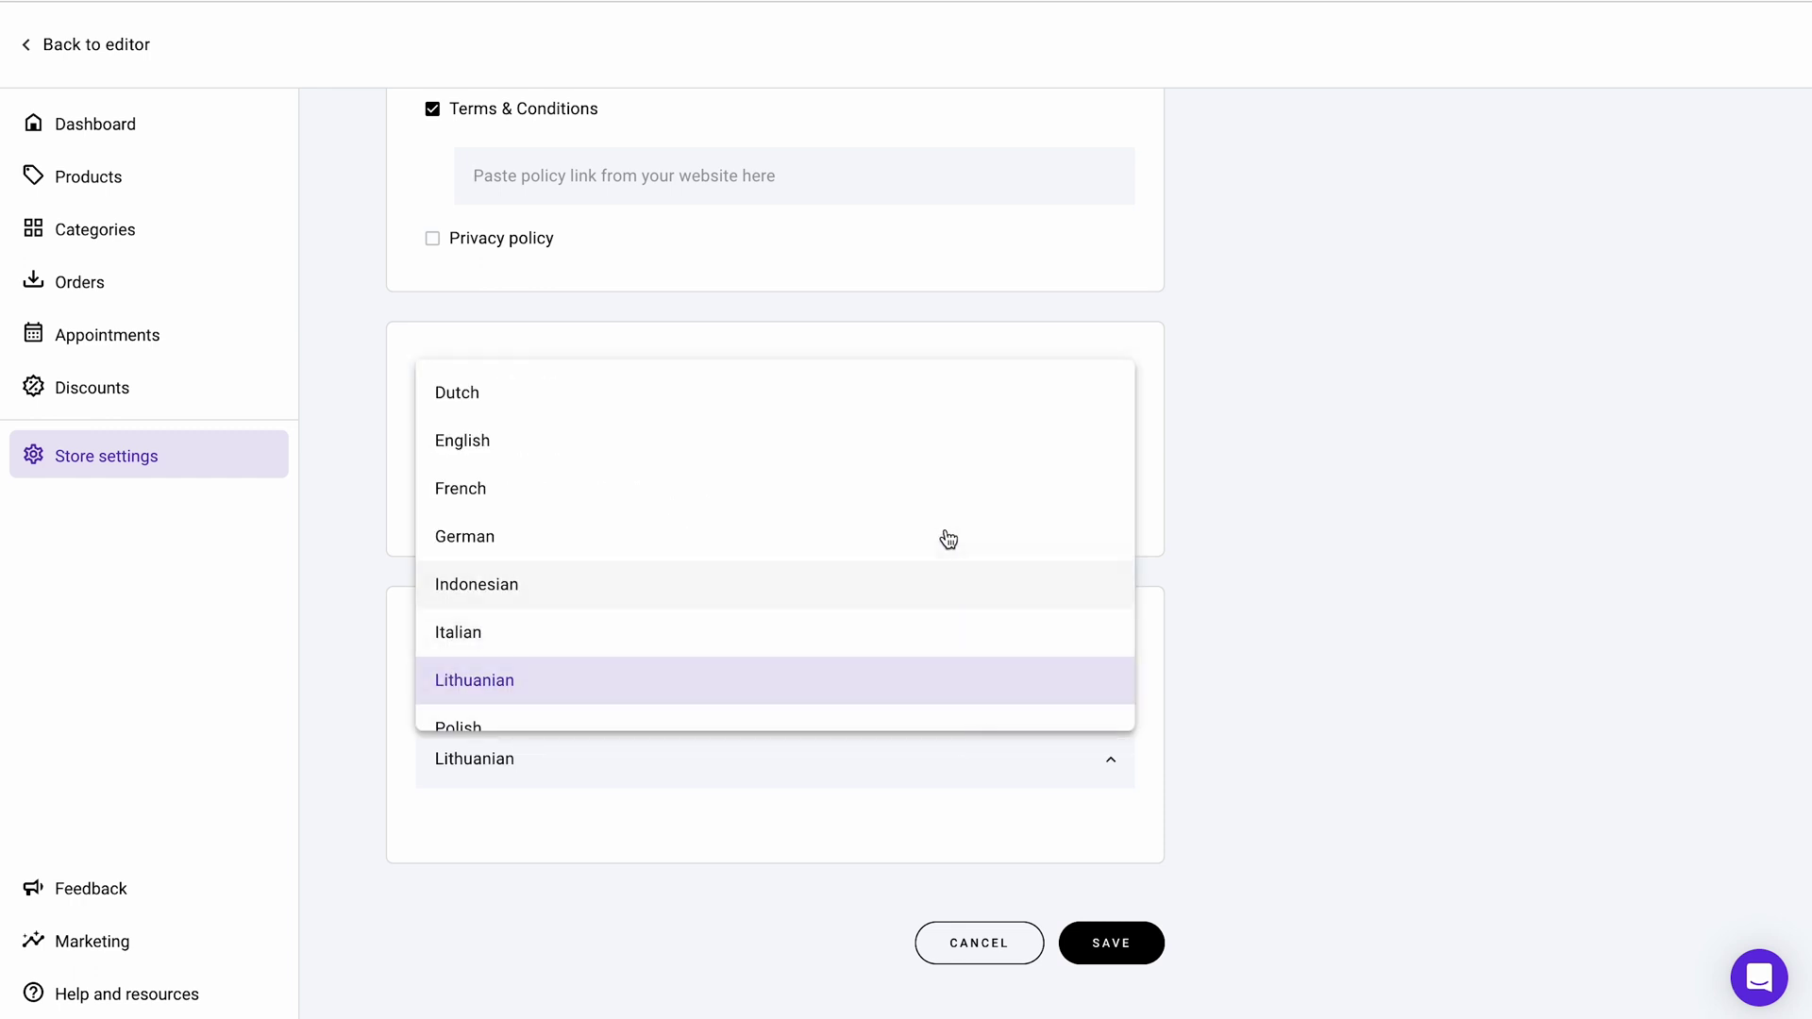
{"action": "left_click", "coordinate": [922, 456]}
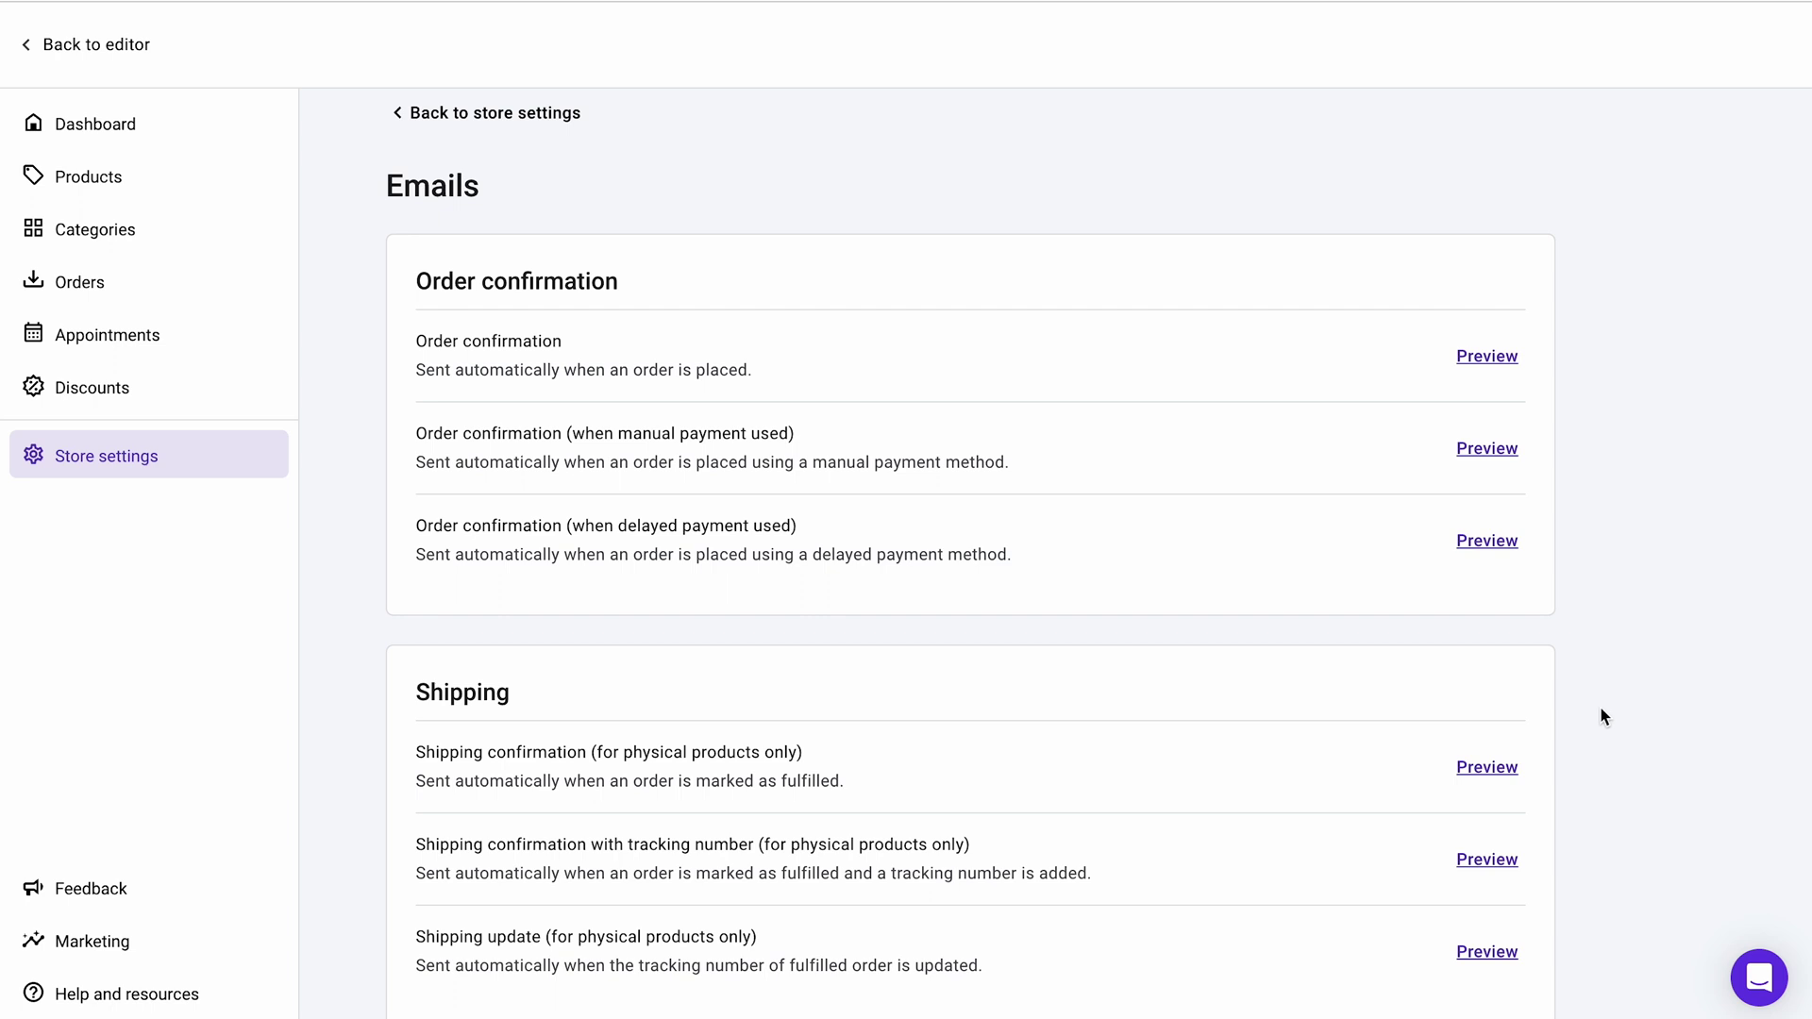
Preview the order confirmation email, then look over the invoice settings
{"action": "scroll", "coordinate": [1600, 710], "scroll_direction": "down", "scroll_amount": 2}
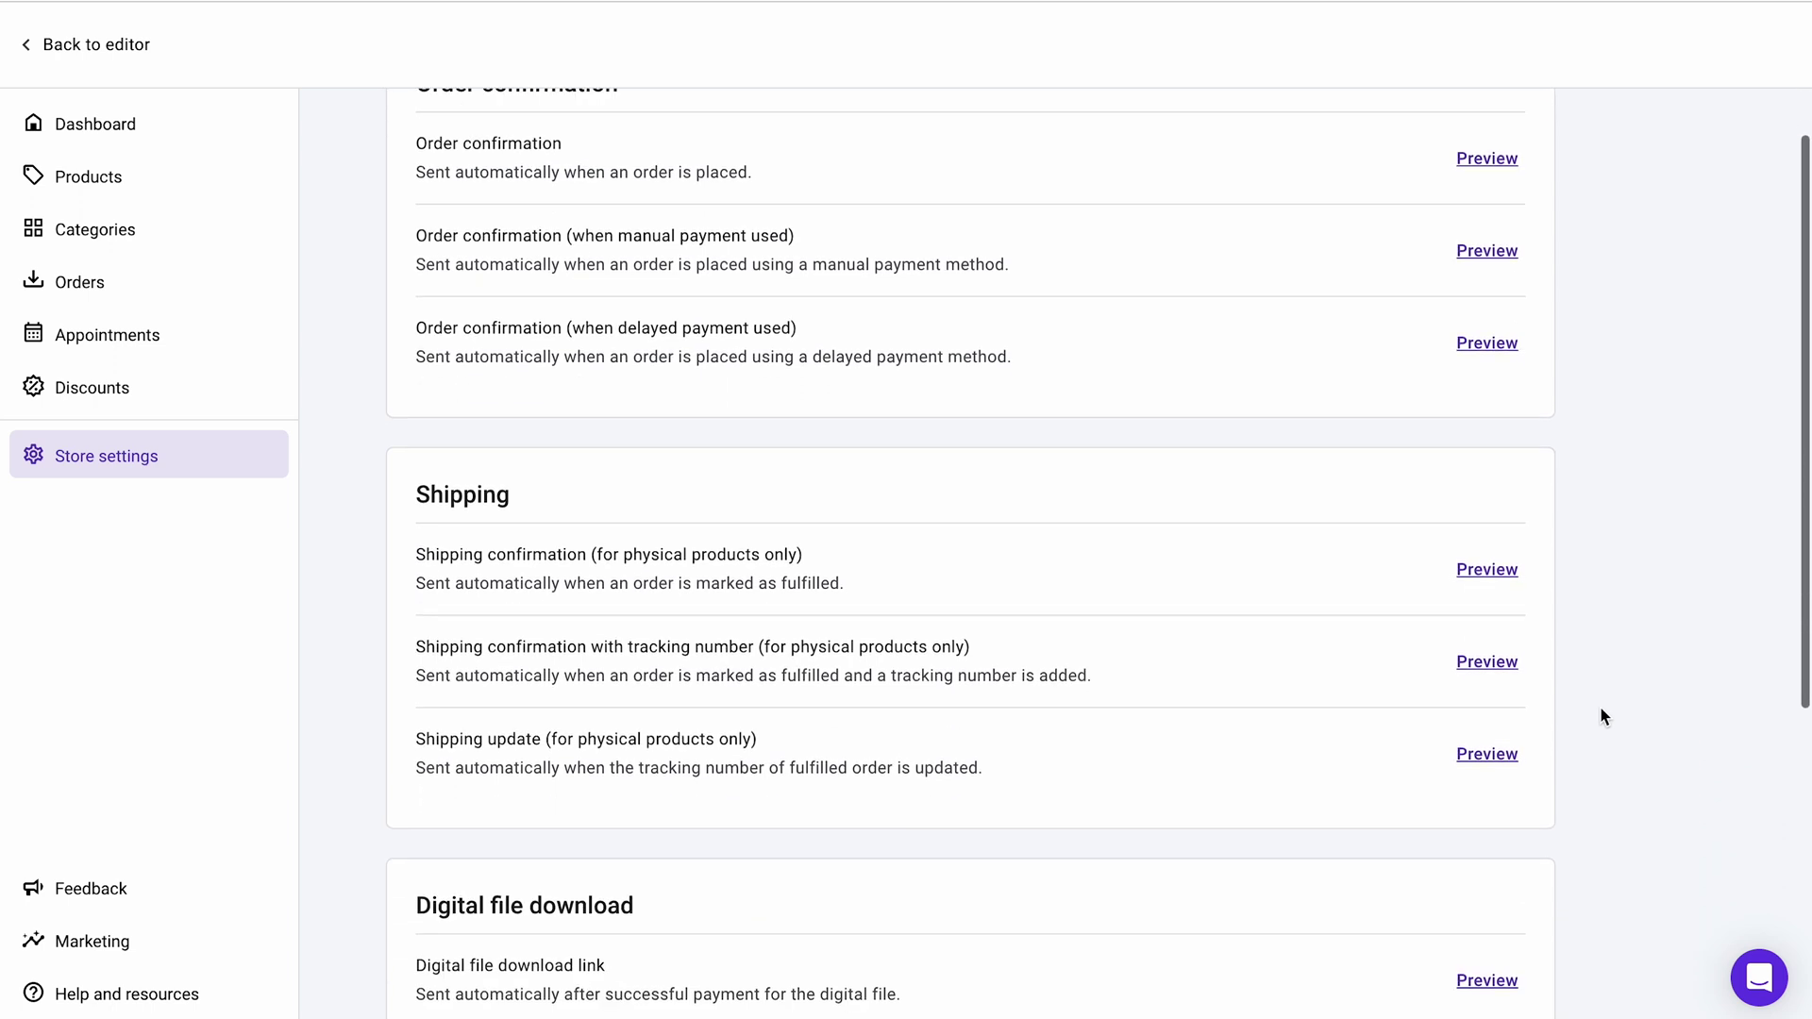
{"action": "scroll", "coordinate": [1601, 713], "scroll_direction": "down", "scroll_amount": 4}
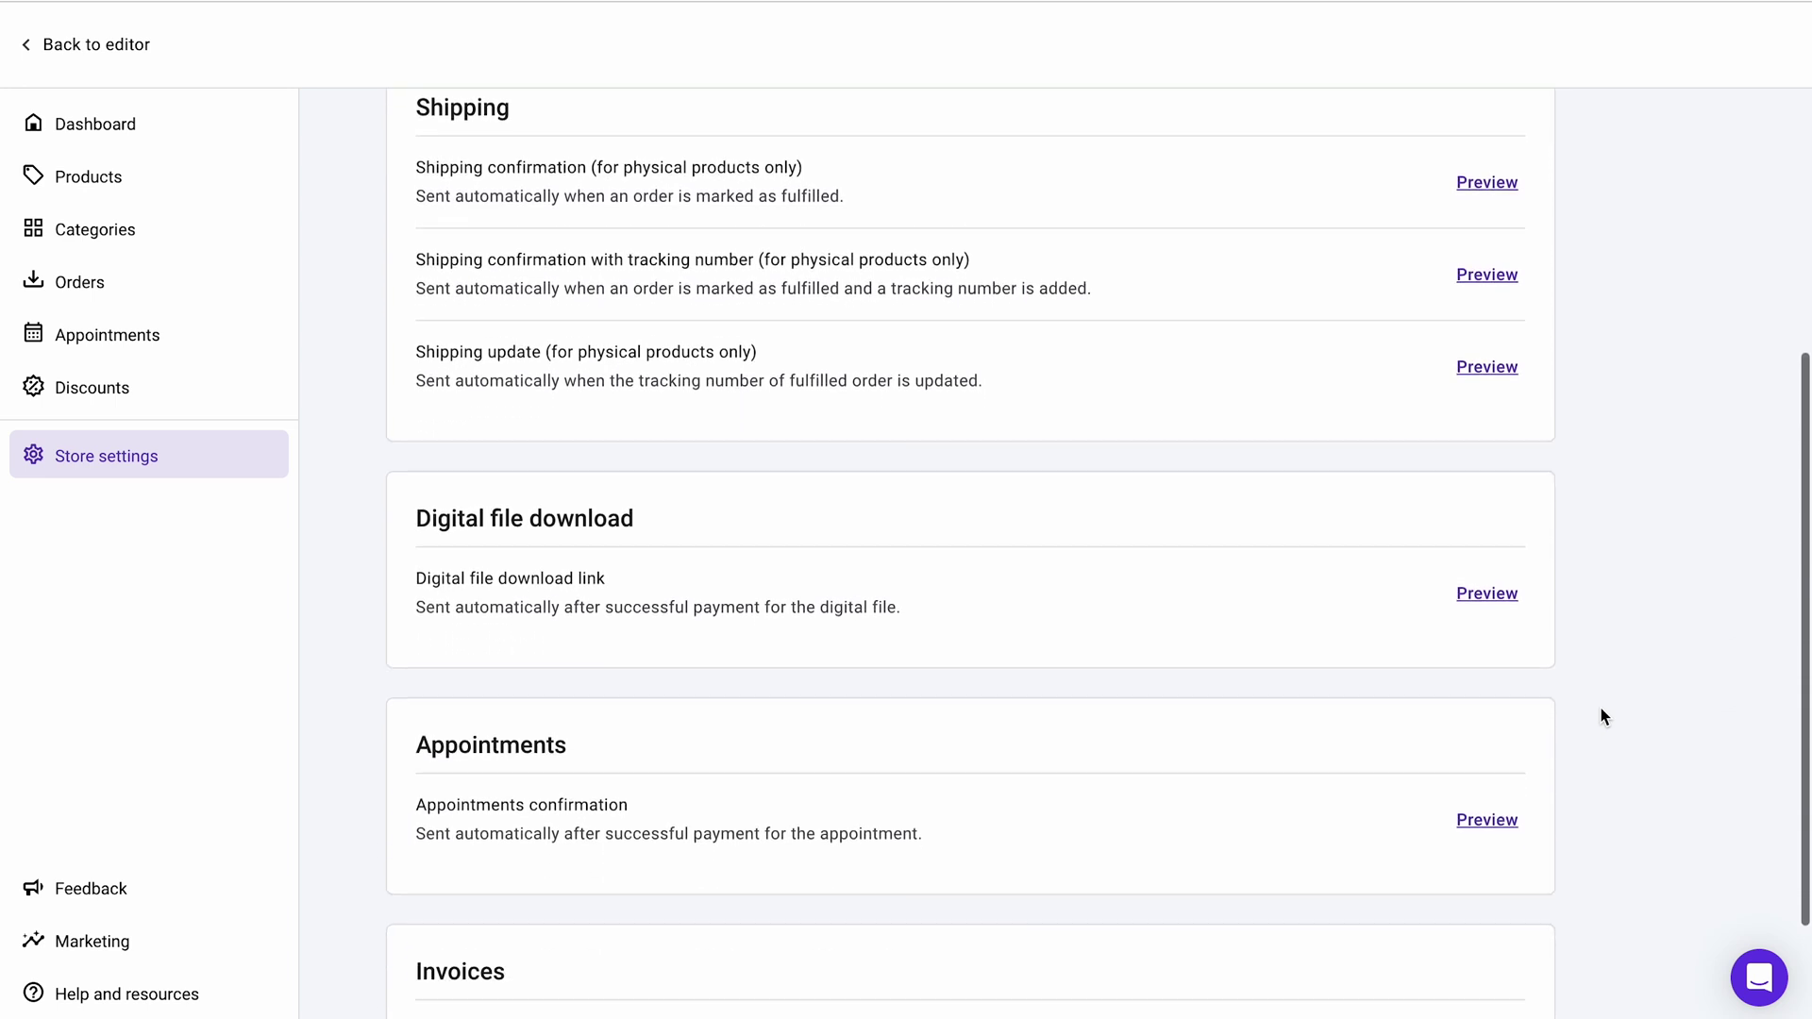
{"action": "scroll", "coordinate": [1599, 706], "scroll_direction": "up", "scroll_amount": 7}
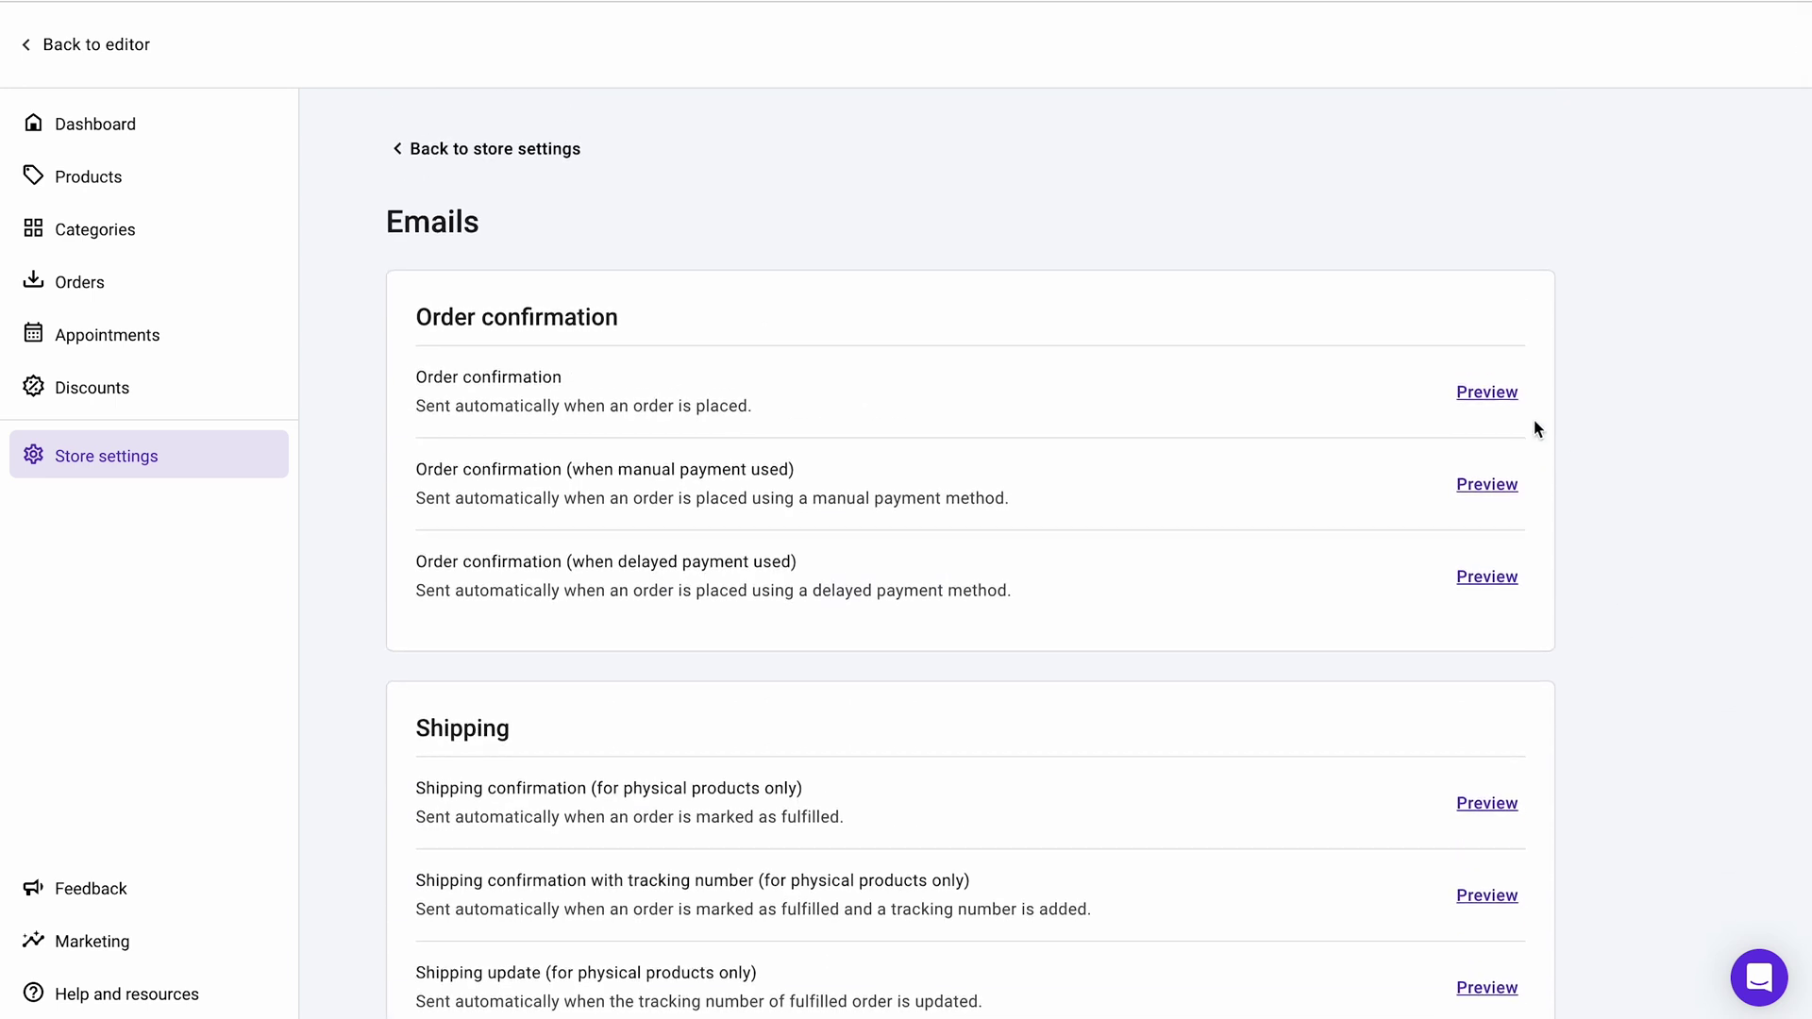
{"action": "left_click", "coordinate": [1485, 392]}
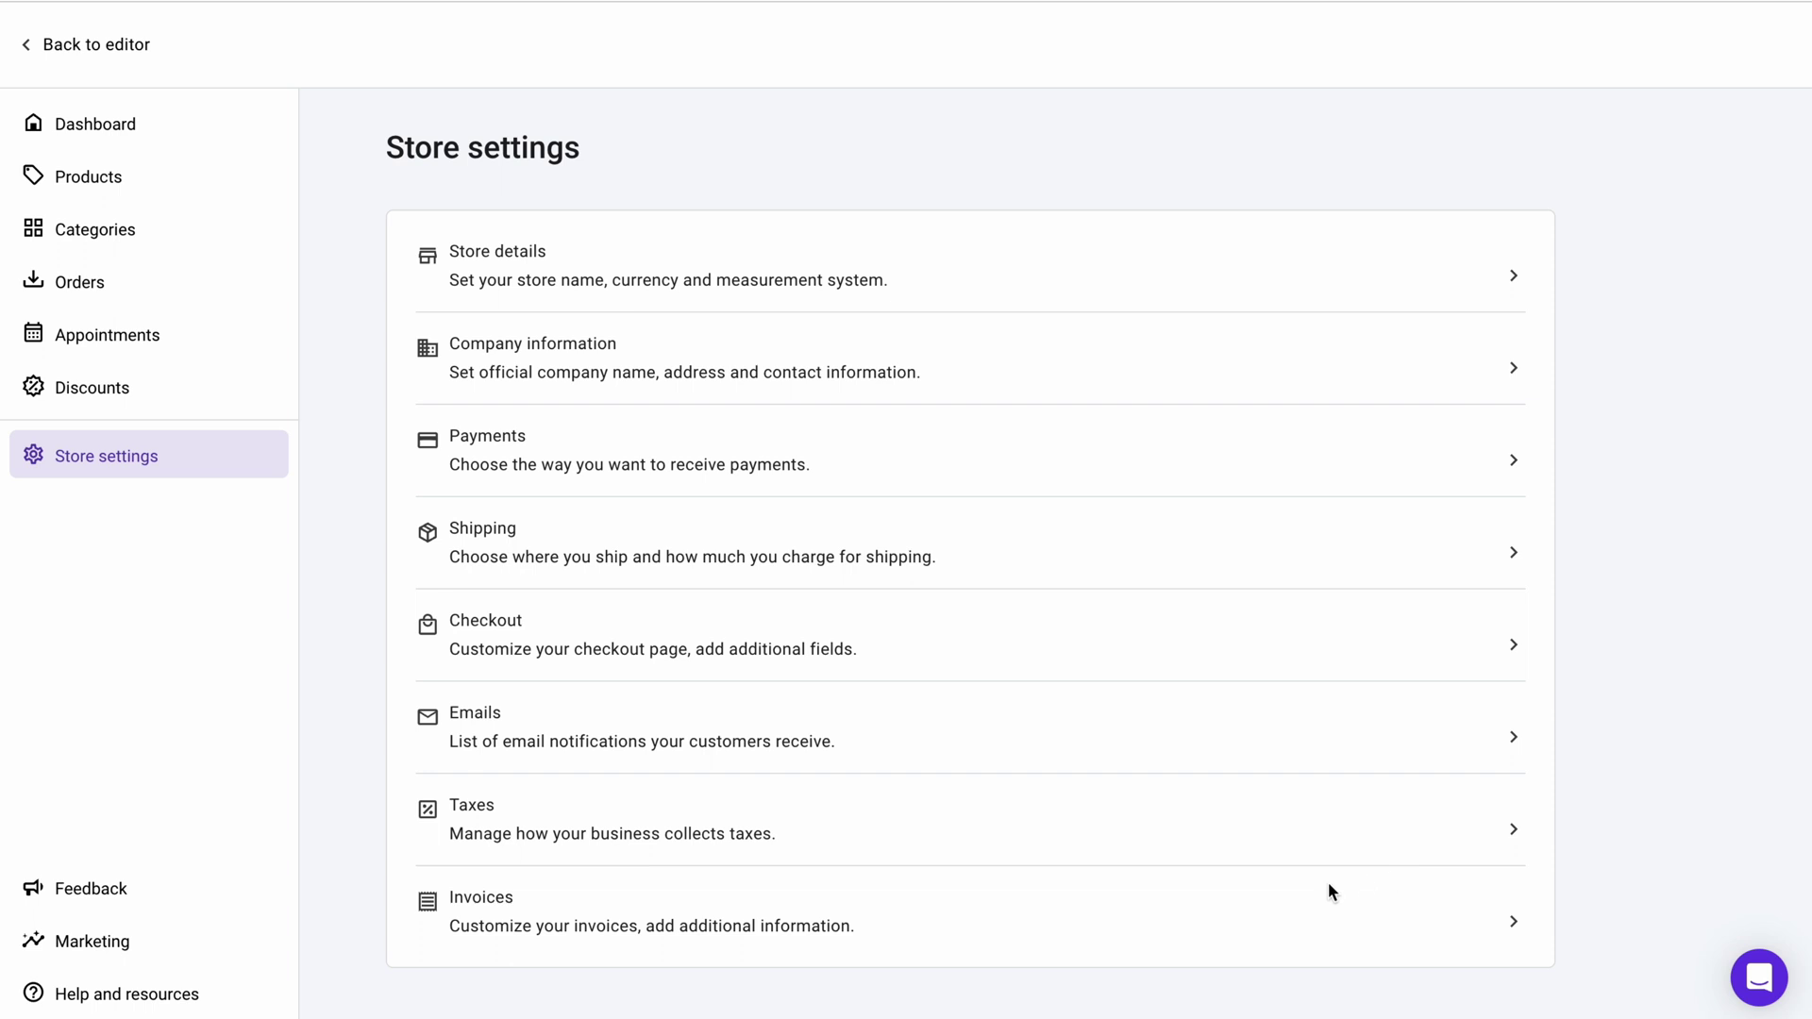
{"action": "left_click", "coordinate": [1216, 898]}
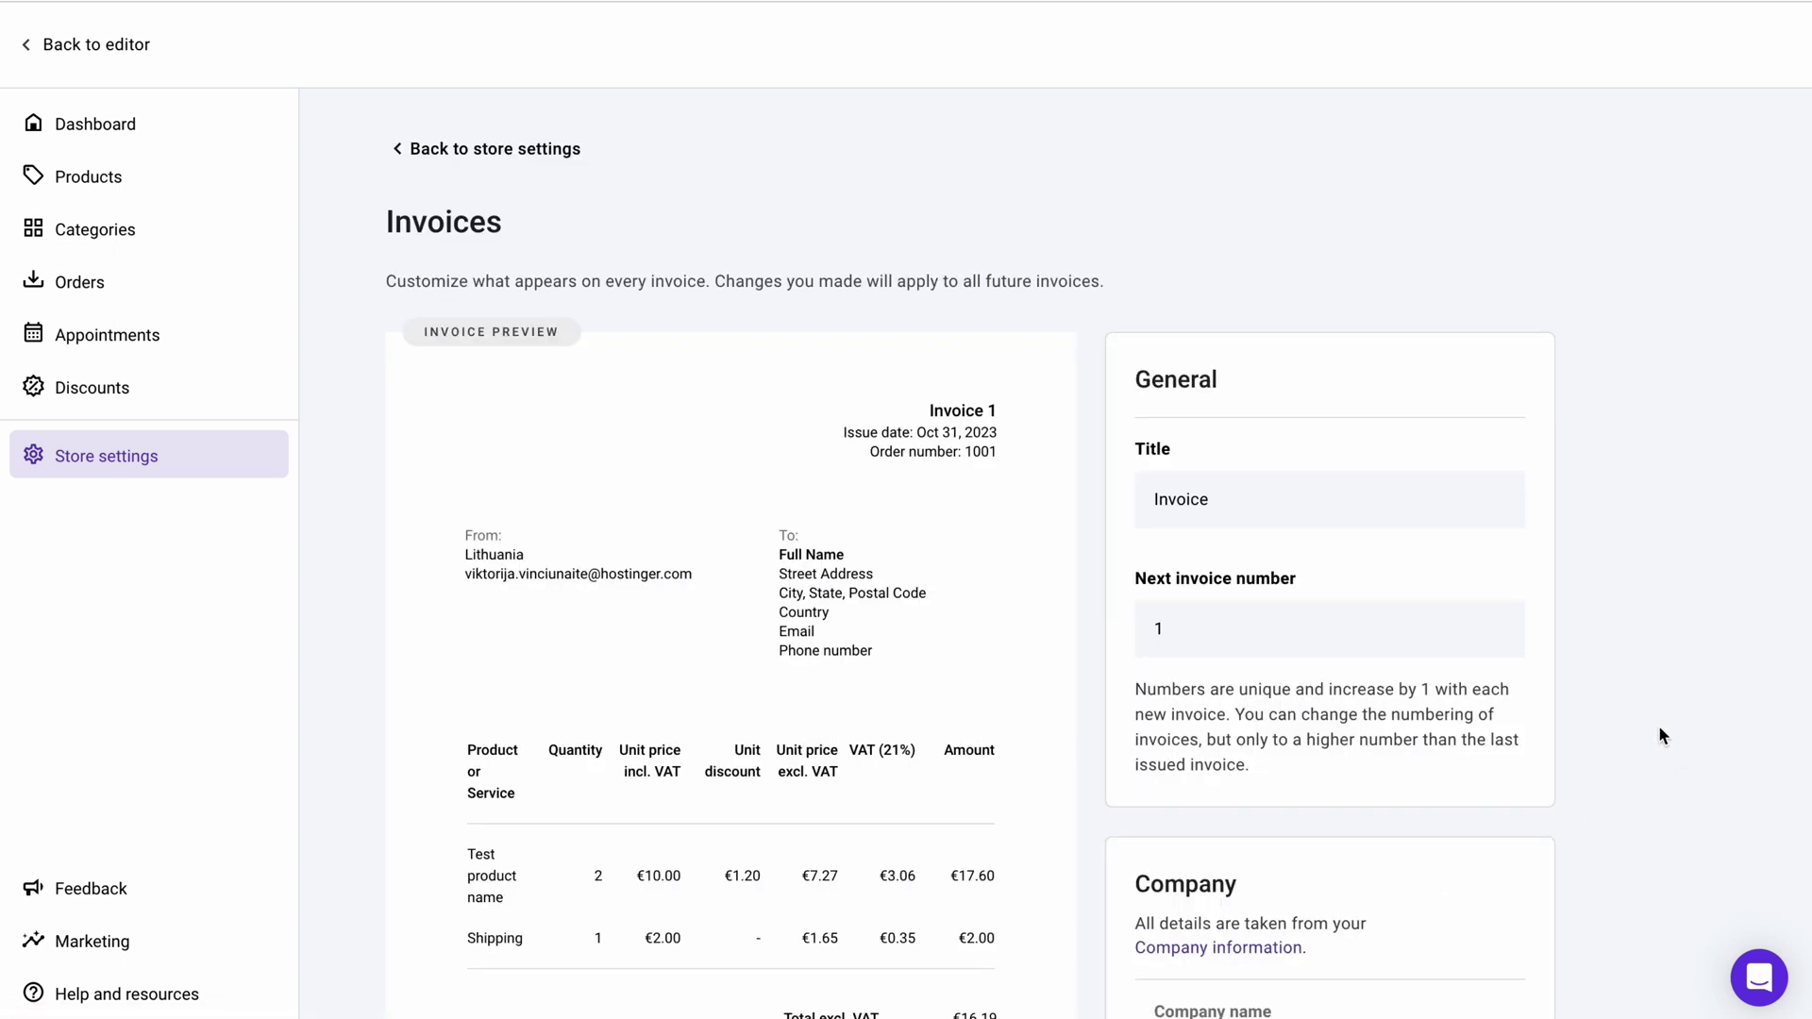
{"action": "scroll", "coordinate": [1659, 727], "scroll_direction": "down", "scroll_amount": 3}
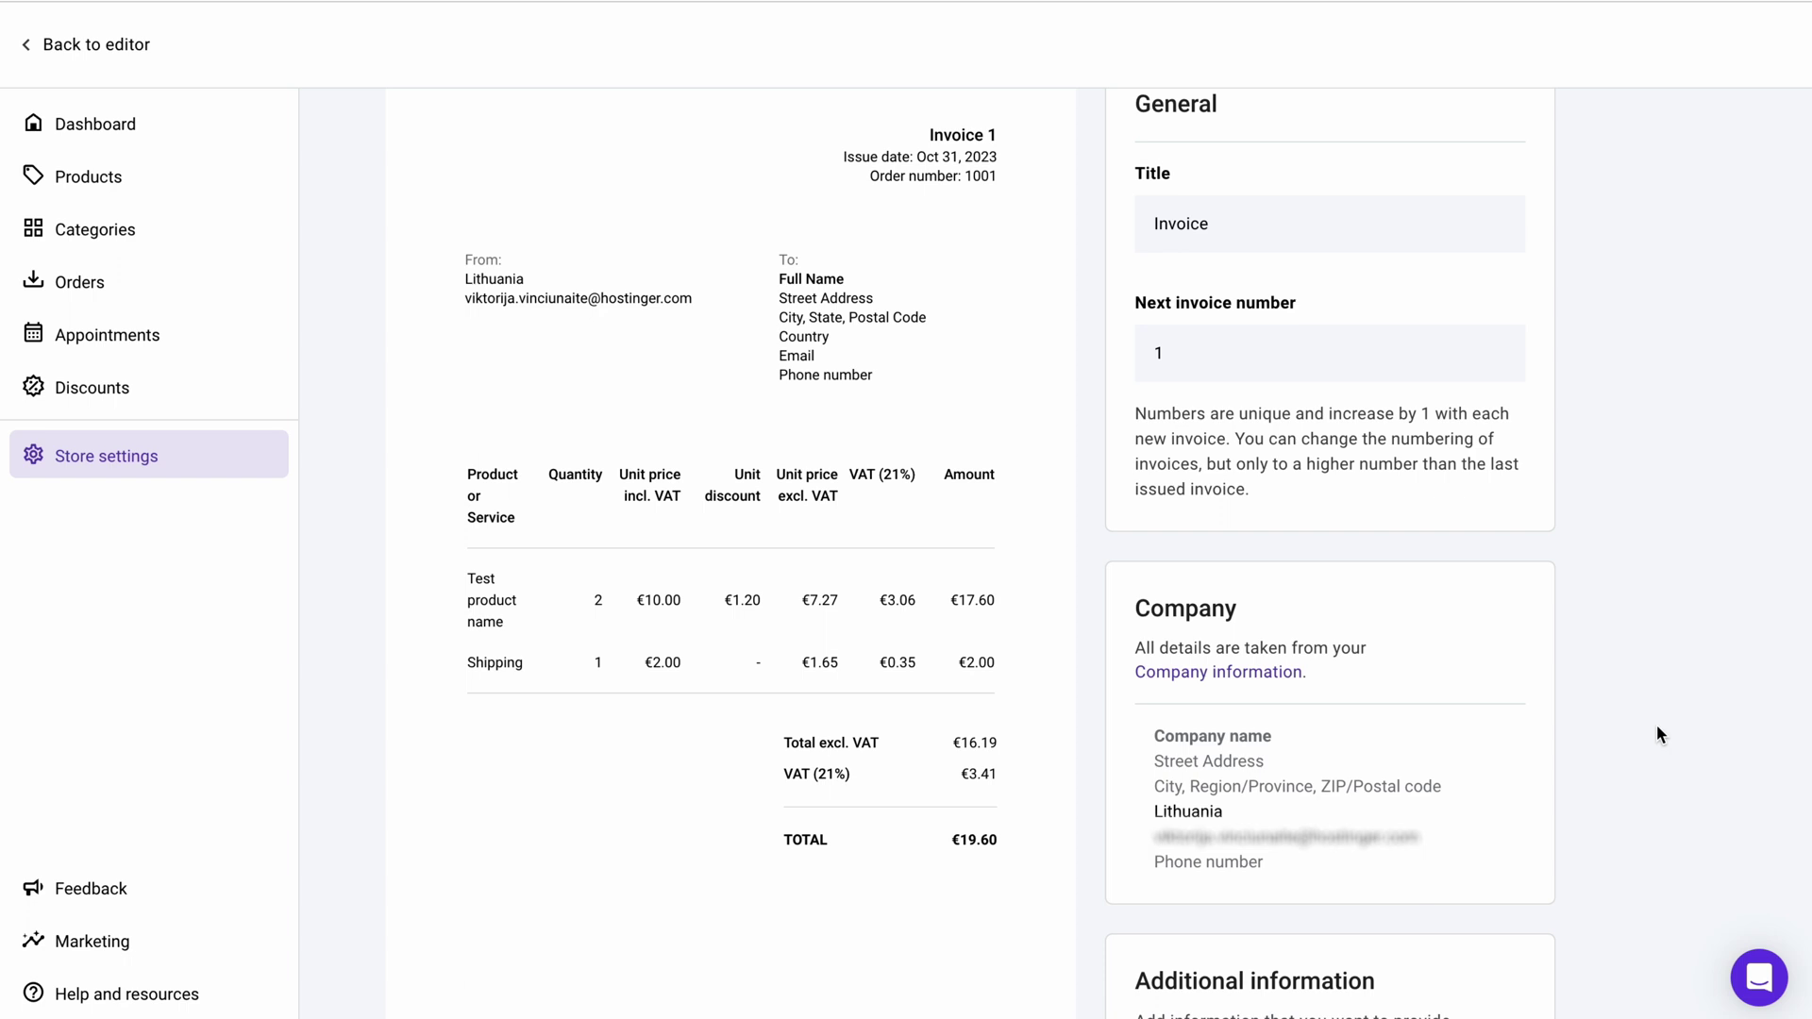
Back in store settings, open Taxes and start adding a new tax region
{"action": "key", "text": "alt+Left"}
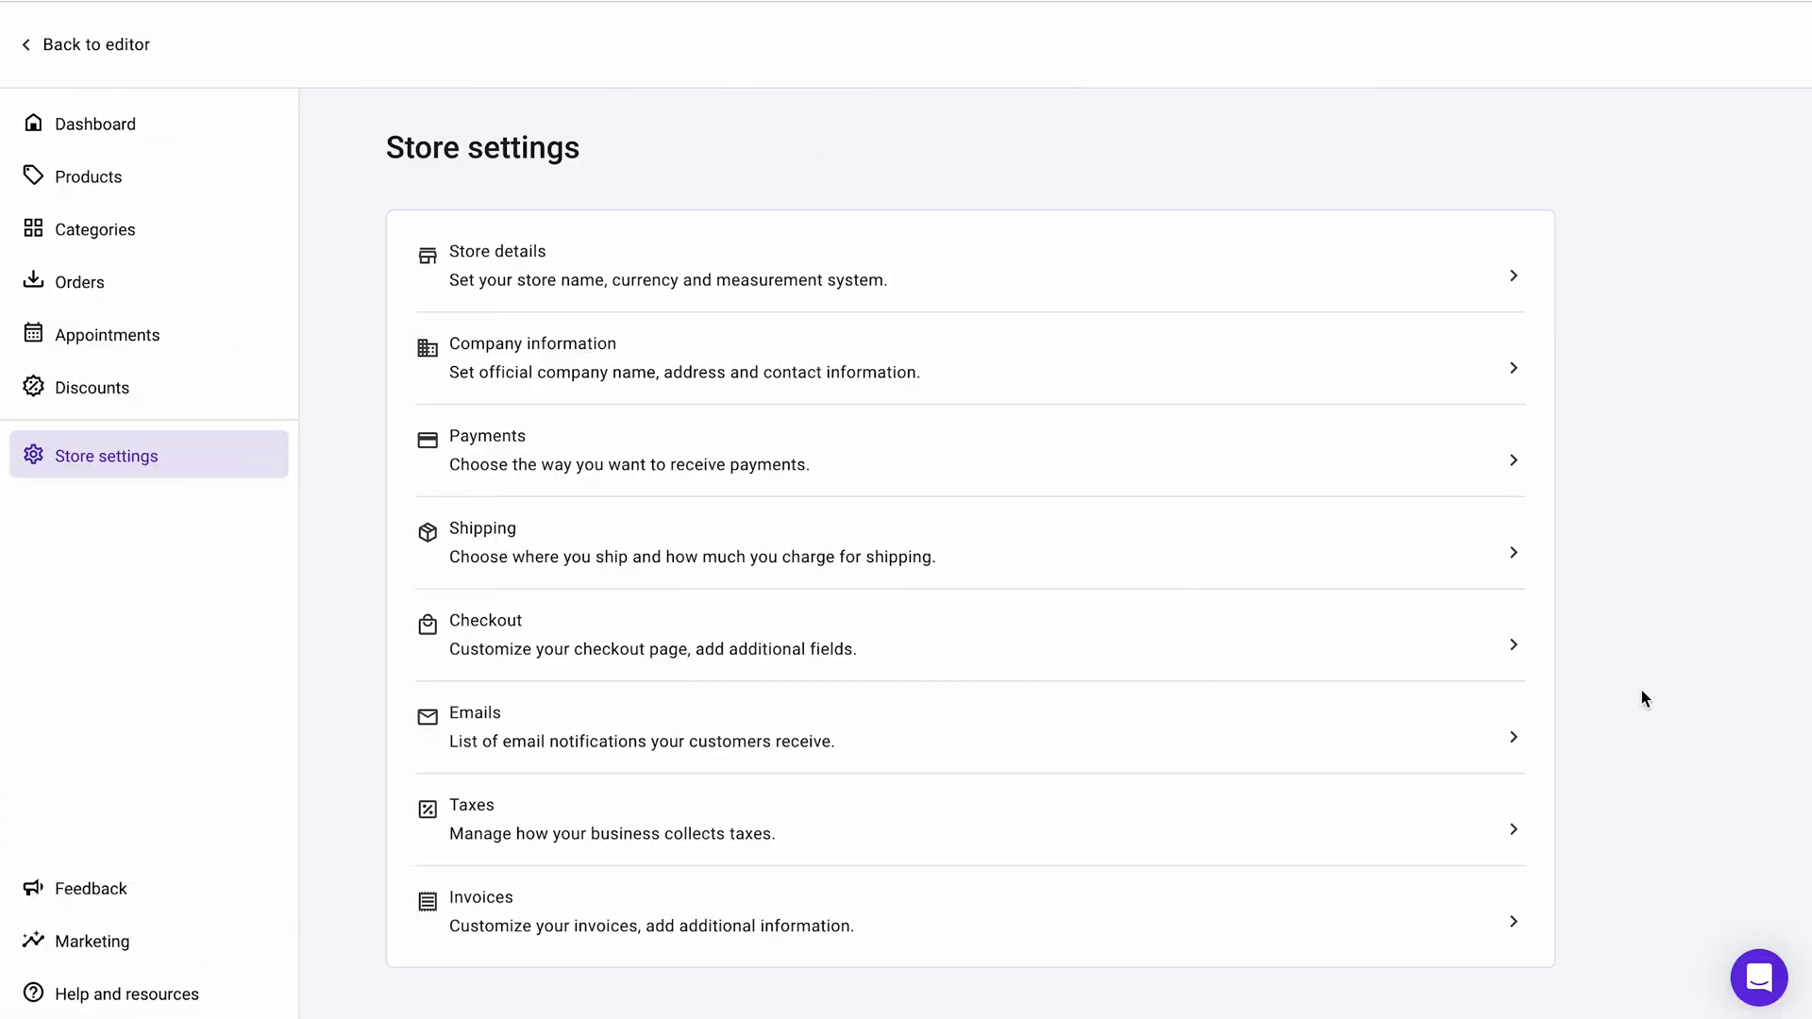
{"action": "left_click", "coordinate": [1233, 828]}
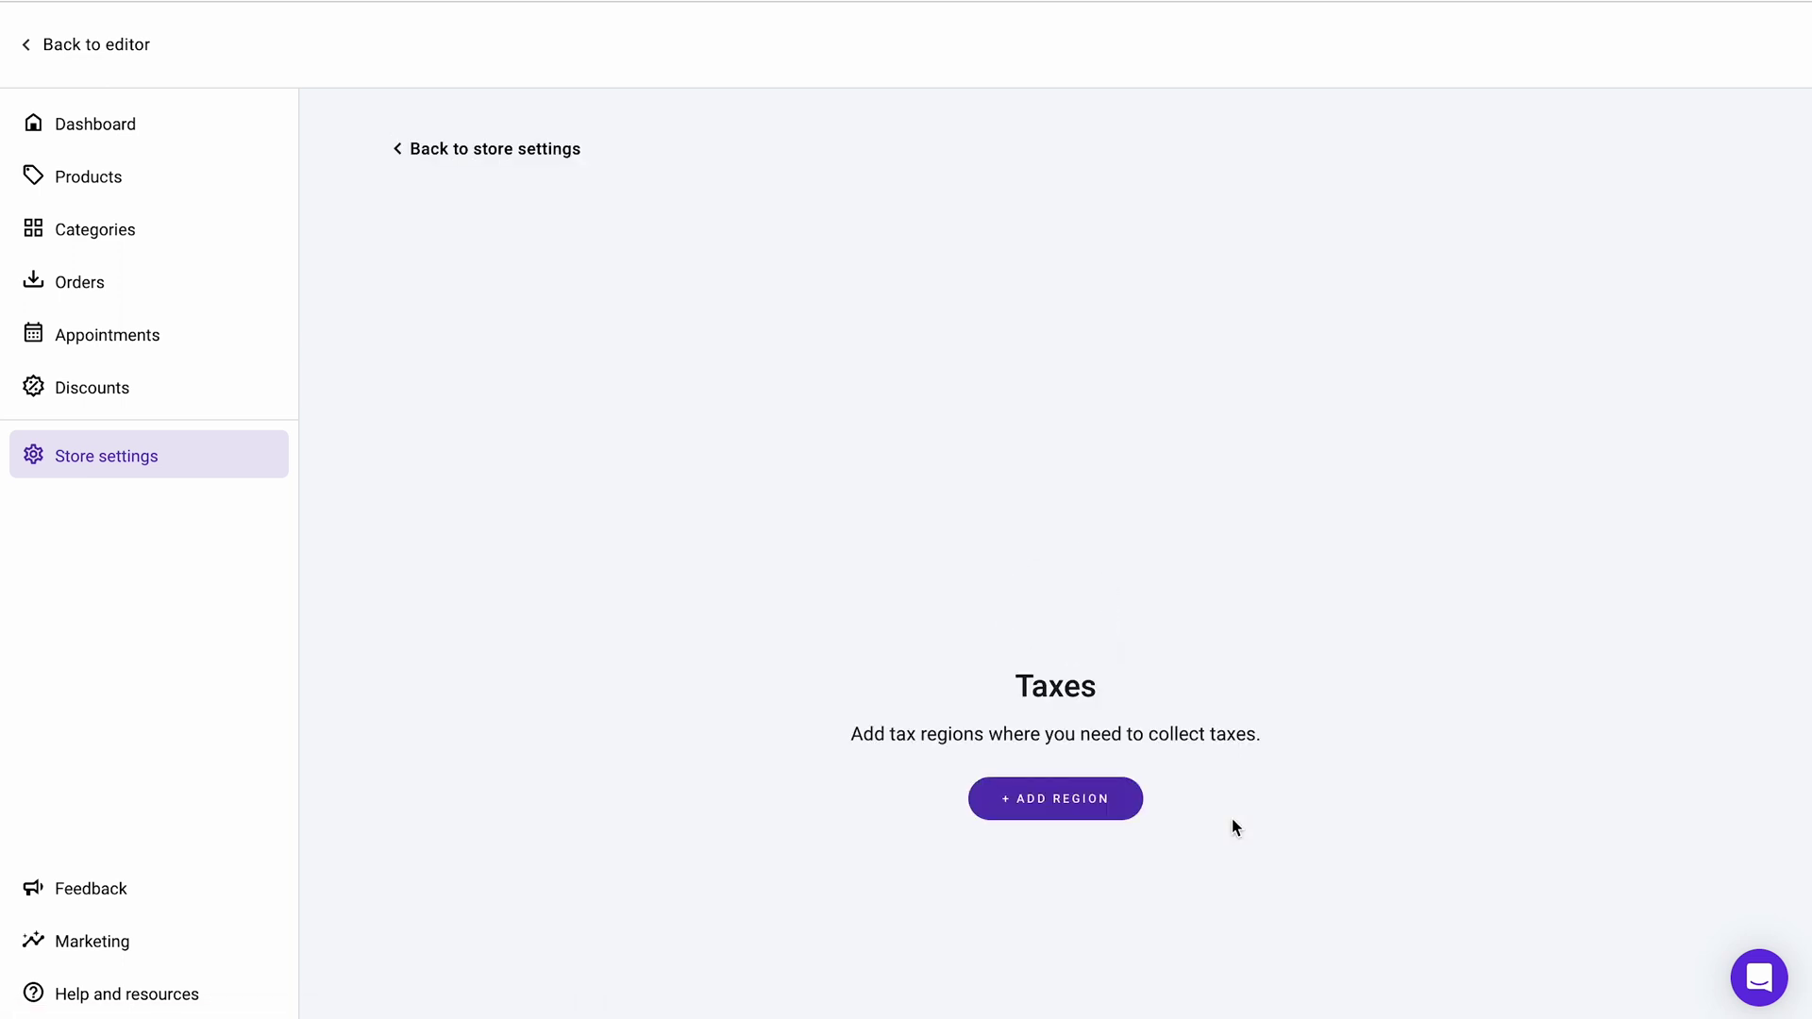
{"action": "left_click", "coordinate": [1128, 804]}
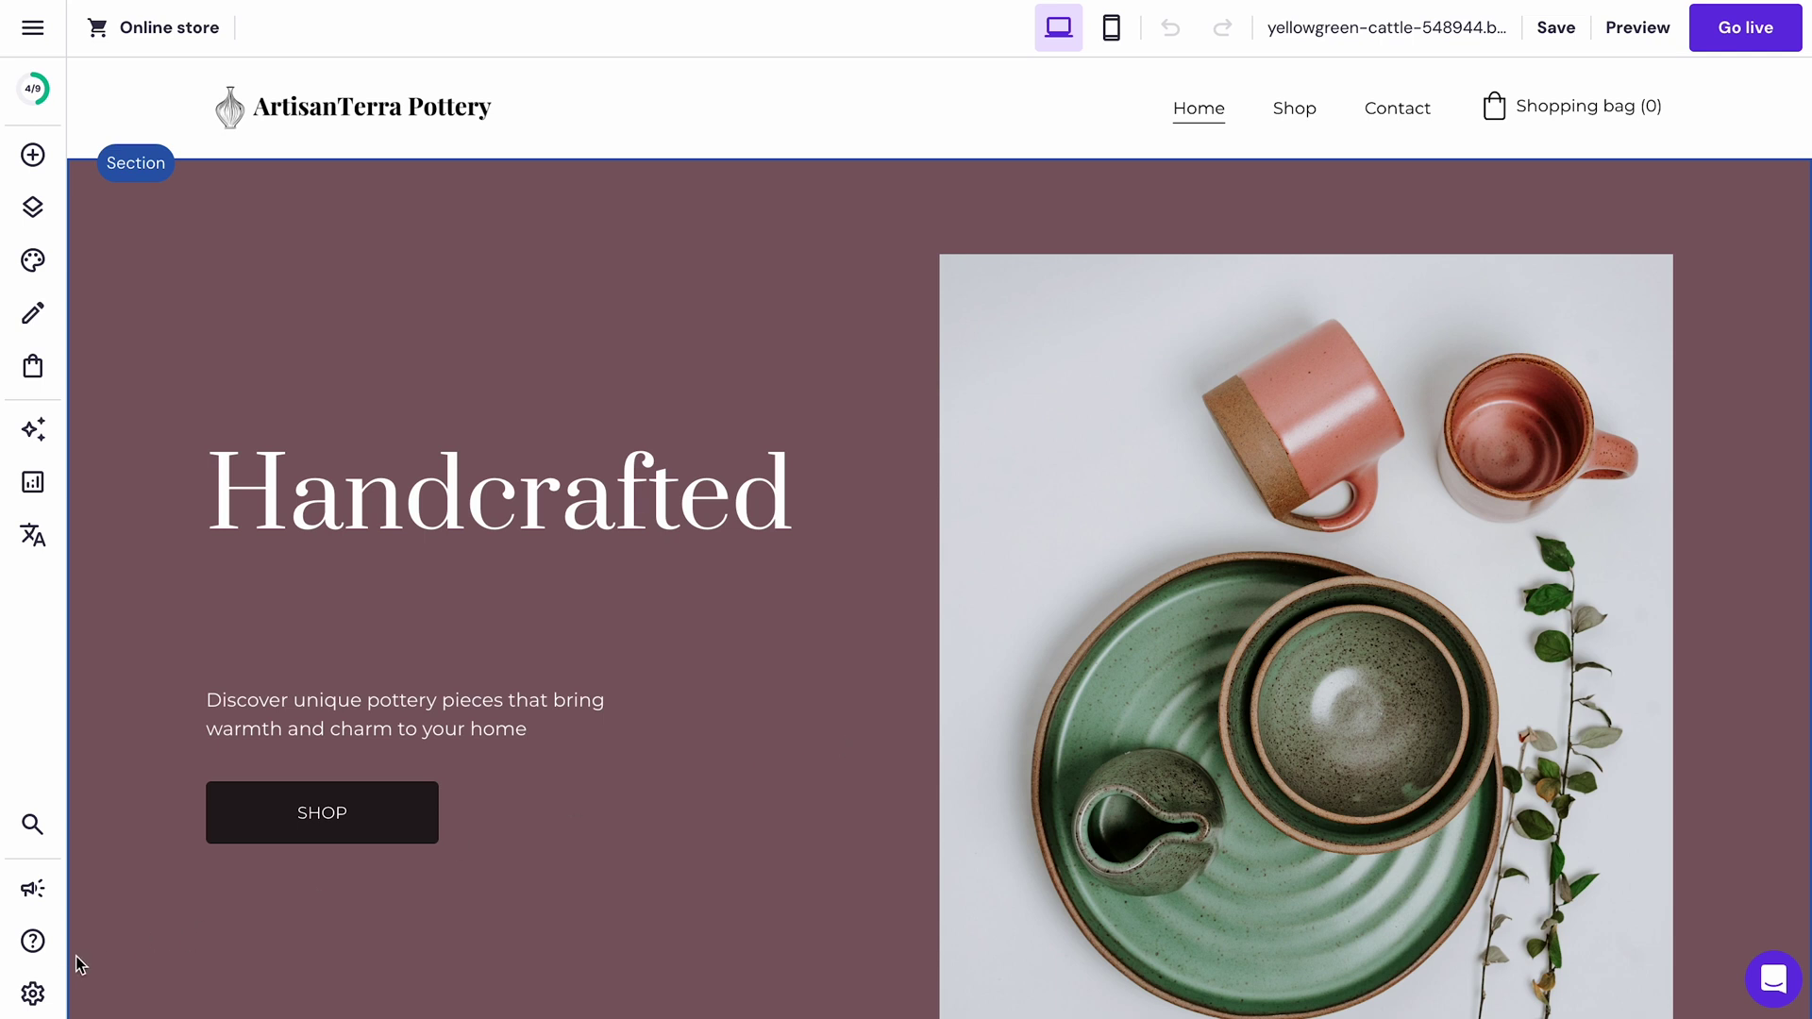
Open the Shop page's SEO checklist and scroll to the single H1 heading advice
{"action": "left_click", "coordinate": [32, 993]}
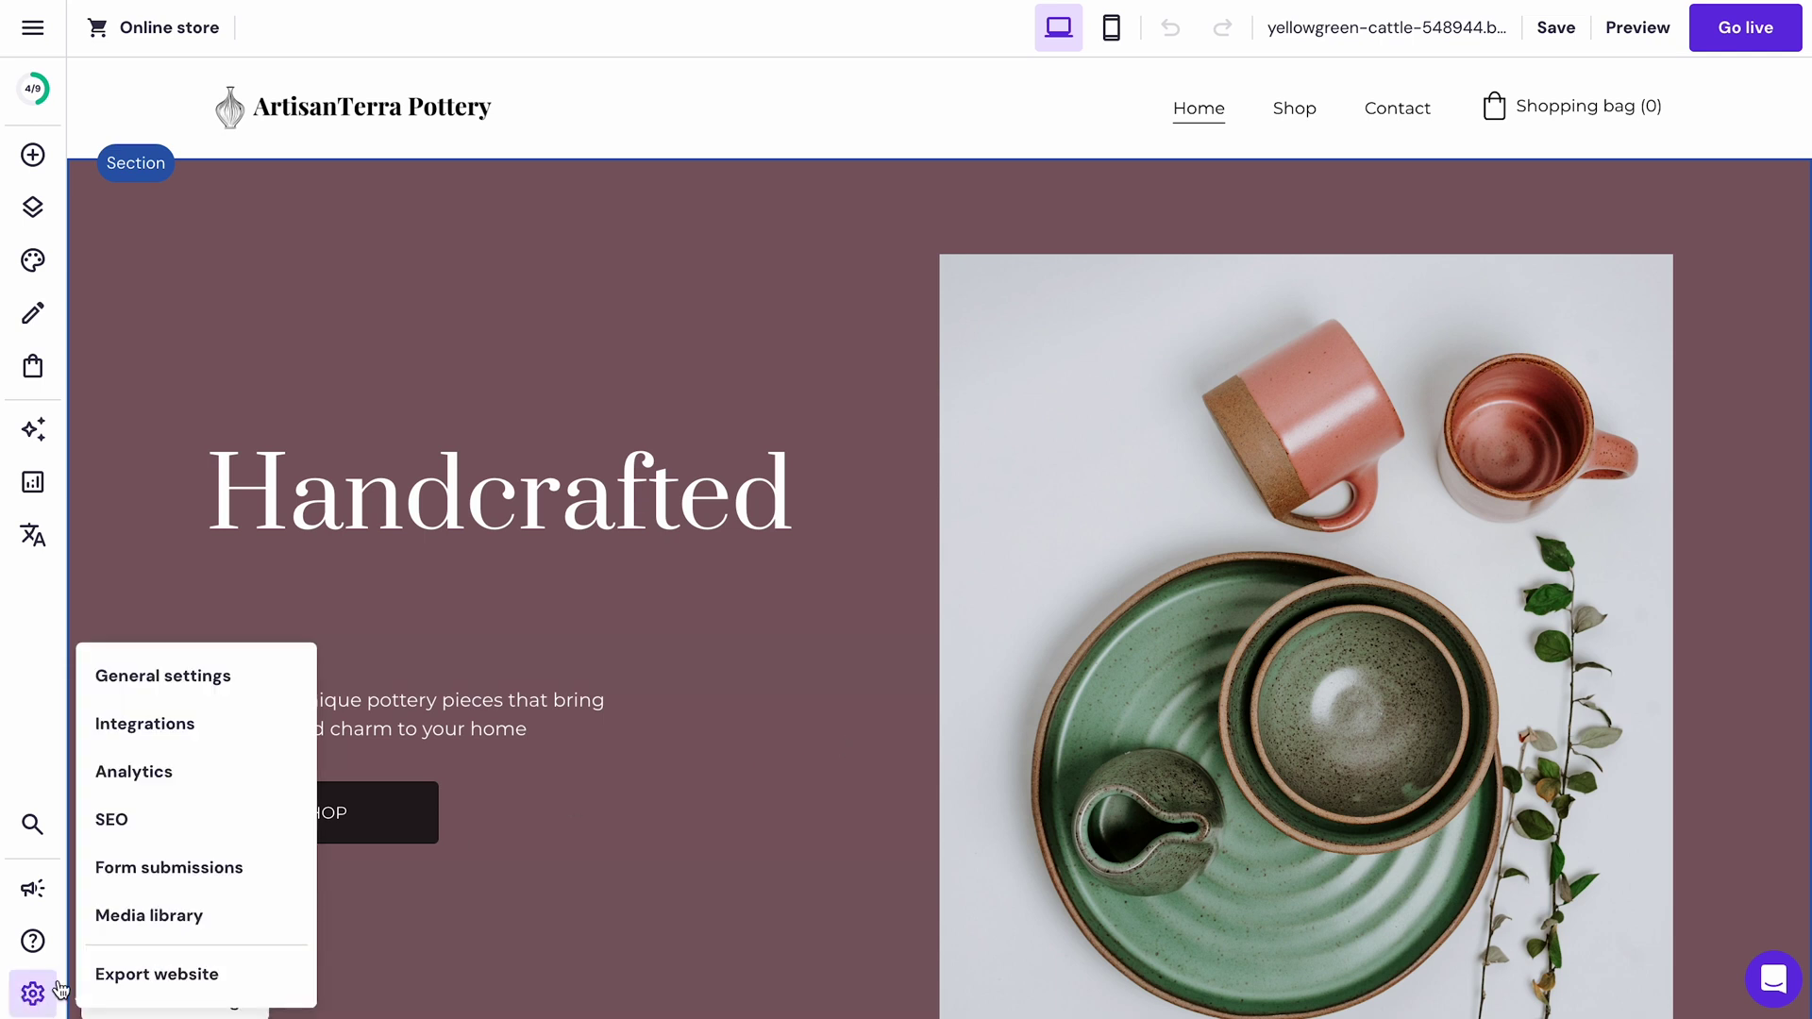
{"action": "left_click", "coordinate": [191, 817]}
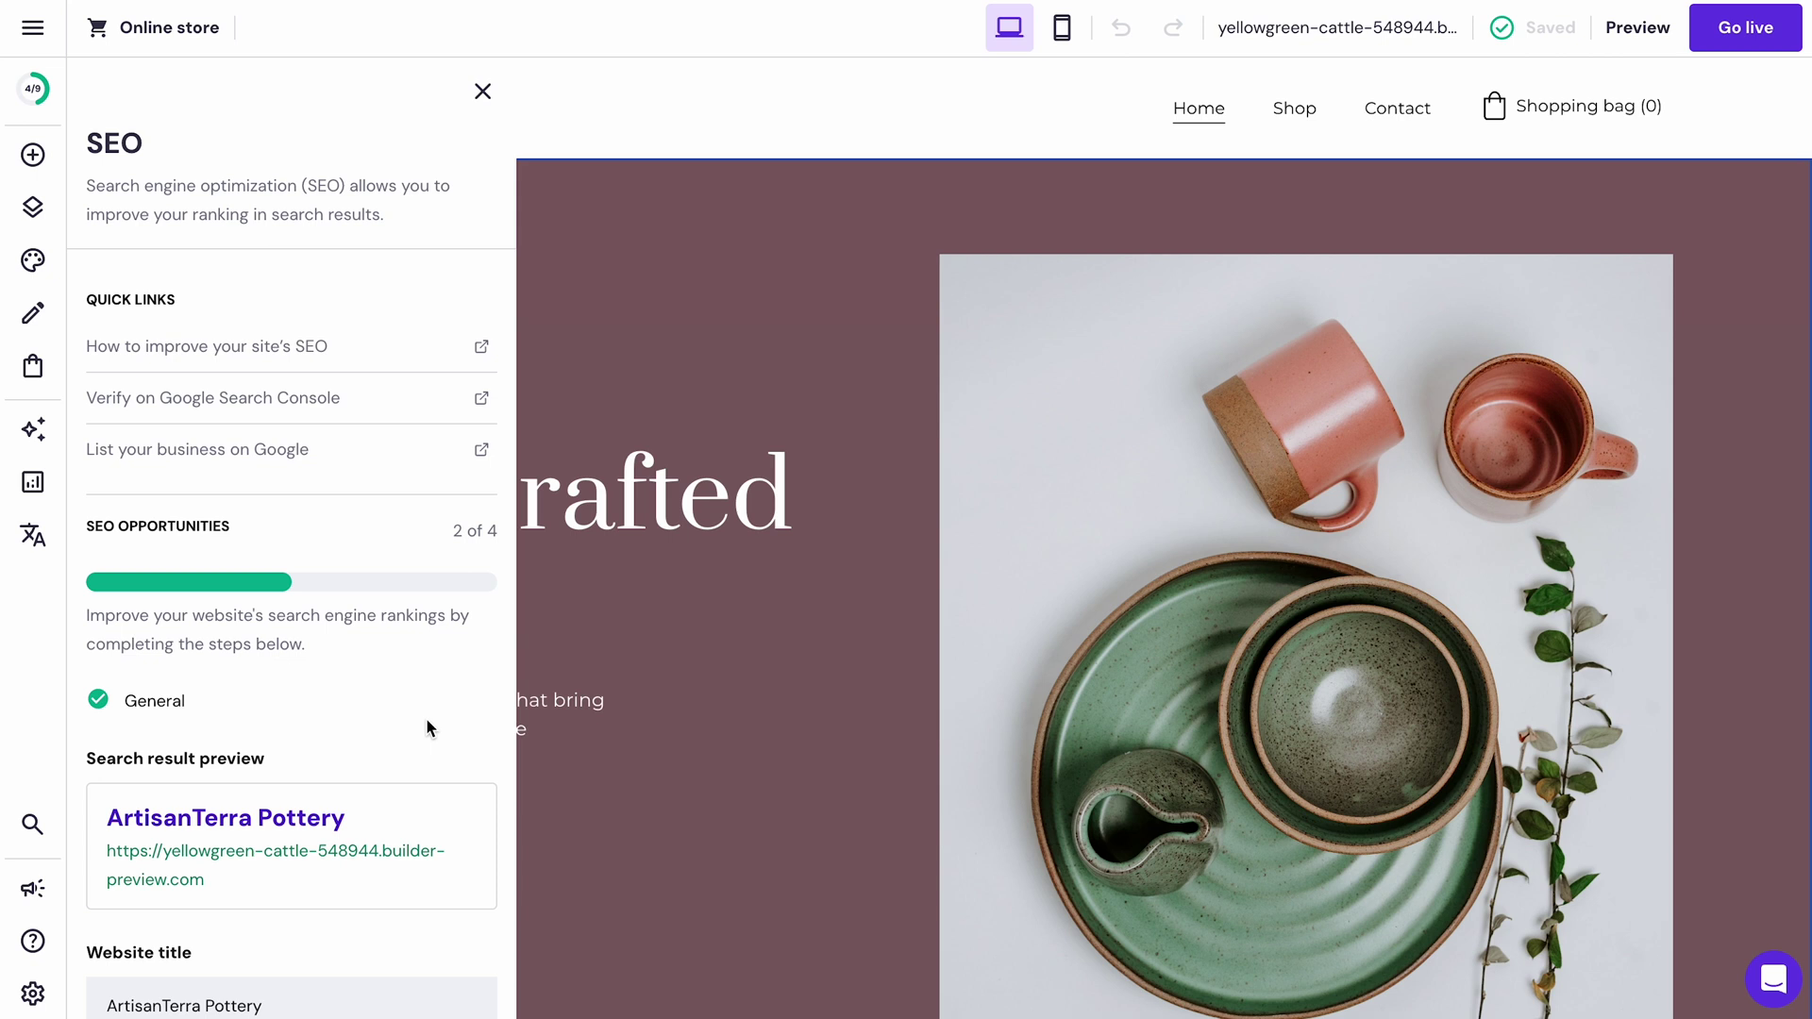
{"action": "scroll", "coordinate": [426, 726], "scroll_direction": "down", "scroll_amount": 4}
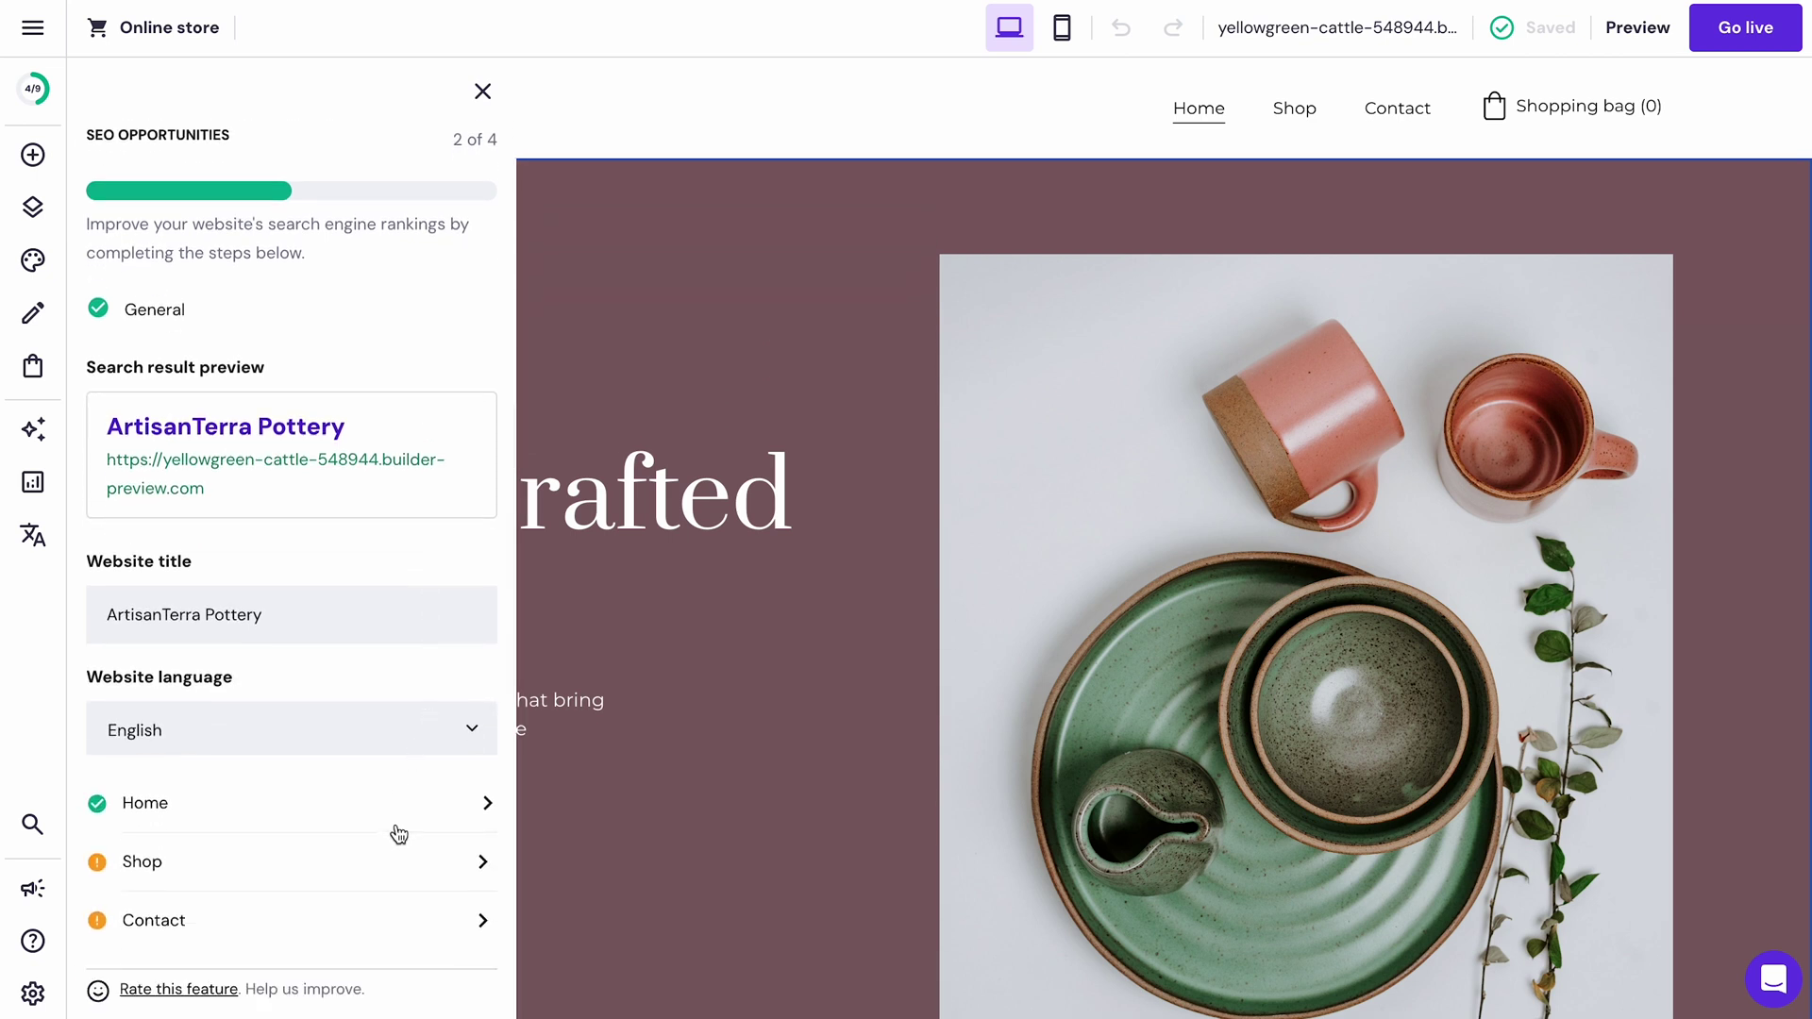
{"action": "left_click", "coordinate": [396, 866]}
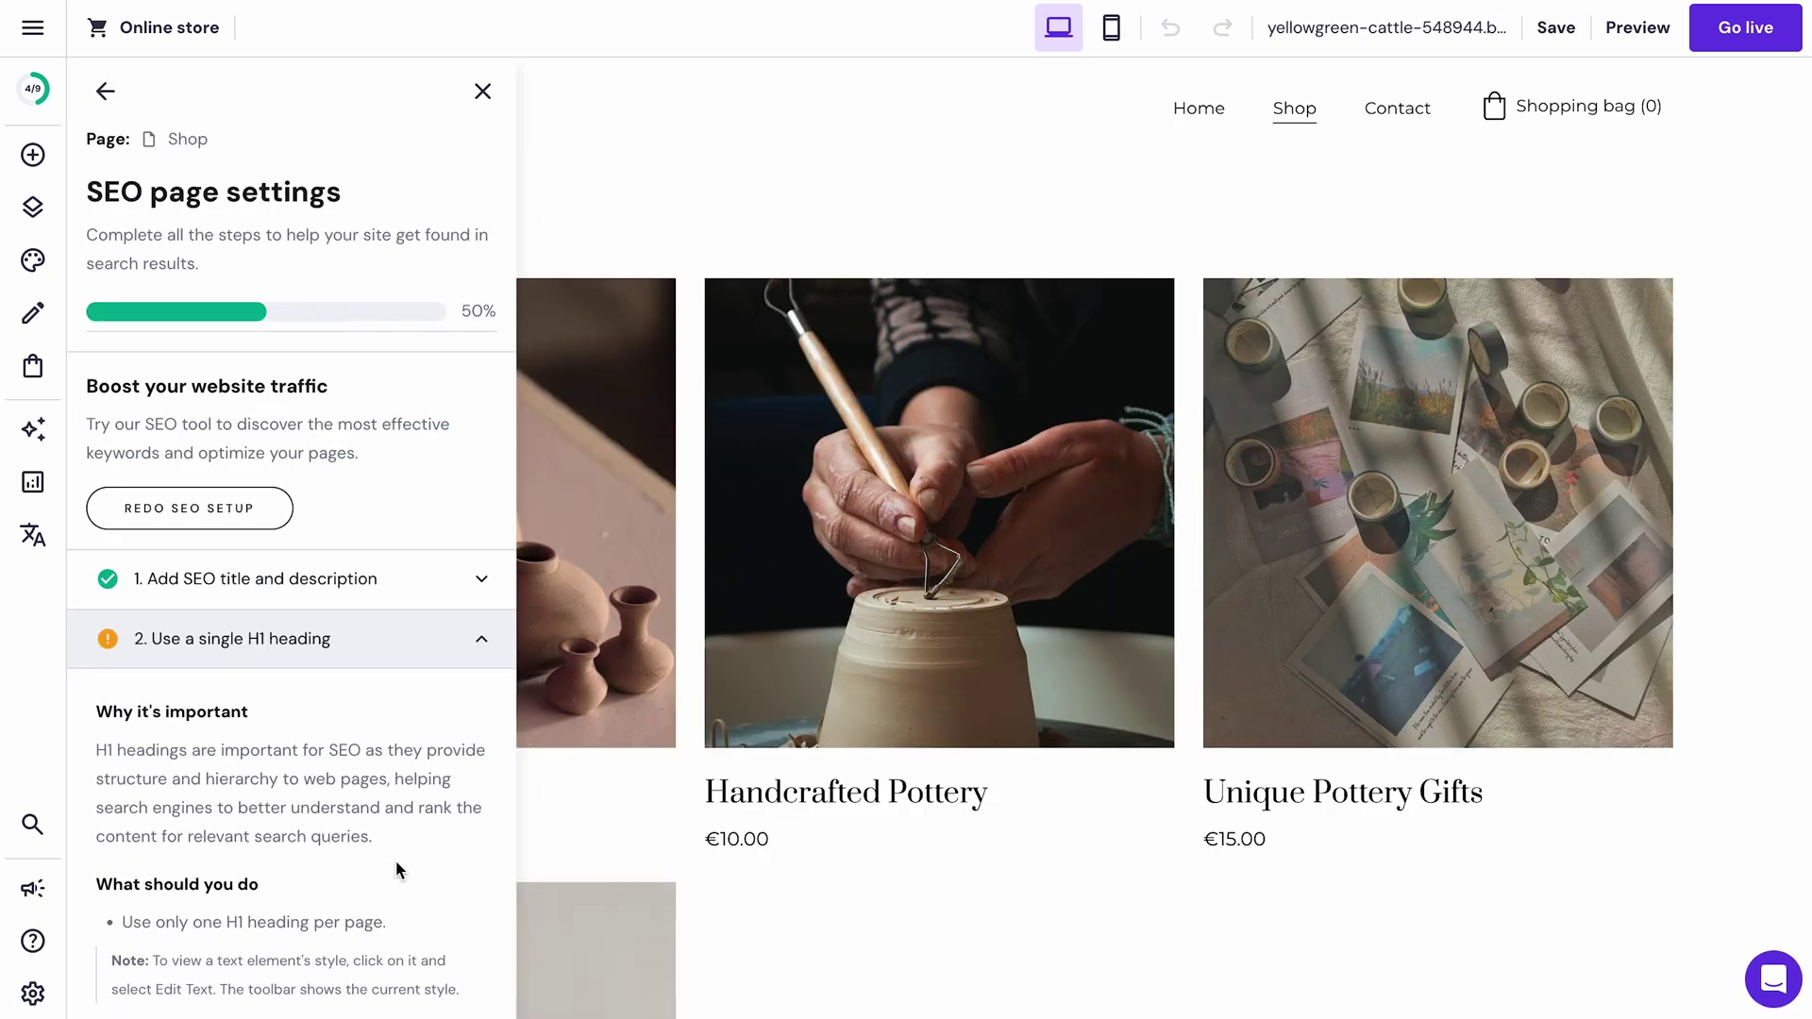
{"action": "scroll", "coordinate": [395, 864], "scroll_direction": "down", "scroll_amount": 4}
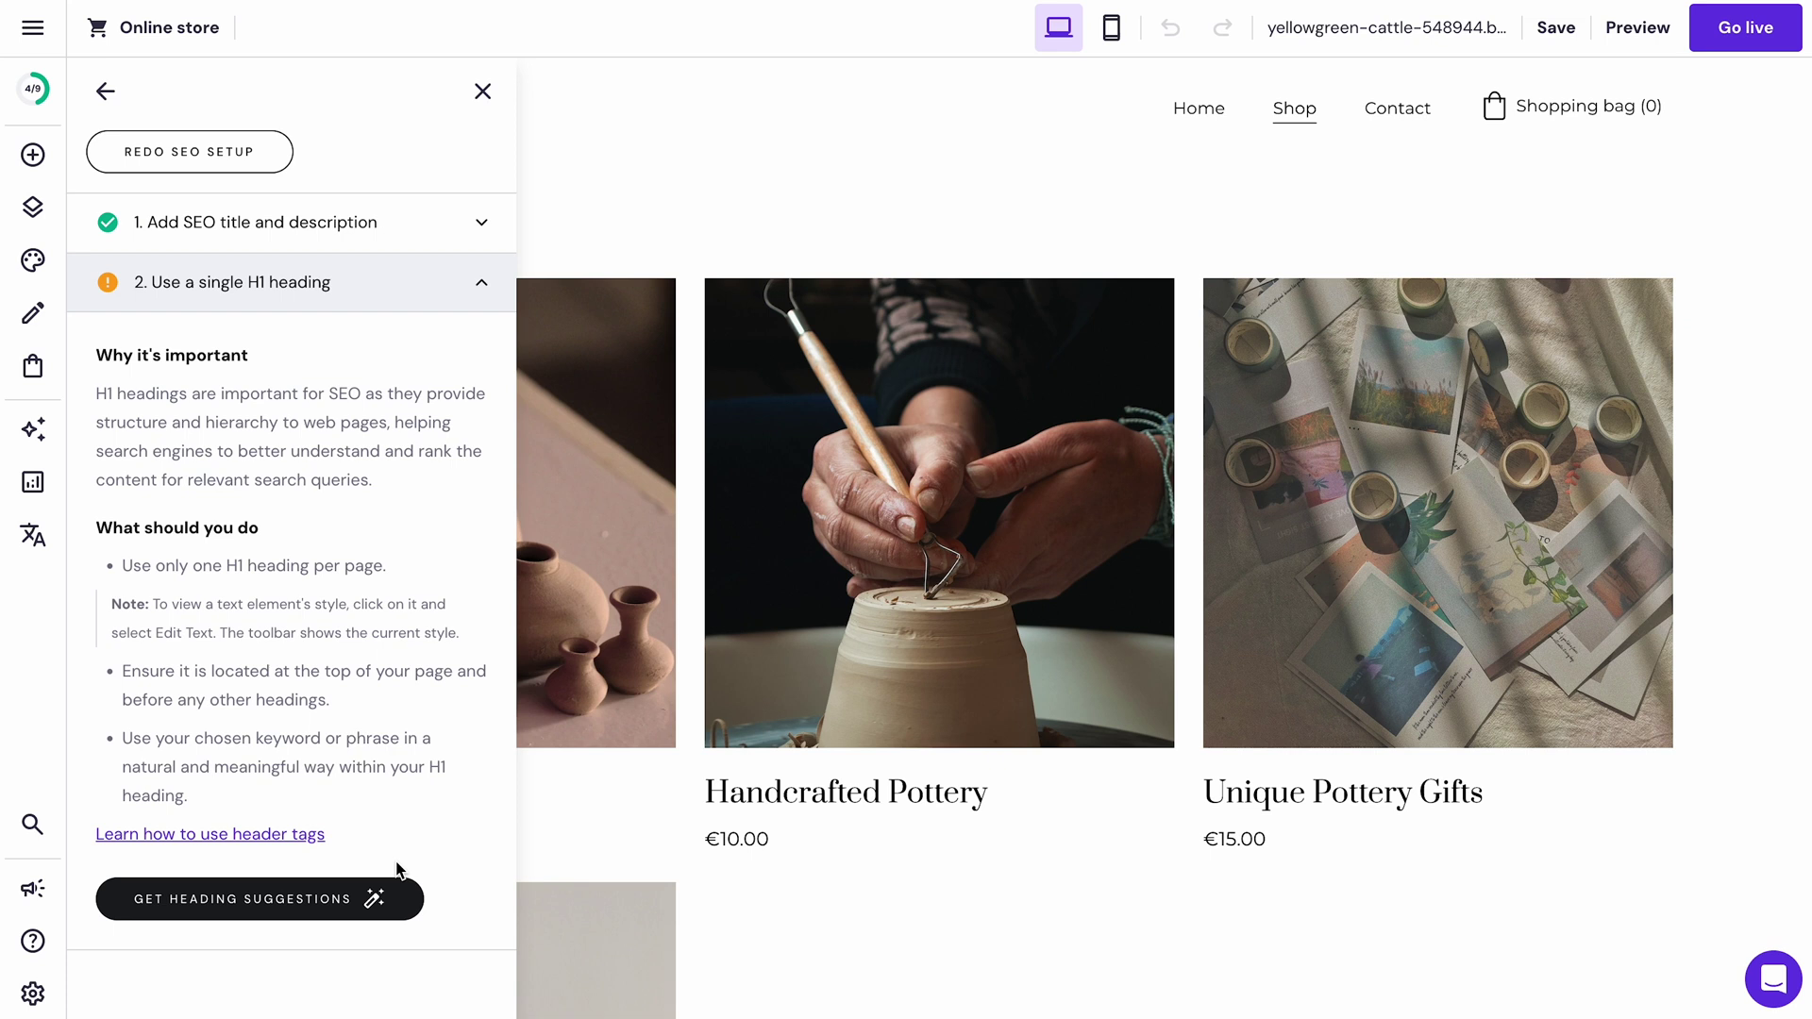
Review the Home page's SEO title, meta description and three keywords in its SEO settings
{"action": "left_click", "coordinate": [38, 211]}
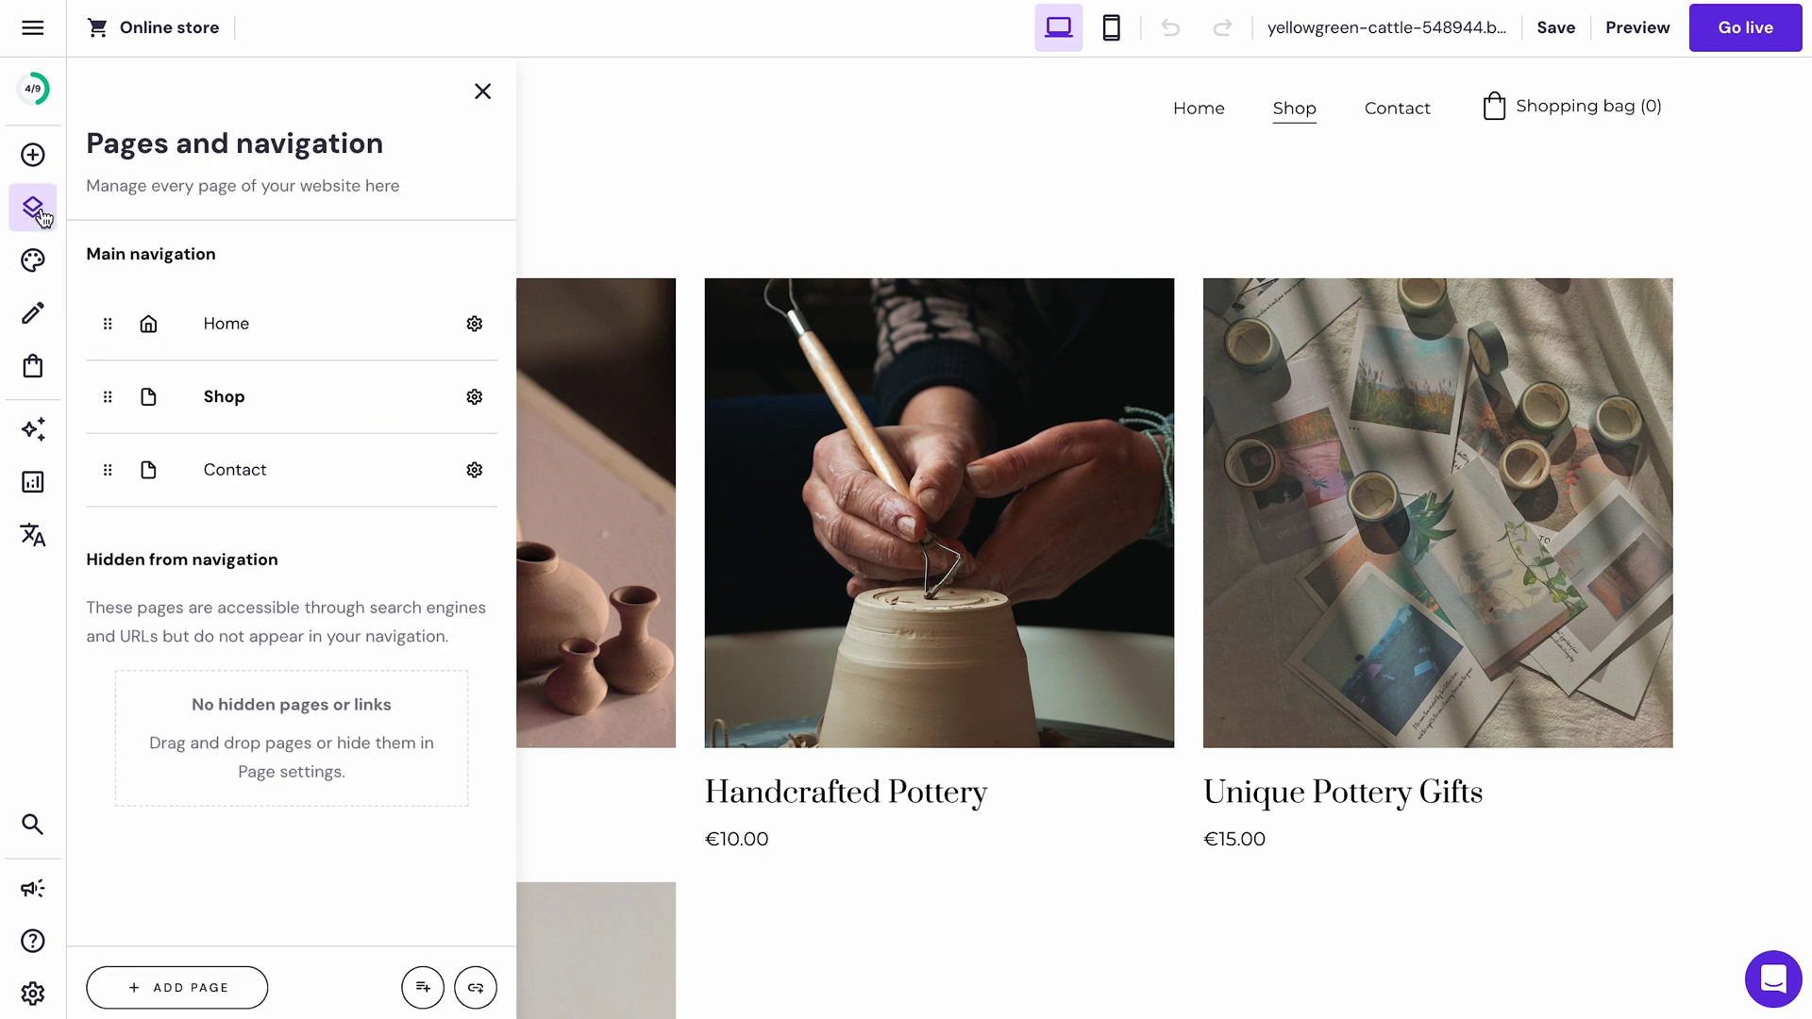
{"action": "left_click", "coordinate": [475, 325]}
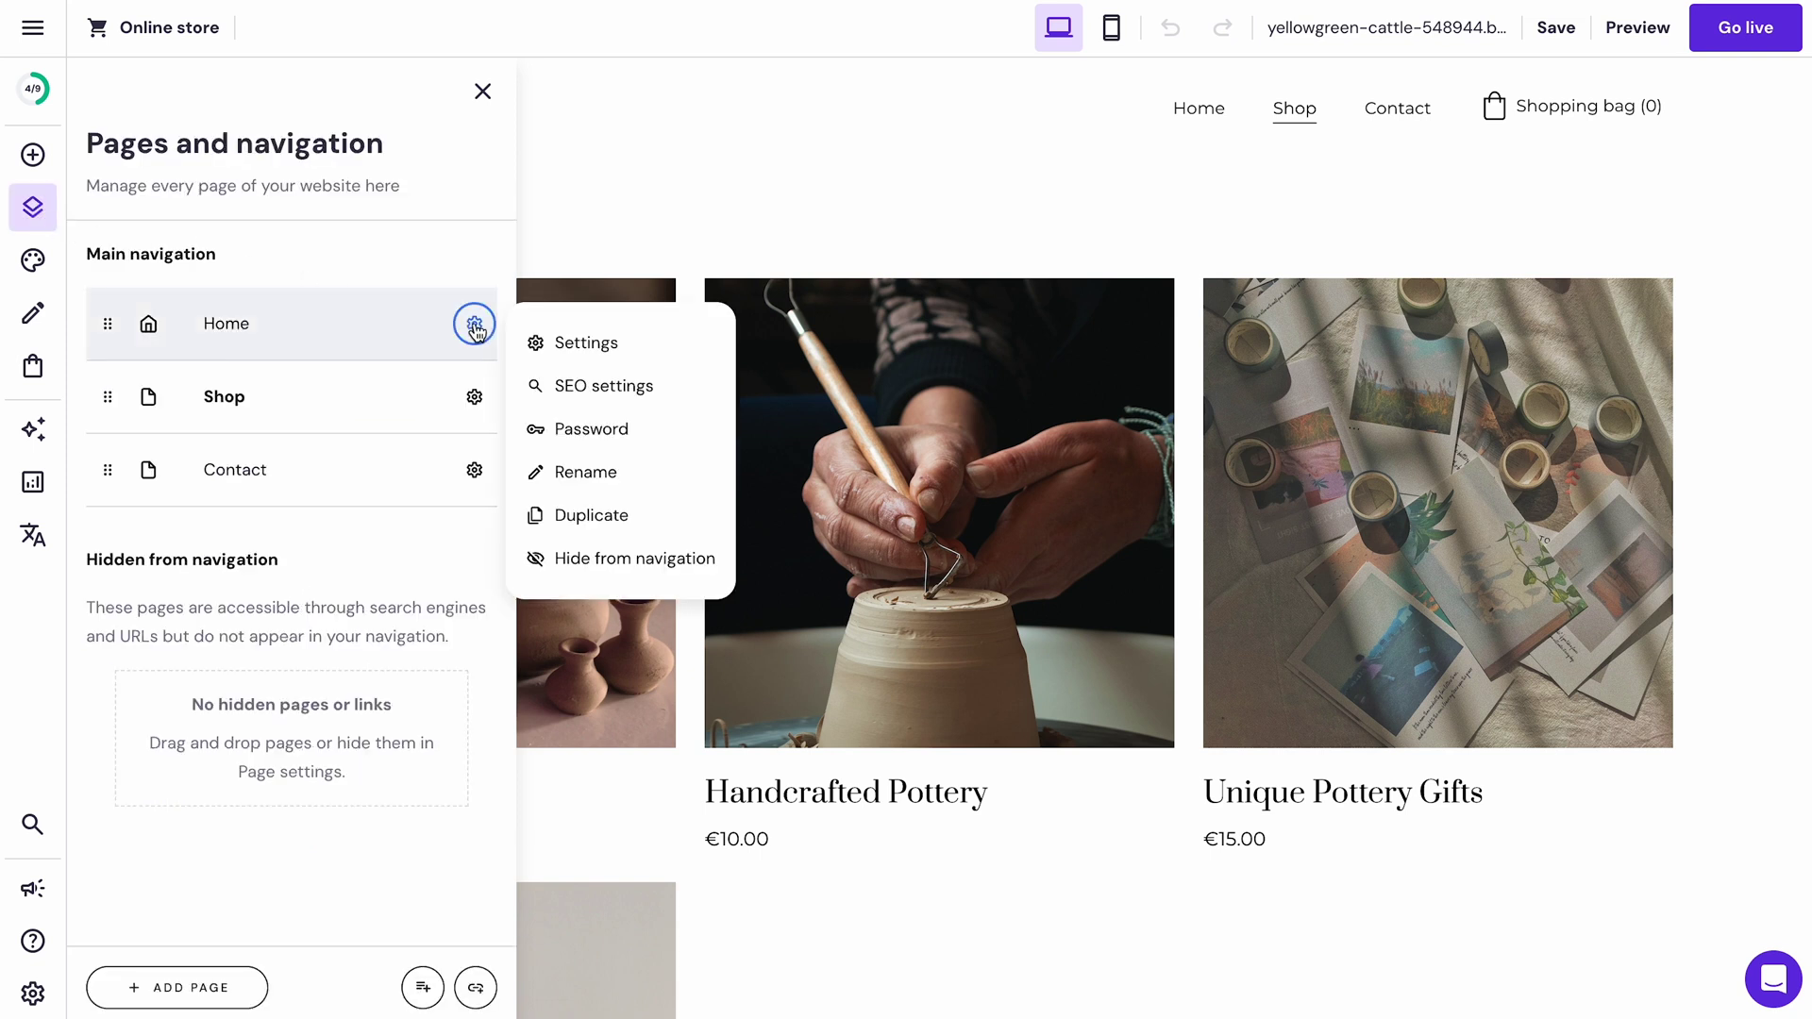
{"action": "left_click", "coordinate": [607, 386]}
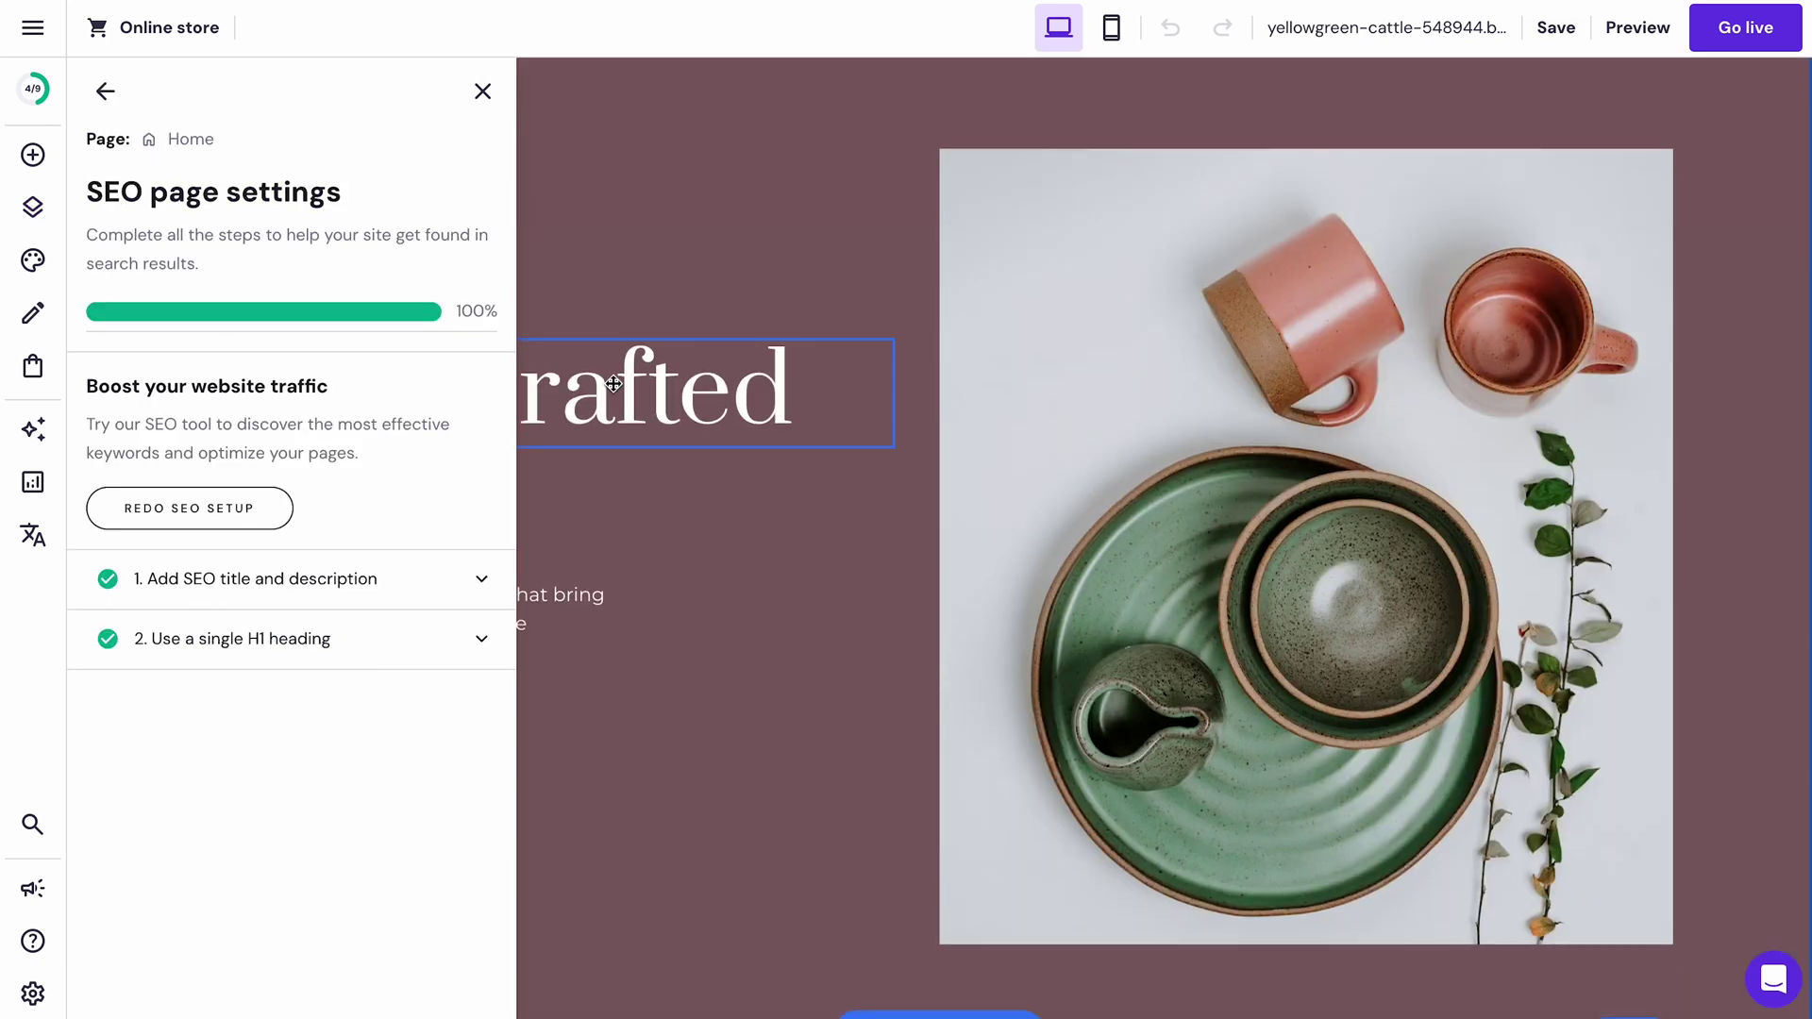
{"action": "left_click", "coordinate": [400, 584]}
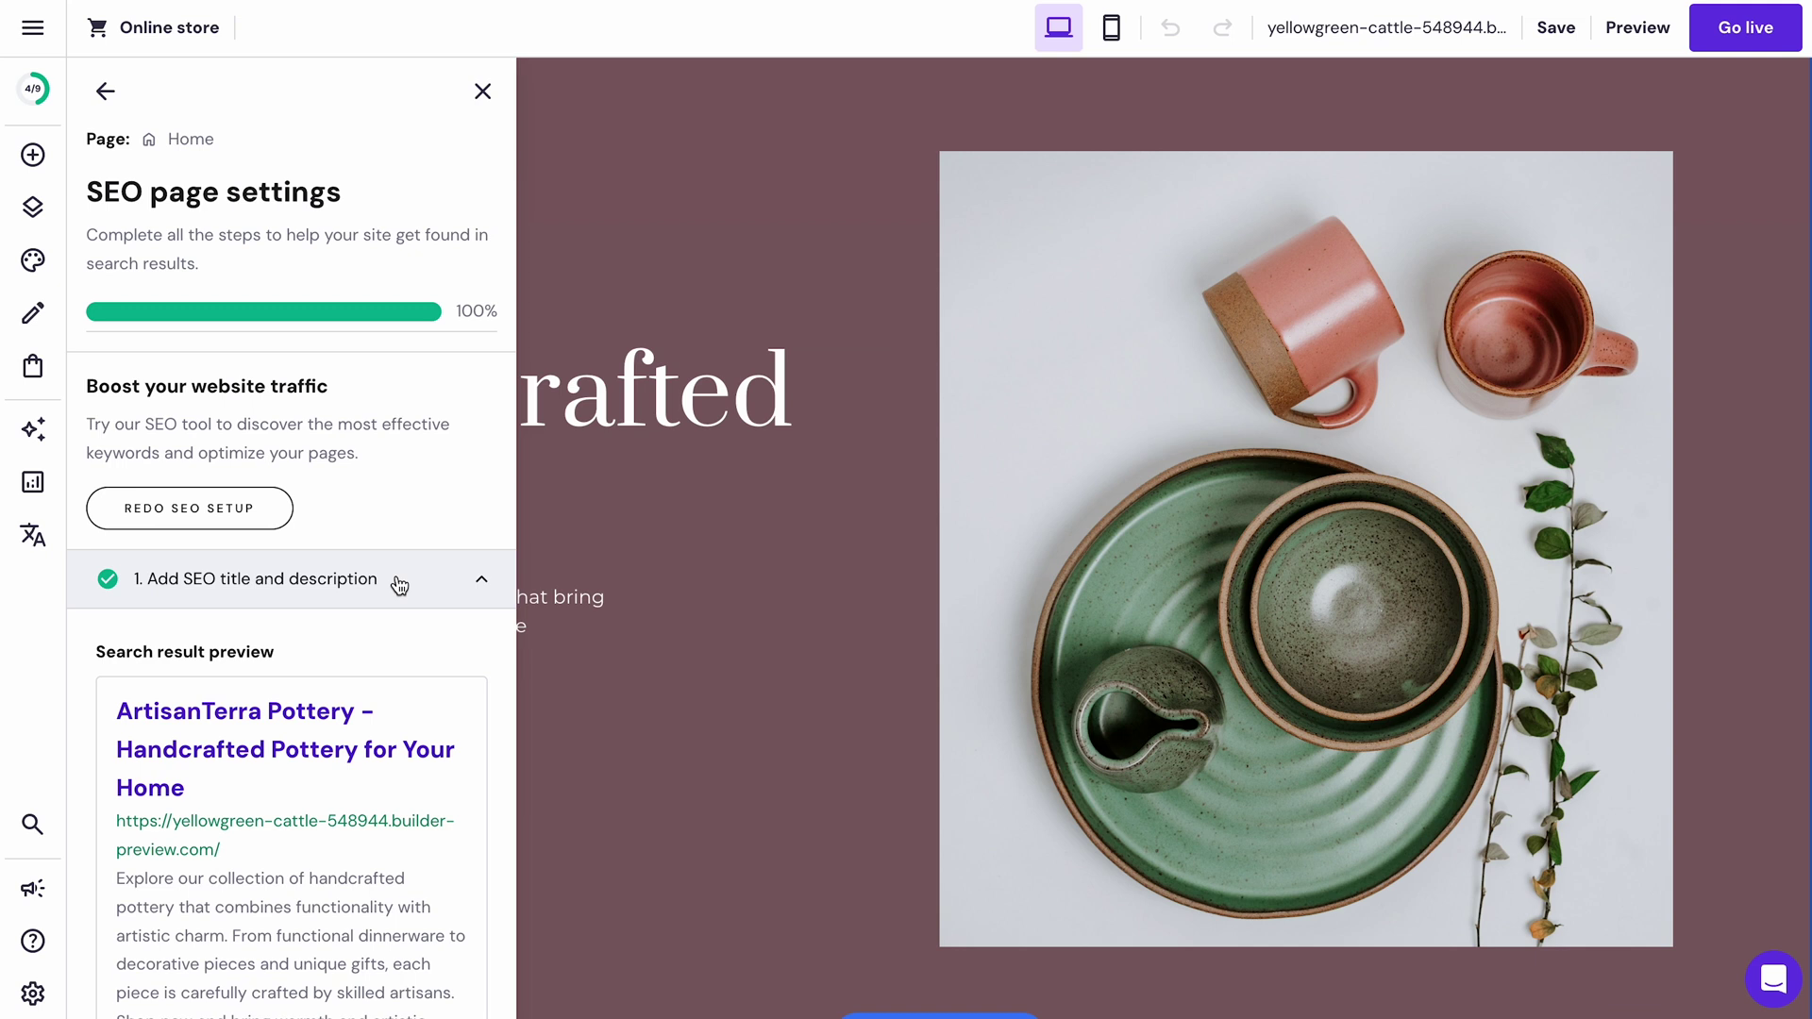
{"action": "scroll", "coordinate": [400, 584], "scroll_direction": "down", "scroll_amount": 5}
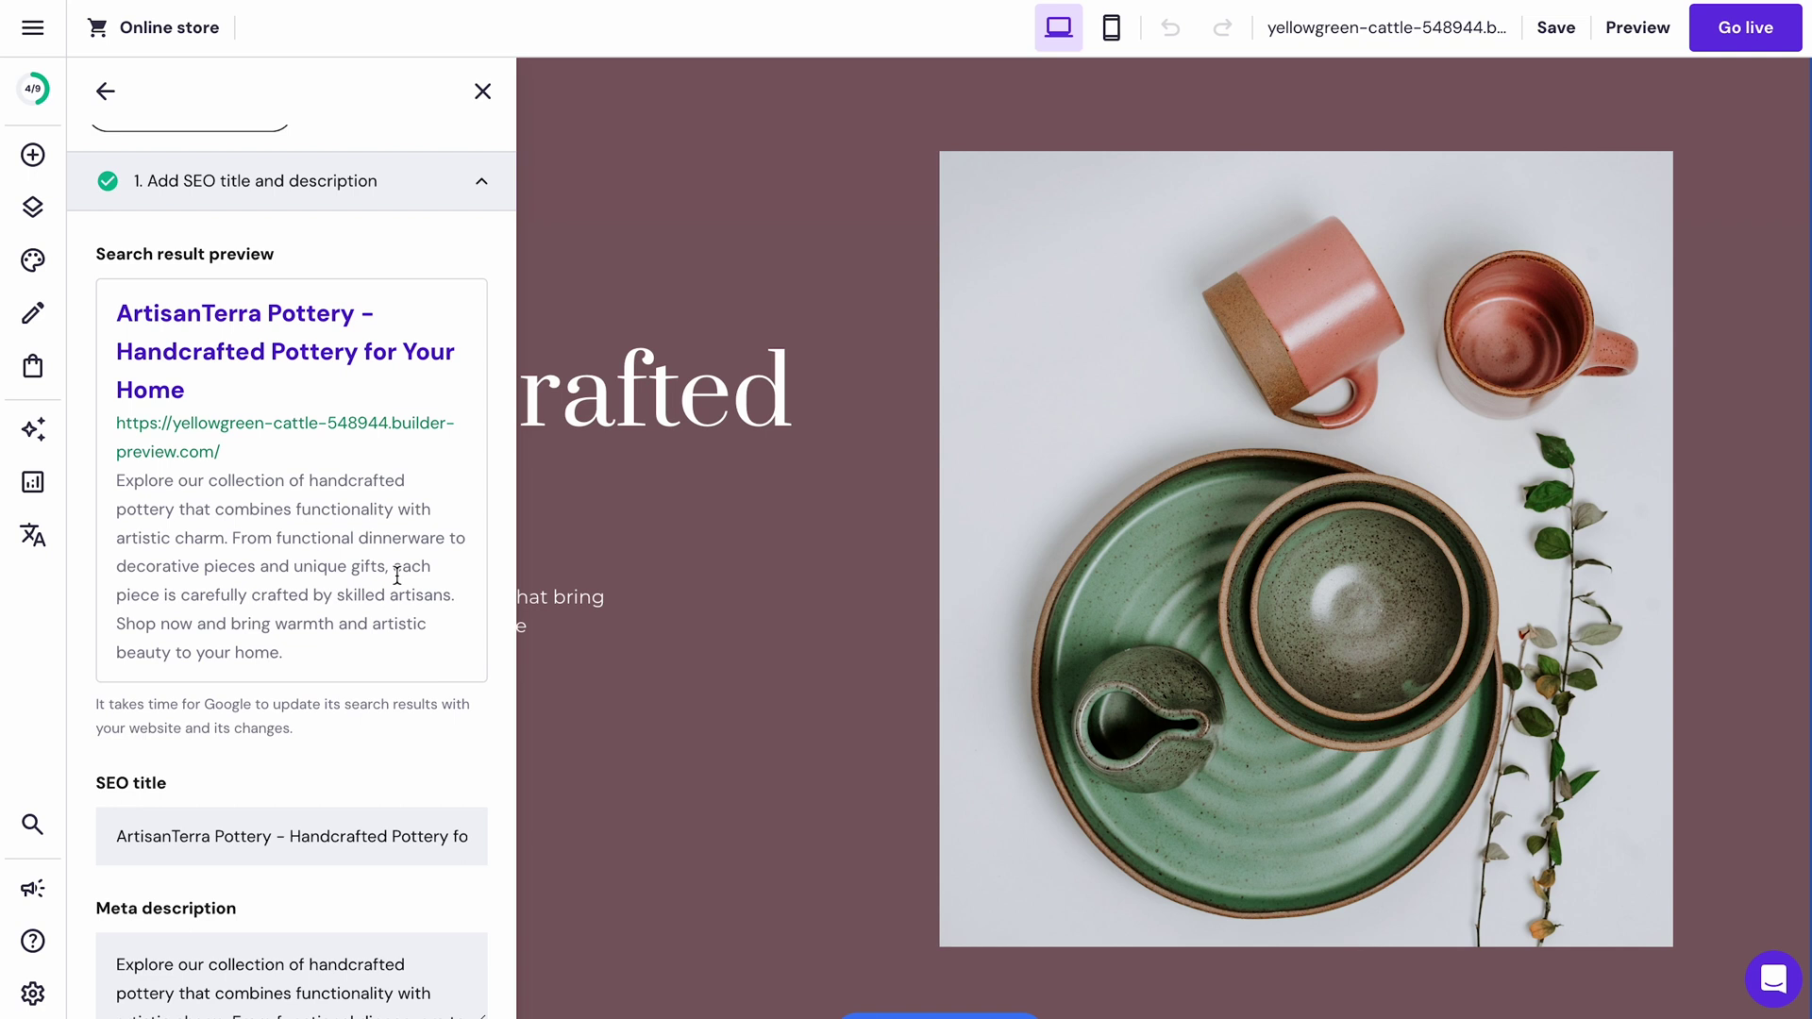
{"action": "scroll", "coordinate": [398, 574], "scroll_direction": "down", "scroll_amount": 5}
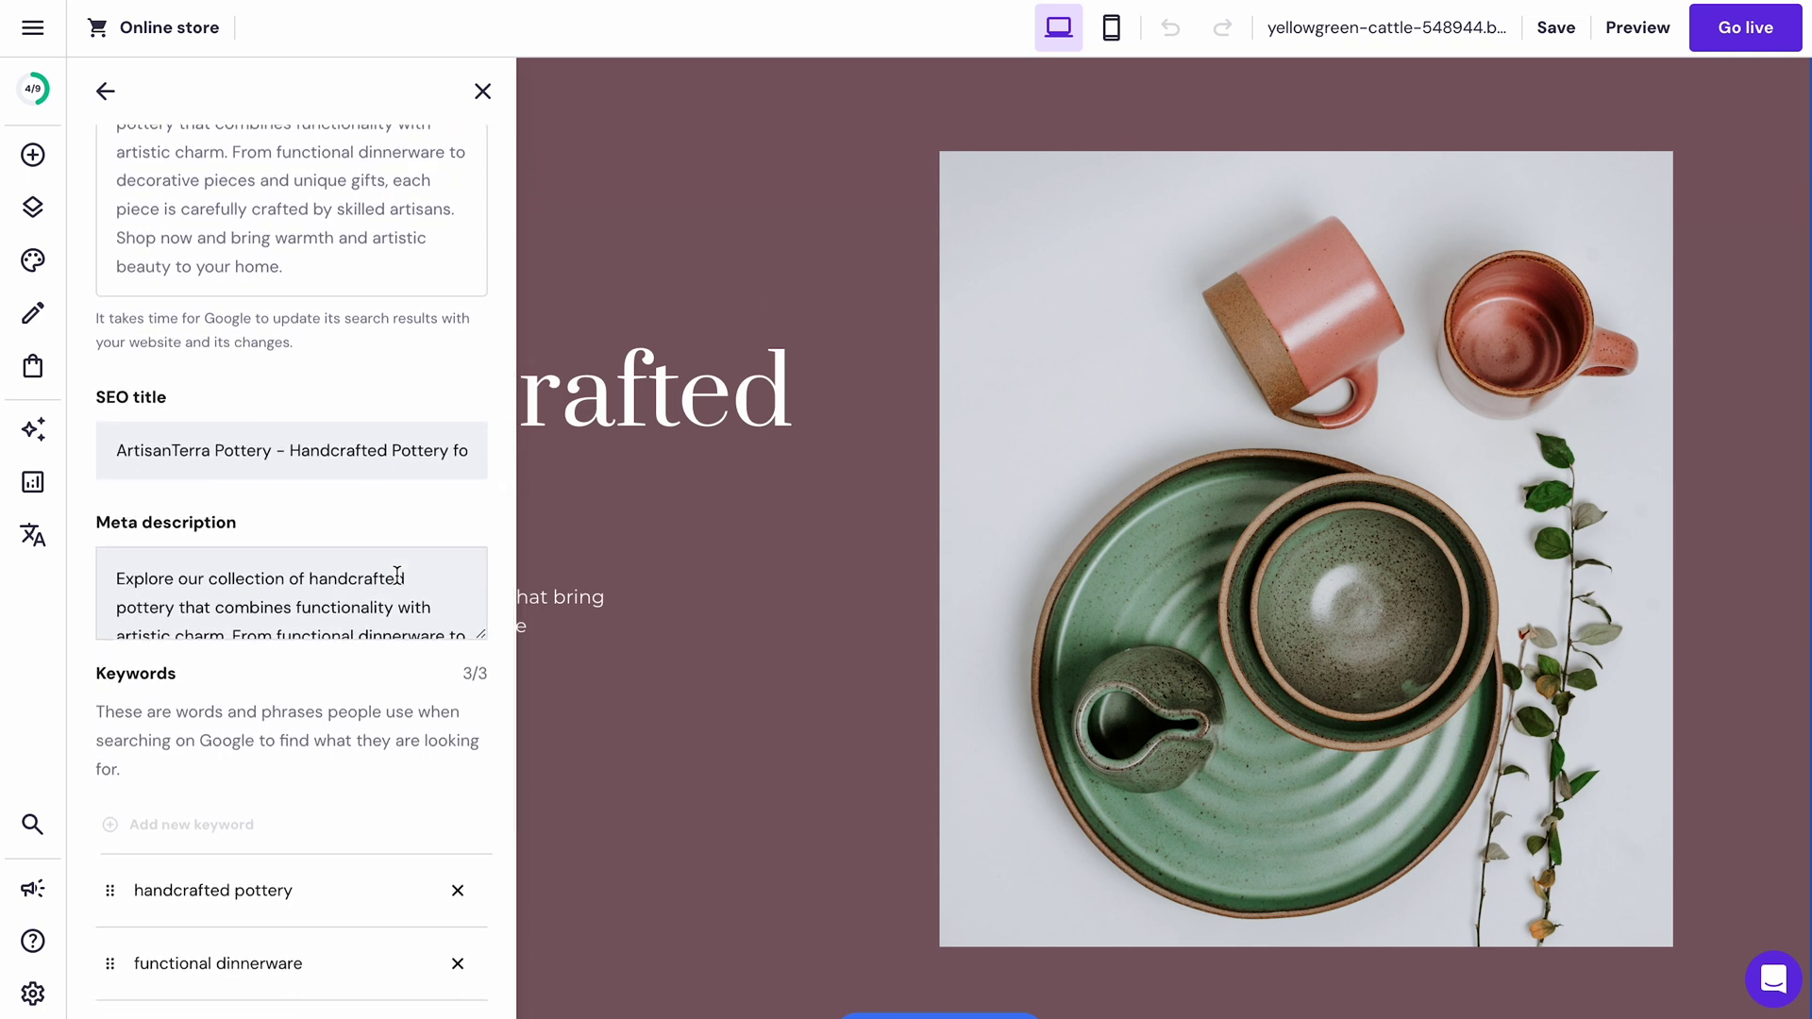
{"action": "scroll", "coordinate": [397, 575], "scroll_direction": "down", "scroll_amount": 3}
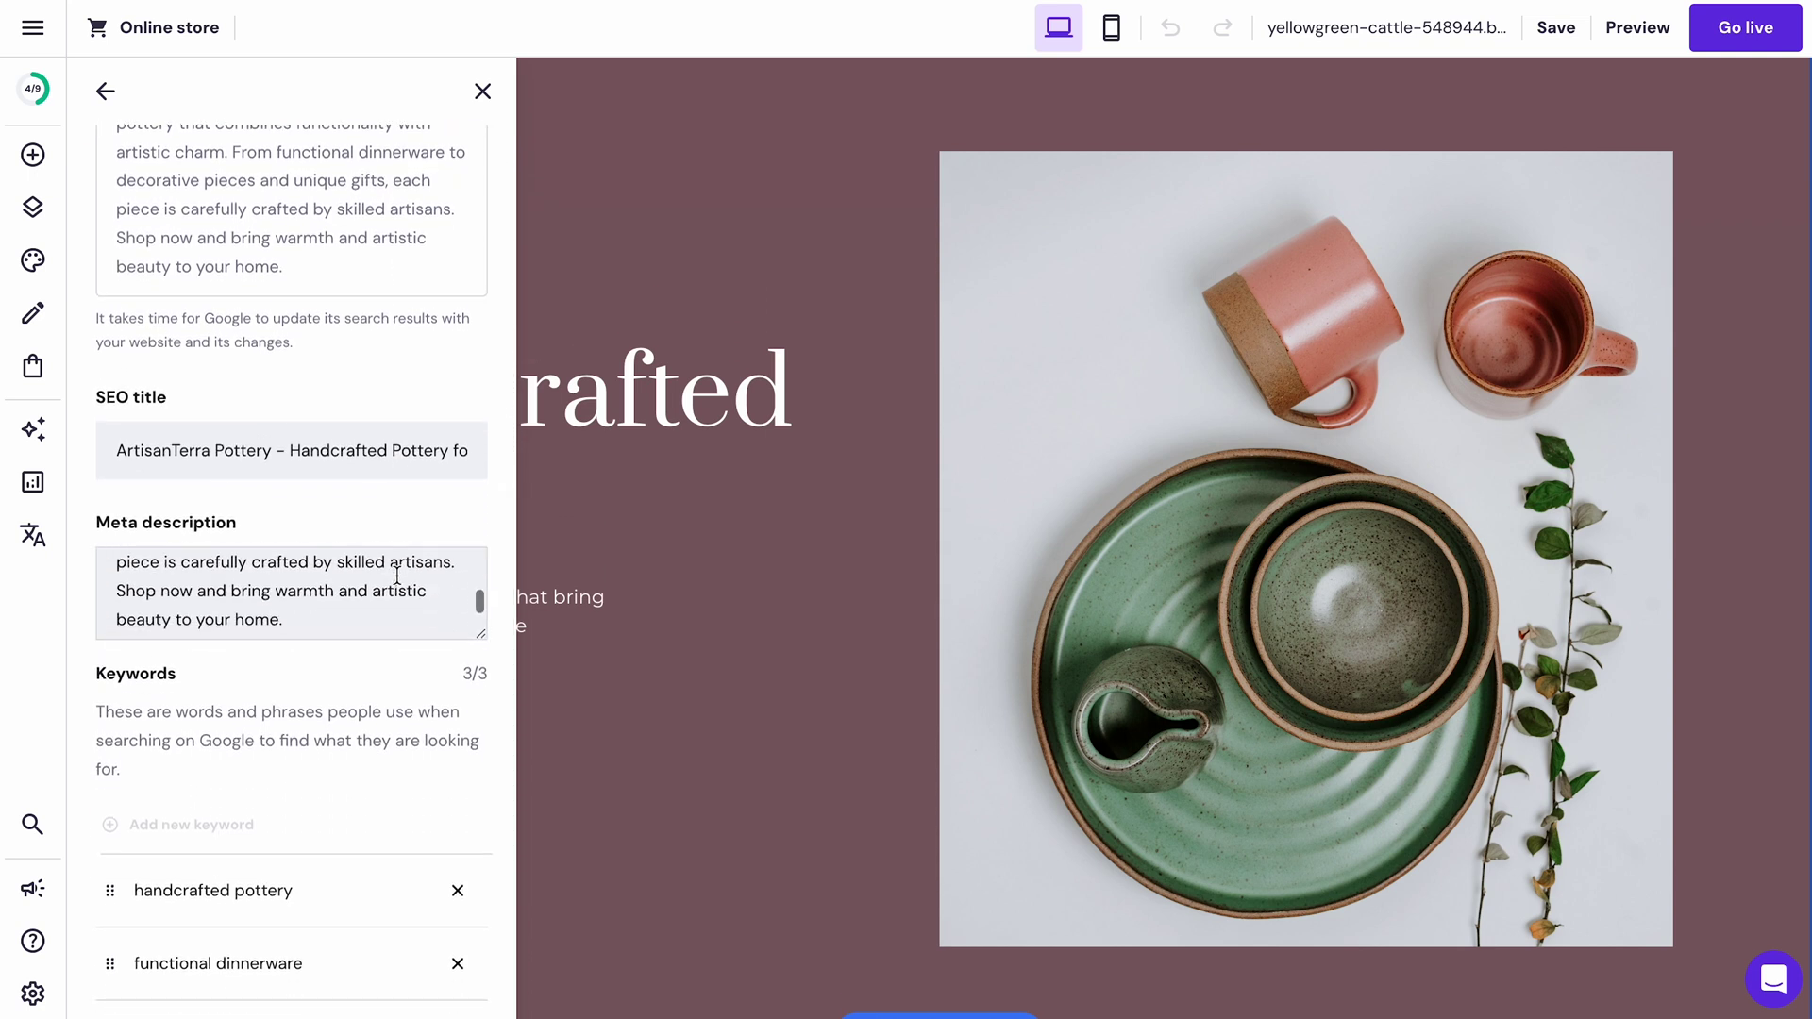
{"action": "scroll", "coordinate": [397, 575], "scroll_direction": "down", "scroll_amount": 1}
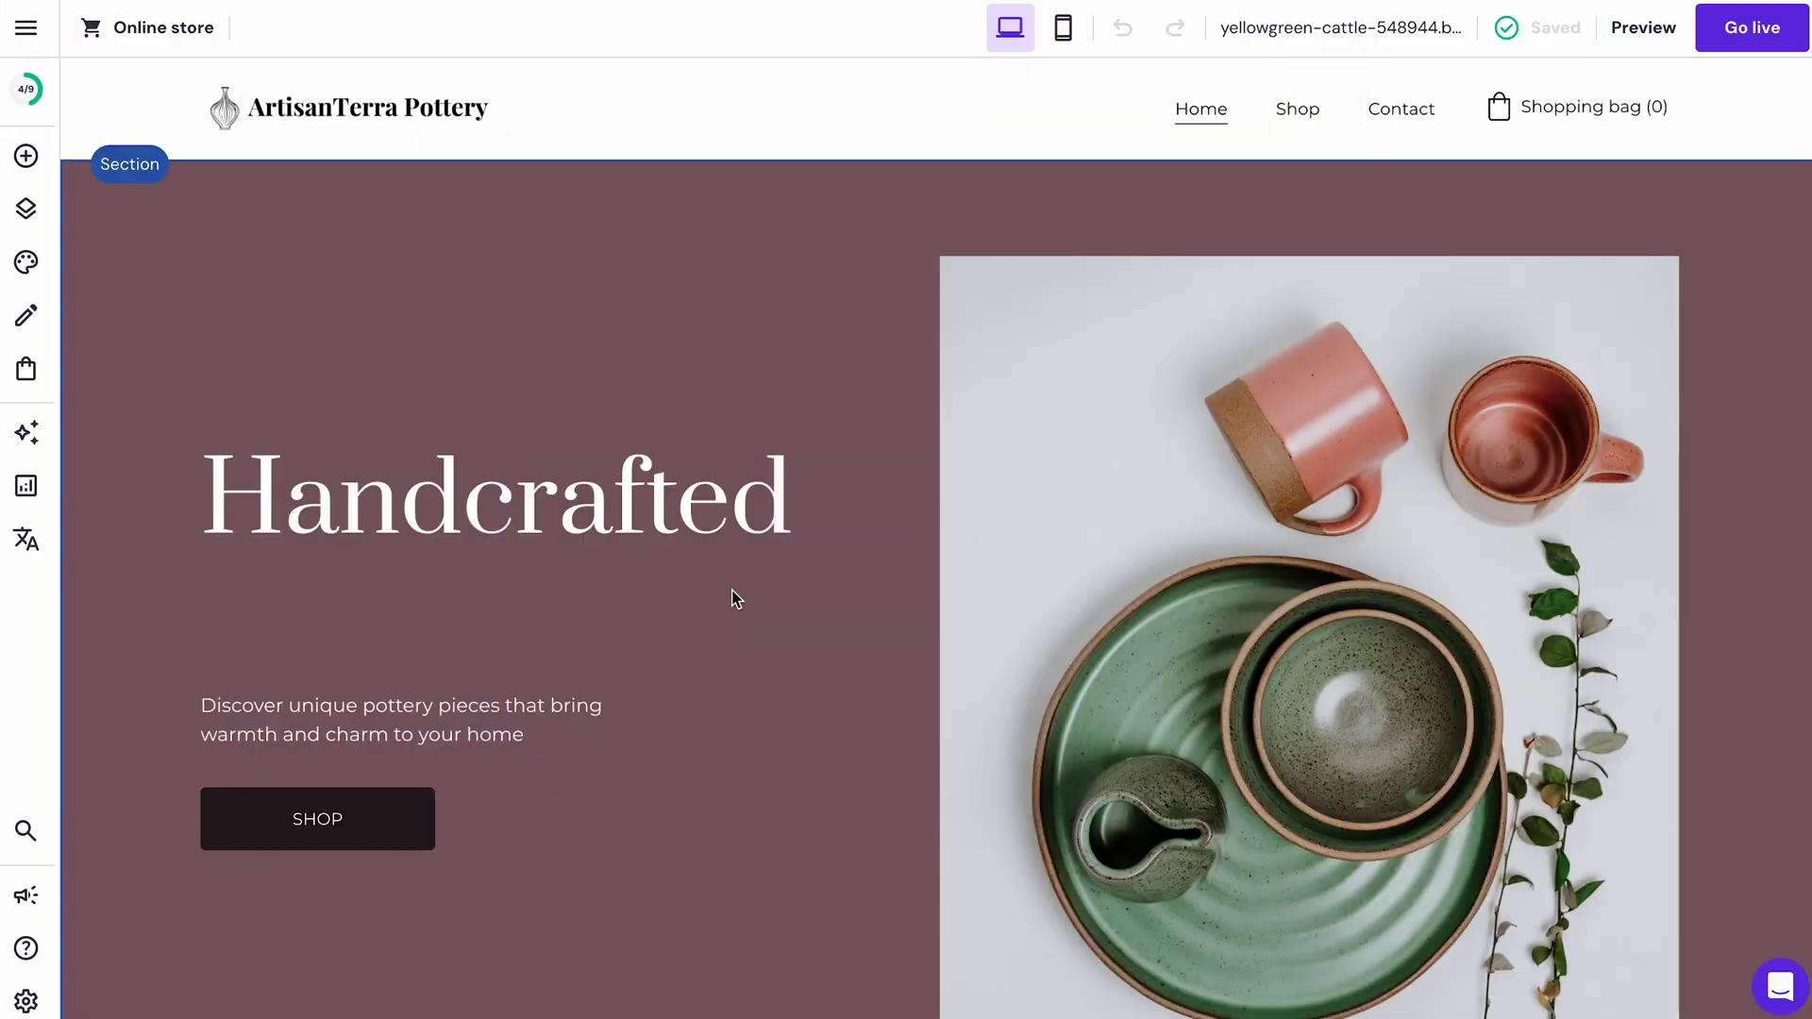
{"action": "left_click", "coordinate": [1643, 28]}
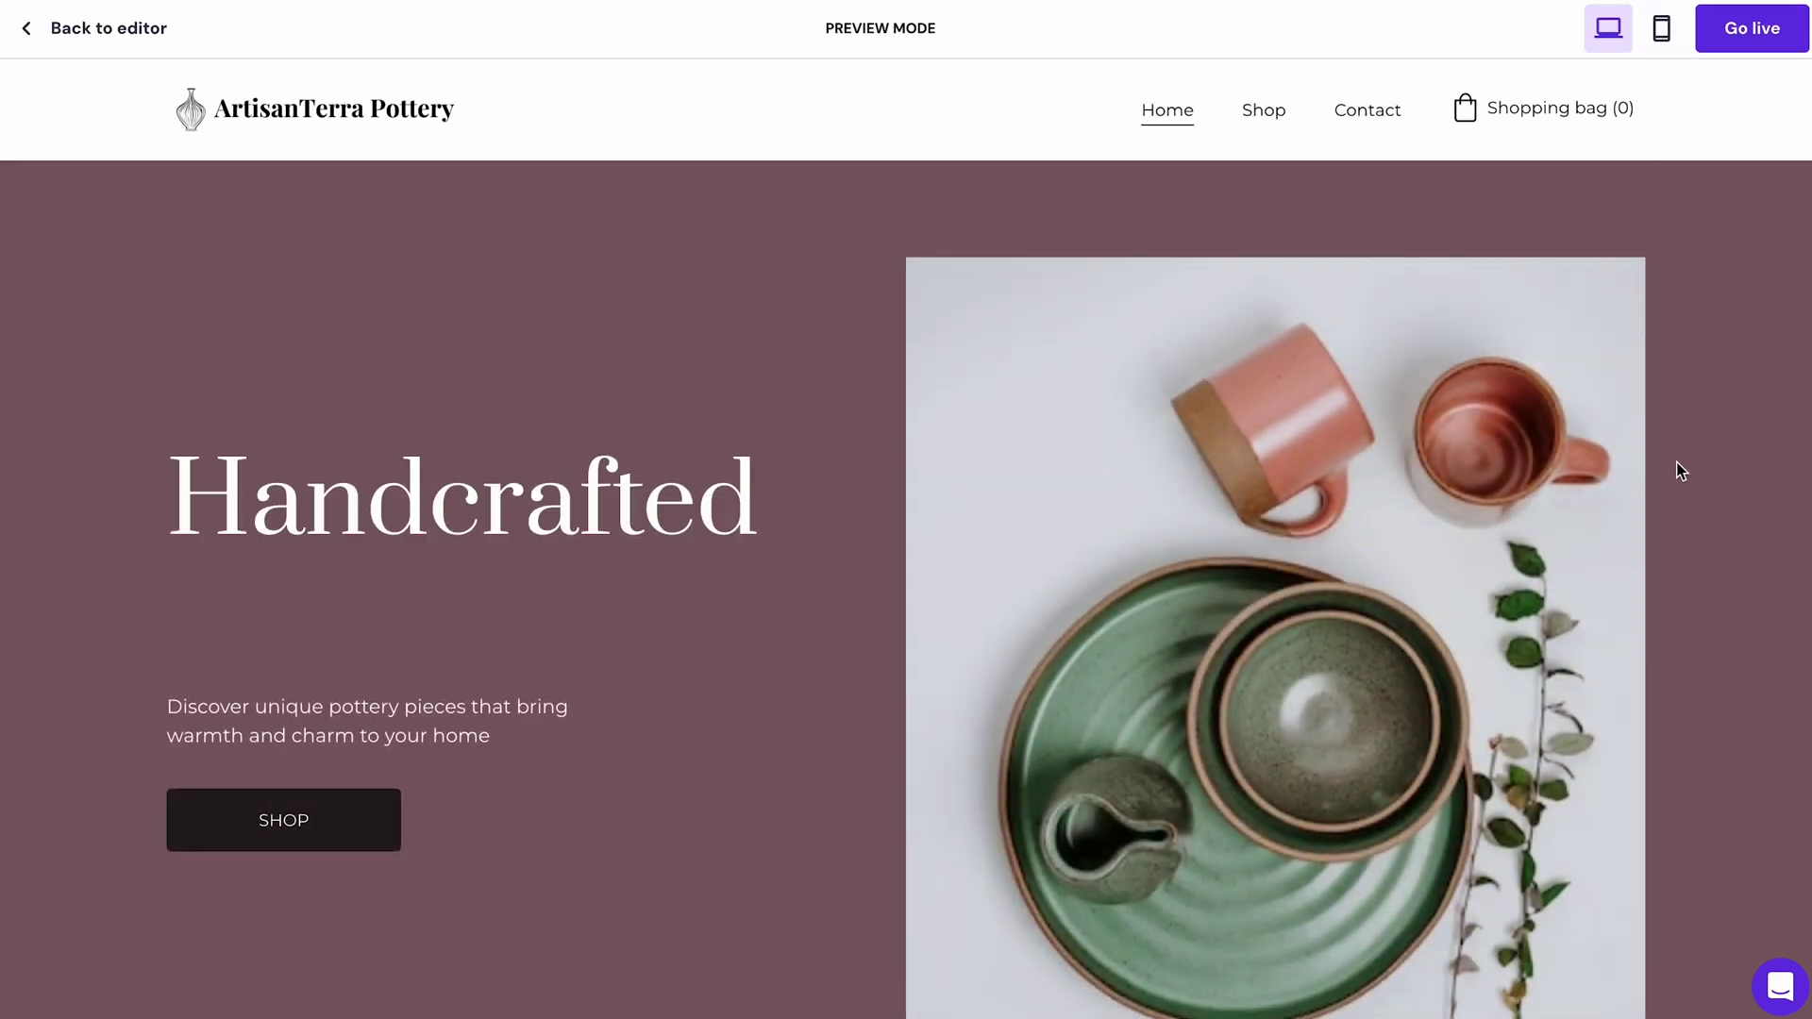
{"action": "scroll", "coordinate": [1678, 467], "scroll_direction": "down", "scroll_amount": 3}
{"action": "scroll", "coordinate": [1678, 466], "scroll_direction": "down", "scroll_amount": 3}
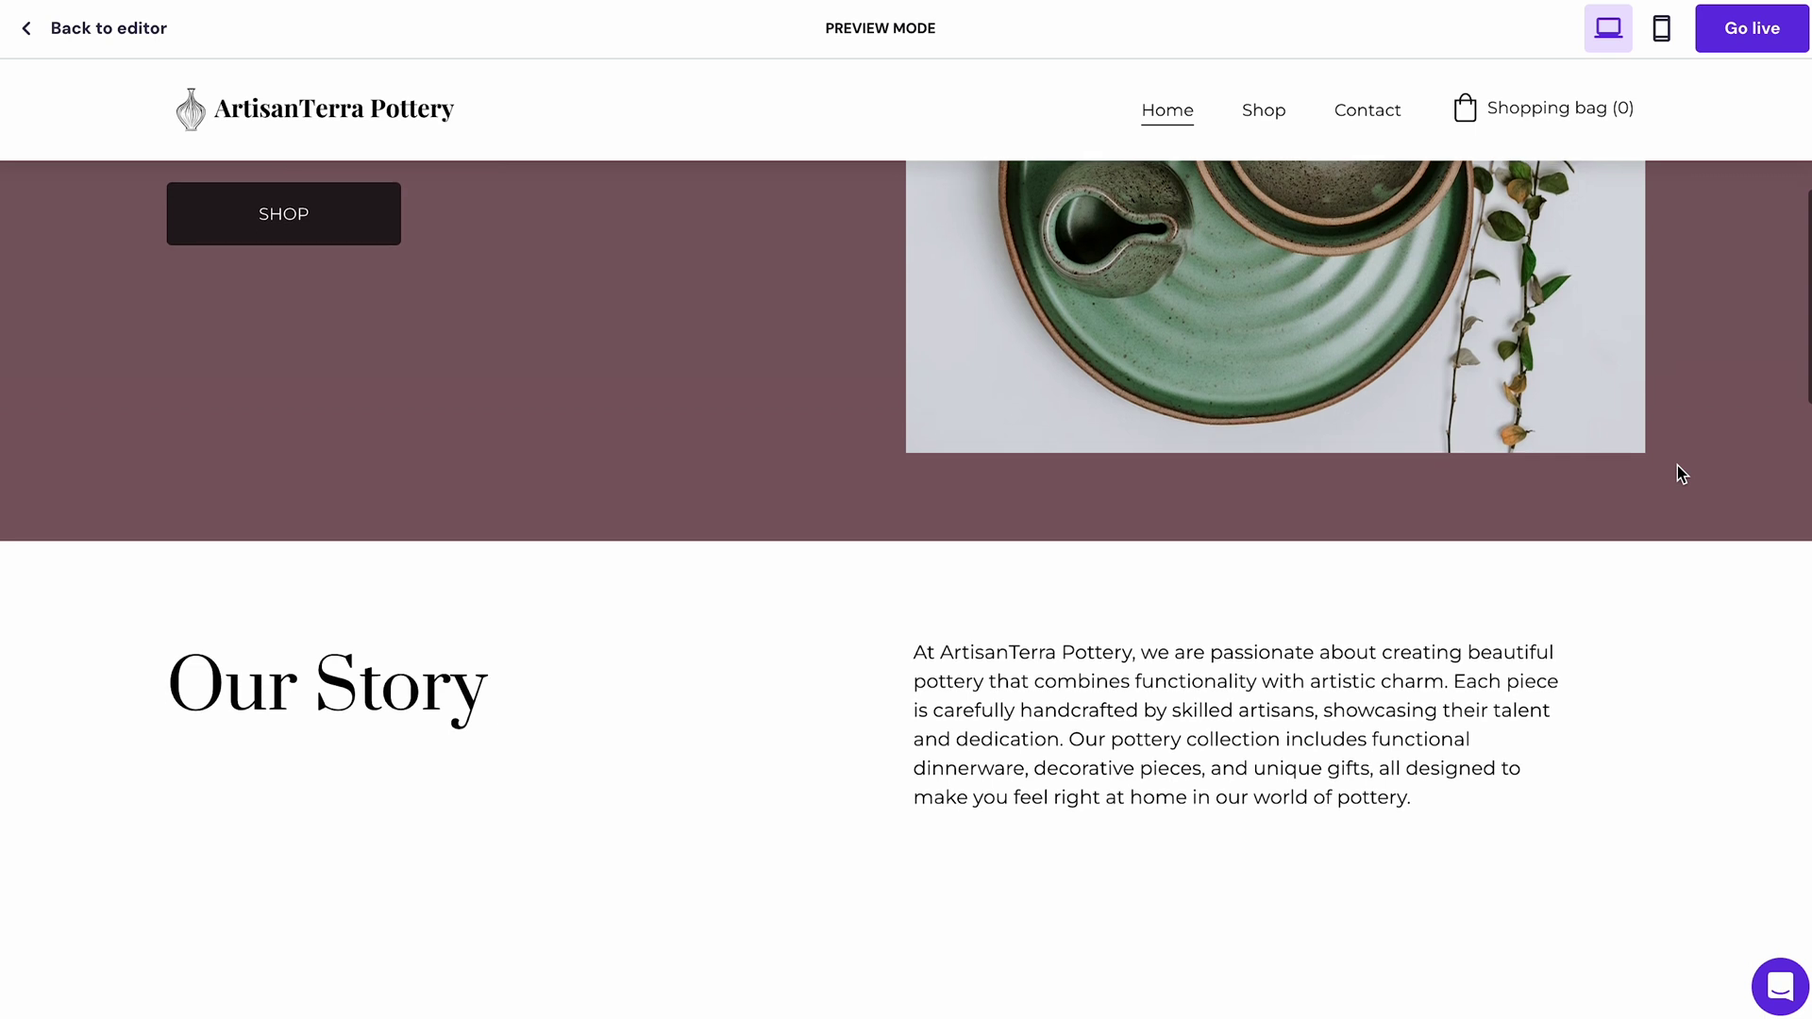
{"action": "scroll", "coordinate": [1678, 467], "scroll_direction": "down", "scroll_amount": 3}
{"action": "scroll", "coordinate": [1678, 466], "scroll_direction": "down", "scroll_amount": 3}
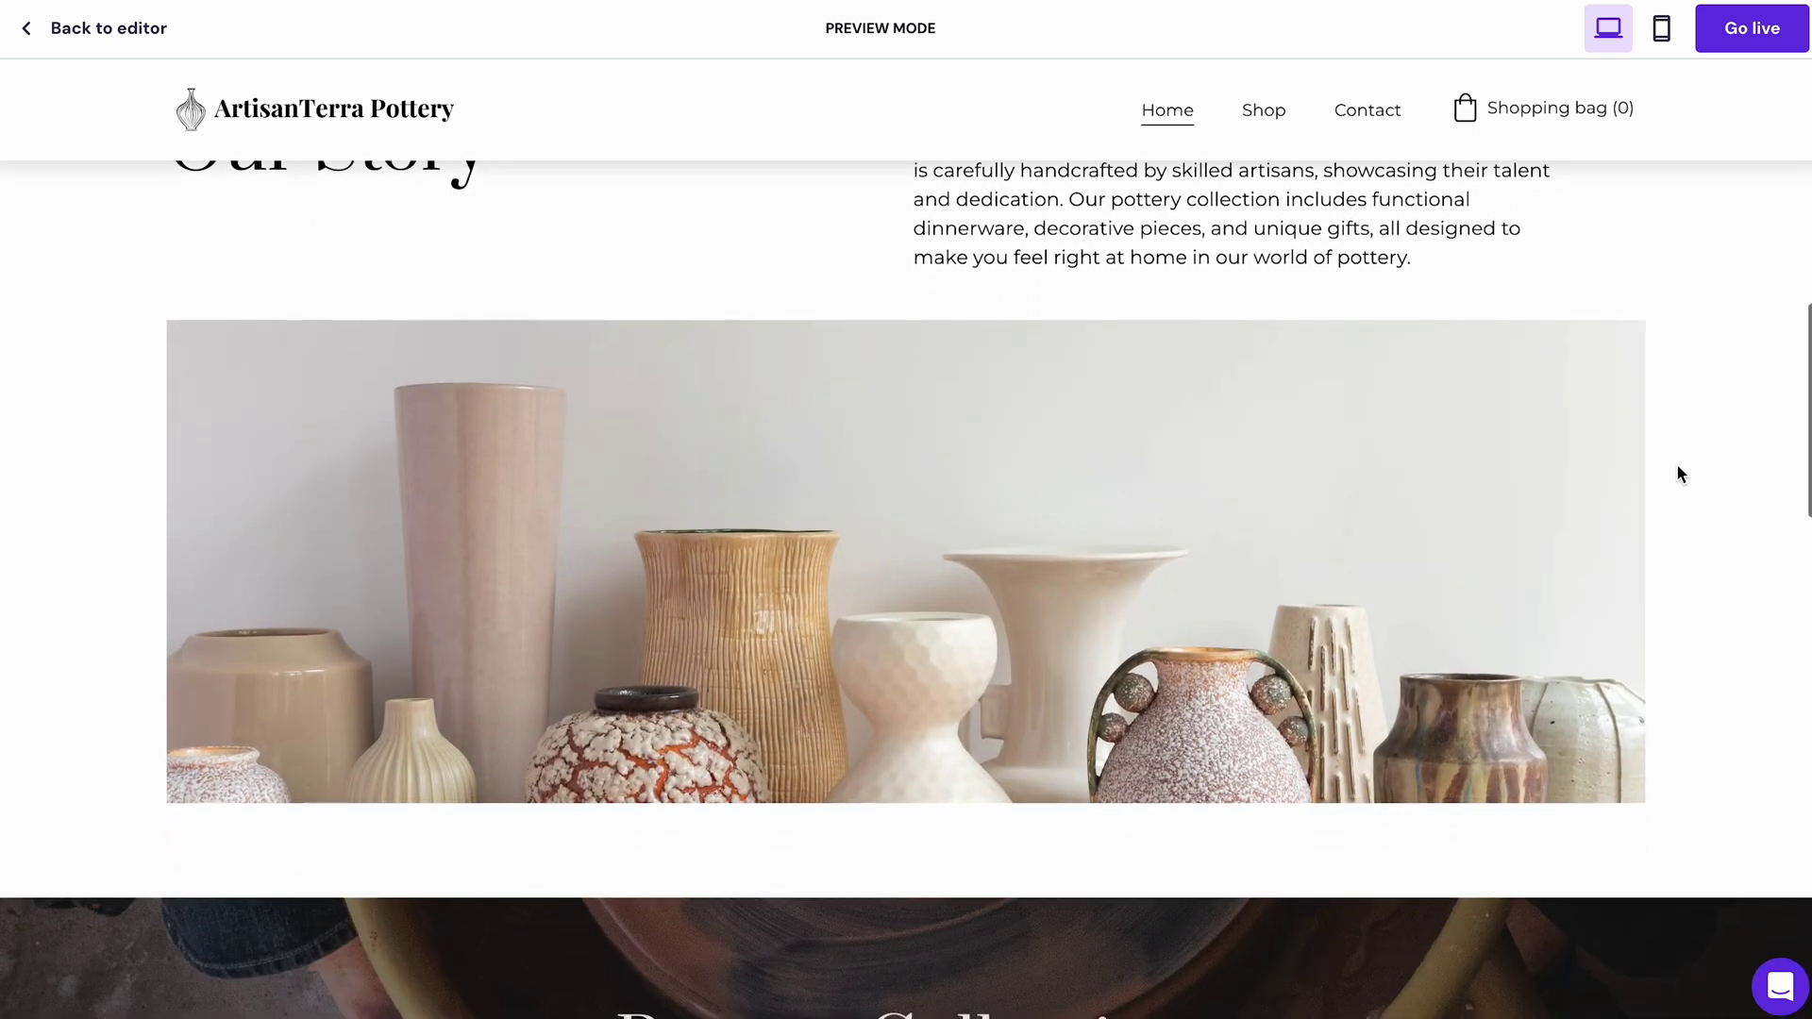
{"action": "scroll", "coordinate": [1678, 466], "scroll_direction": "down", "scroll_amount": 5}
{"action": "scroll", "coordinate": [1678, 466], "scroll_direction": "down", "scroll_amount": 2}
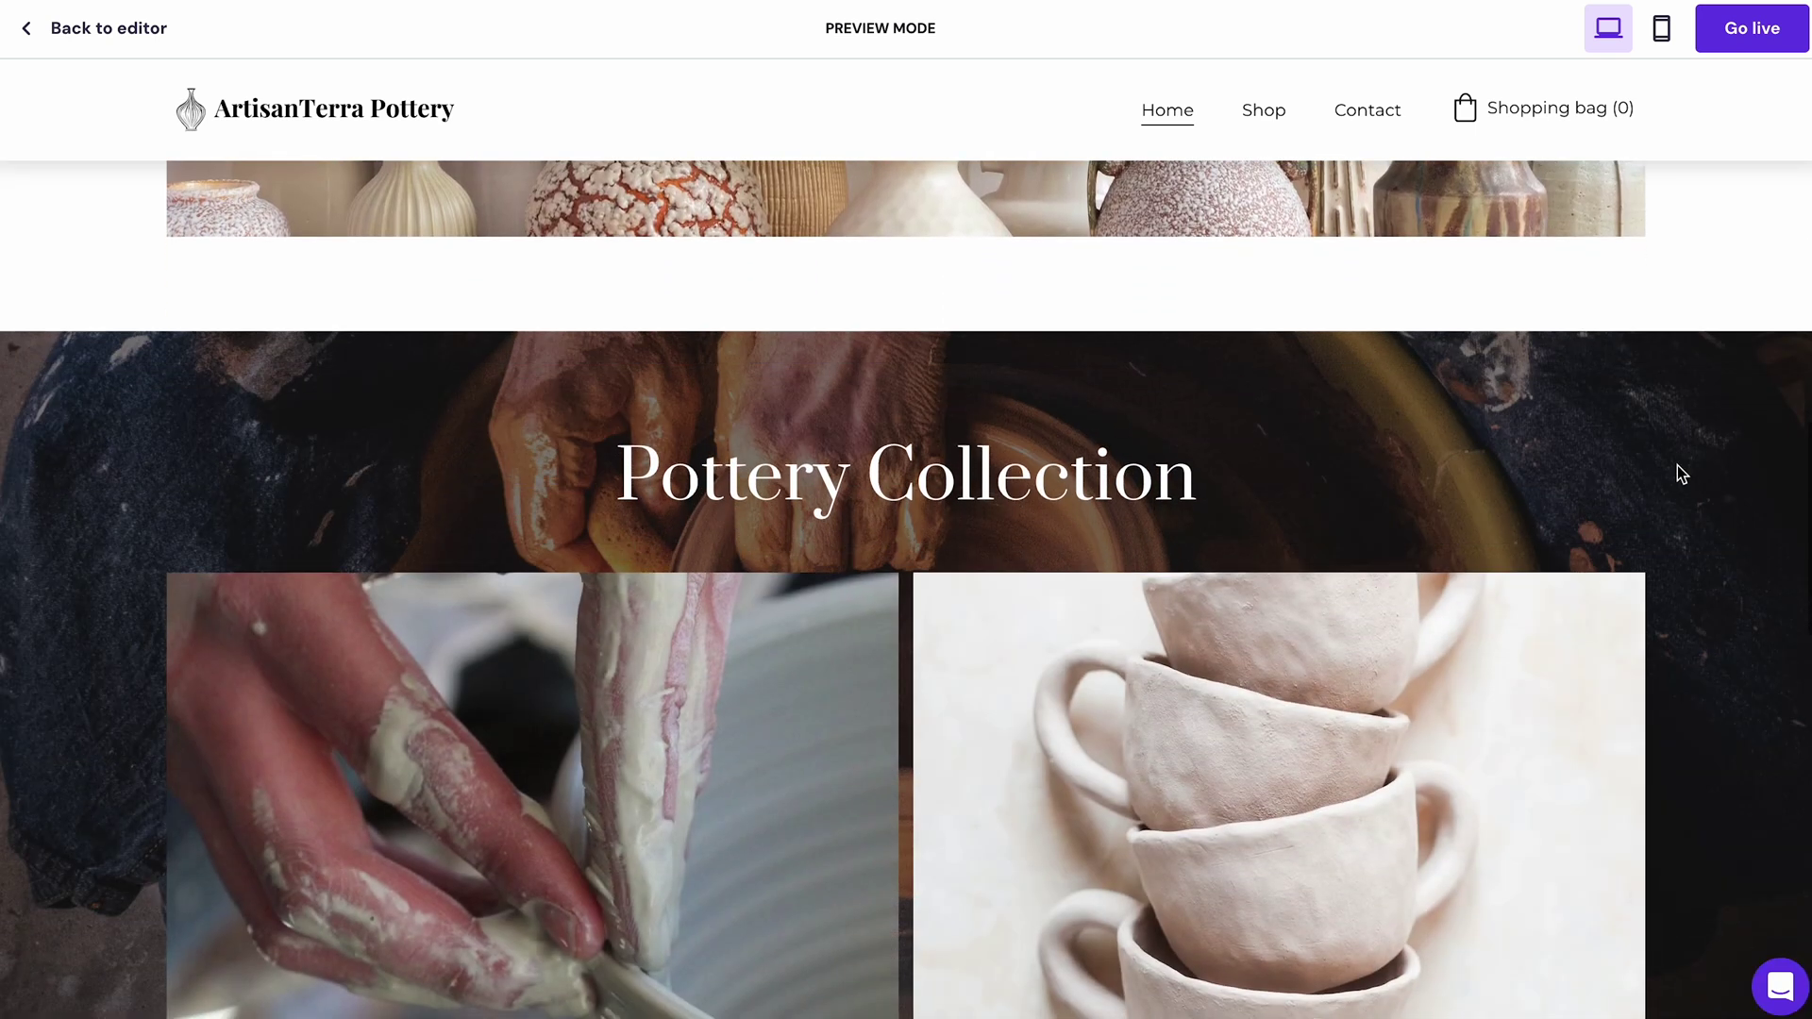
{"action": "scroll", "coordinate": [1677, 466], "scroll_direction": "down", "scroll_amount": 5}
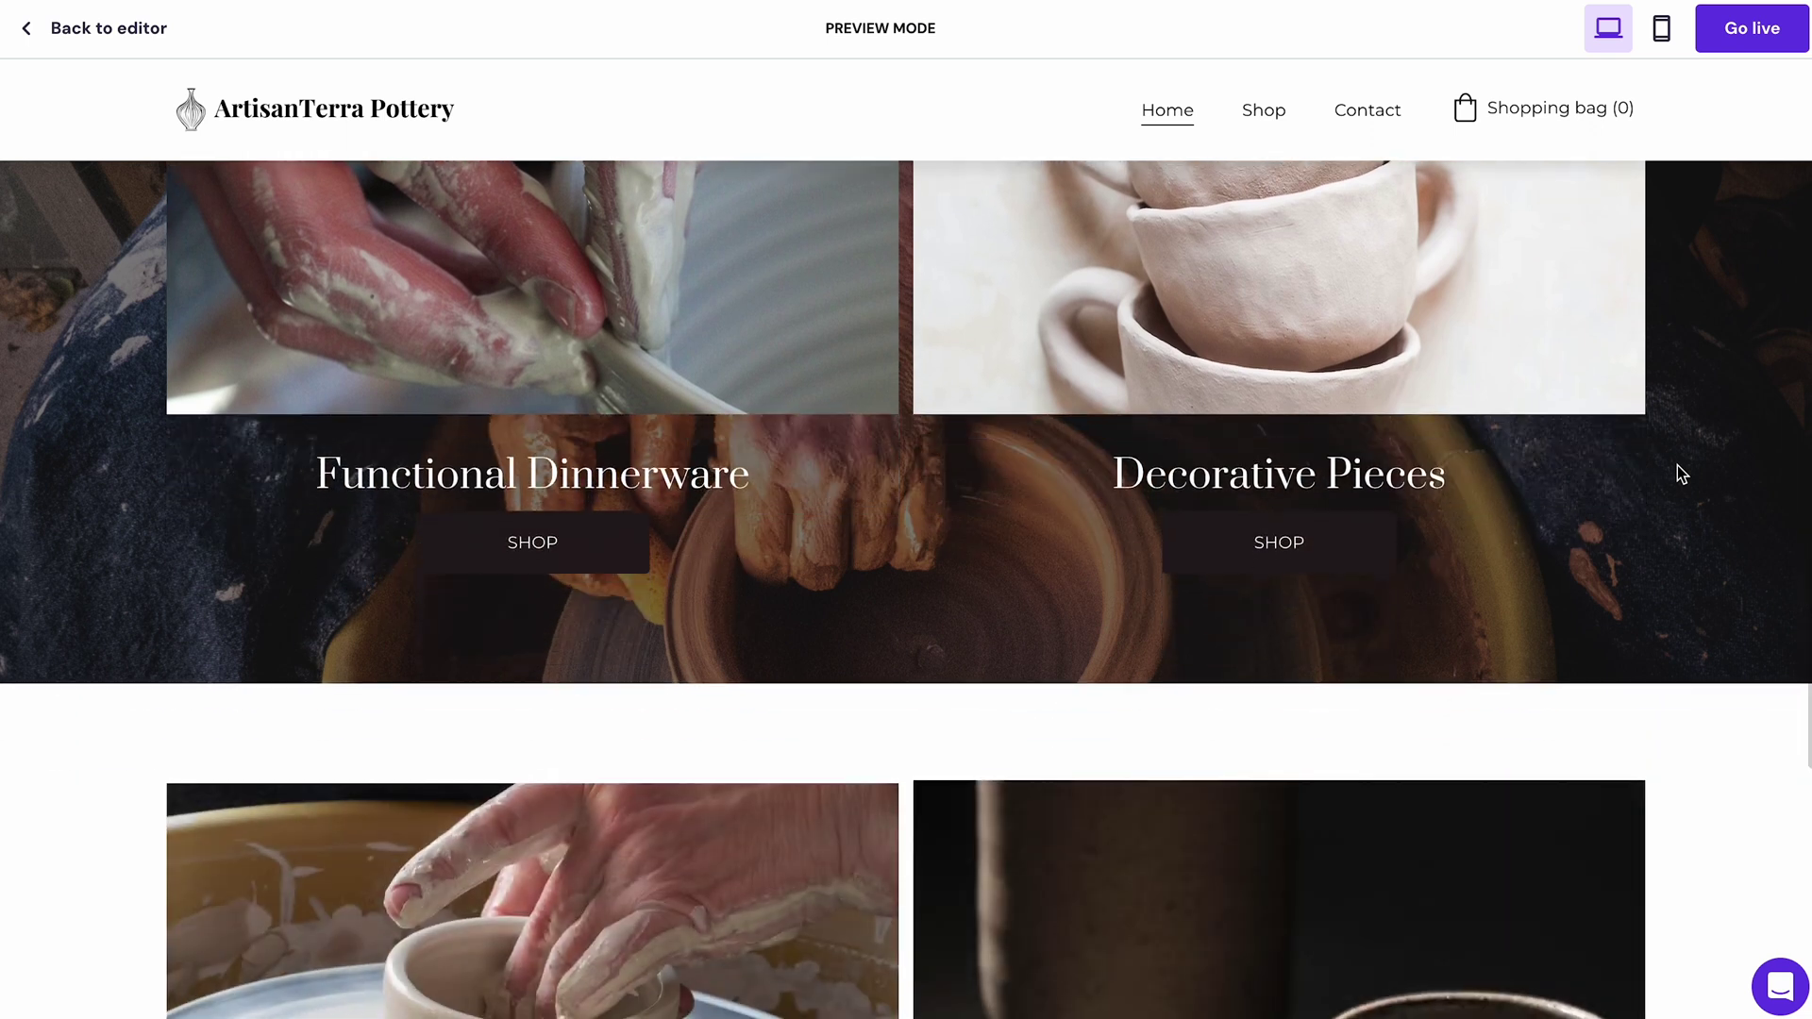
{"action": "scroll", "coordinate": [1678, 466], "scroll_direction": "down", "scroll_amount": 4}
{"action": "scroll", "coordinate": [1677, 466], "scroll_direction": "down", "scroll_amount": 5}
{"action": "scroll", "coordinate": [1678, 466], "scroll_direction": "down", "scroll_amount": 5}
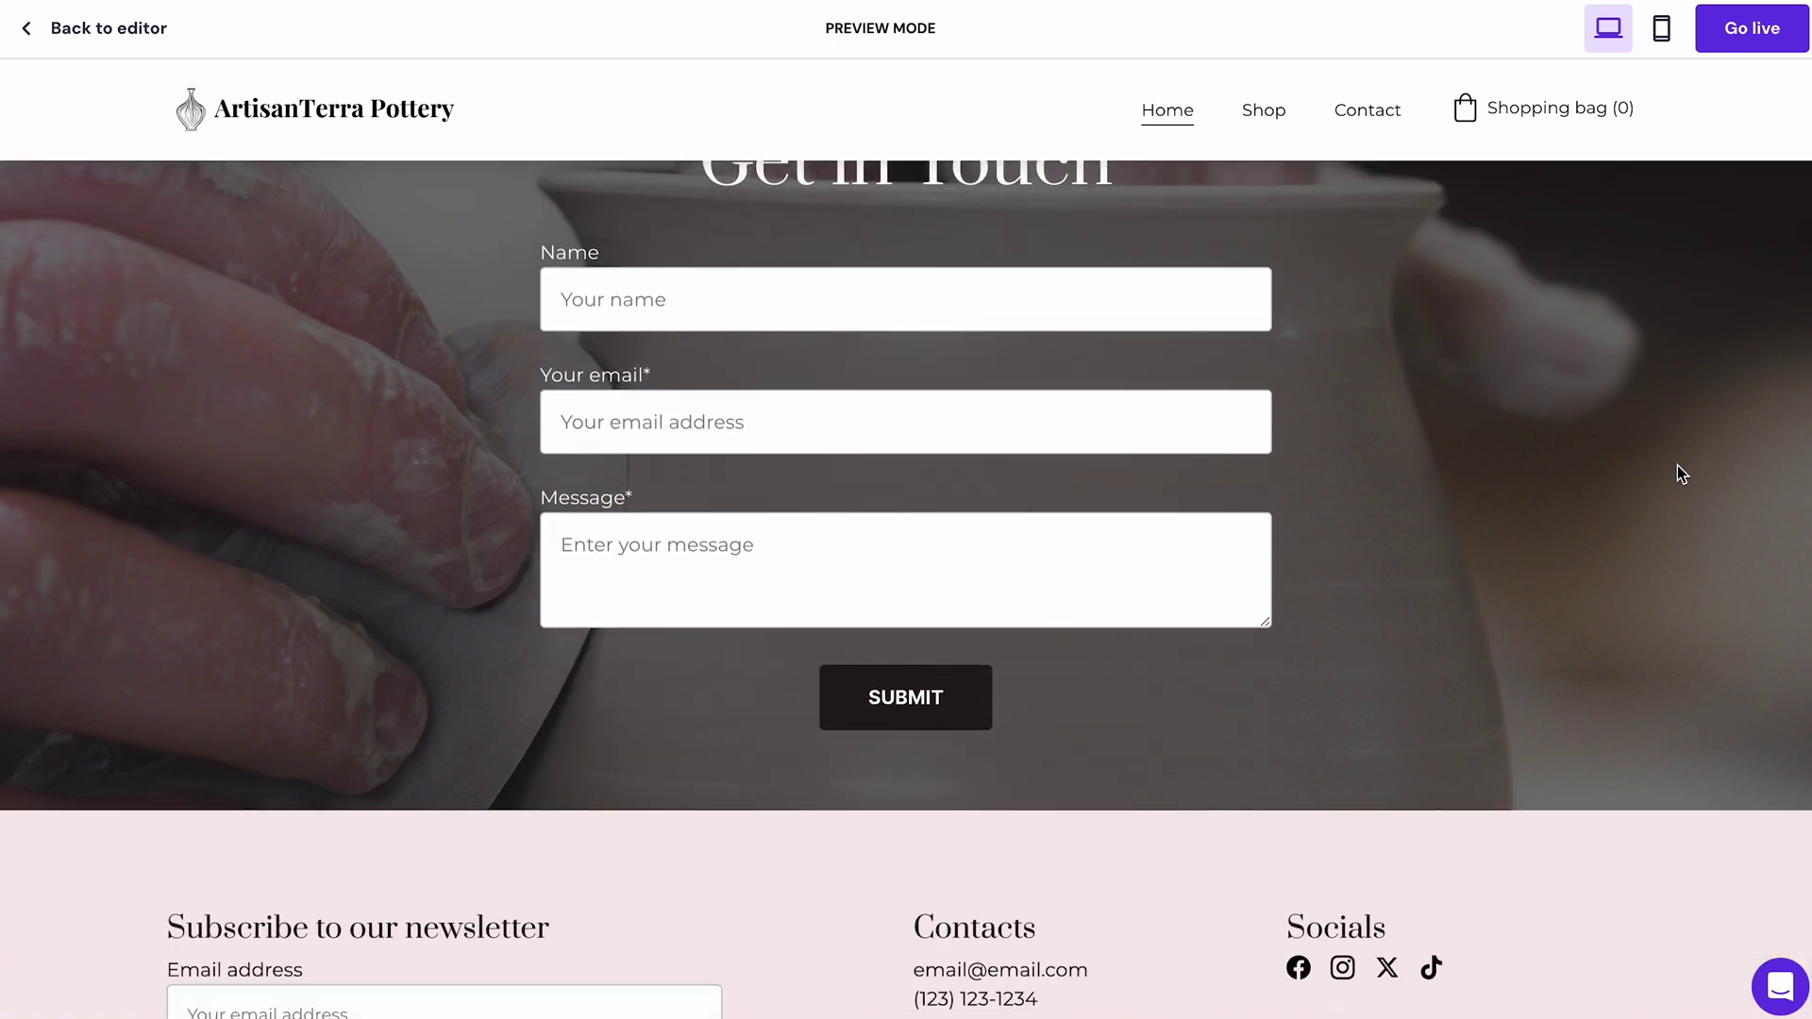
{"action": "scroll", "coordinate": [1678, 466], "scroll_direction": "up", "scroll_amount": 10}
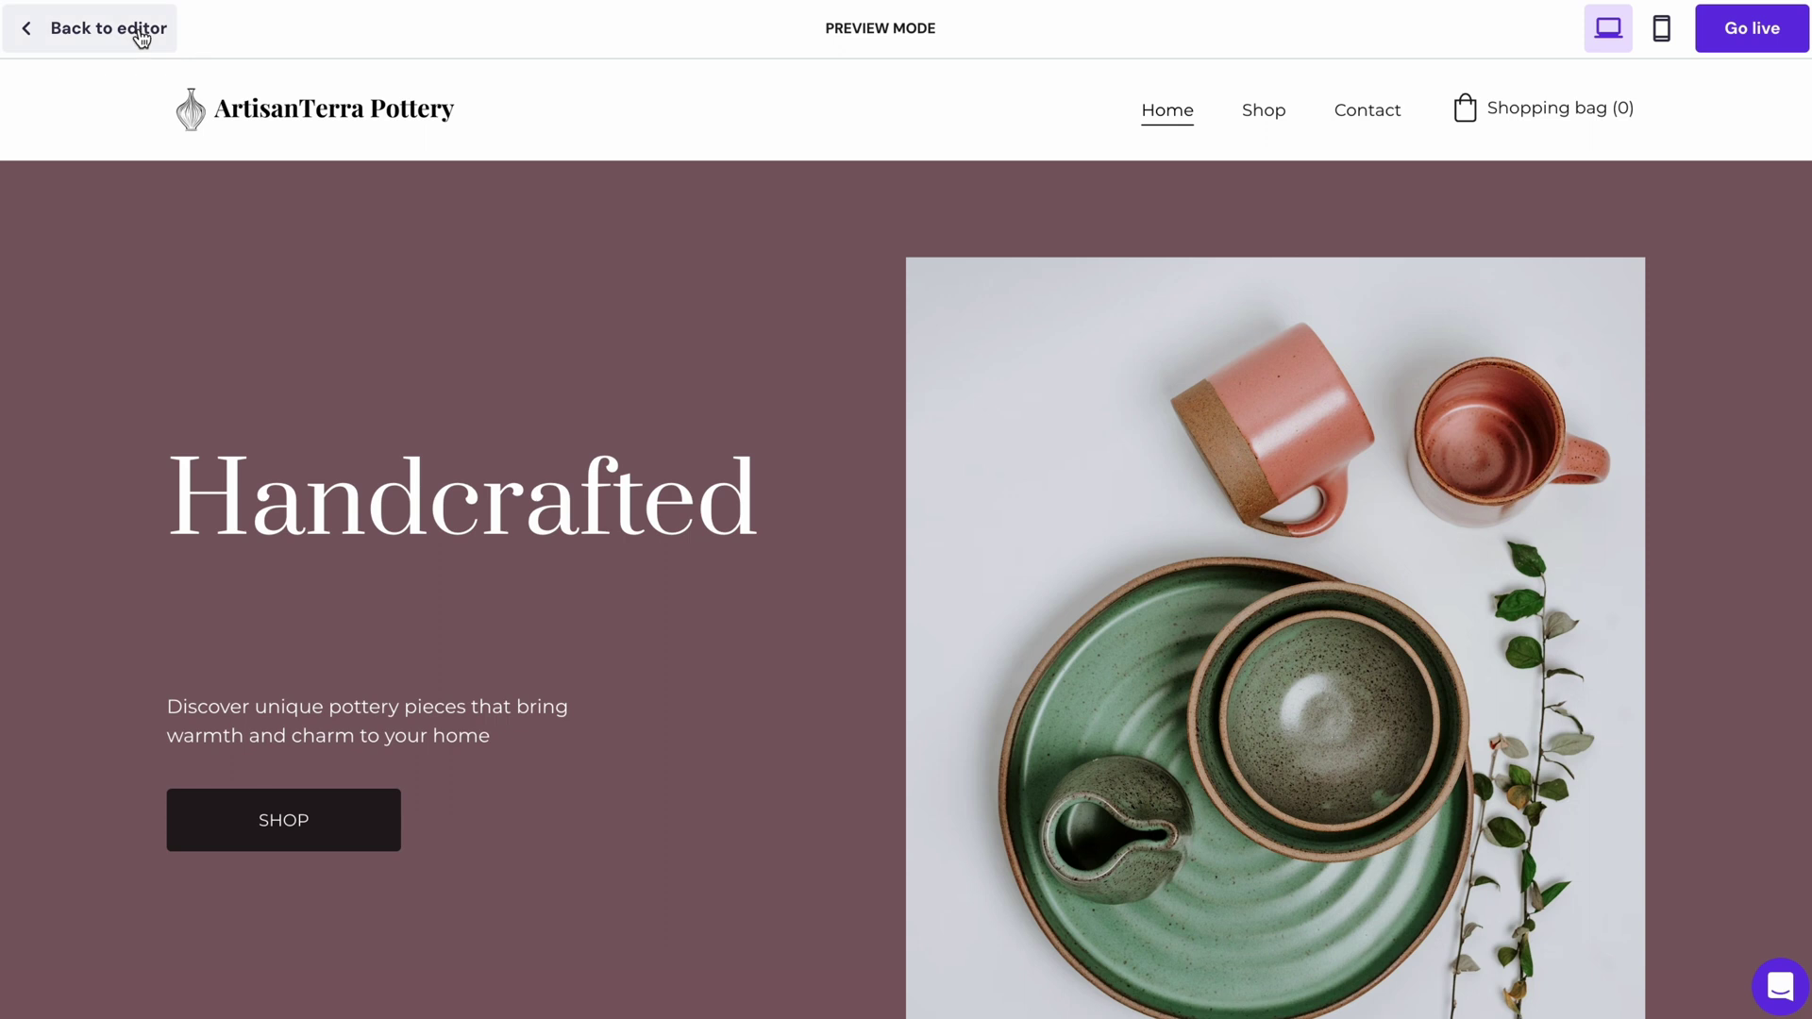
{"action": "left_click", "coordinate": [133, 28]}
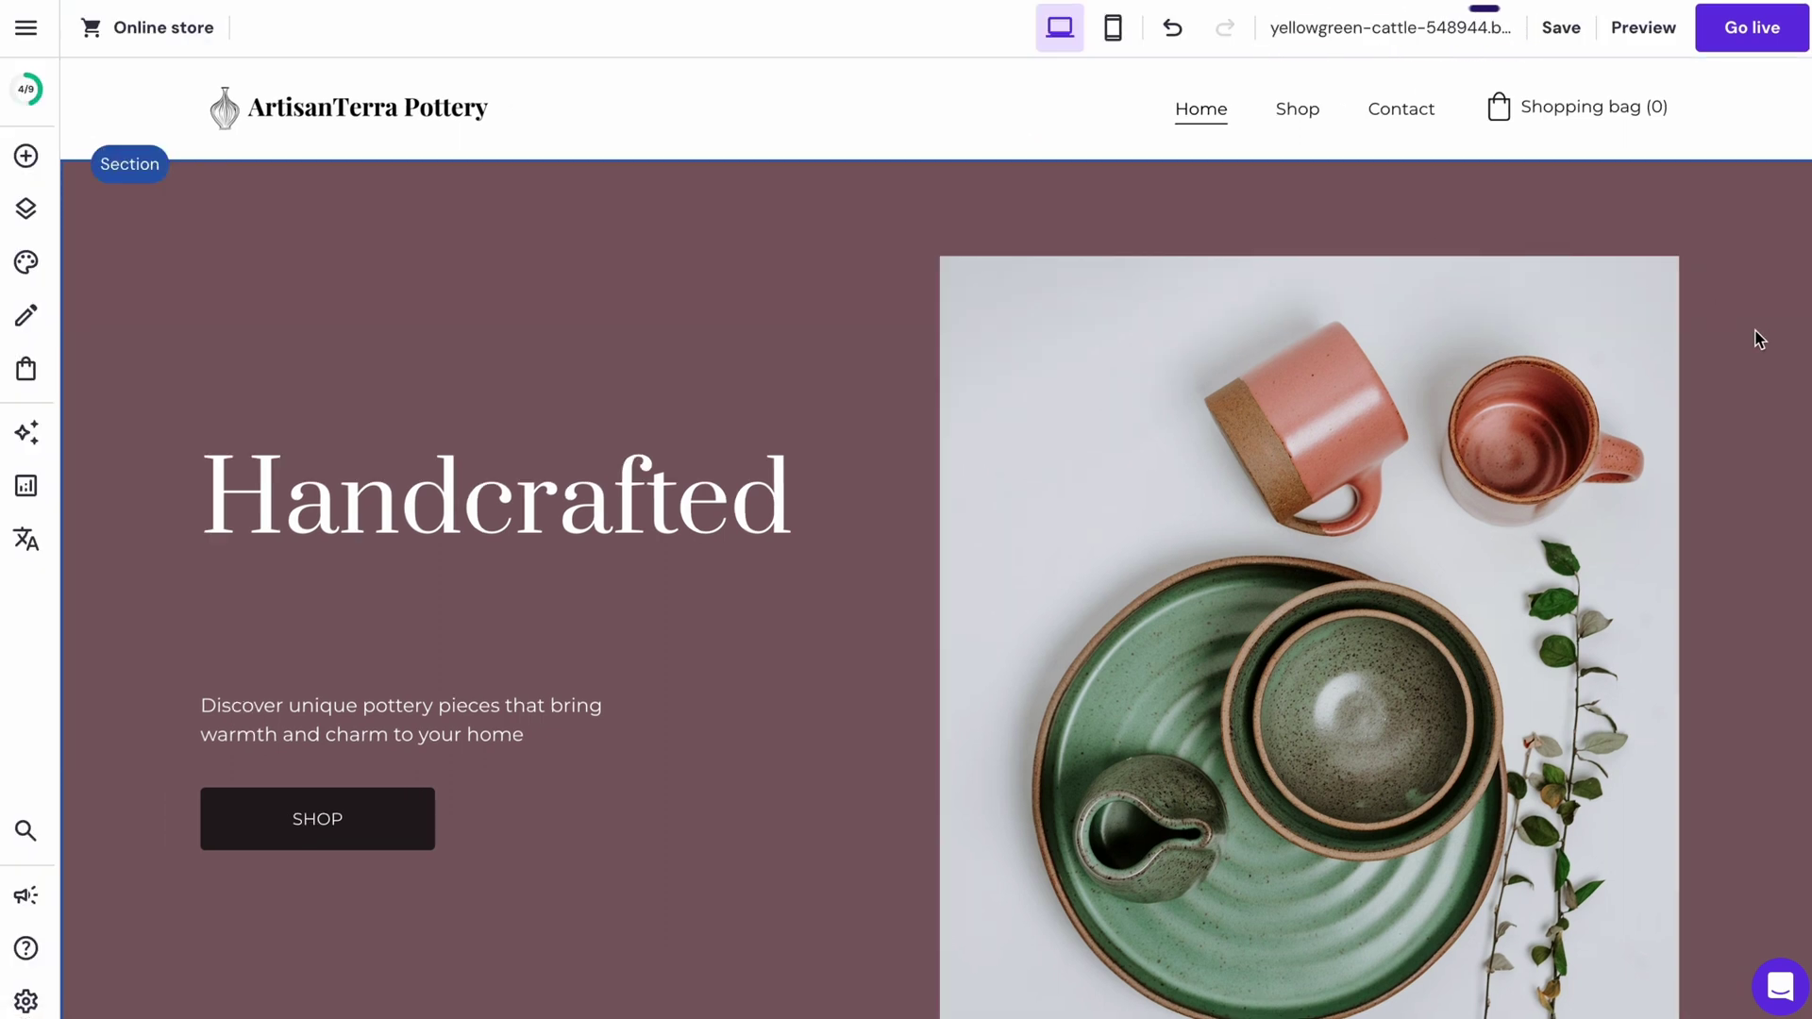
Move Shop into Hidden from navigation and open the Coming soon page's content
{"action": "mouse_move", "coordinate": [1430, 40]}
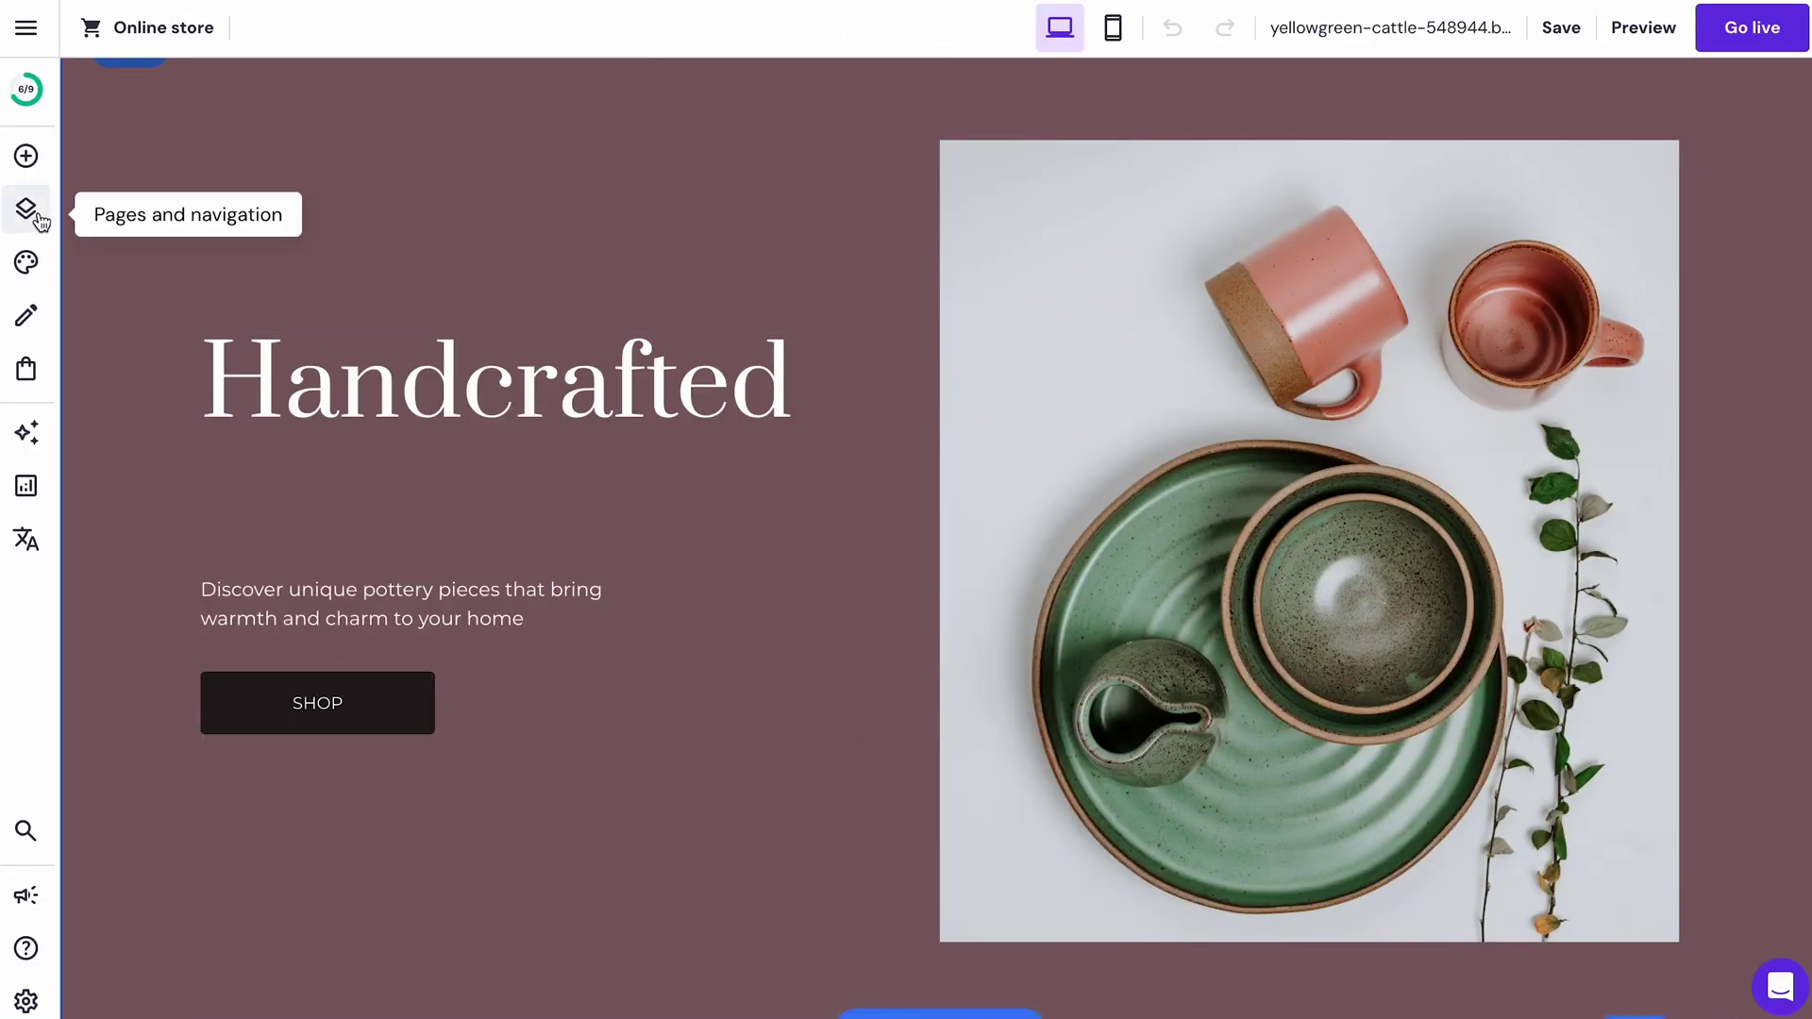
{"action": "left_click", "coordinate": [36, 215]}
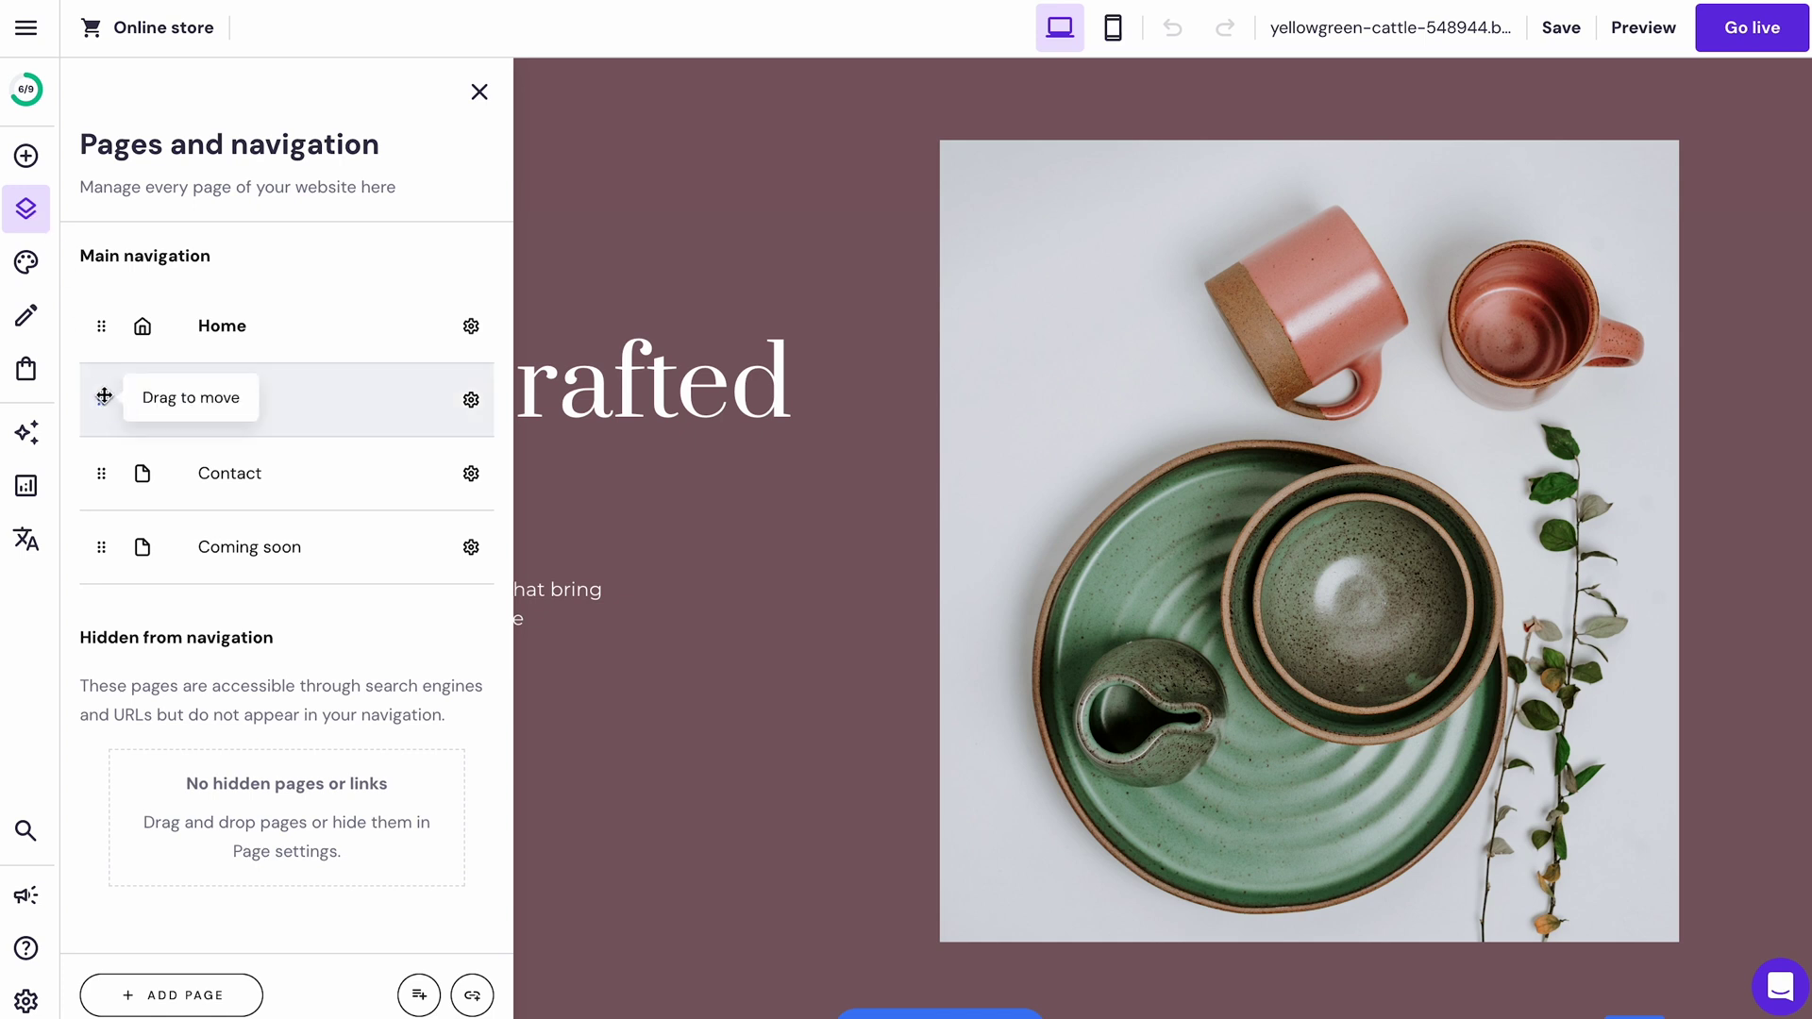
{"action": "left_click_drag", "start_coordinate": [101, 399], "coordinate": [100, 758]}
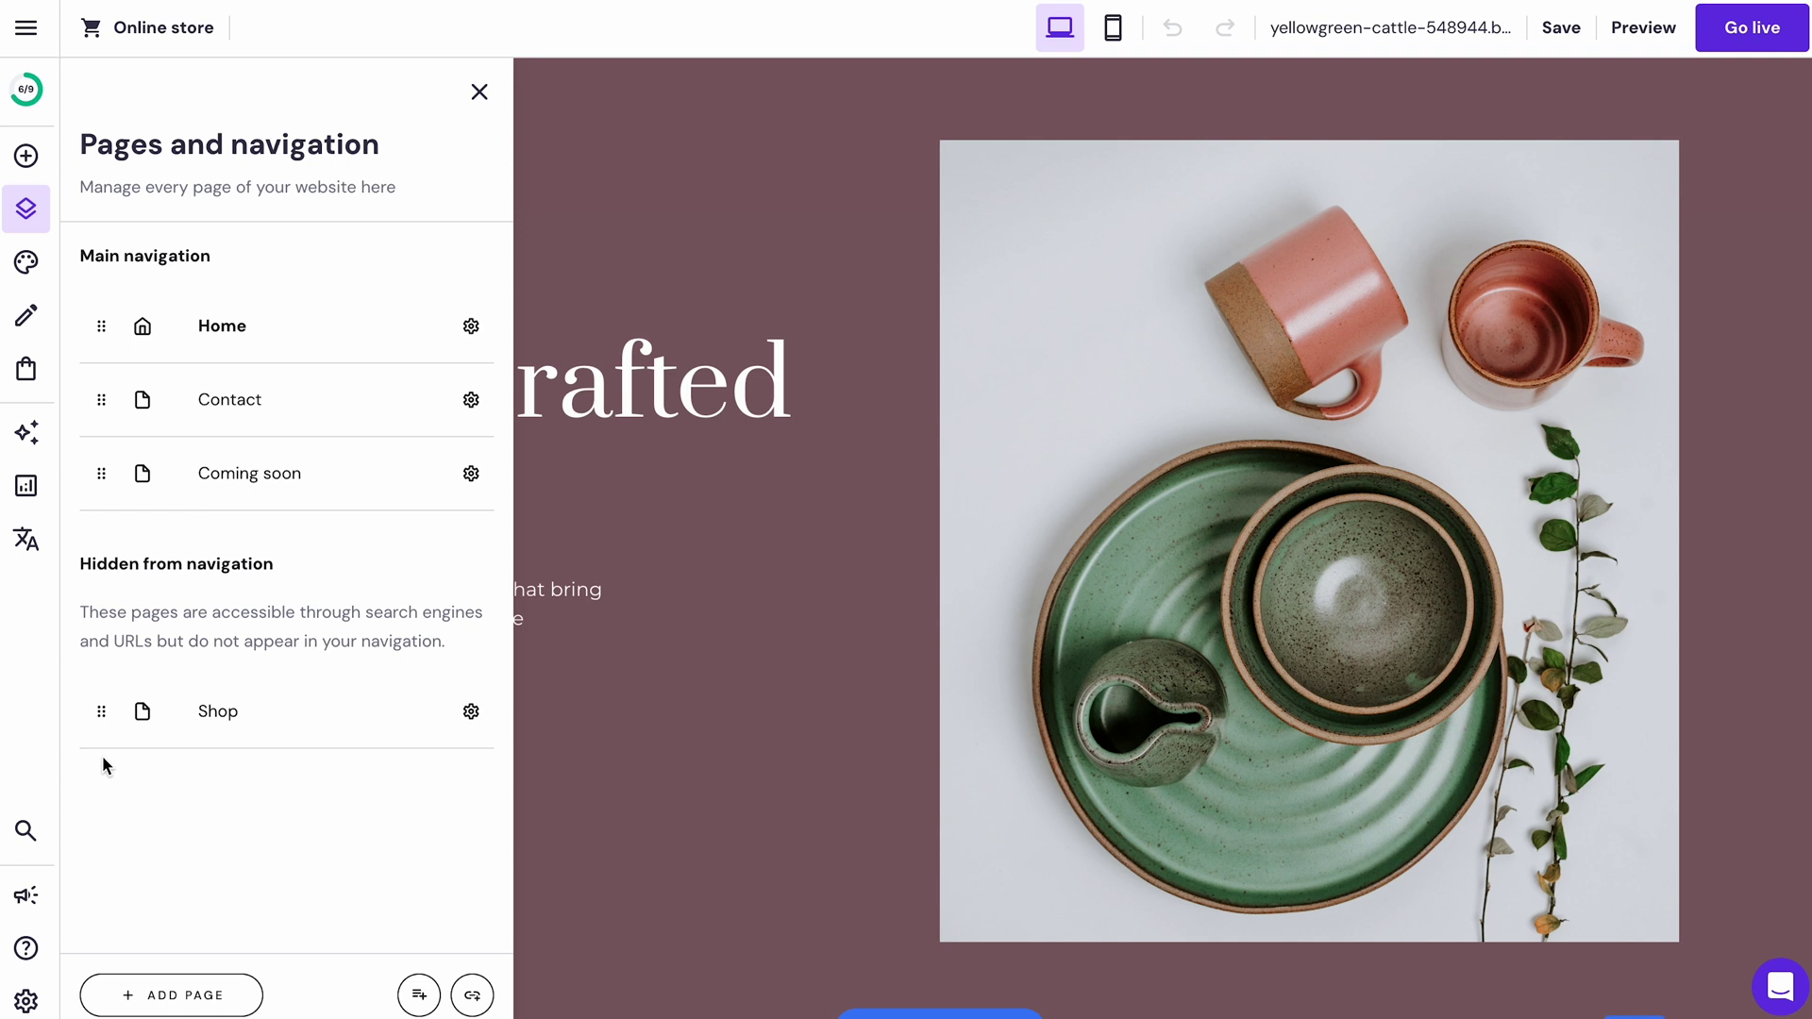
{"action": "left_click", "coordinate": [293, 494]}
{"action": "left_click", "coordinate": [581, 760]}
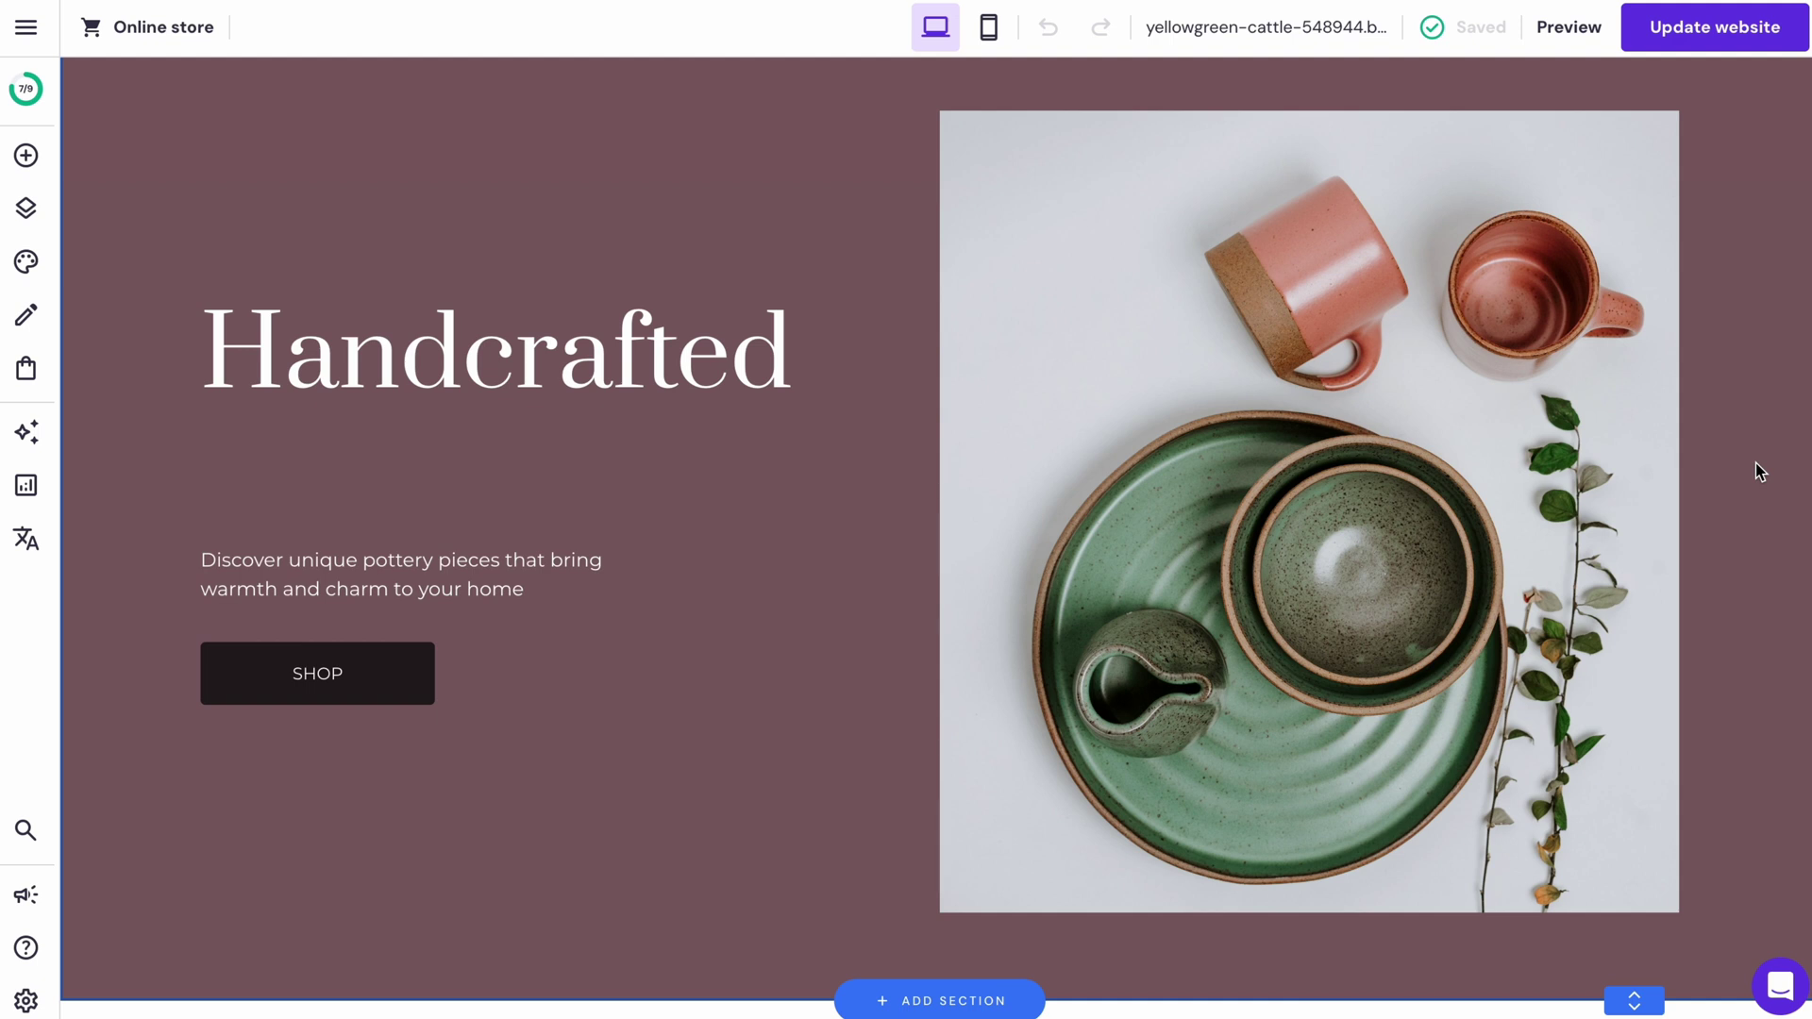
Open the available website backups list from the Saved status
{"action": "mouse_move", "coordinate": [1482, 31]}
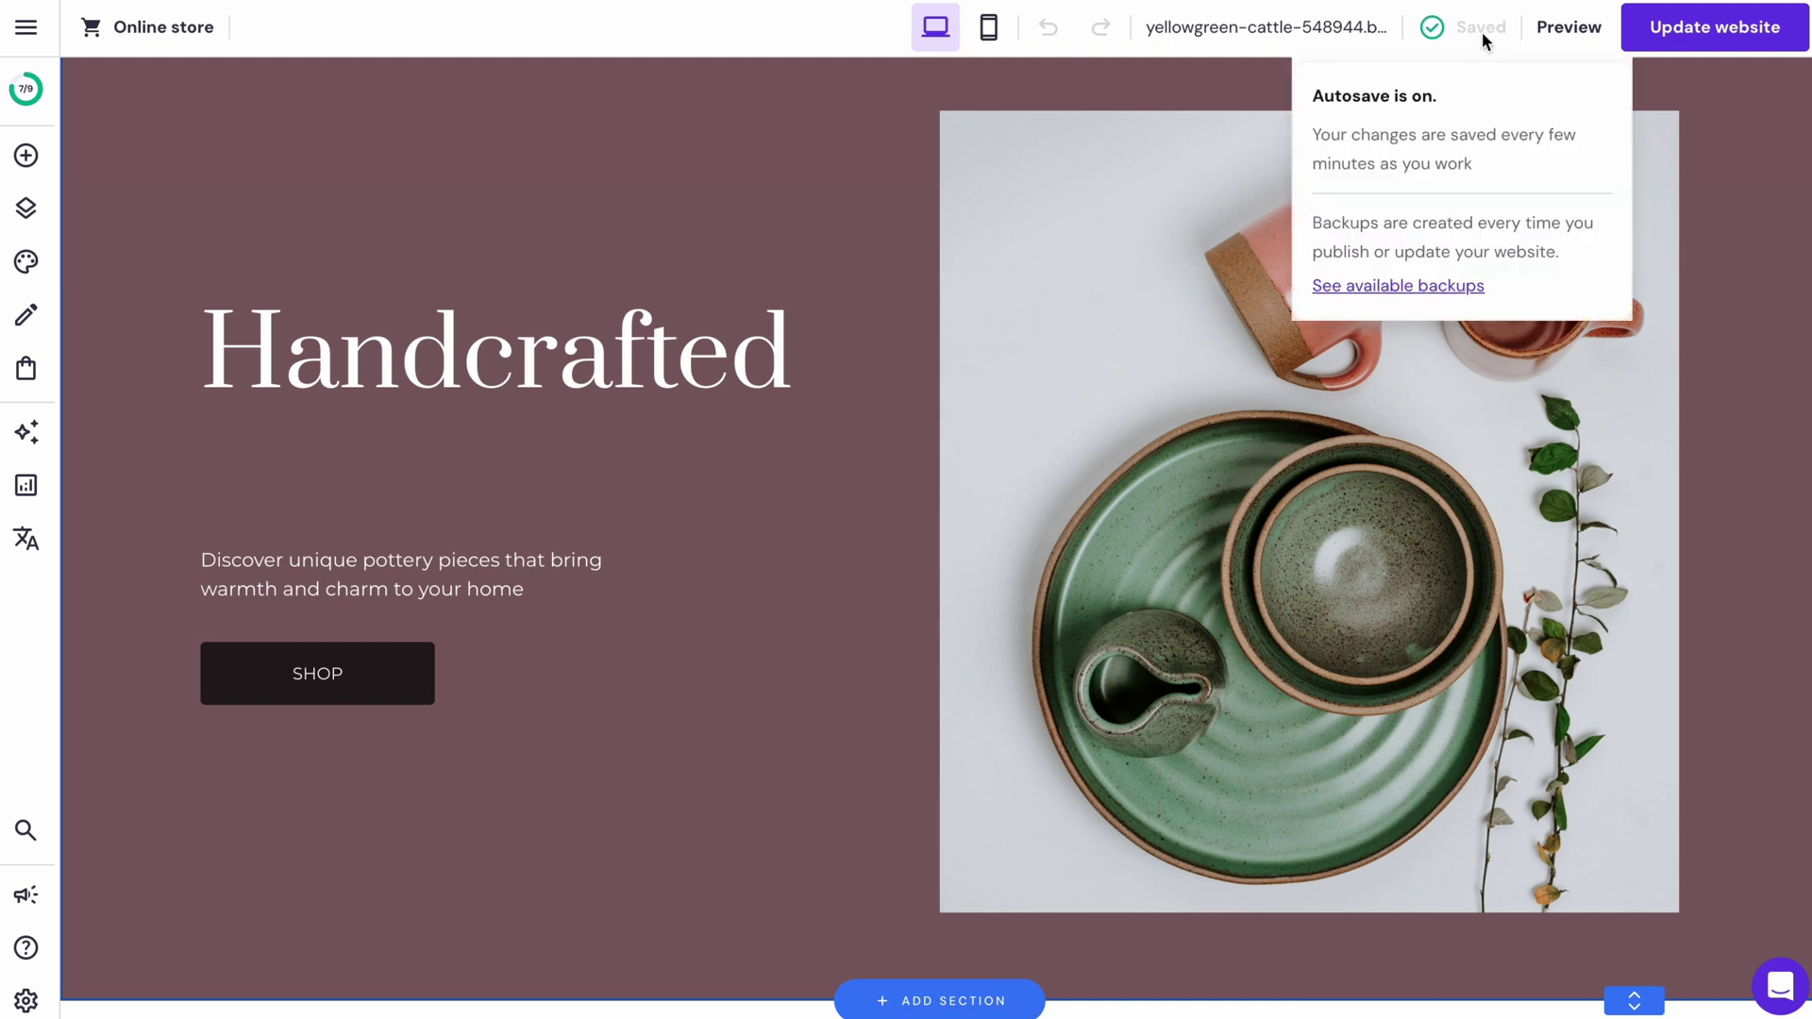
{"action": "left_click", "coordinate": [1427, 287]}
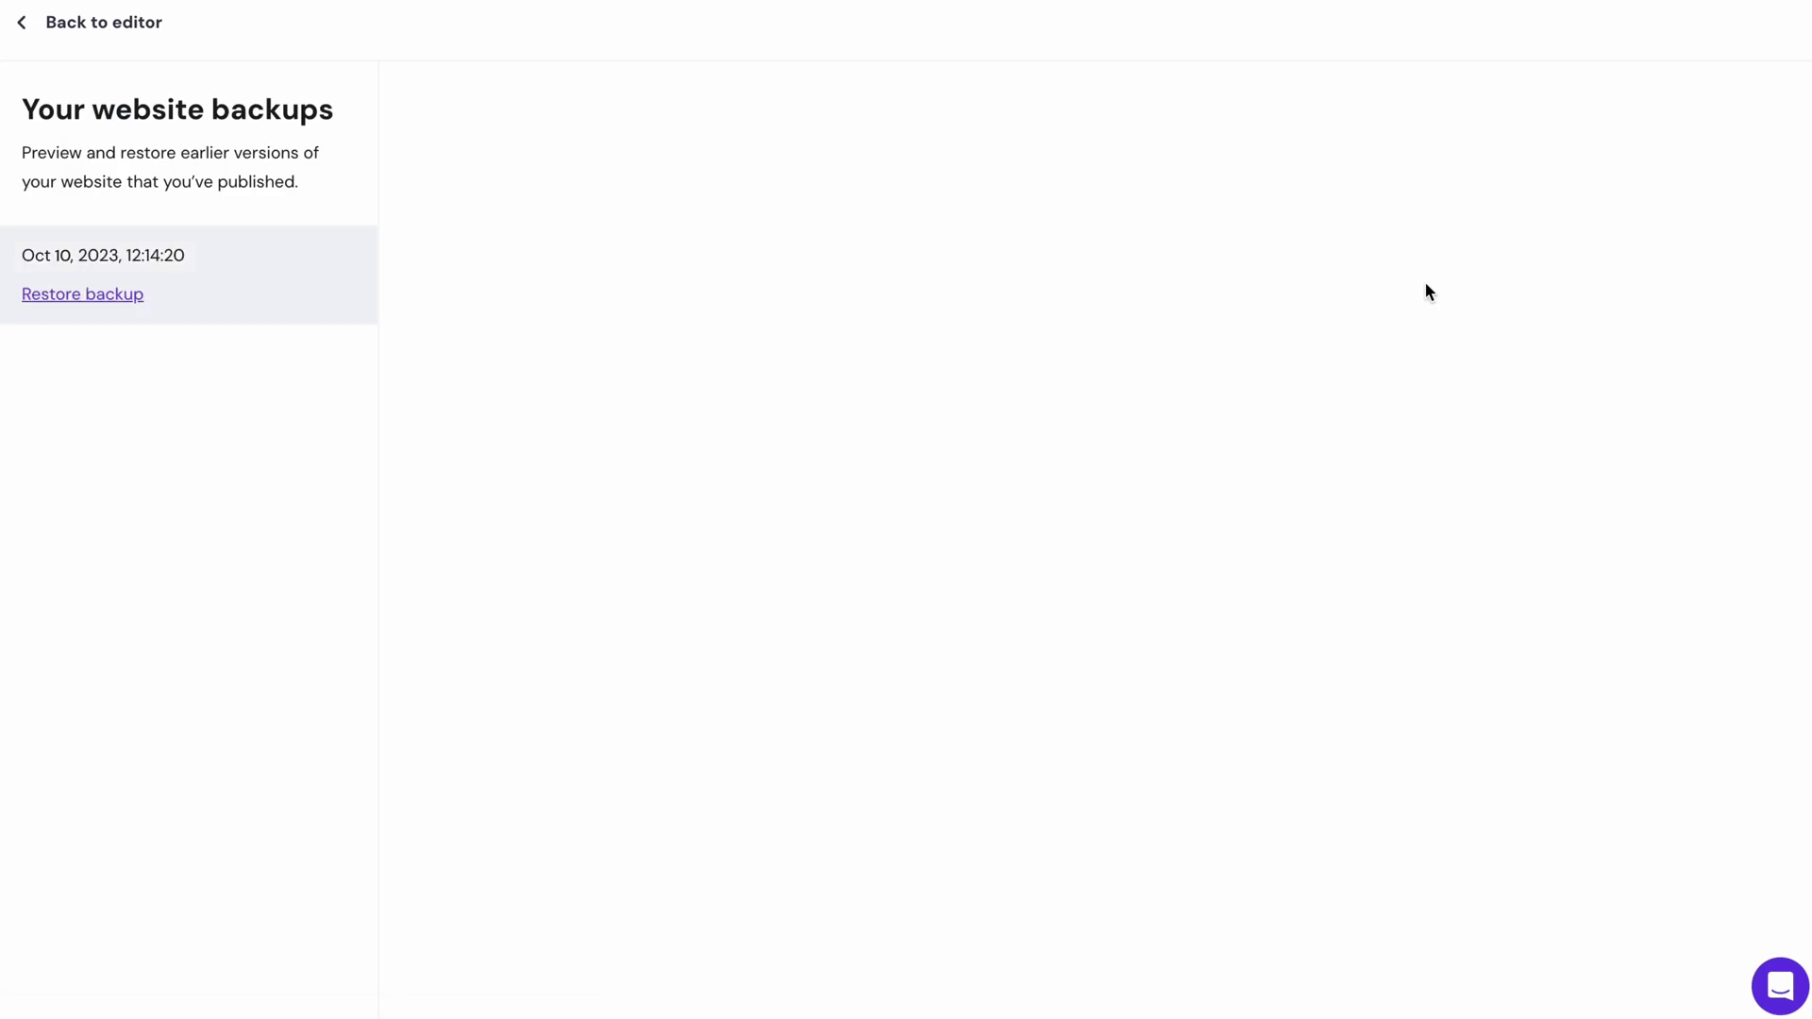